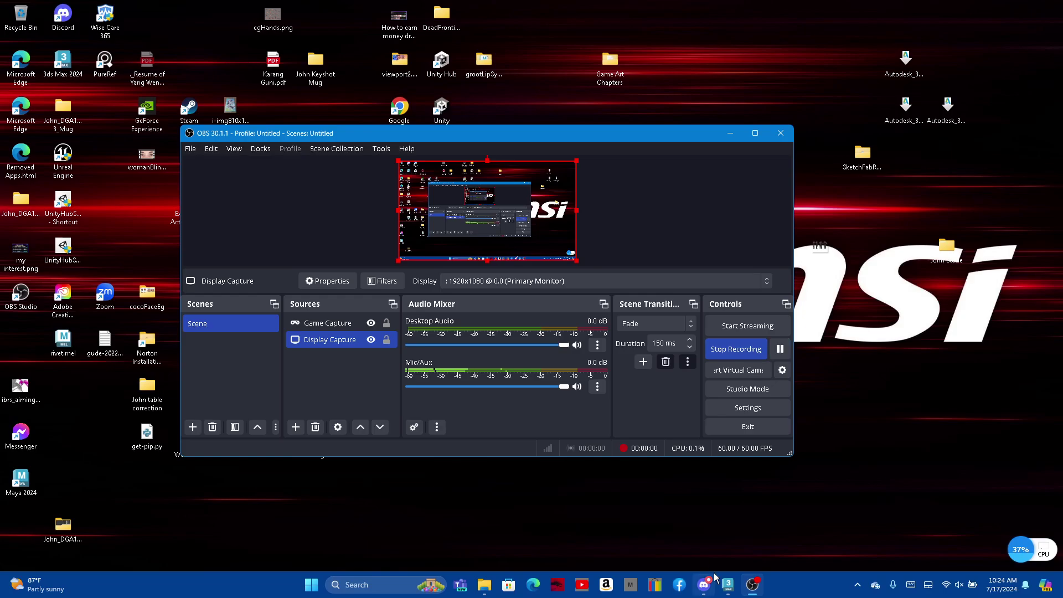
Turn on Target Weld and weld the pillow's top corner vertex onto the vertex below
left_click(728, 584)
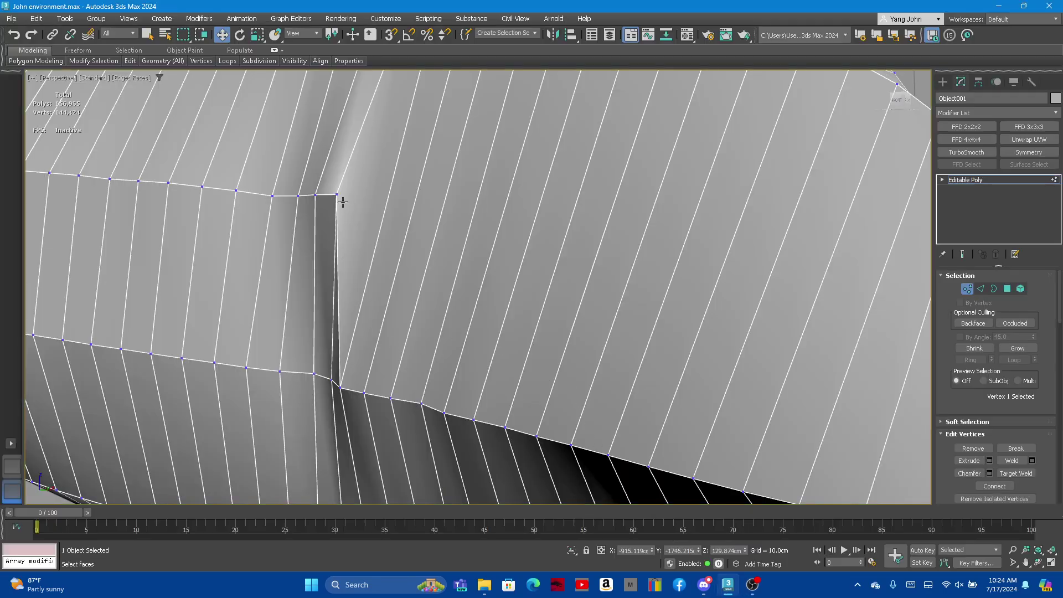
scroll(567, 271, "down", 4)
scroll(300, 274, "up", 4)
scroll(356, 274, "up", 2)
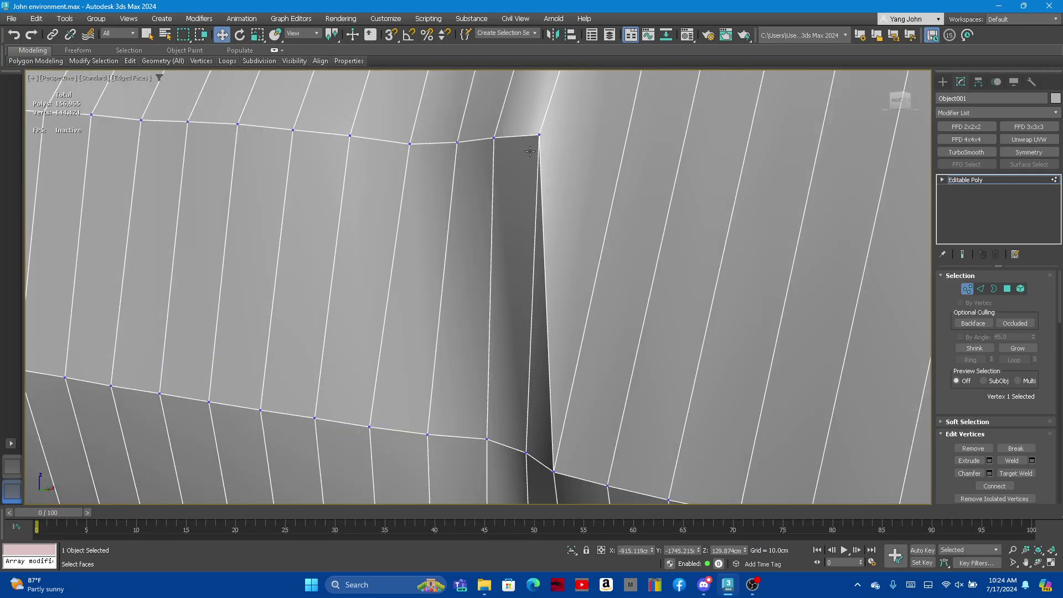
left_click(539, 135)
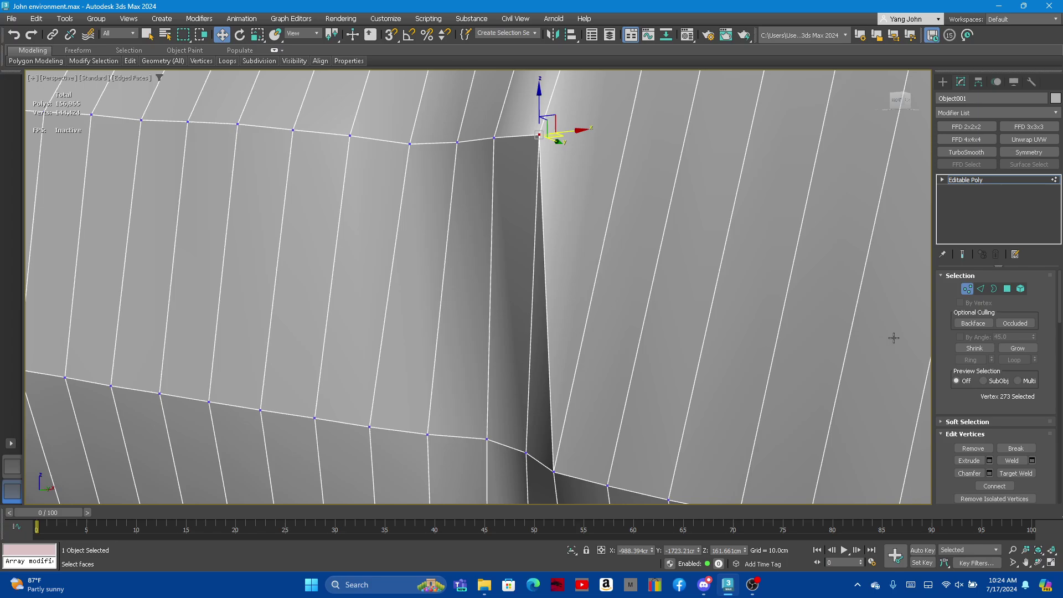
left_click(1014, 474)
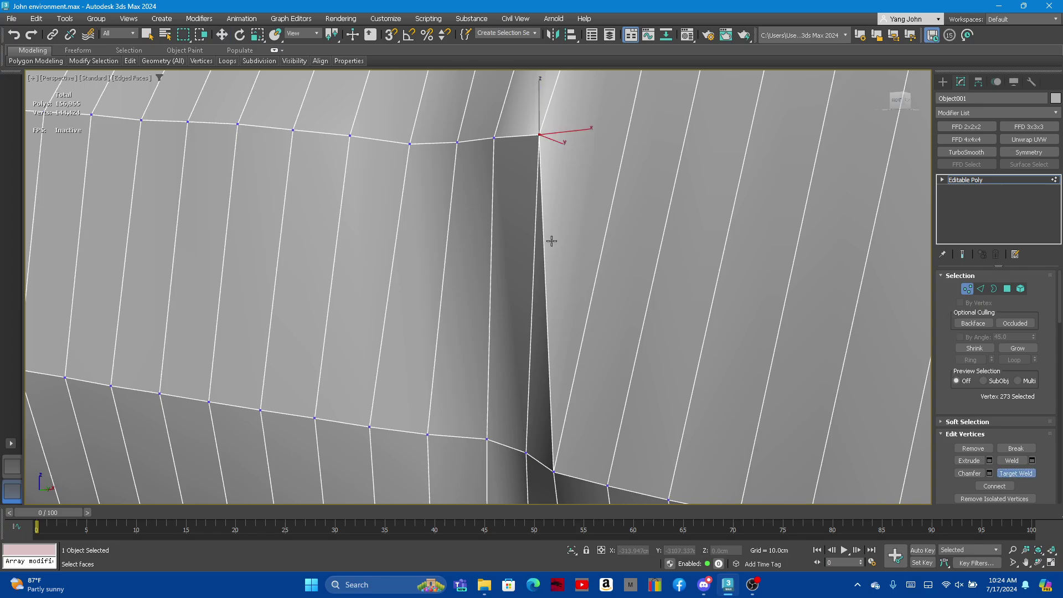
left_click(541, 135)
left_click(526, 453)
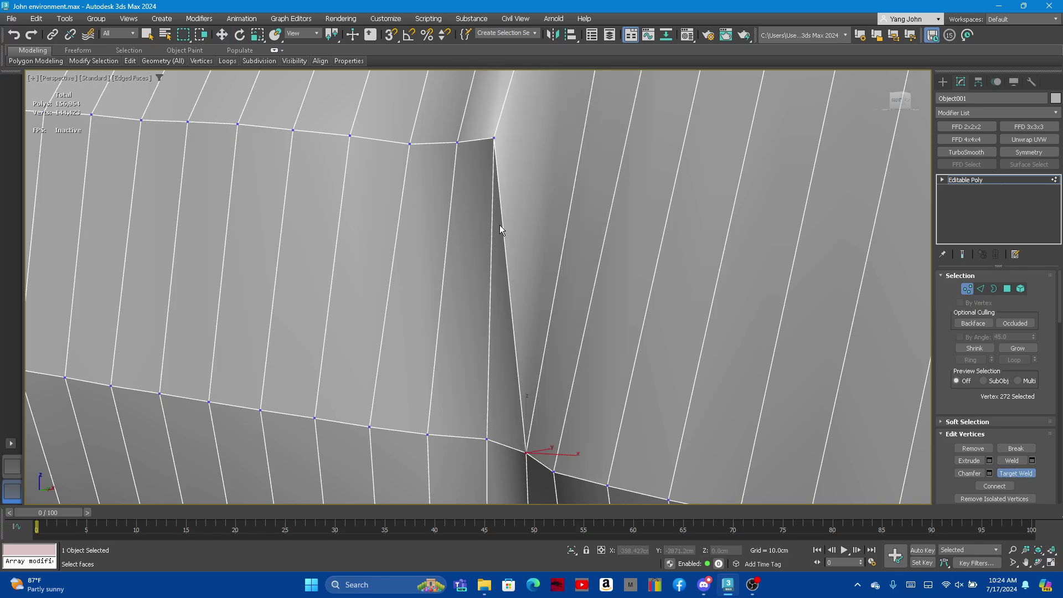
Weld the next top-edge vertices down onto their lower partners, collapsing the vertical loops
left_click(487, 438)
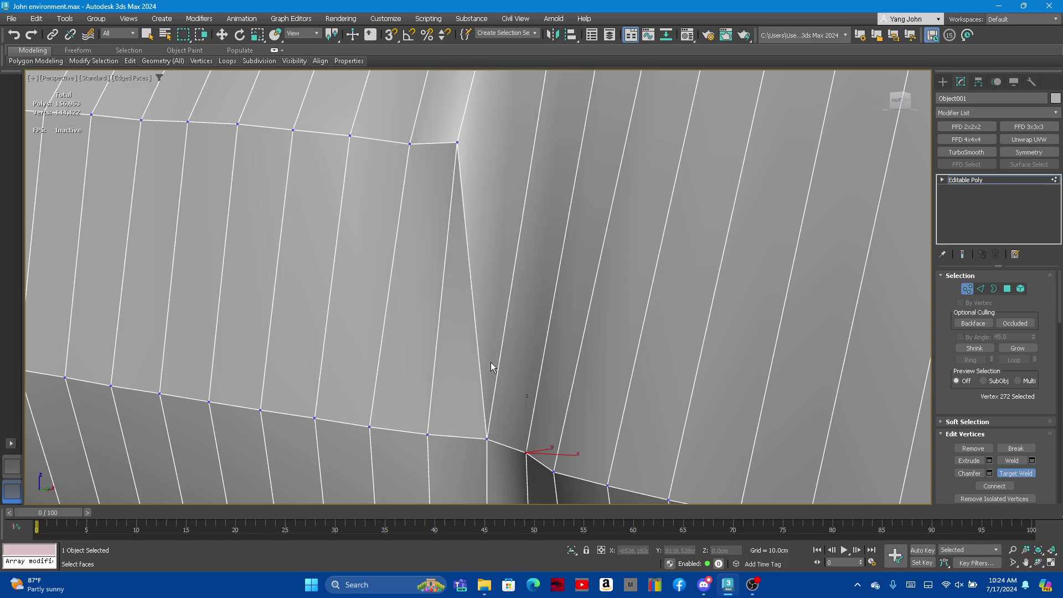
left_click(426, 434)
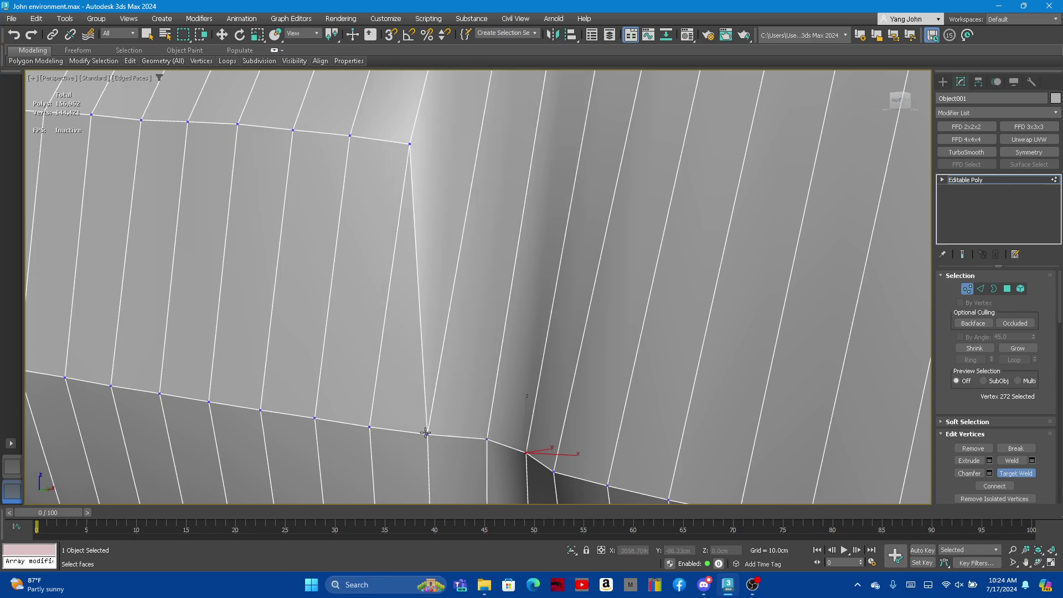
left_click(372, 431)
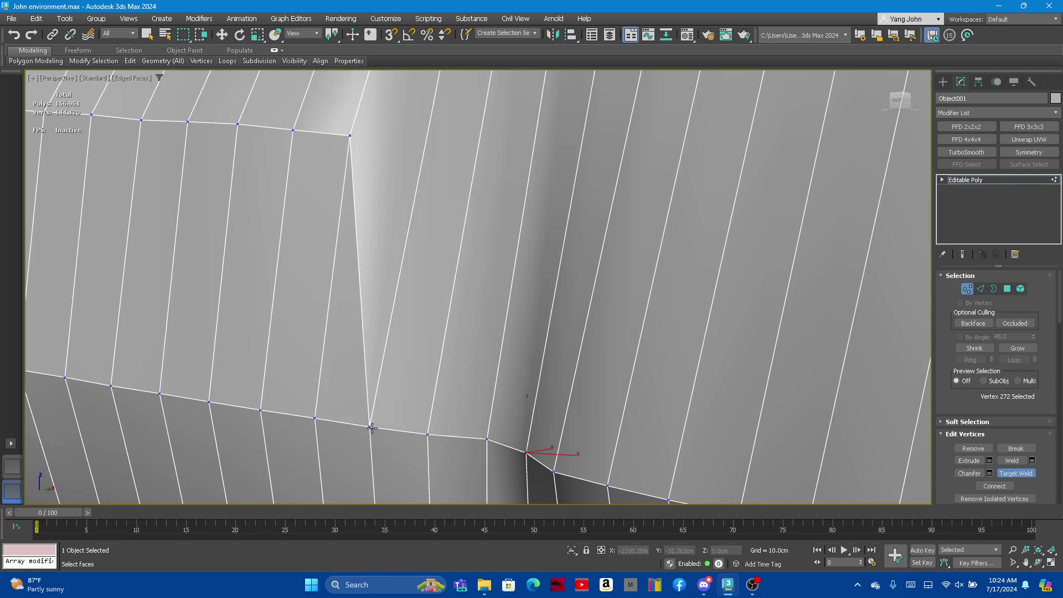
left_click(313, 416)
left_click(292, 126)
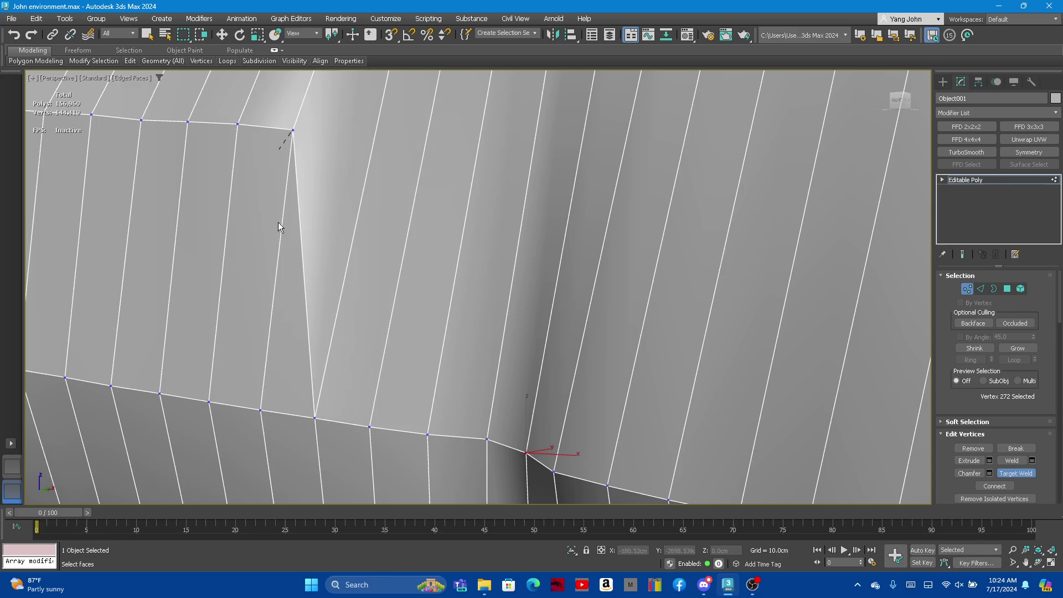
left_click(261, 408)
left_click(210, 401)
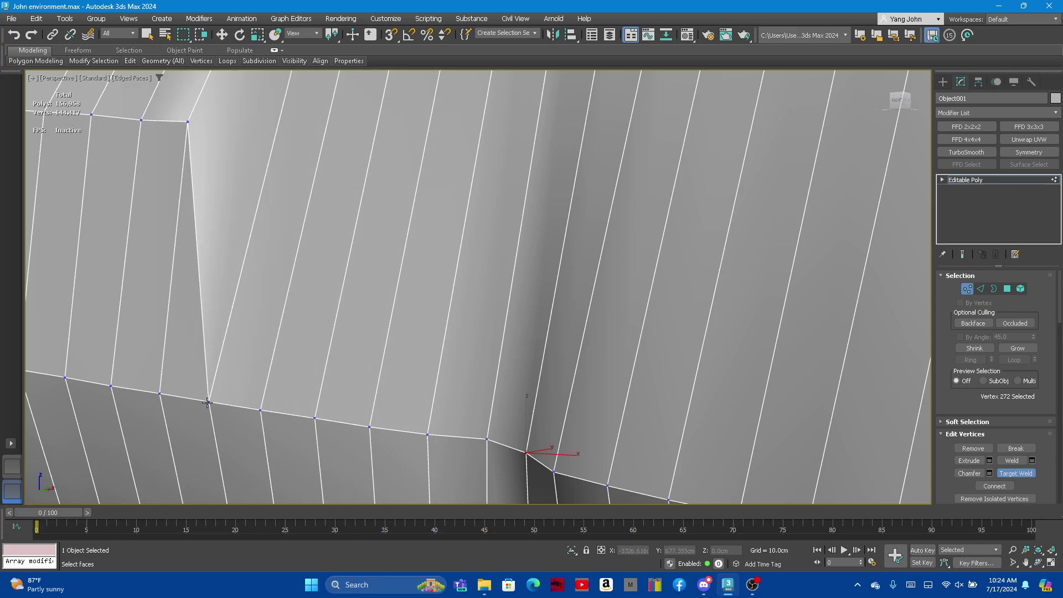
Orbit along the pillow and keep welding the remaining top vertices onto the ones below
scroll(493, 319, "down", 3)
middle_click_drag(363, 300, 236, 307, "alt")
scroll(236, 308, "up", 3)
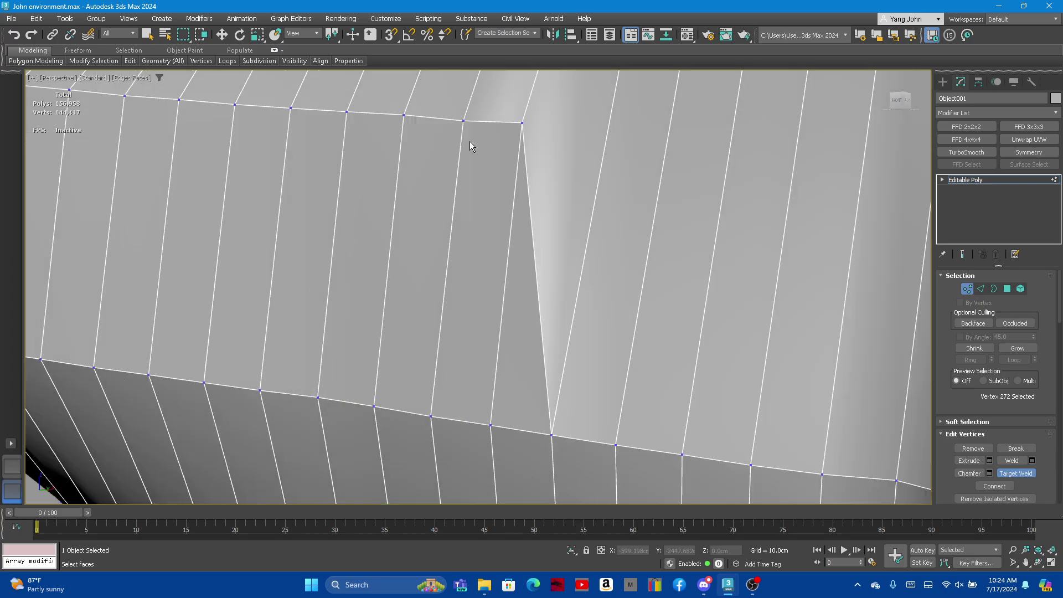
left_click(486, 418)
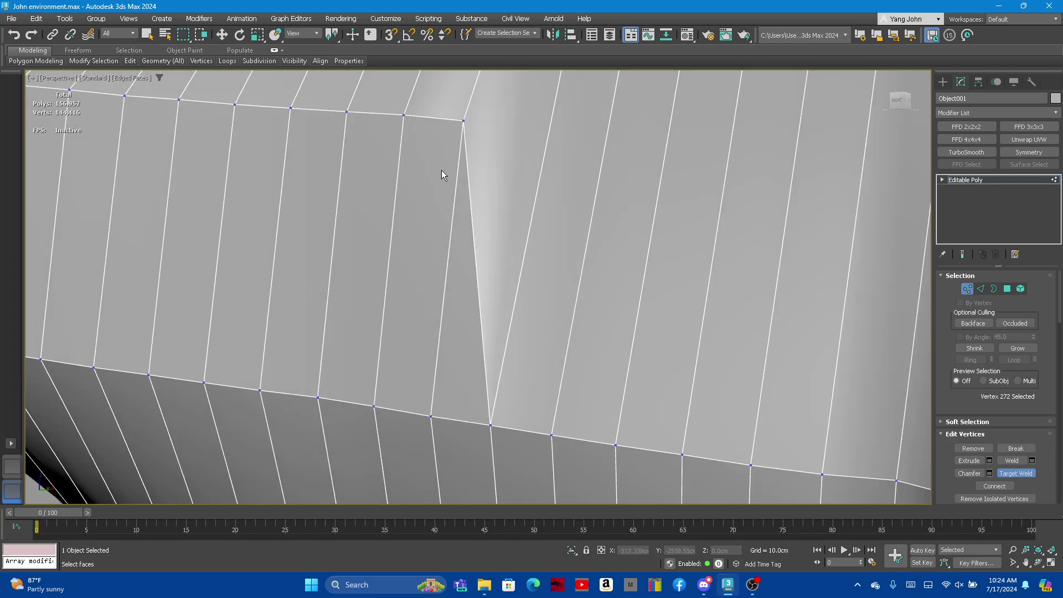
left_click(431, 413)
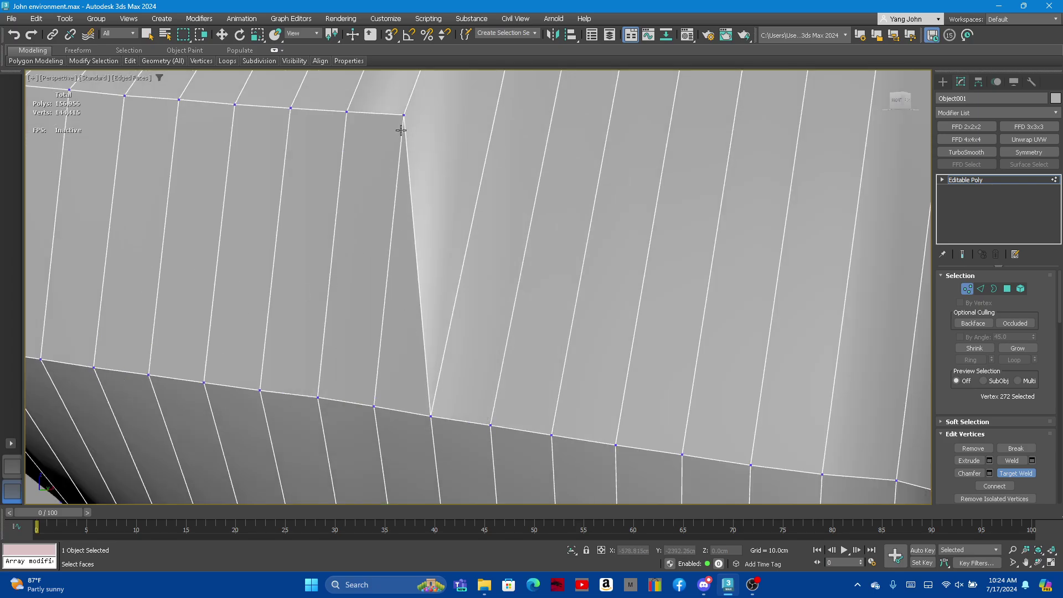
left_click(372, 406)
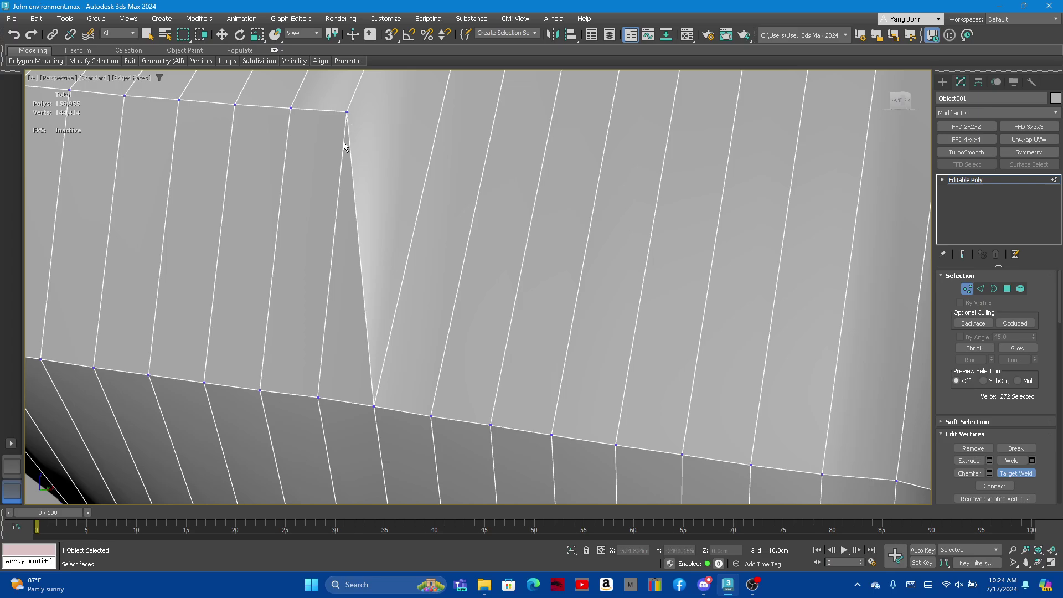
left_click(314, 390)
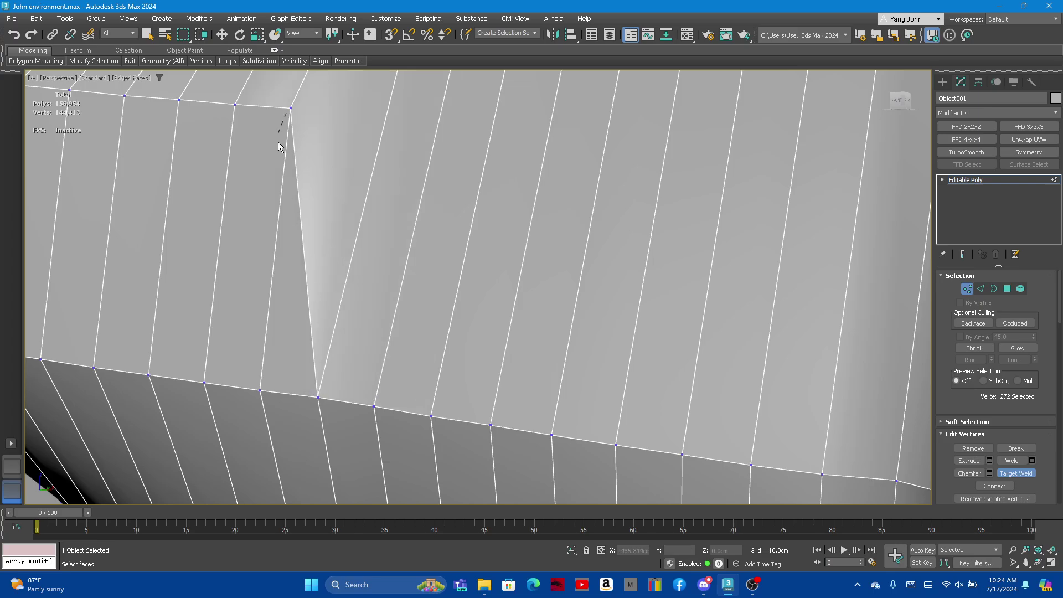
left_click(259, 390)
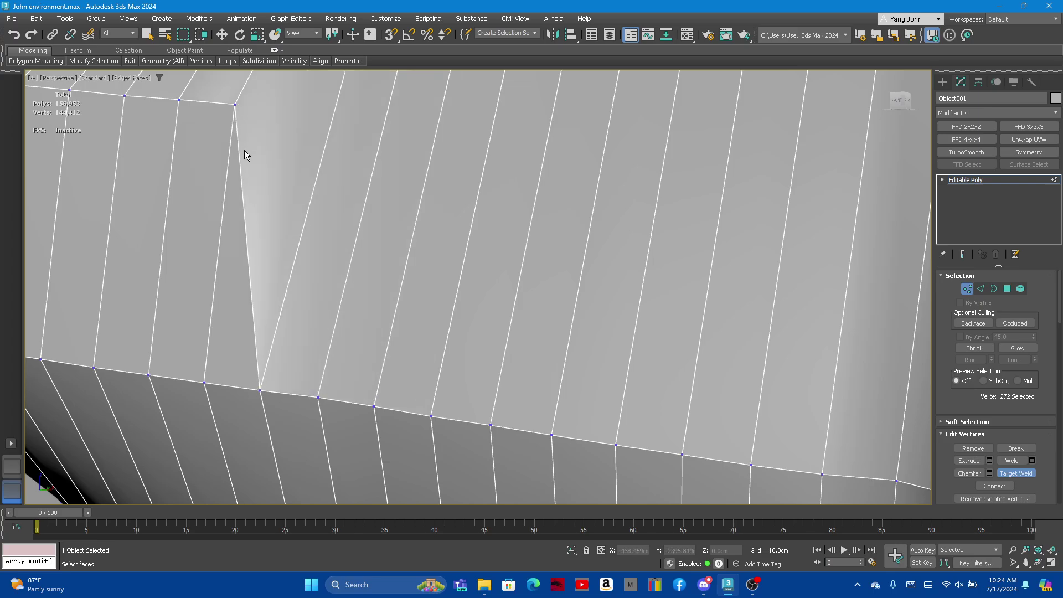
left_click(208, 379)
scroll(242, 362, "down", 2)
middle_click_drag(439, 306, 271, 285, "alt")
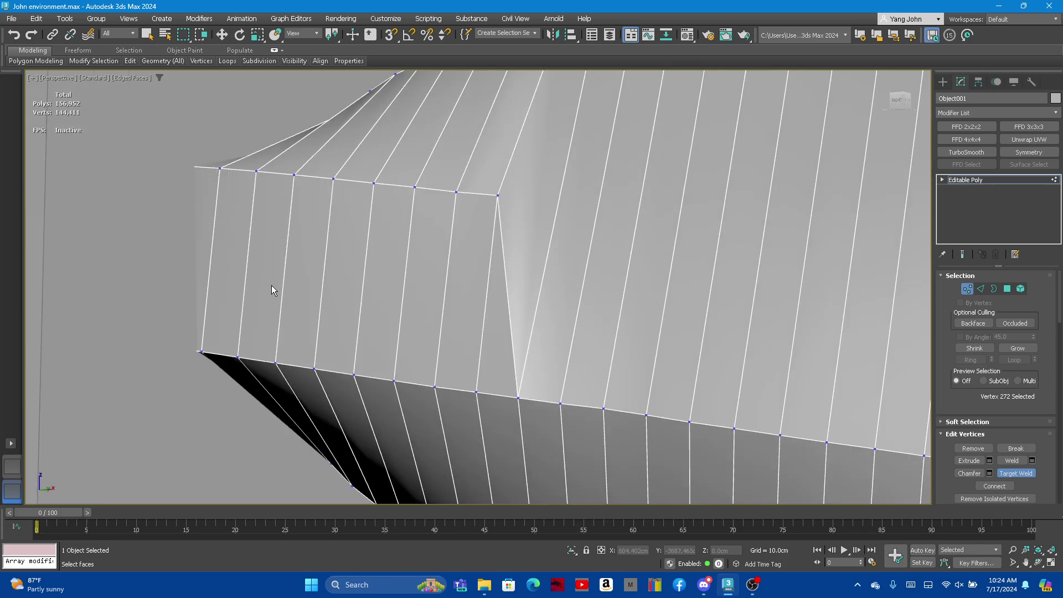
scroll(271, 285, "up", 3)
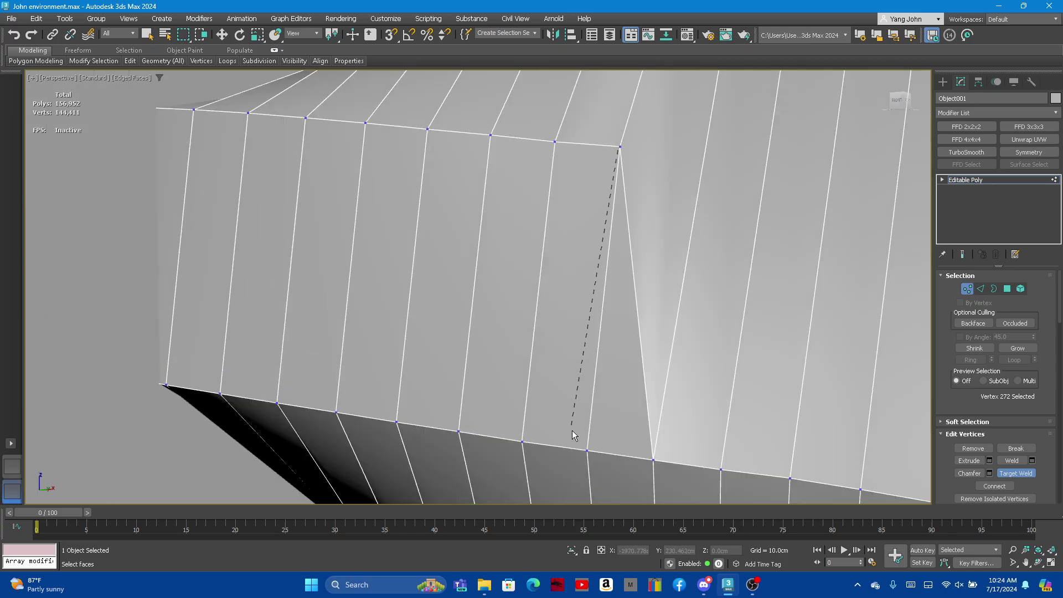
left_click(586, 448)
Isolate the pillow, select its fold vertex and re-enable Target Weld
right_click(537, 284)
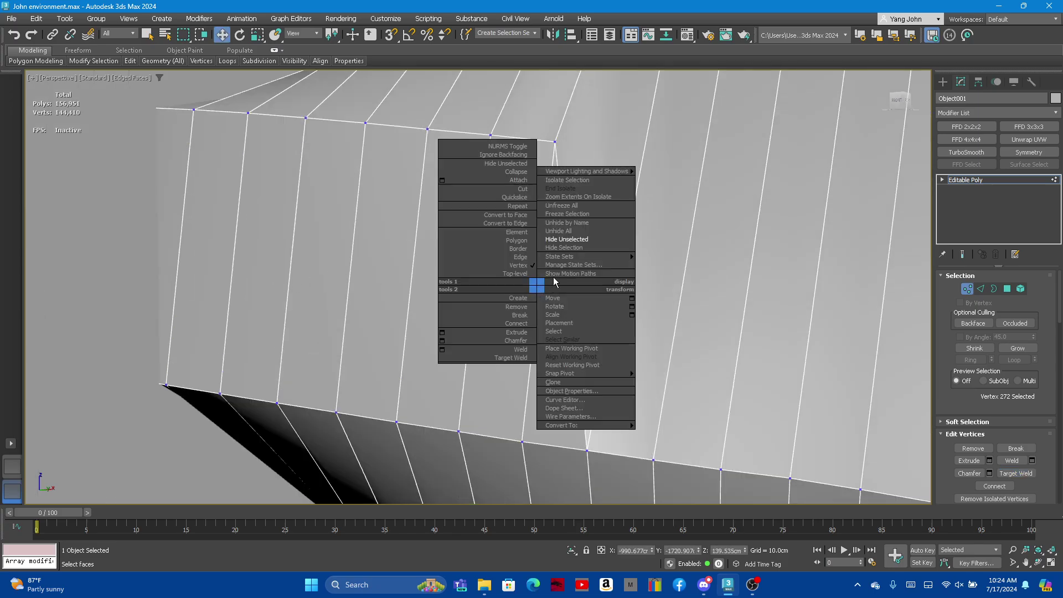
left_click(575, 241)
left_click(556, 143)
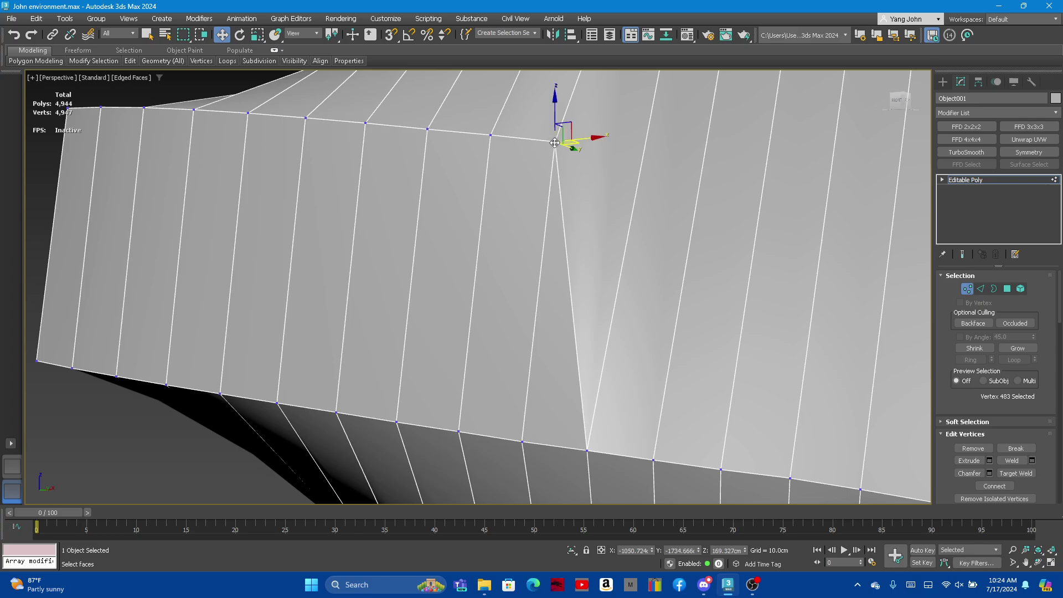
left_click(1015, 473)
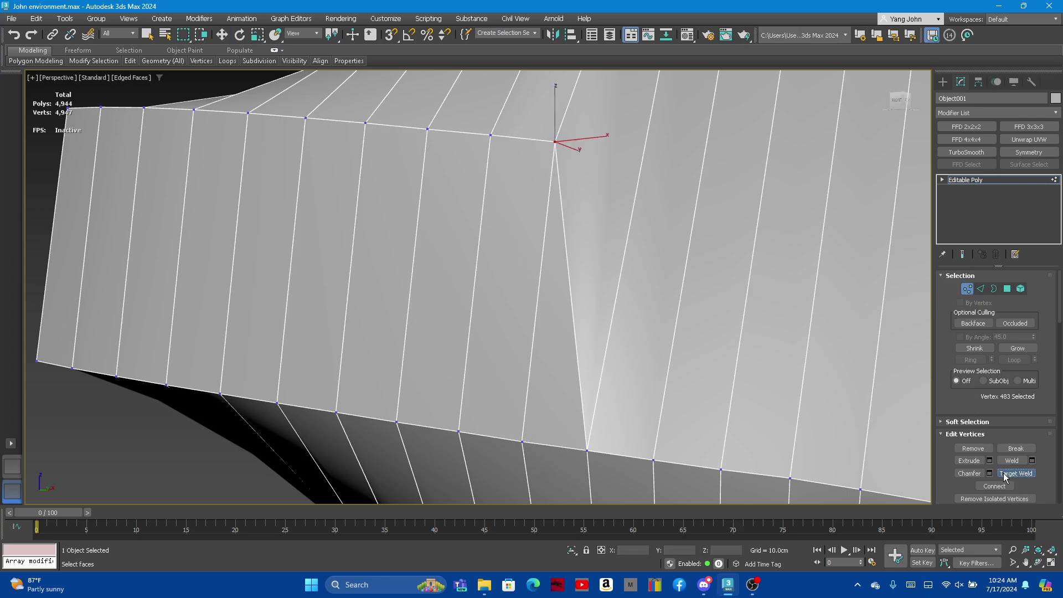
Weld the next top vertices down onto their bottom vertices toward the pillow's end
left_click(521, 440)
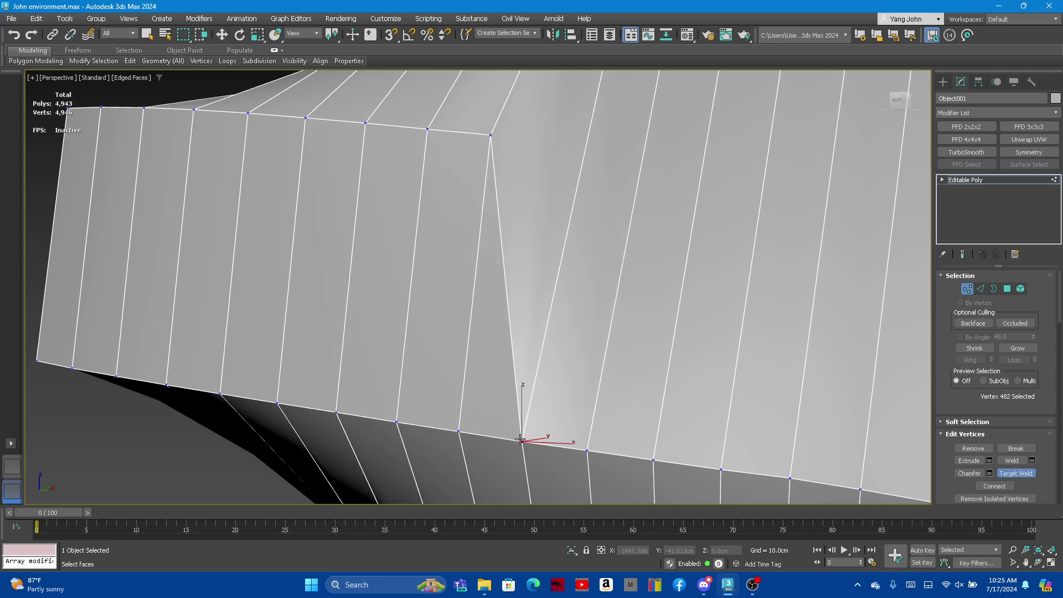
left_click(459, 431)
left_click(396, 420)
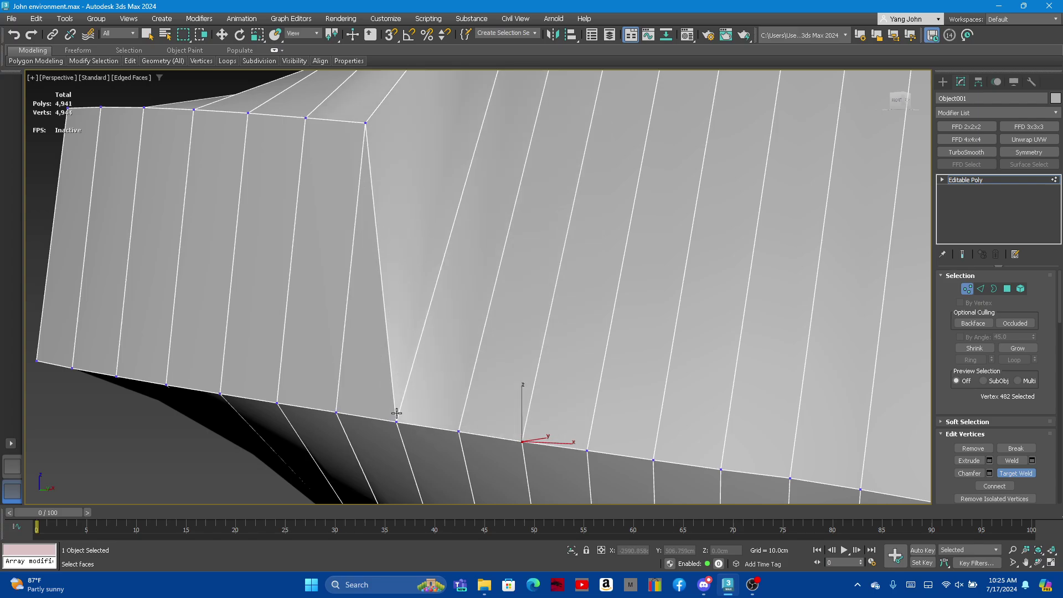
left_click(364, 124)
left_click(306, 119)
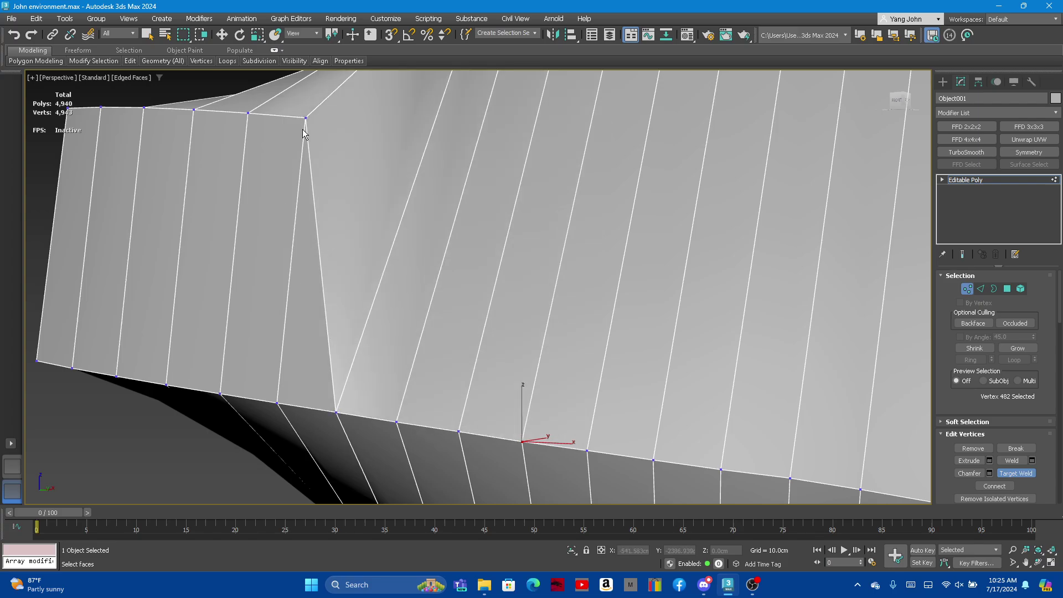
left_click(278, 402)
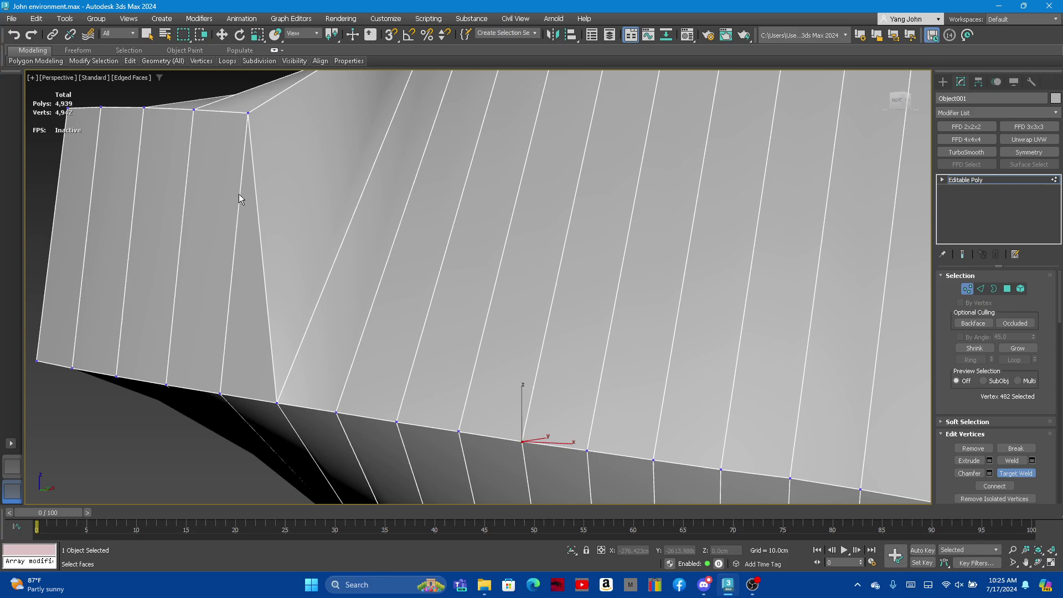
Weld the last top vertices at the left end down, tapering the pillow to a point
left_click(248, 114)
left_click(221, 394)
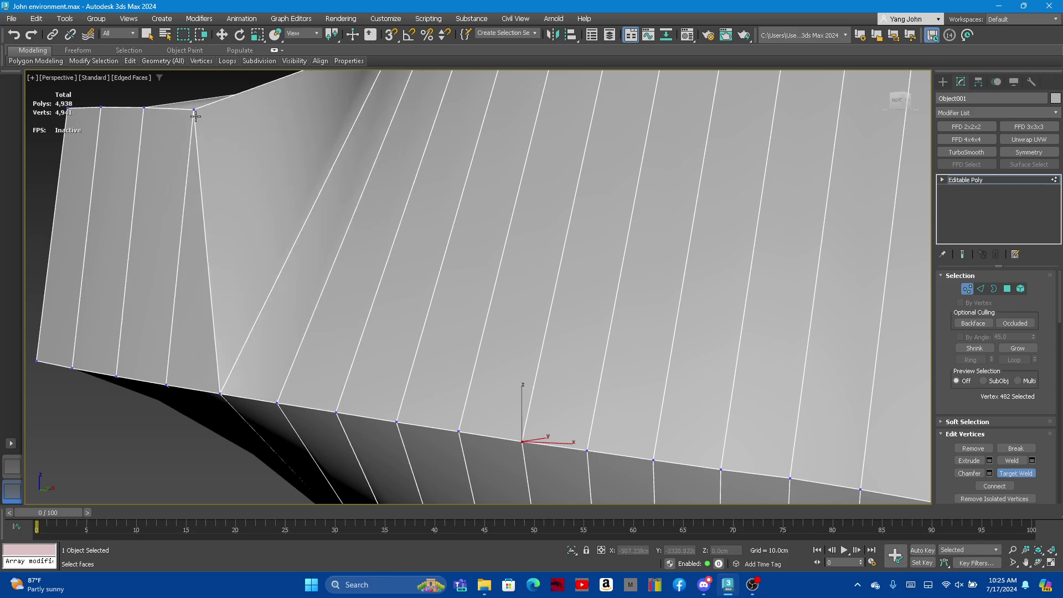
left_click(166, 383)
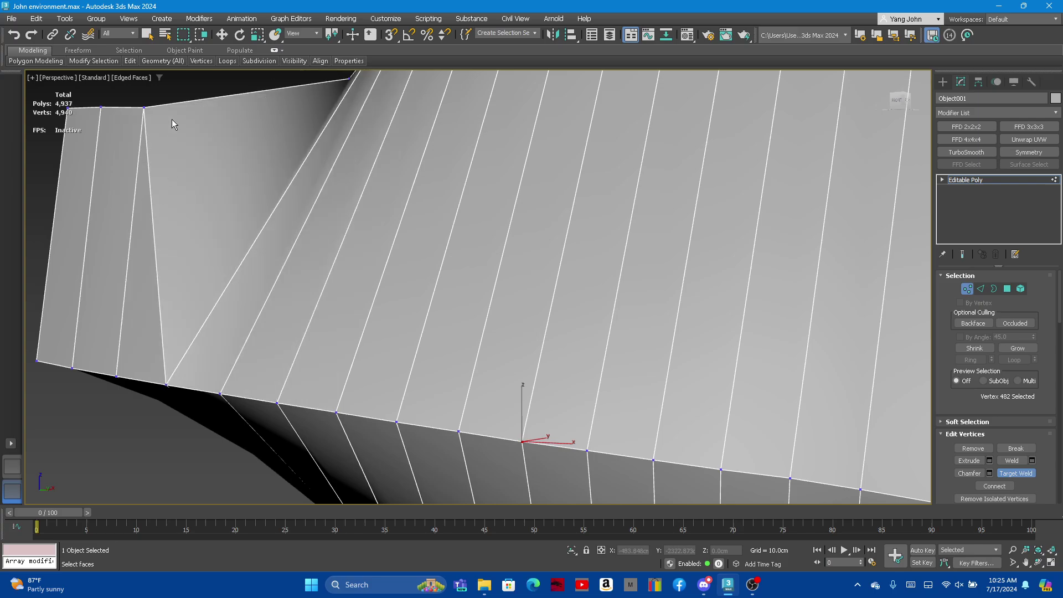
left_click(116, 376)
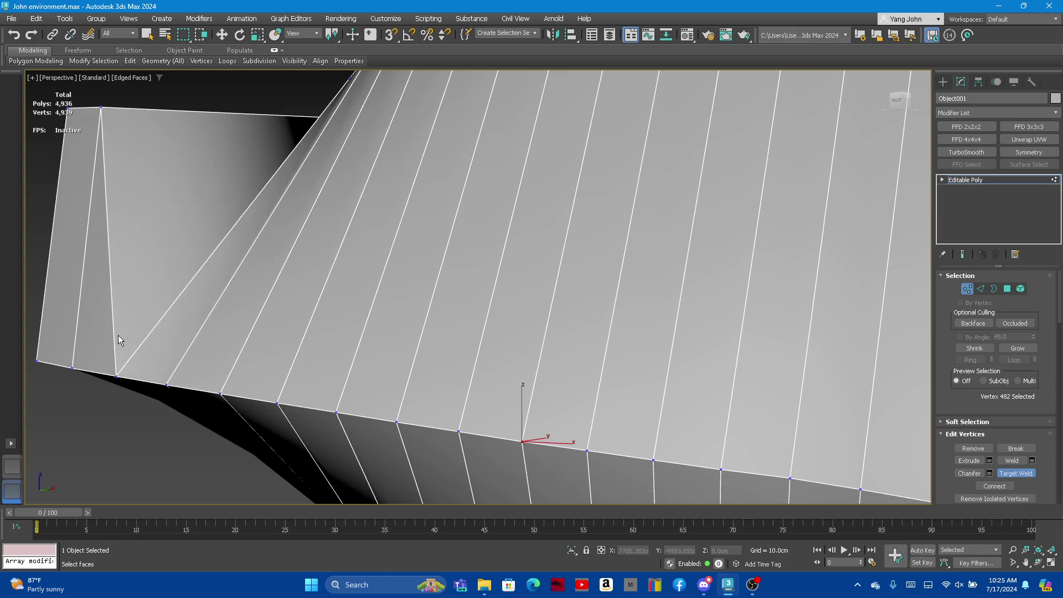
left_click(100, 108)
left_click(73, 367)
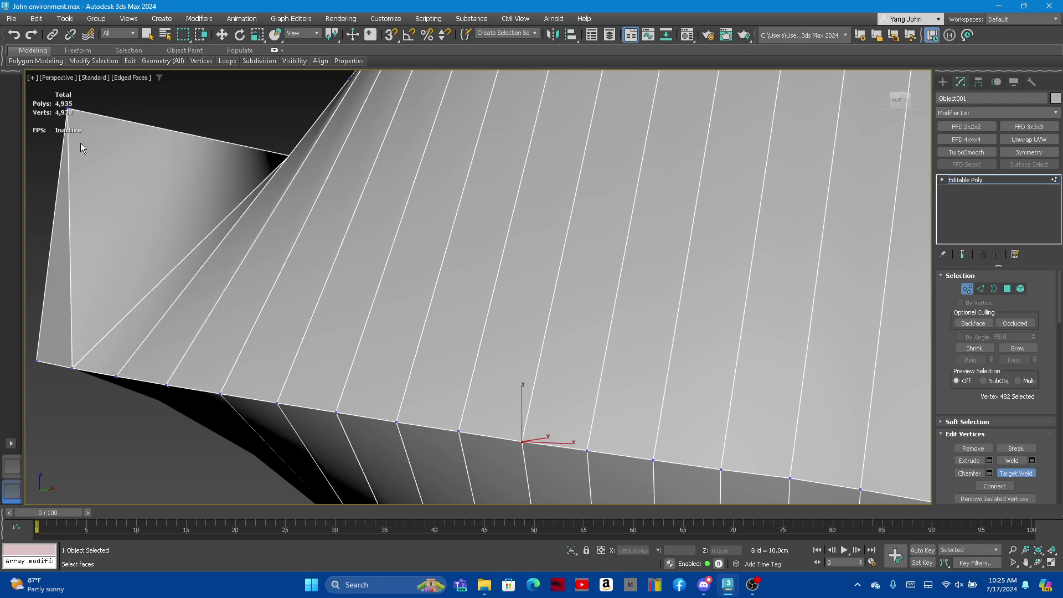
left_click(68, 108)
left_click(37, 360)
Switch to Element mode and select the right pillow element
scroll(387, 245, "down", 5)
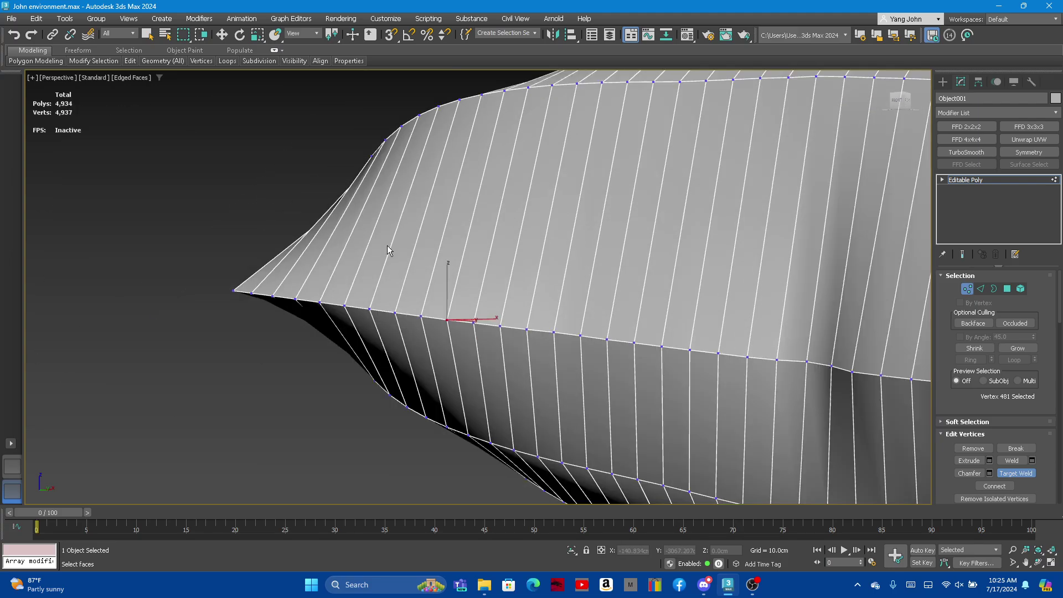
scroll(374, 260, "down", 3)
mouse_move(375, 260)
middle_mouse_down("alt")
mouse_move(420, 248)
mouse_move(469, 274)
mouse_move(468, 245)
mouse_move(338, 260)
mouse_move(388, 282)
middle_mouse_up("alt")
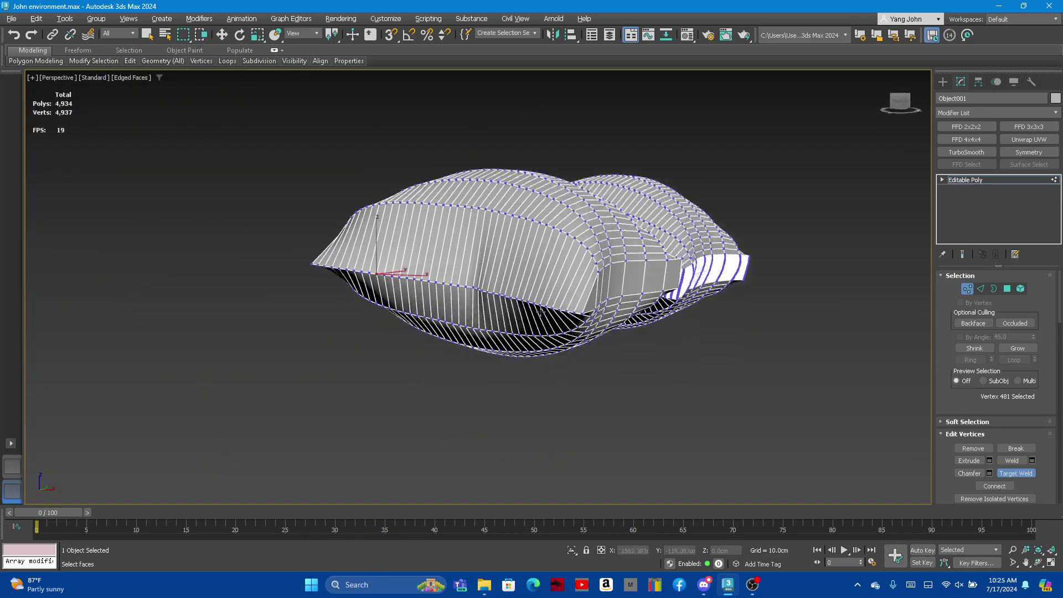
scroll(487, 315, "up", 3)
mouse_move(486, 315)
middle_mouse_down("alt")
mouse_move(452, 302)
mouse_move(438, 324)
mouse_move(438, 294)
middle_mouse_up("alt")
scroll(438, 293, "down", 2)
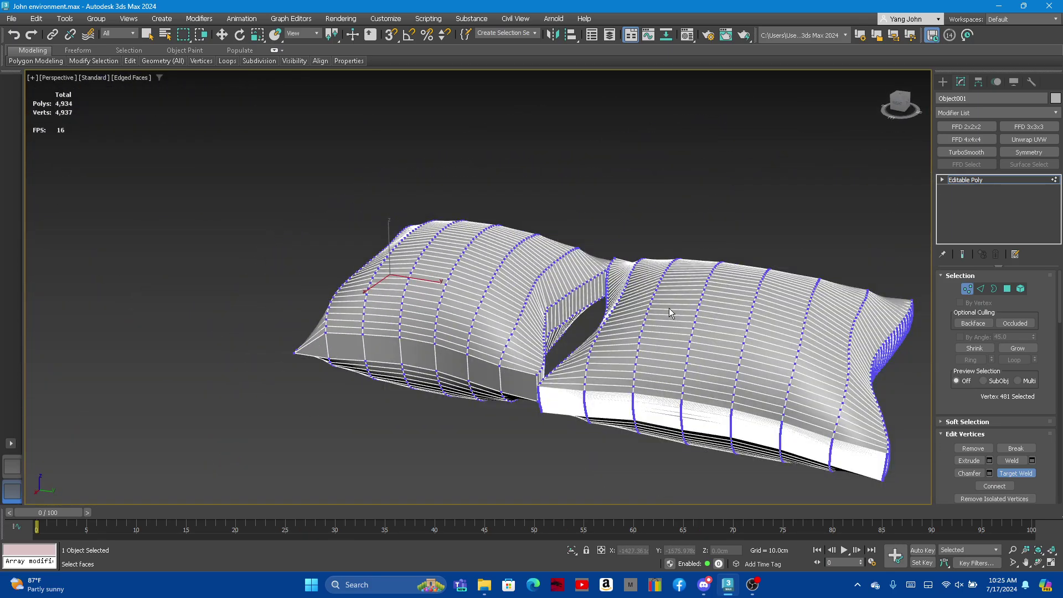
left_click(968, 290)
left_click(1021, 290)
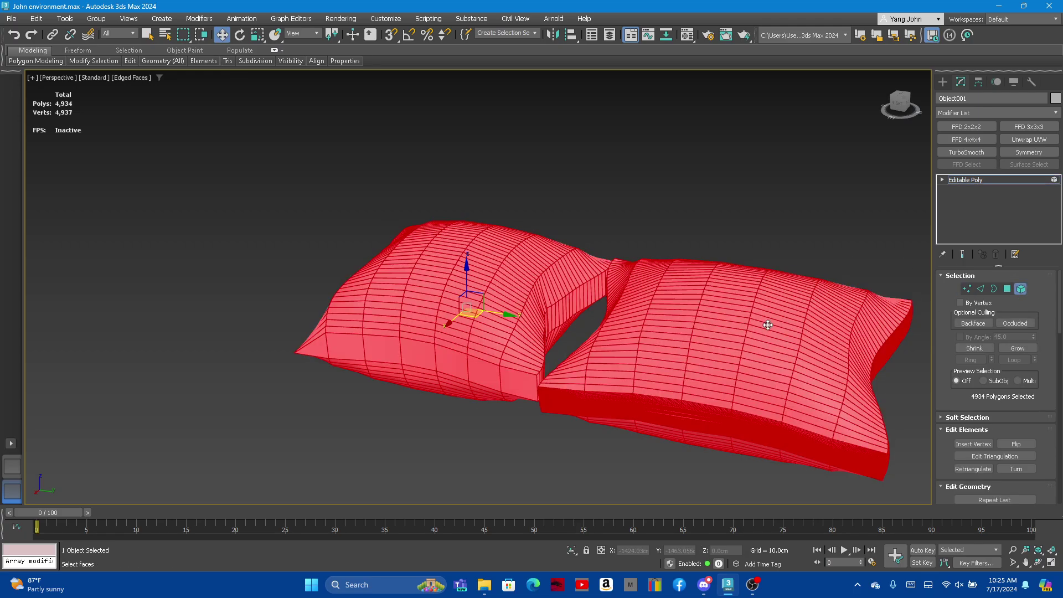
left_click(764, 321)
Detach the selected pillow as a new object named Object004
scroll(1008, 470, "down", 1)
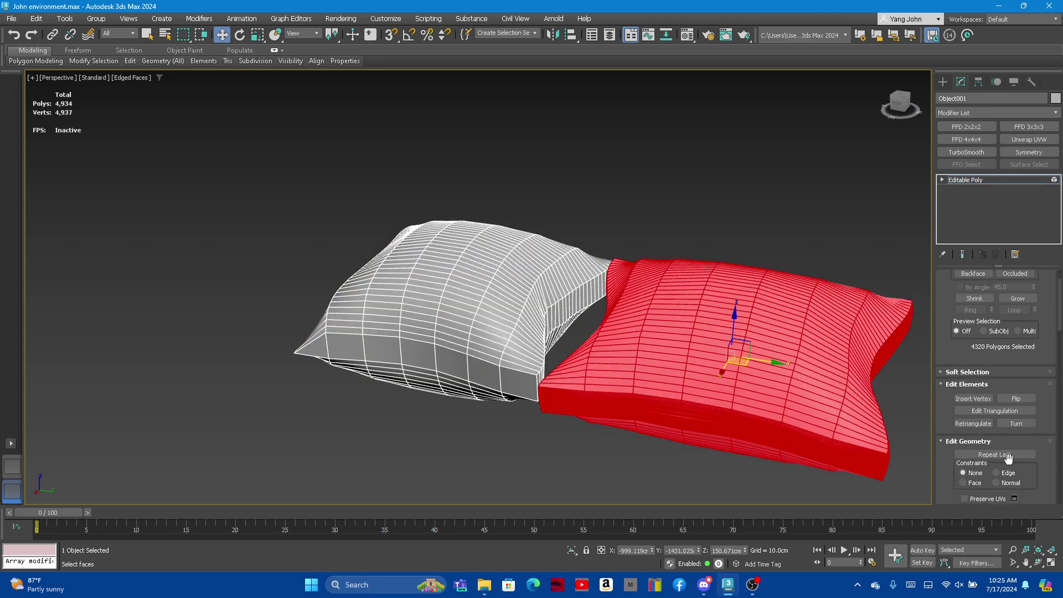
scroll(1008, 471, "down", 1)
scroll(1007, 470, "down", 1)
left_click(1007, 475)
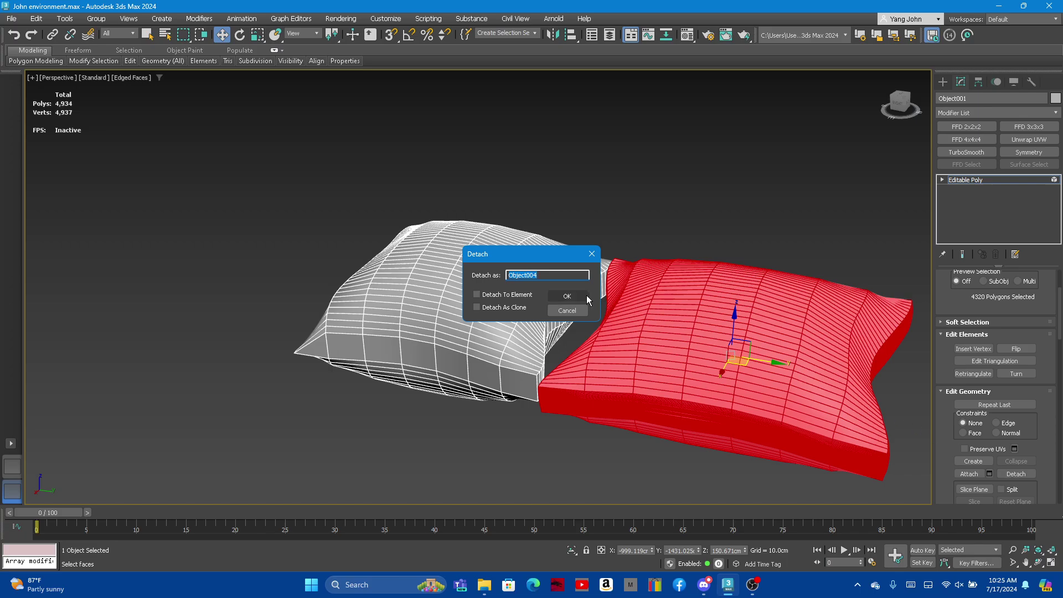
left_click(567, 296)
scroll(614, 324, "up", 5)
scroll(902, 334, "down", 2)
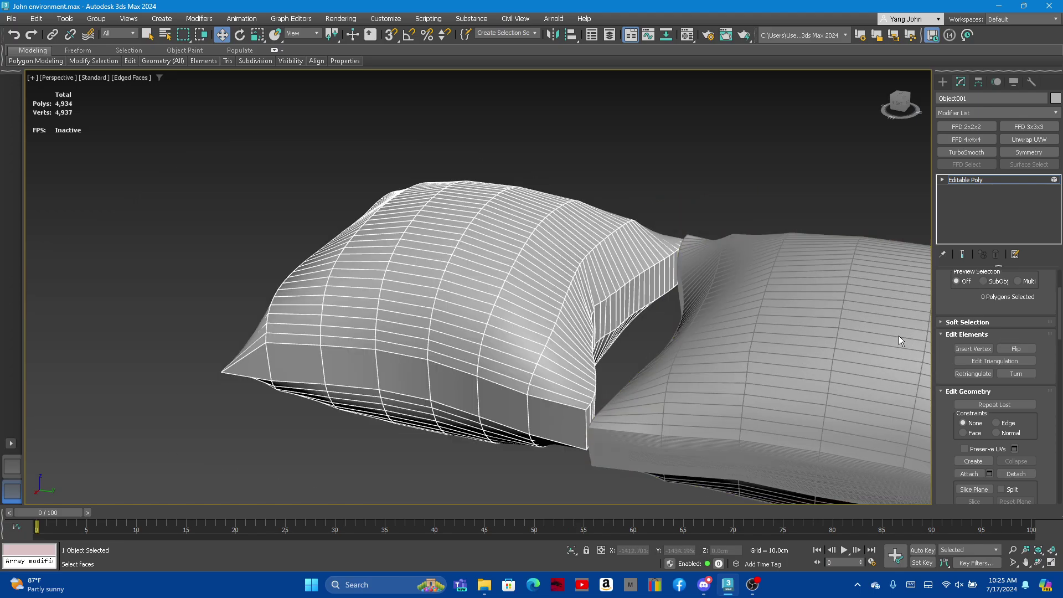
scroll(1033, 289, "up", 1)
Select the left pillow and hide everything else with Hide Unselected
key("4")
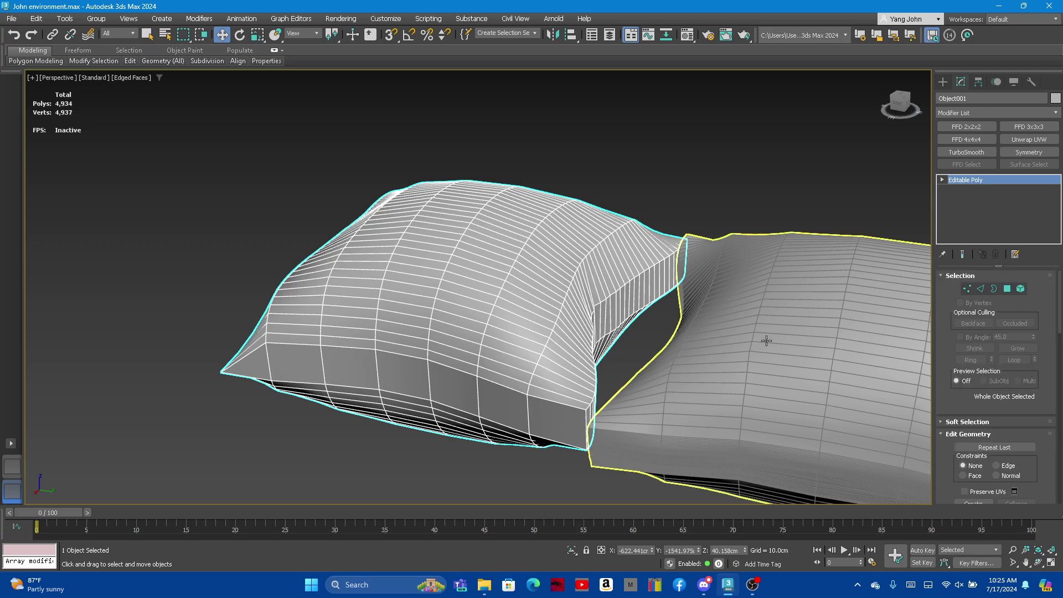
left_click(766, 340)
left_click(609, 288)
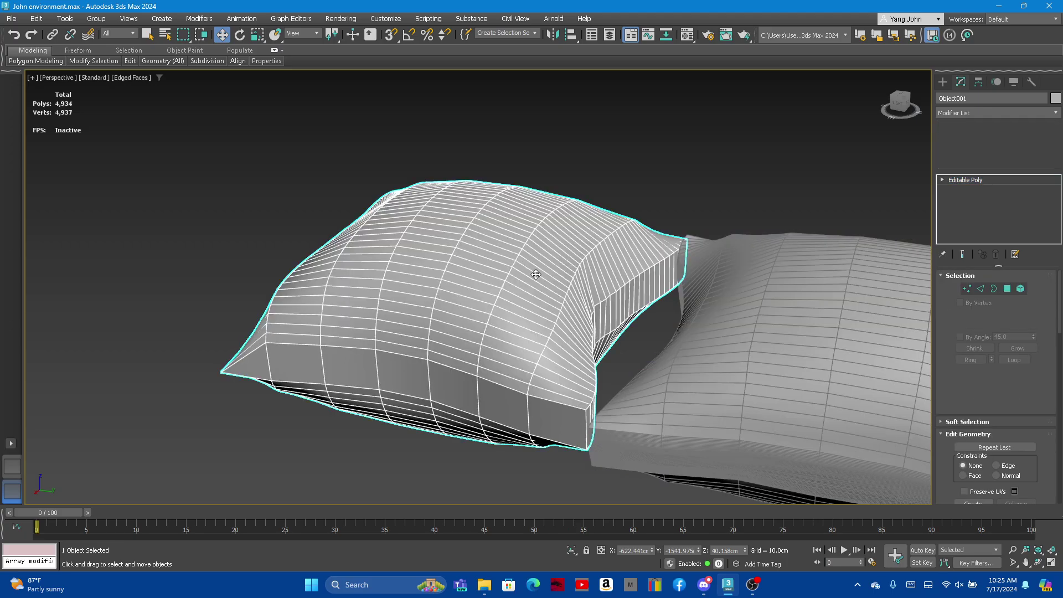
right_click(530, 269)
left_click(562, 225)
Orbit to the pillow's long side and switch to Vertex sub-object mode
mouse_move(561, 226)
middle_mouse_down("alt")
mouse_move(362, 372)
mouse_move(411, 299)
middle_mouse_up("alt")
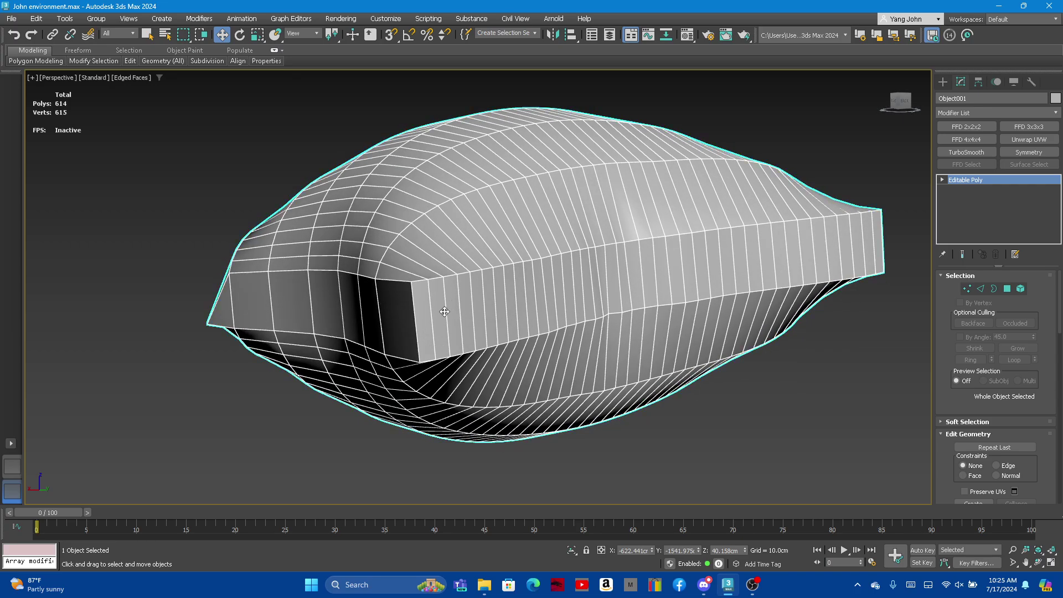
mouse_move(445, 312)
middle_mouse_down("alt")
mouse_move(517, 324)
mouse_move(343, 340)
middle_mouse_up("alt")
scroll(349, 337, "up", 3)
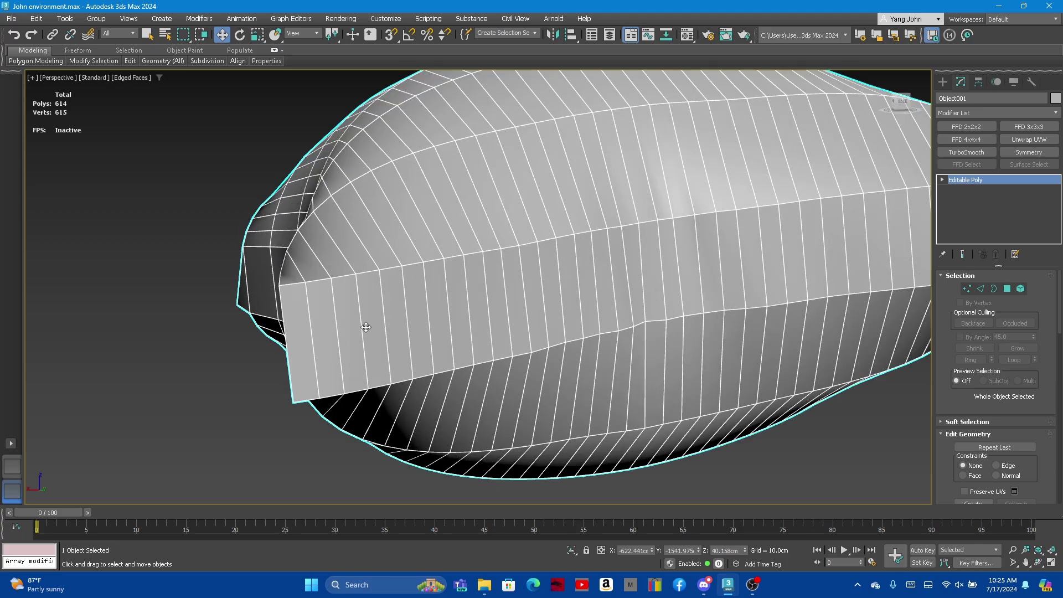
left_click(980, 289)
scroll(272, 289, "up", 2)
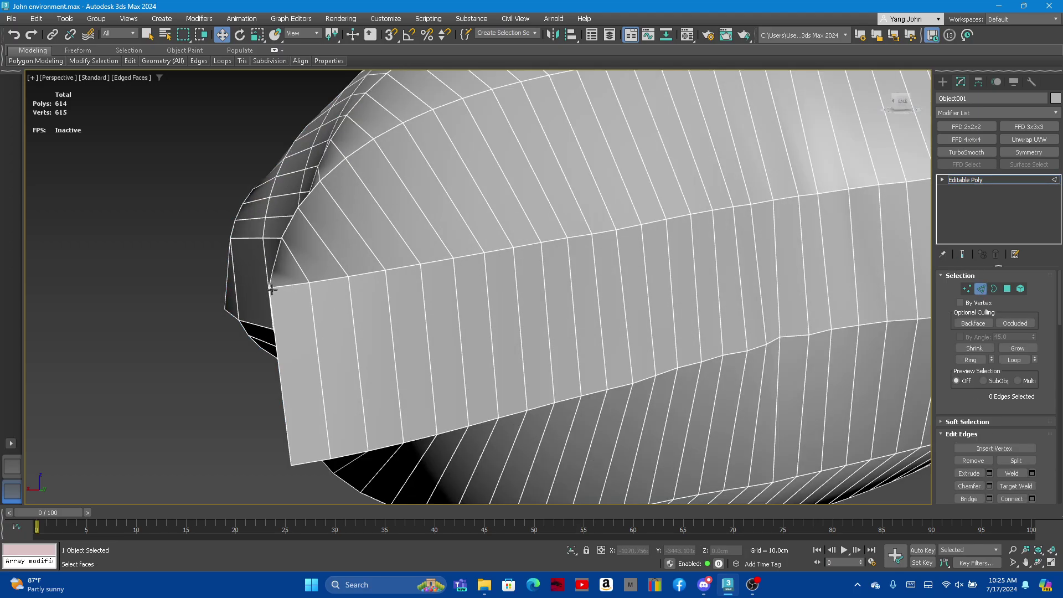
left_click(271, 289)
middle_click_drag(272, 289, 363, 306, "alt")
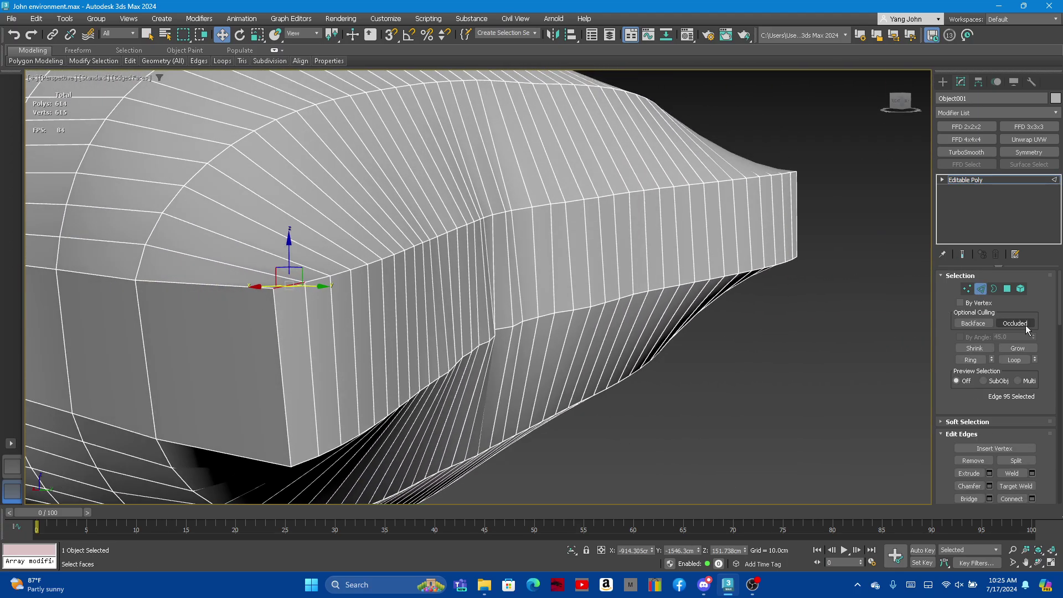
left_click(968, 289)
Turn on Target Weld and merge the corner vertices into their neighbours
left_click(1015, 473)
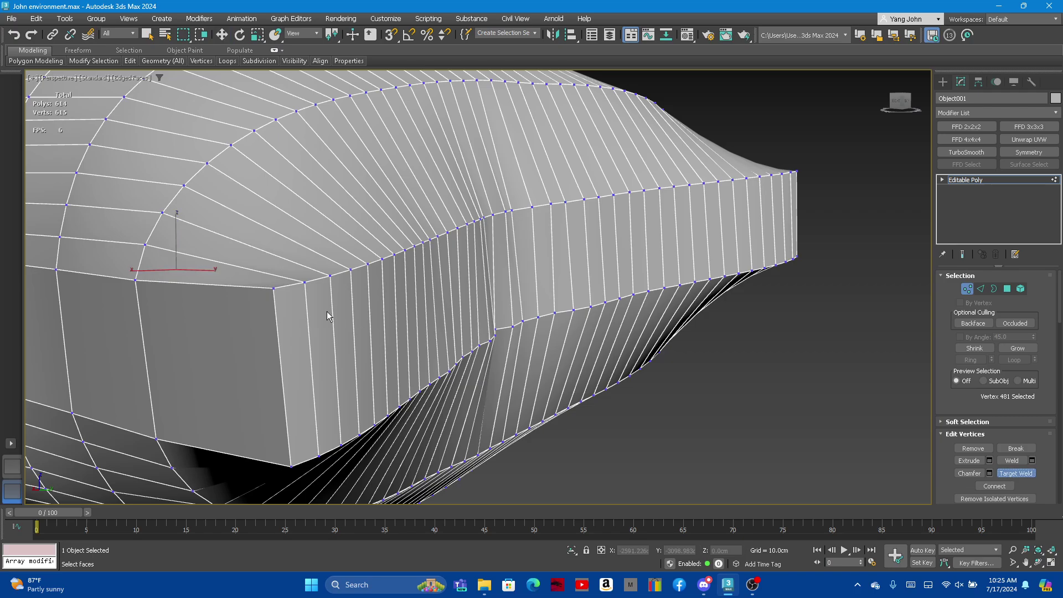
left_click(273, 289)
left_click(304, 282)
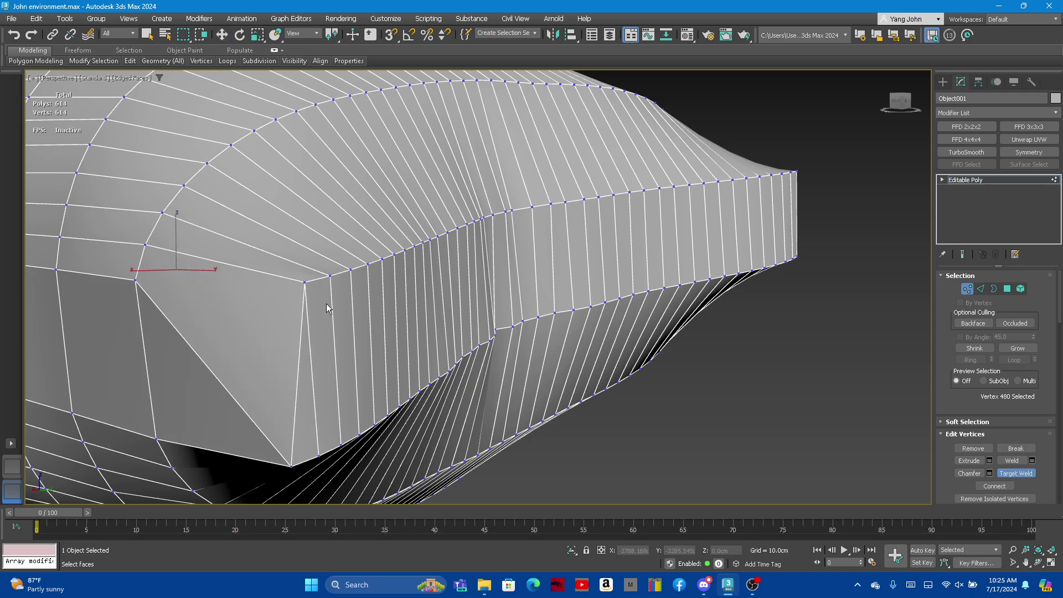
left_click(305, 284)
left_click(319, 455)
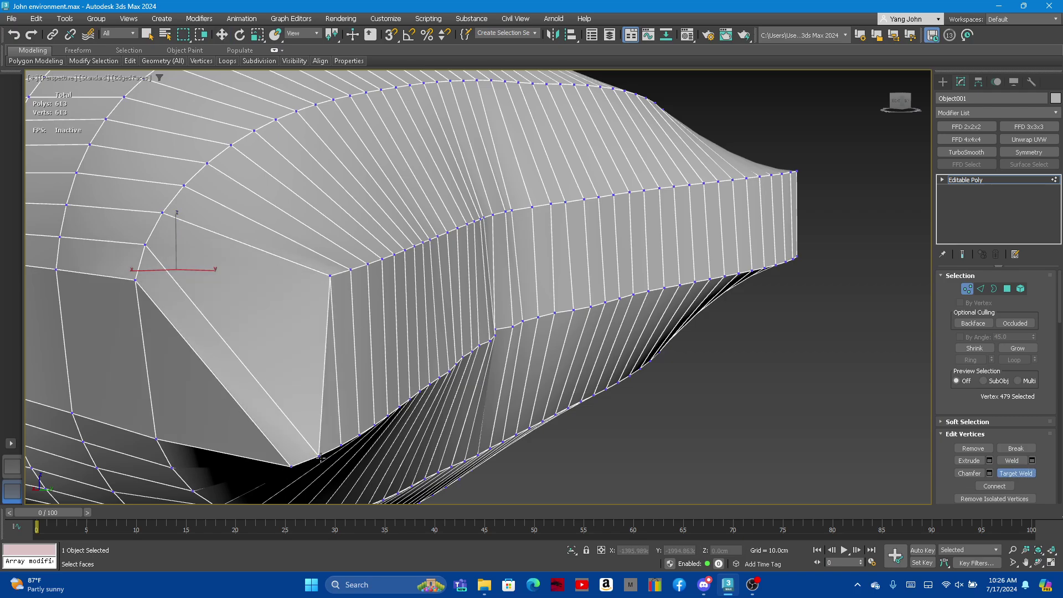
From below the mesh, weld two side-band vertices into the vertices beneath them
scroll(434, 371, "down", 3)
mouse_move(199, 381)
middle_mouse_down("alt")
mouse_move(377, 338)
mouse_move(378, 324)
mouse_move(482, 342)
mouse_move(588, 306)
middle_mouse_up("alt")
scroll(576, 292, "up", 2)
scroll(594, 257, "up", 3)
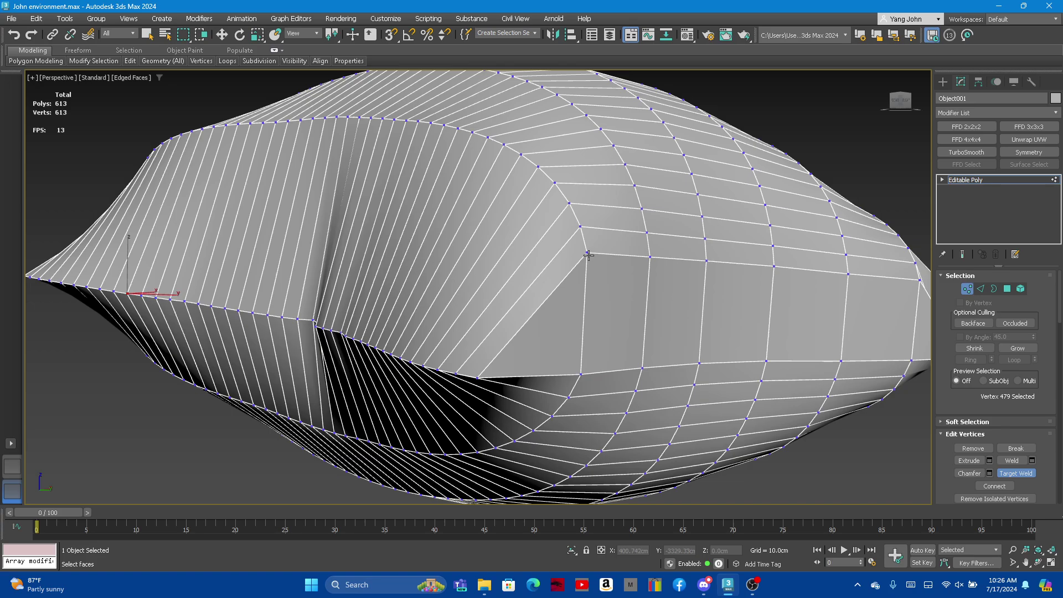
left_click(588, 255)
left_click(574, 370)
mouse_move(575, 369)
middle_mouse_down("alt")
mouse_move(553, 382)
mouse_move(575, 371)
mouse_move(538, 372)
middle_mouse_up("alt")
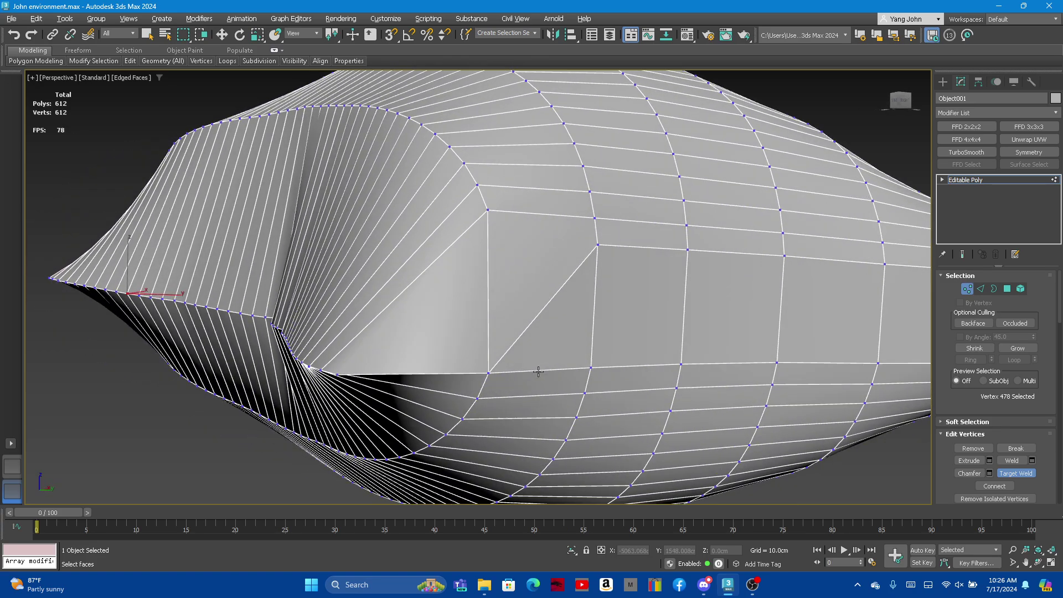
left_click(596, 247)
left_click(591, 367)
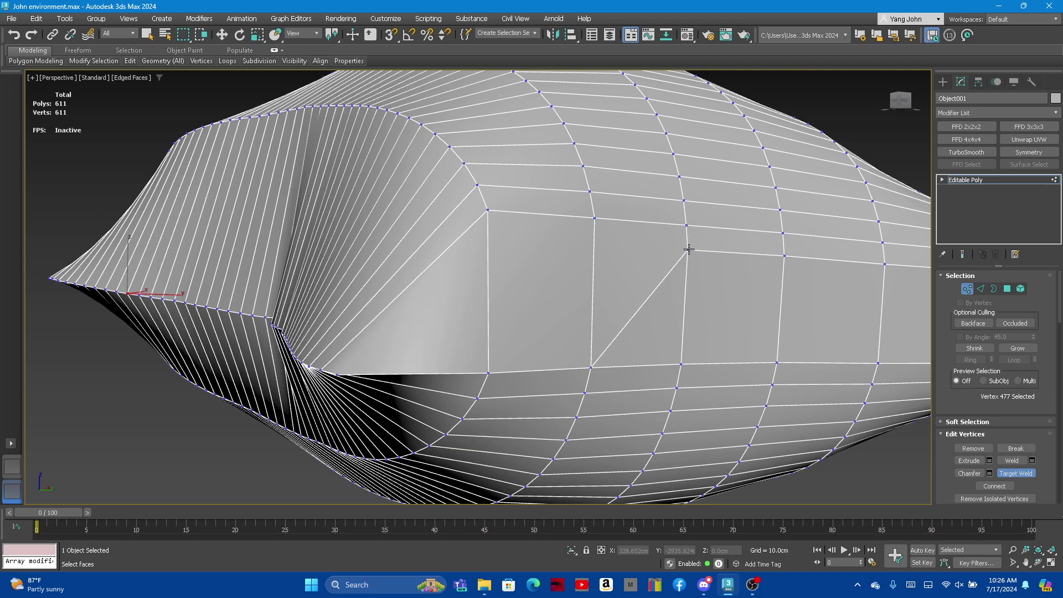
Weld more upper band vertices downward and remove the sliver triangle
left_click(681, 363)
left_click(784, 256)
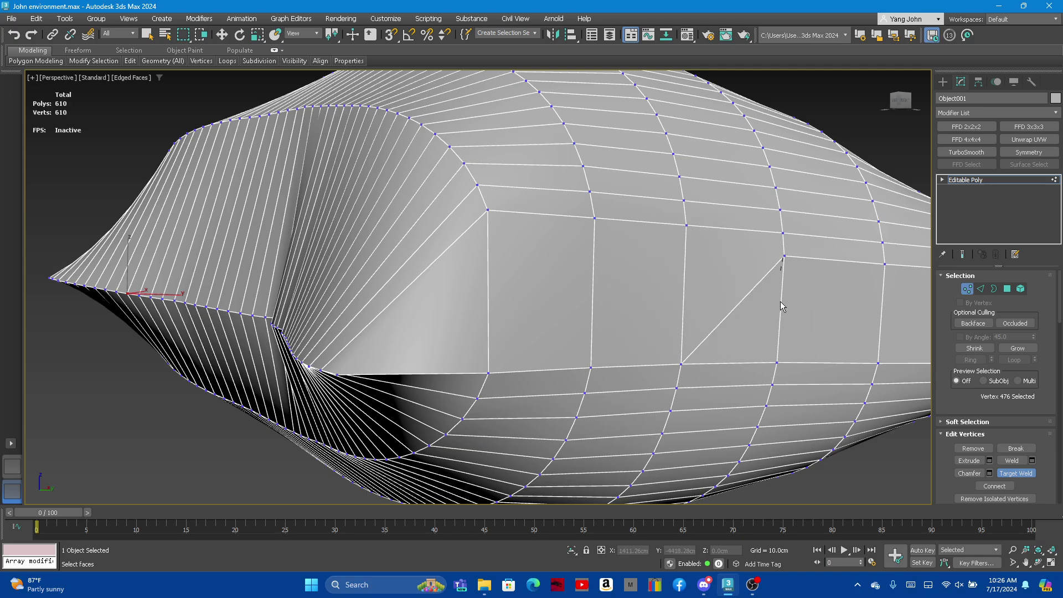
left_click(779, 365)
left_click(885, 264)
left_click(878, 363)
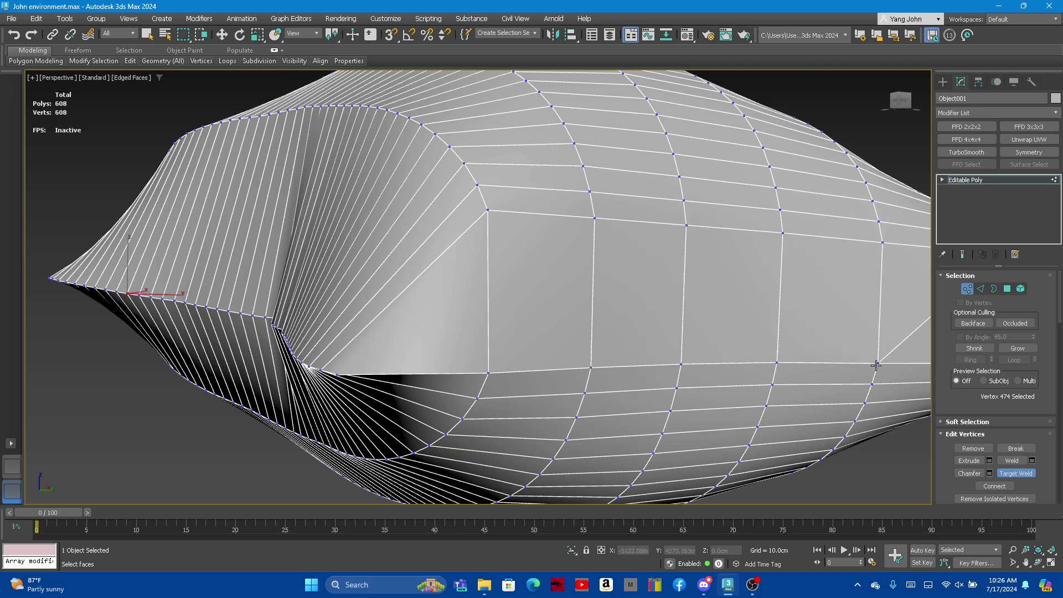
scroll(549, 286, "down", 5)
mouse_move(549, 287)
middle_mouse_down("alt")
mouse_move(688, 309)
mouse_move(489, 304)
middle_mouse_up("alt")
left_click(450, 274)
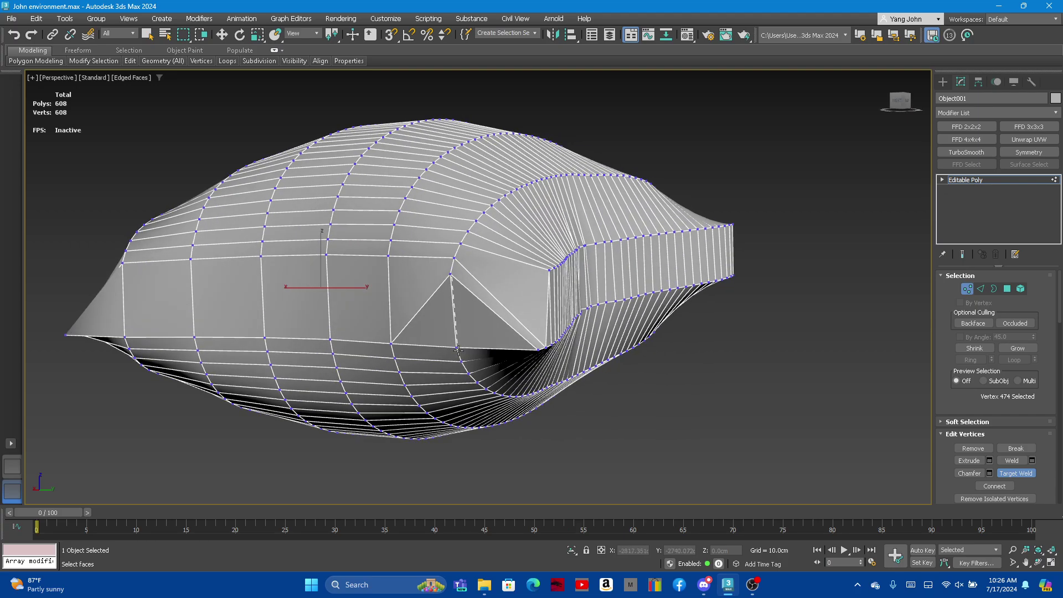
left_click(463, 347)
Facing the side band, weld its remaining vertices into neighbours, reaching 600 polygons
scroll(416, 280, "up", 2)
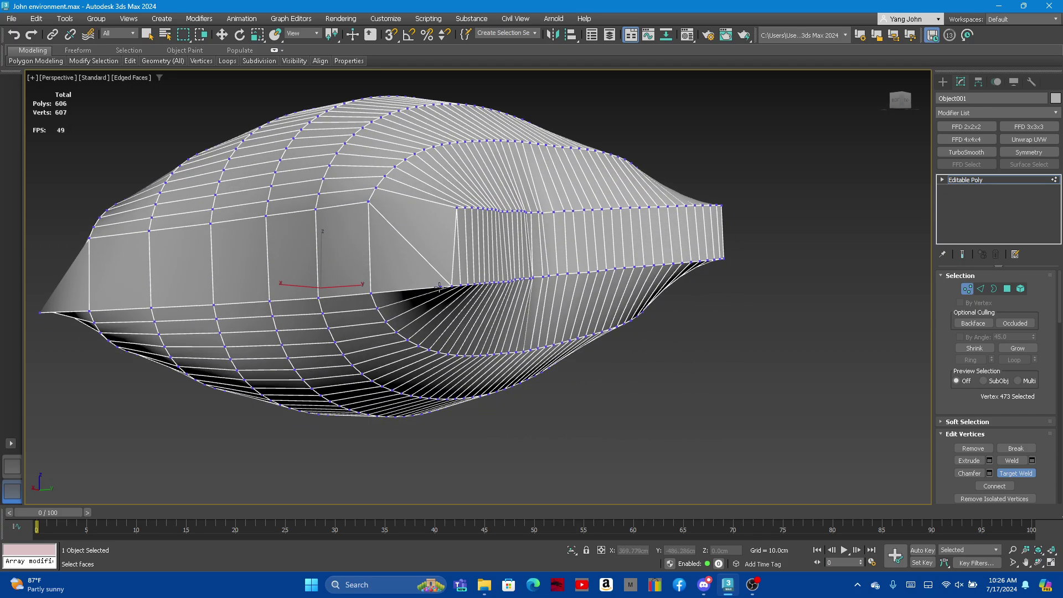
scroll(417, 279, "up", 2)
mouse_move(416, 280)
middle_mouse_down("alt")
mouse_move(373, 268)
mouse_move(316, 227)
middle_mouse_up("alt")
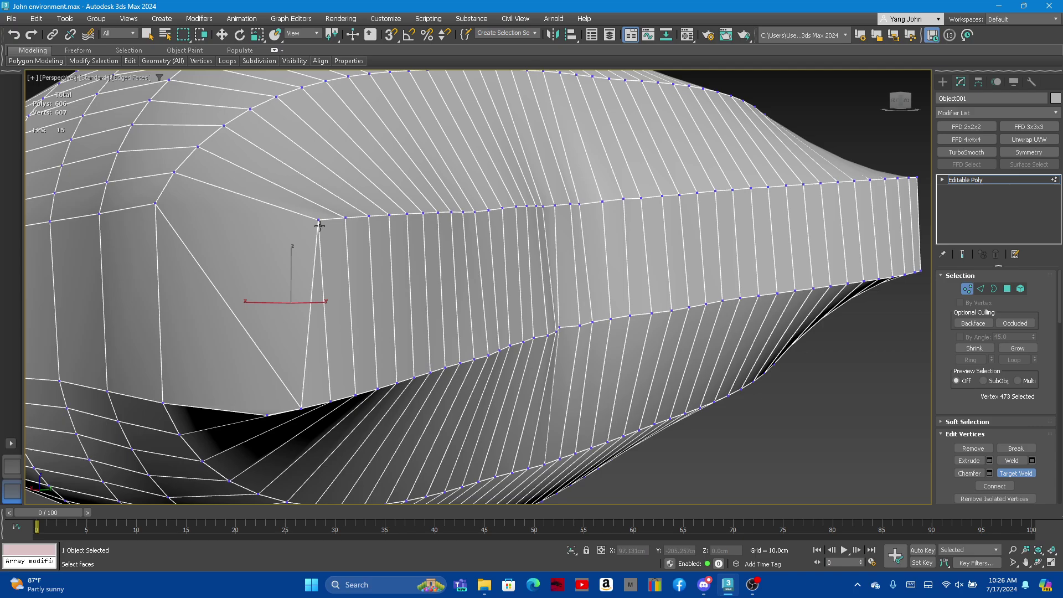
left_click(331, 392)
left_click(355, 389)
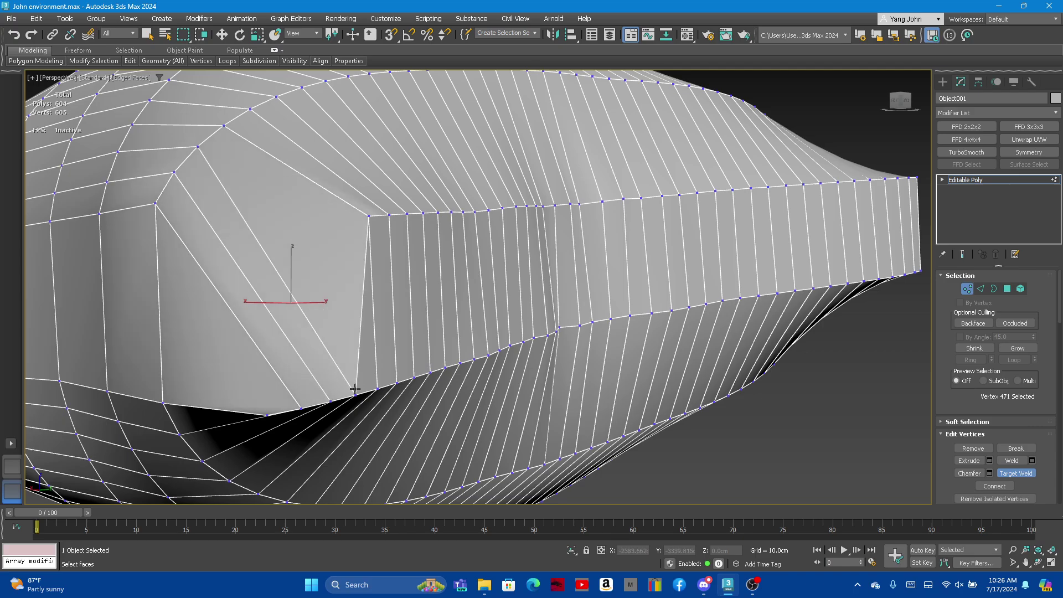
left_click(380, 389)
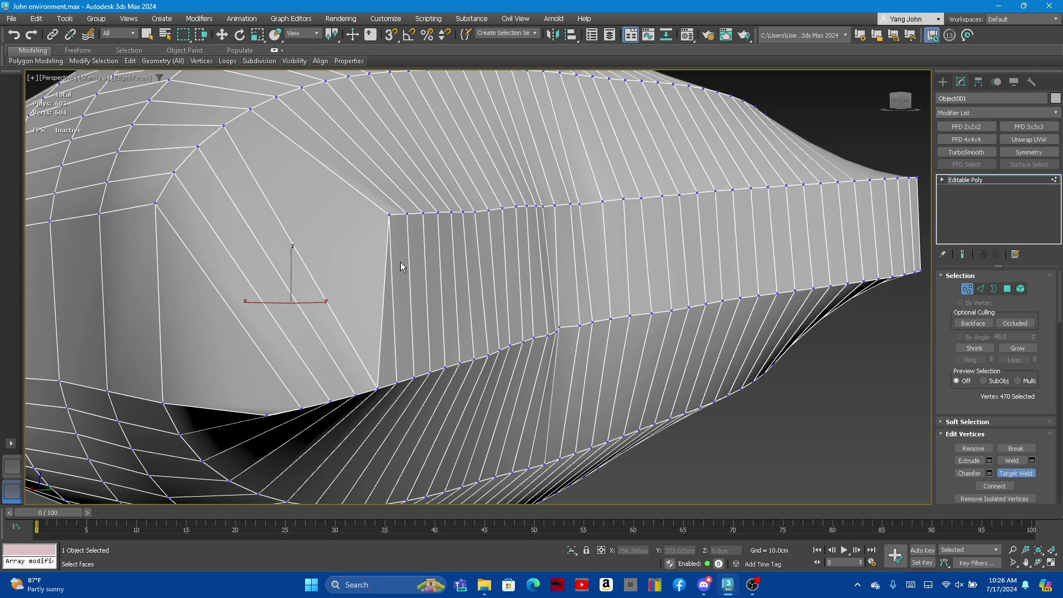
left_click(396, 381)
scroll(414, 297, "up", 2)
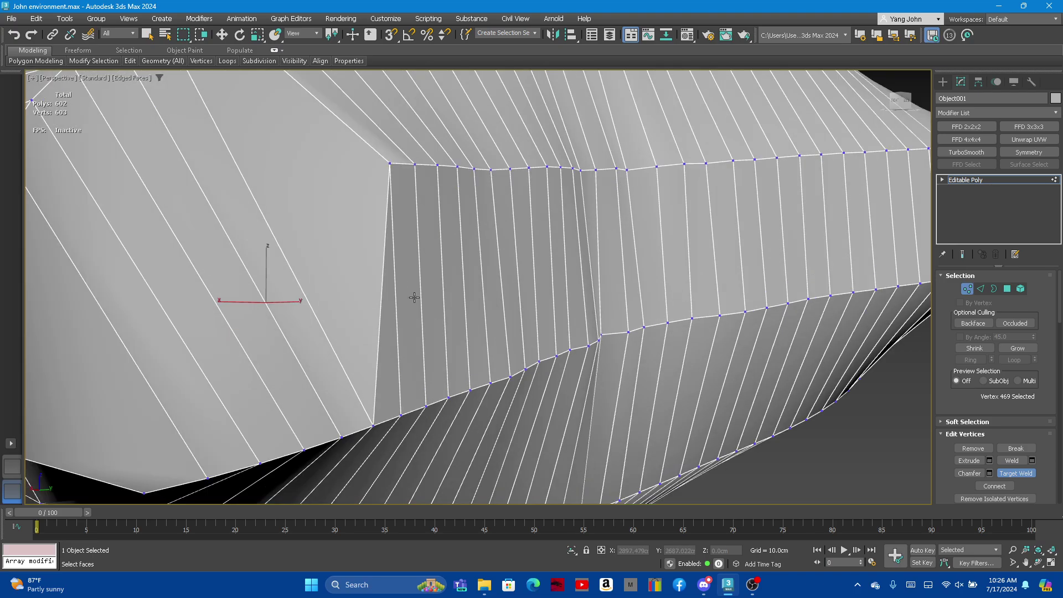
left_click(402, 370)
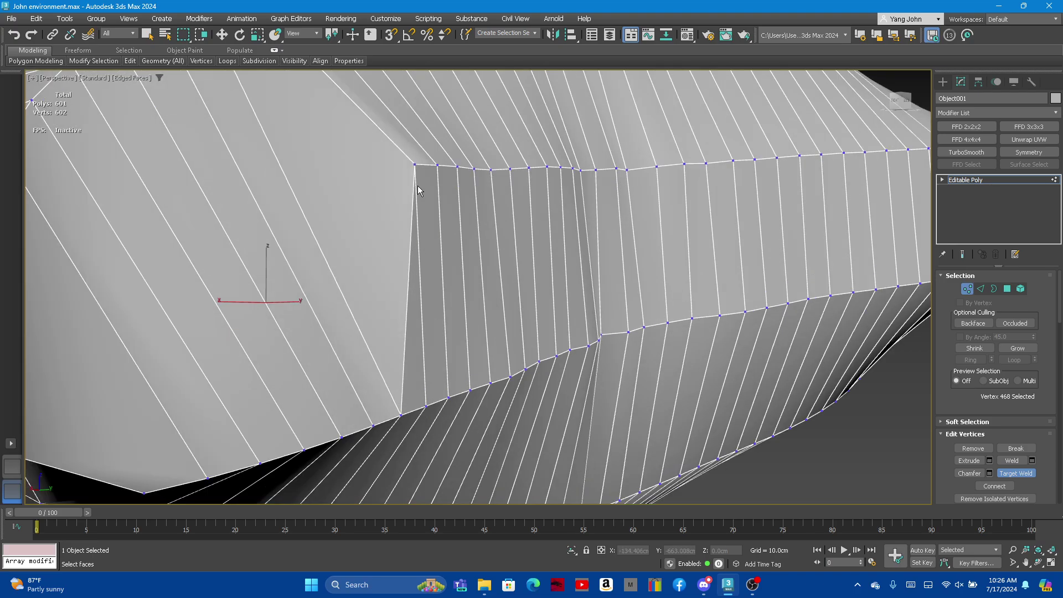
left_click(423, 394)
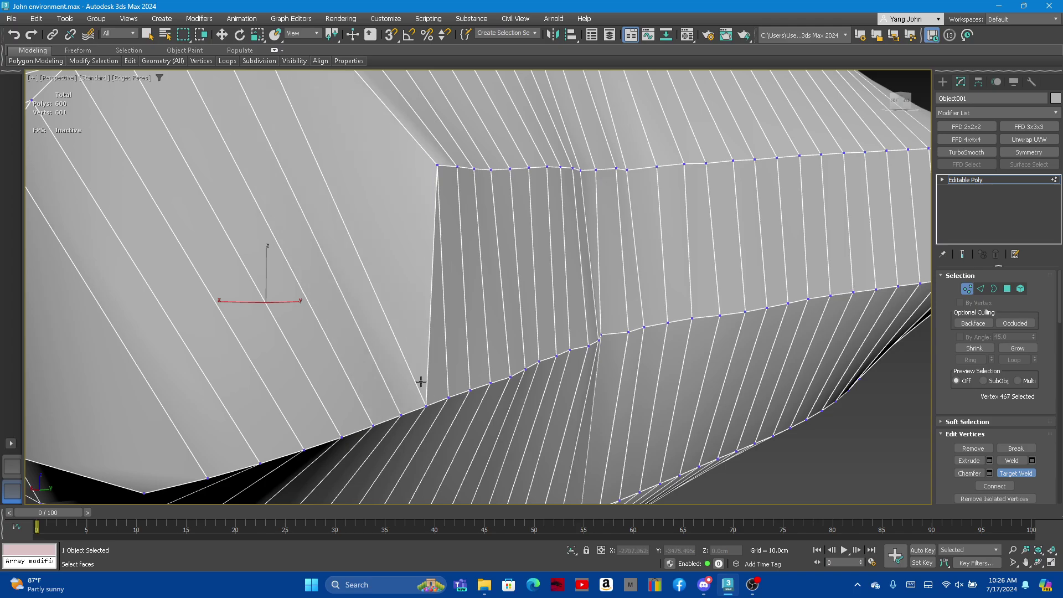
scroll(382, 360, "down", 2)
scroll(601, 281, "down", 6)
From the back view, target-weld the corner and first top-row vertices onto the lower-edge vertices
middle_click_drag(538, 326, 487, 265, "alt")
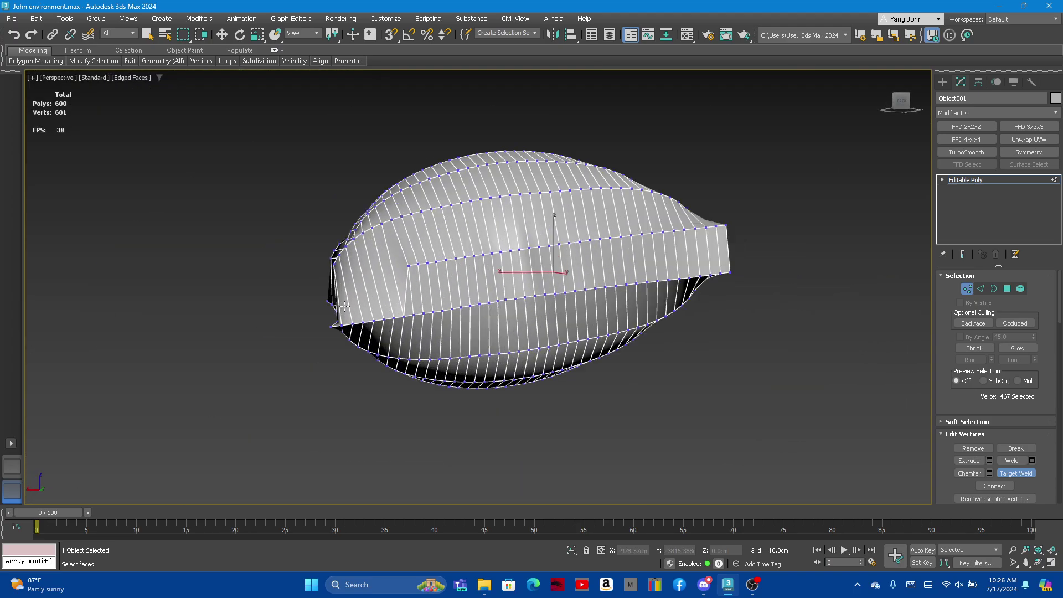
scroll(488, 266, "up", 3)
scroll(456, 256, "up", 3)
scroll(434, 228, "up", 3)
left_click(425, 221)
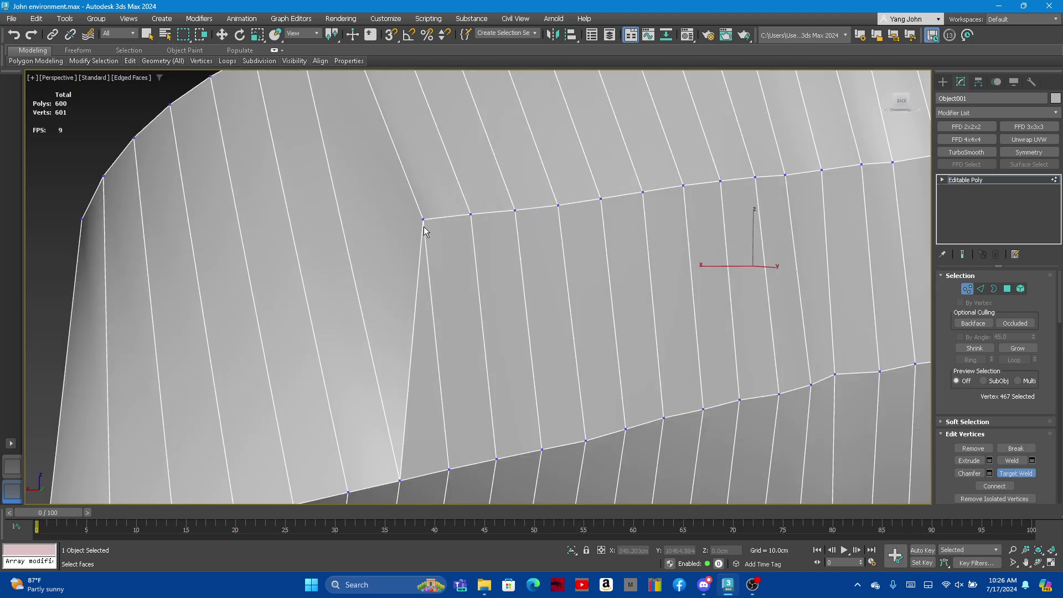
left_click(446, 469)
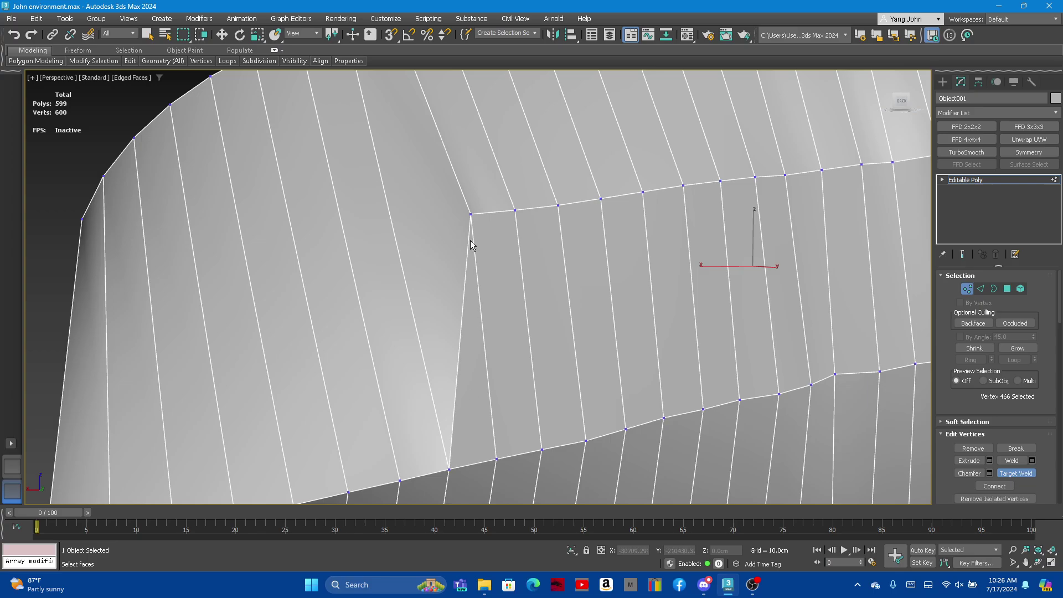
left_click(470, 215)
left_click(514, 211)
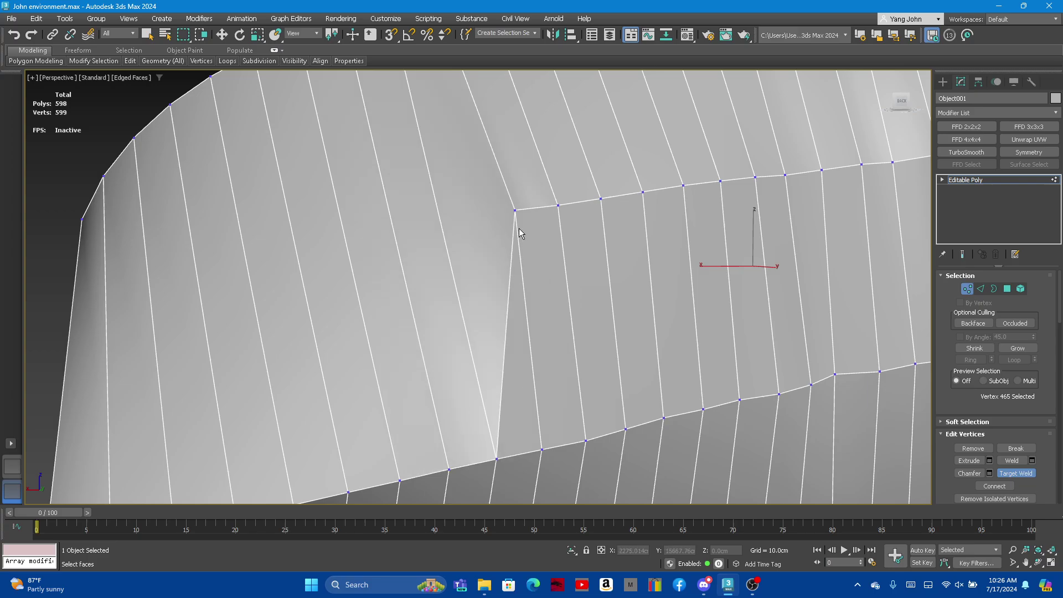
left_click(537, 446)
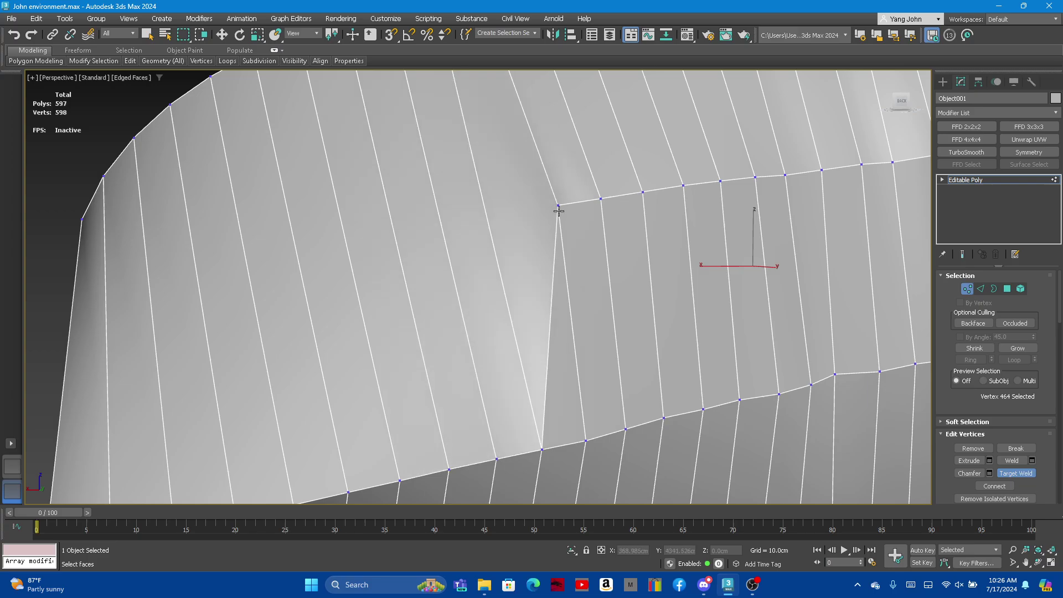
left_click(586, 440)
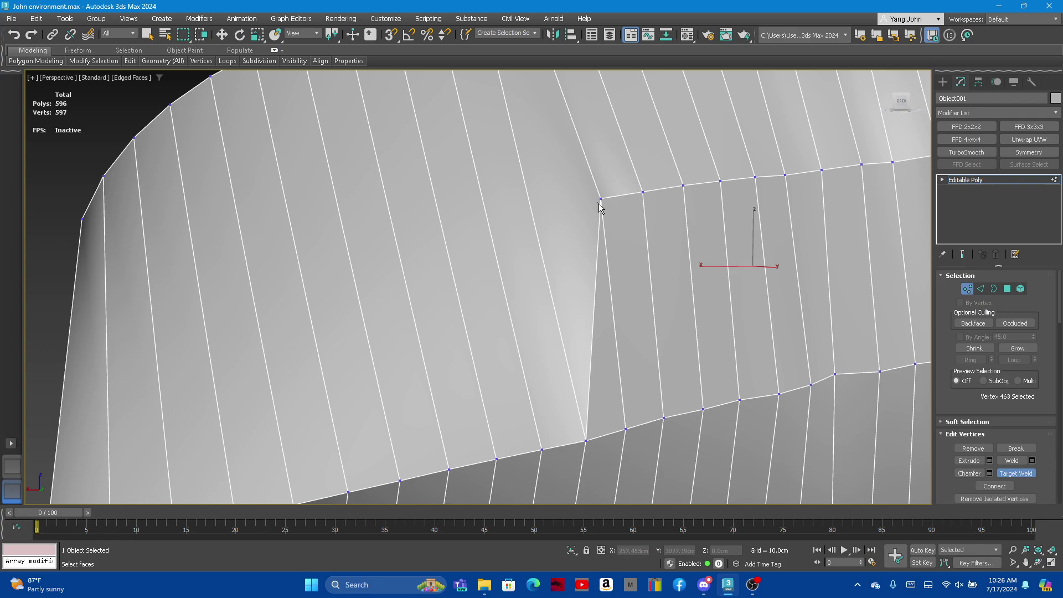
left_click(635, 415)
Weld the next run of top-row vertices down onto the bottom-edge vertices
mouse_move(606, 392)
middle_mouse_down("alt")
mouse_move(489, 242)
mouse_move(570, 273)
mouse_move(366, 293)
middle_mouse_up("alt")
scroll(366, 293, "up", 2)
left_click(326, 228)
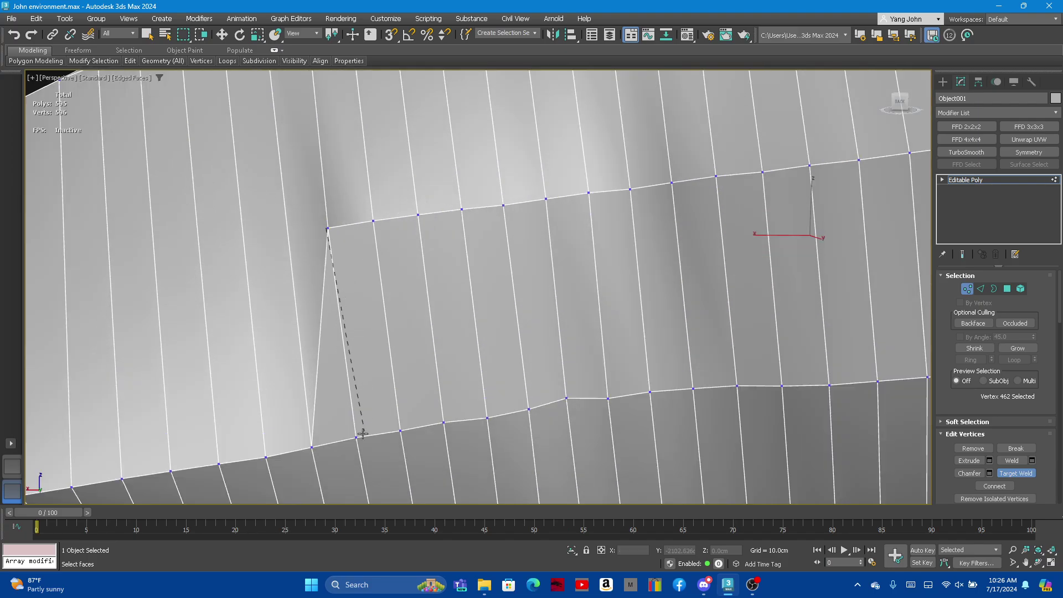
left_click(356, 438)
left_click(400, 430)
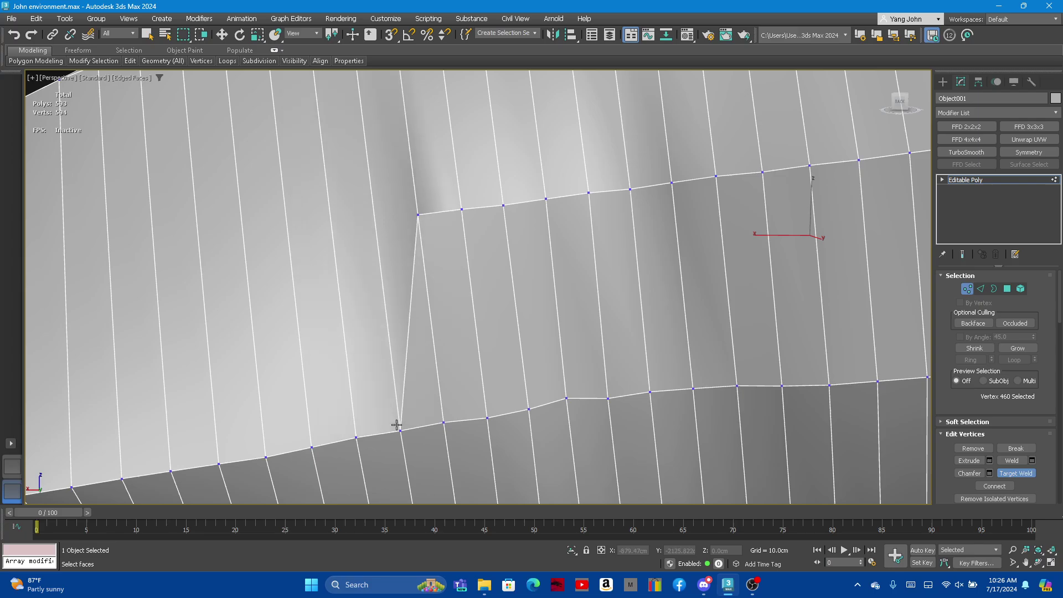
left_click(439, 423)
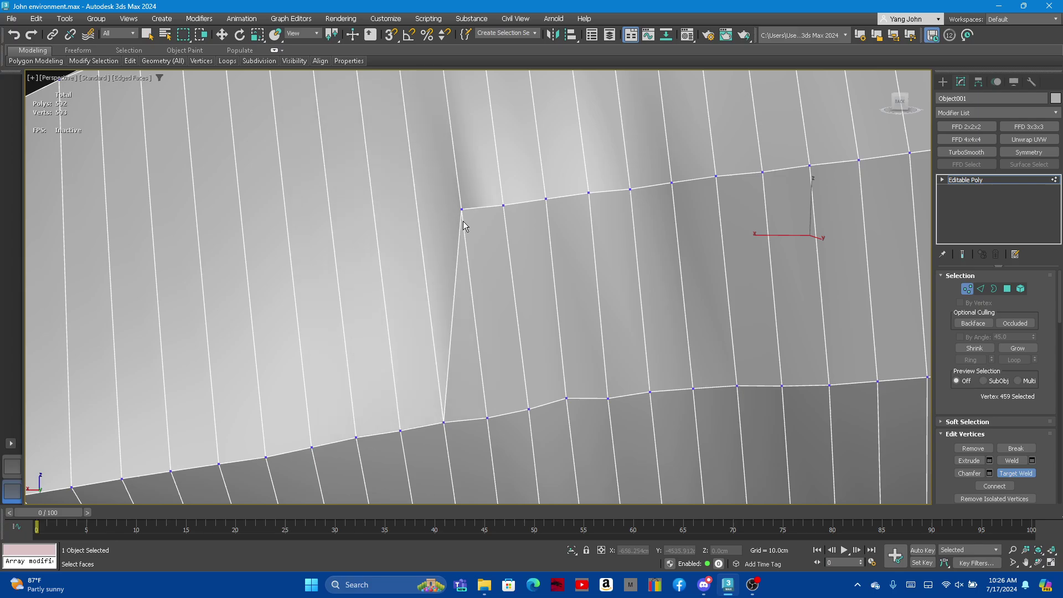
left_click(462, 211)
left_click(485, 418)
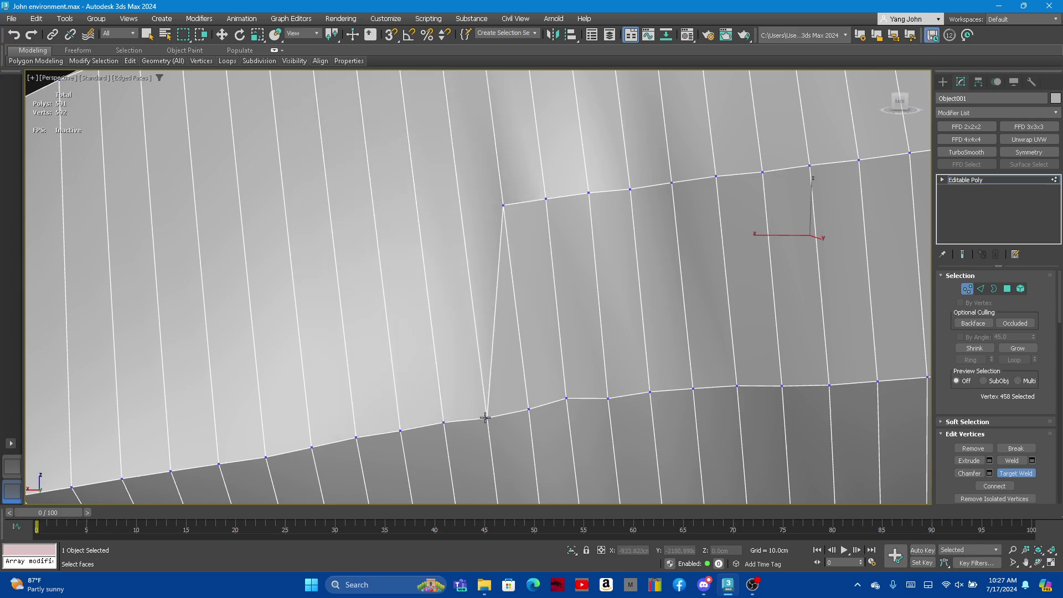
left_click(504, 208)
left_click(527, 406)
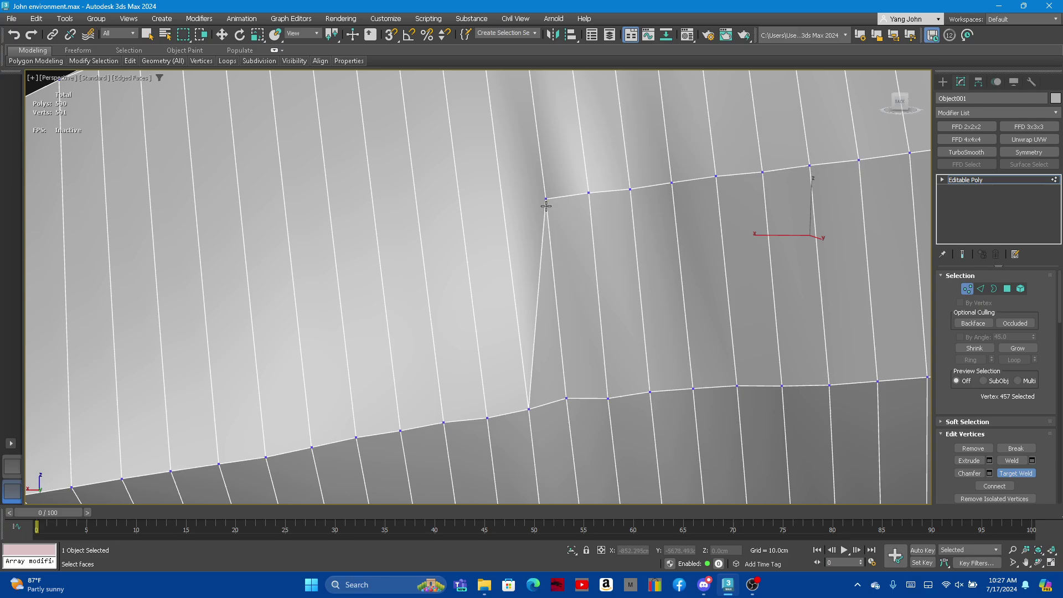
left_click(567, 396)
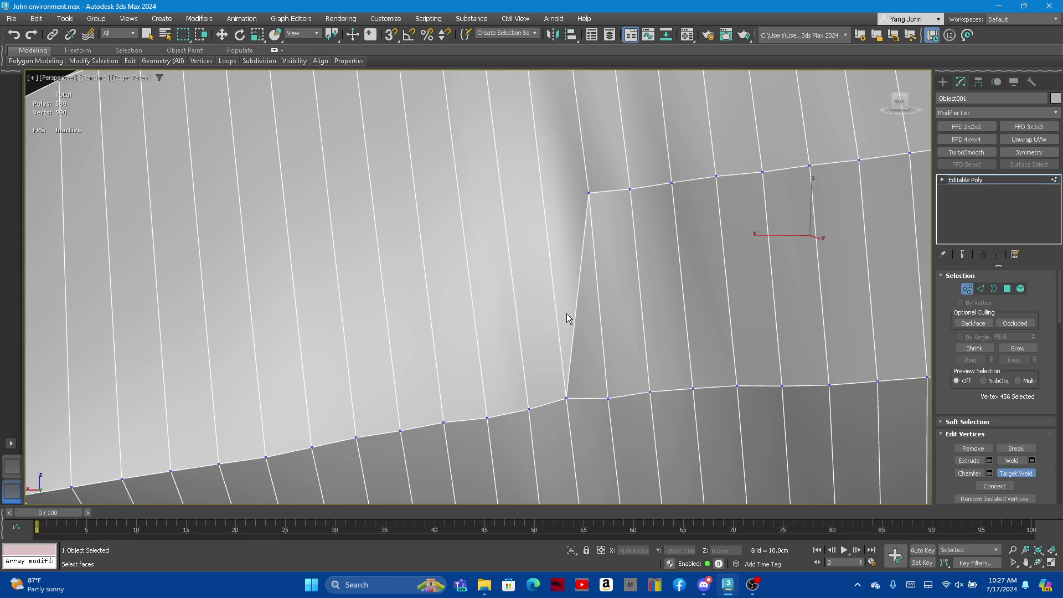
left_click(609, 396)
left_click(648, 392)
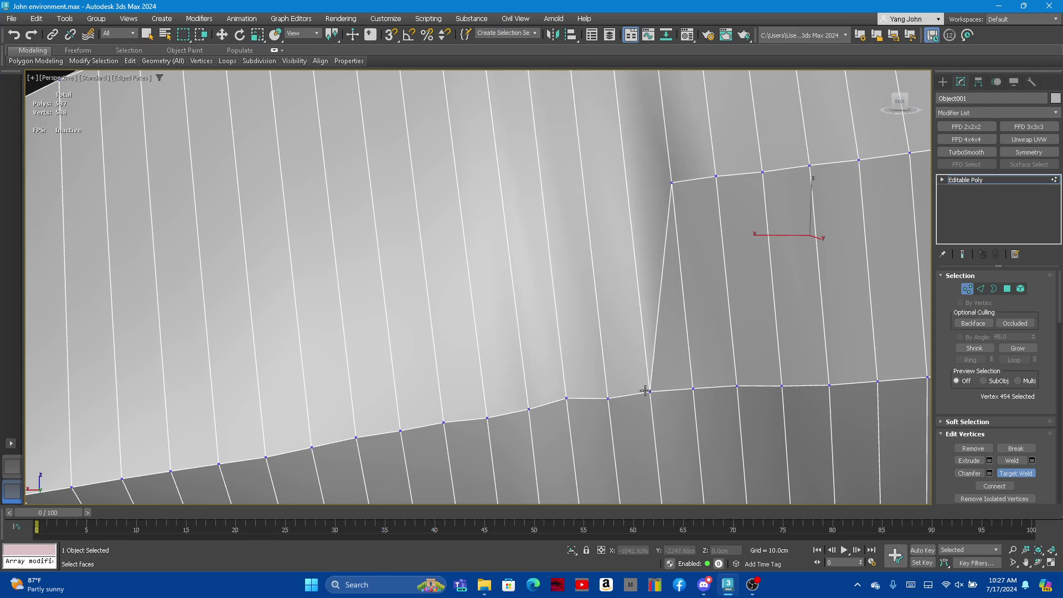
left_click(698, 383)
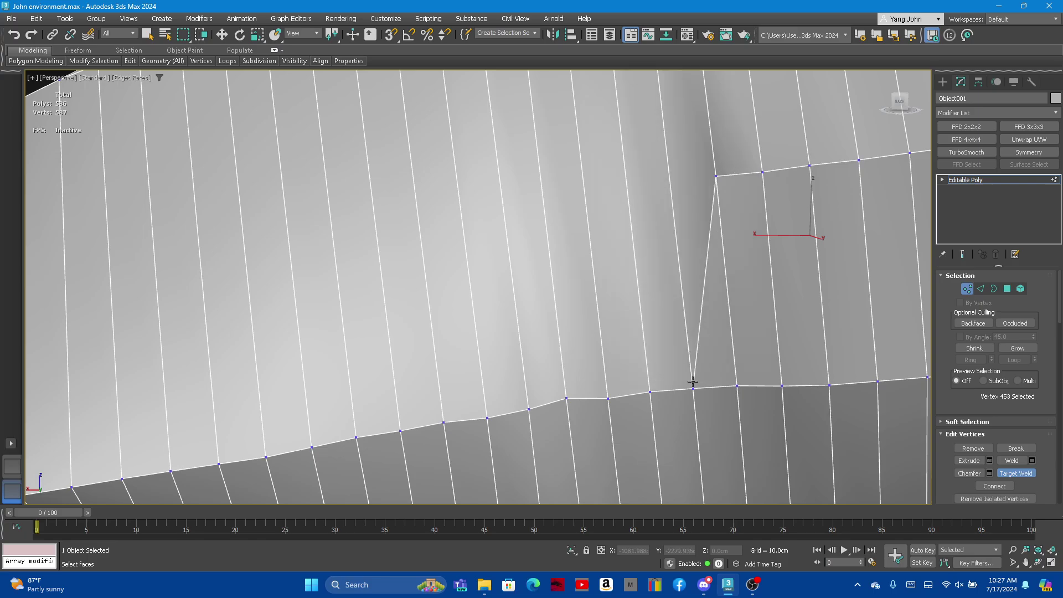
Continue welding top vertices onto the bottom edge further along the row
scroll(505, 278, "down", 5)
scroll(526, 275, "up", 3)
scroll(620, 260, "up", 2)
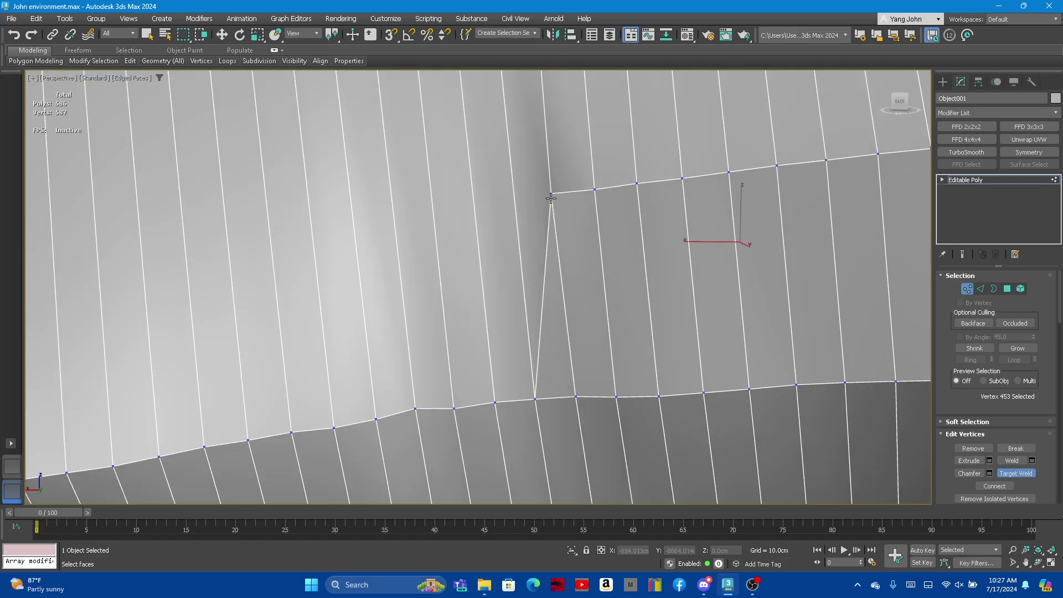
left_click(574, 388)
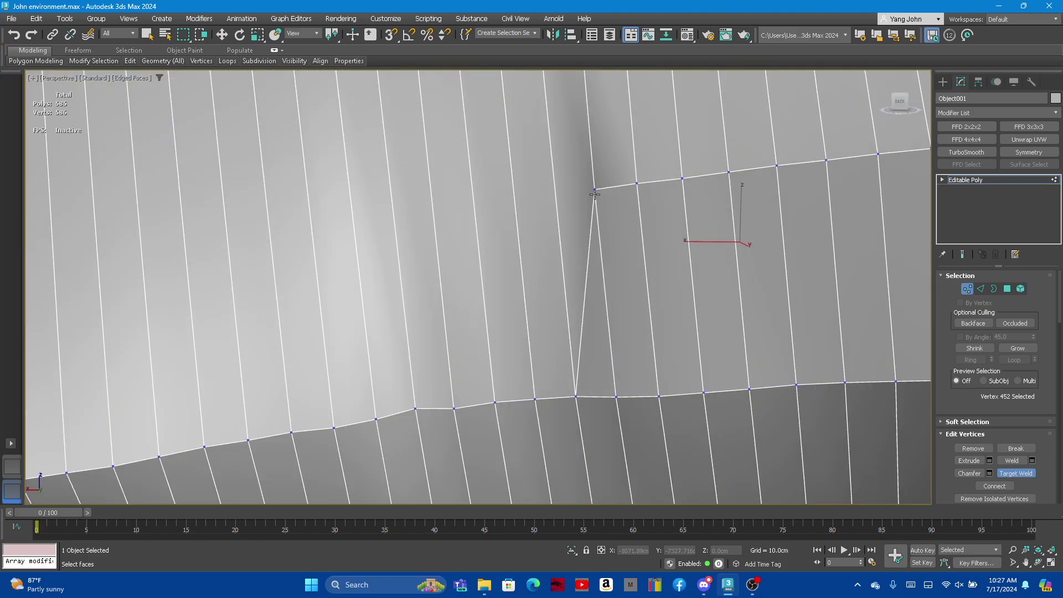
left_click(620, 388)
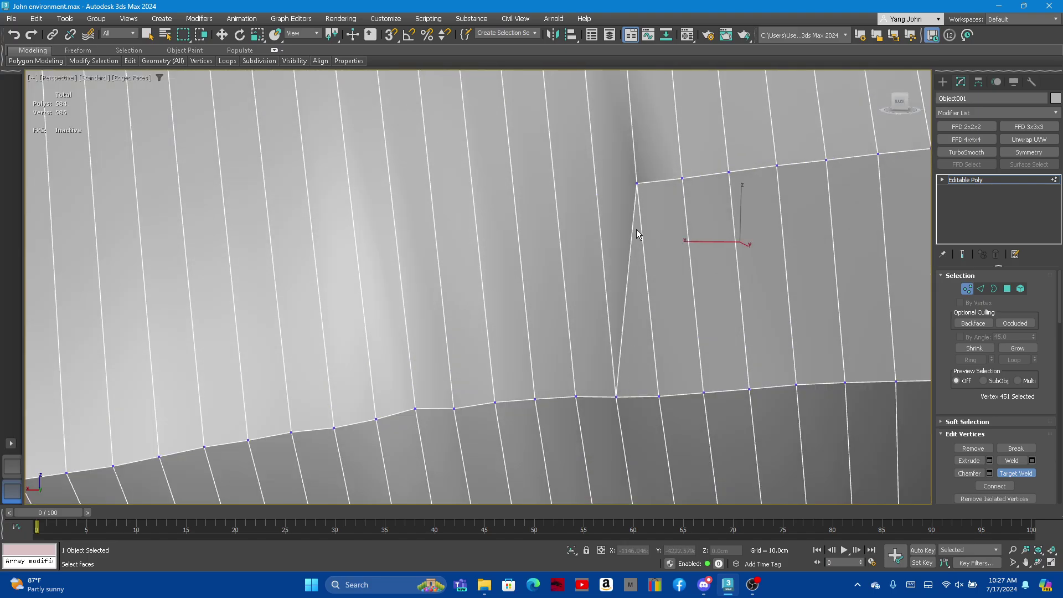
left_click(660, 378)
left_click(701, 386)
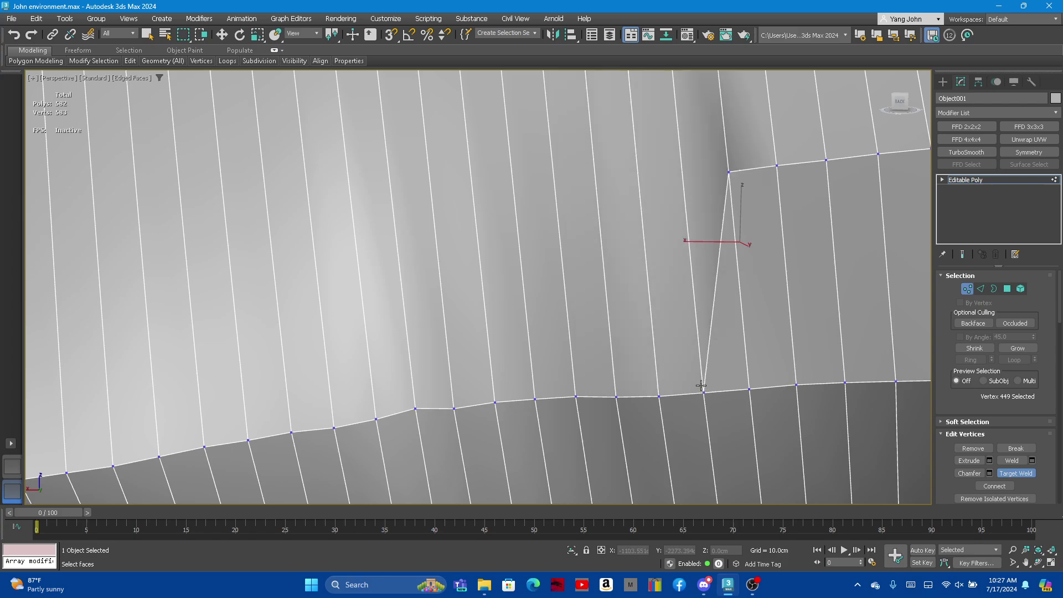
left_click(728, 172)
left_click(749, 387)
Weld the final stretch of top-row vertices onto the bottom edge, reaching about 571 polygons
scroll(396, 227, "down", 3)
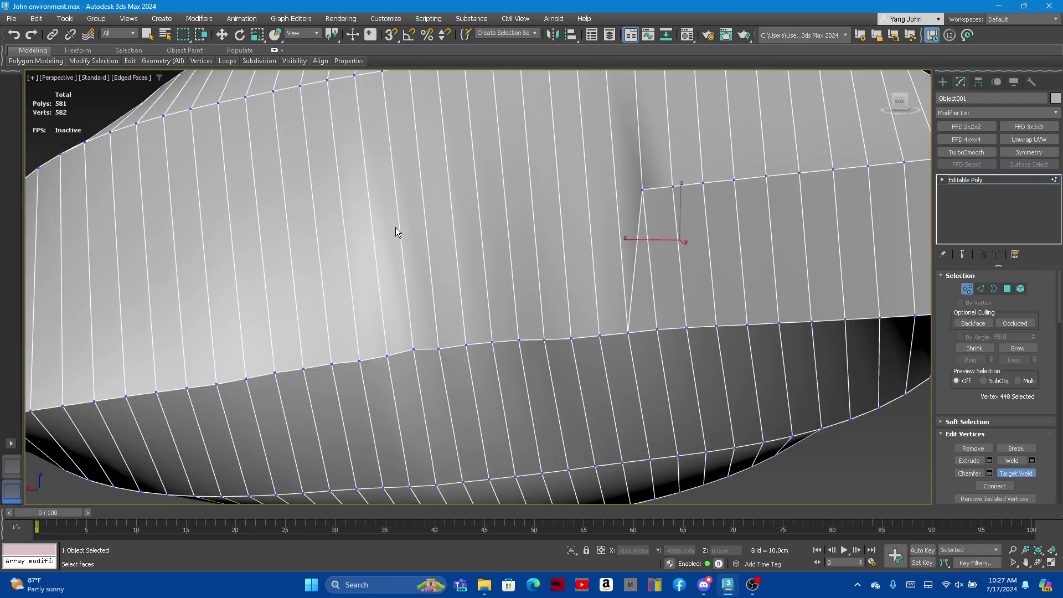
scroll(450, 225, "down", 2)
scroll(579, 232, "up", 3)
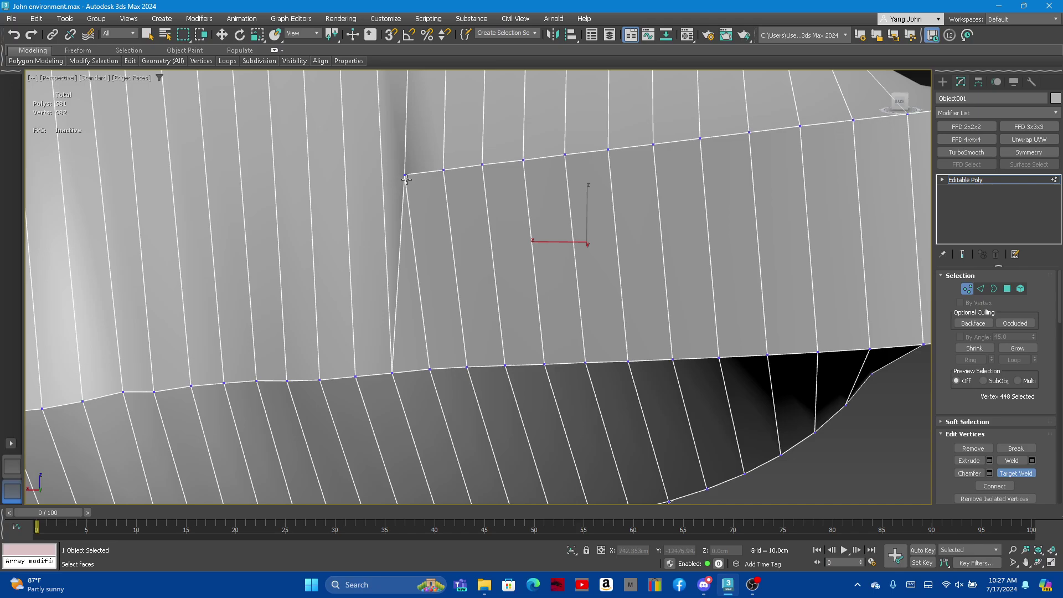
left_click(430, 366)
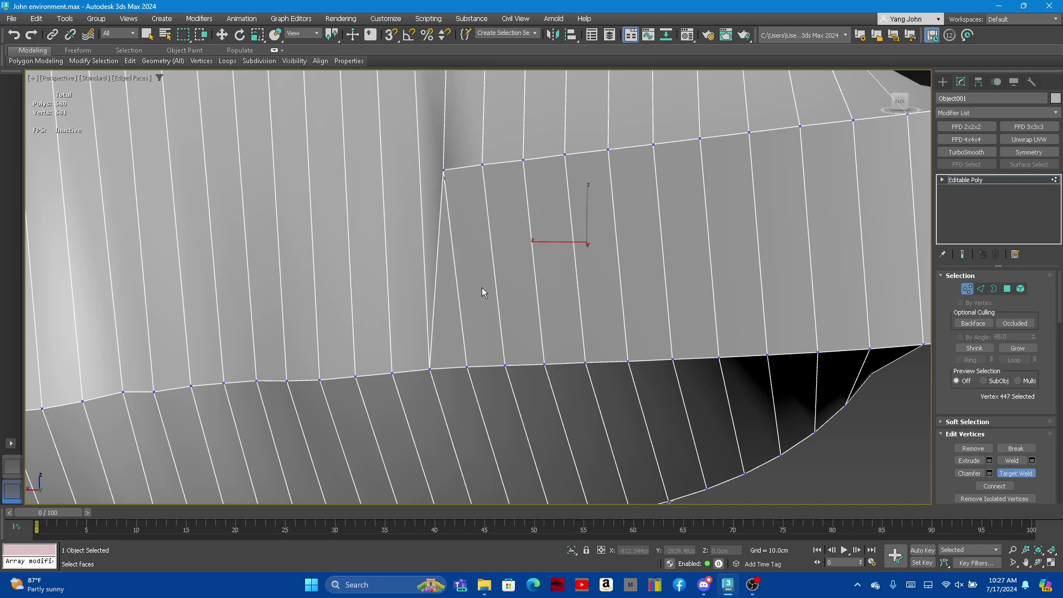
left_click(470, 363)
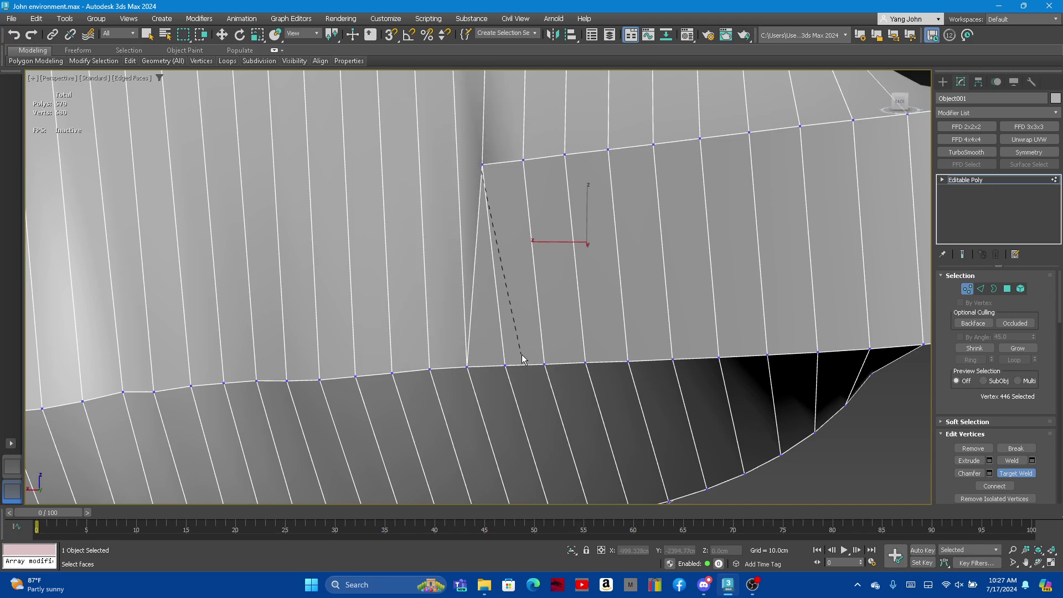
left_click(505, 364)
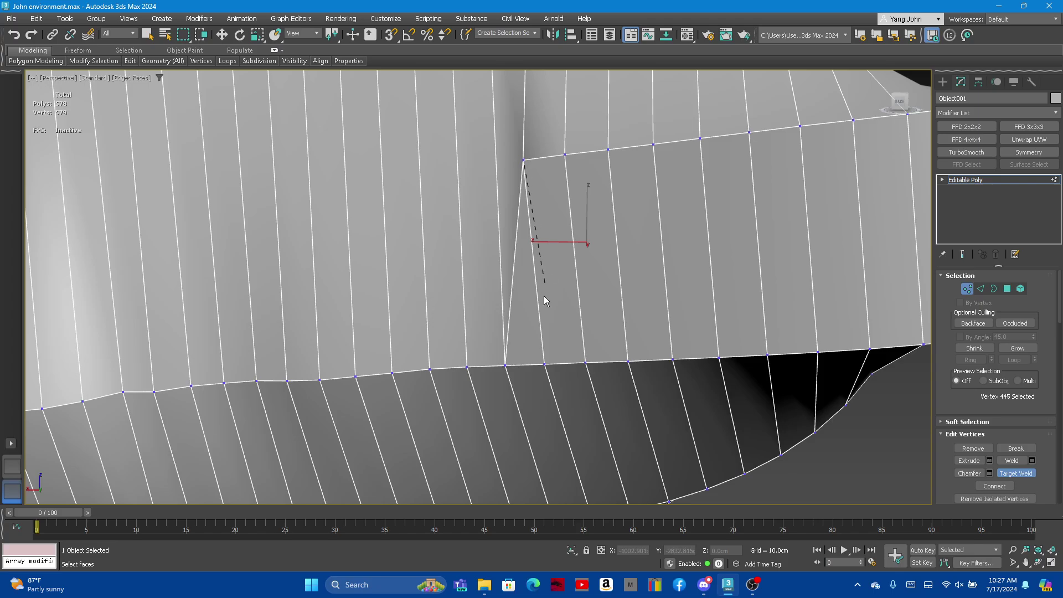
left_click(544, 363)
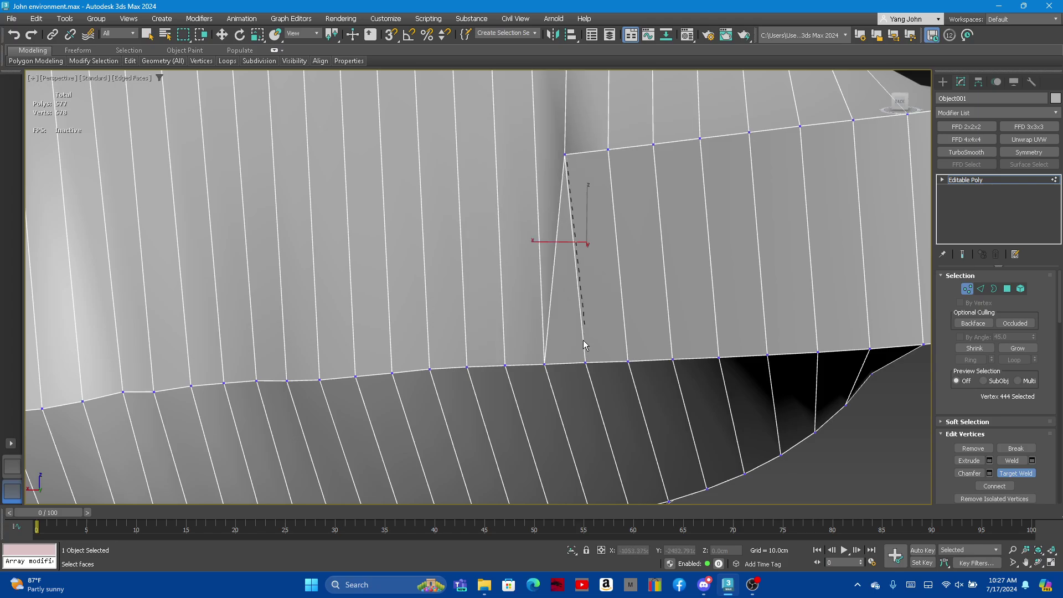
left_click(586, 363)
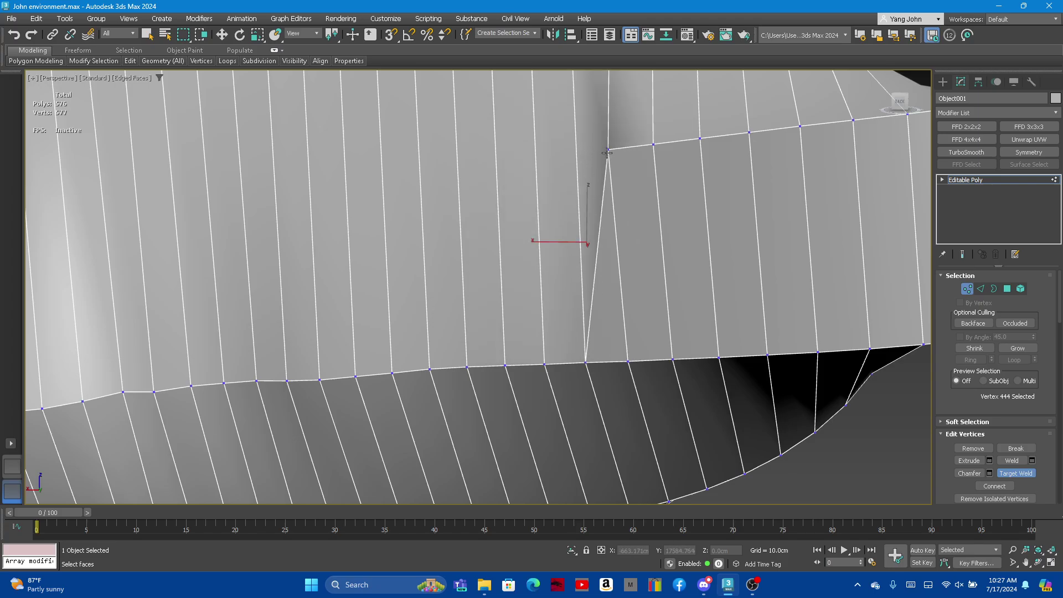
left_click(624, 355)
left_click(654, 153)
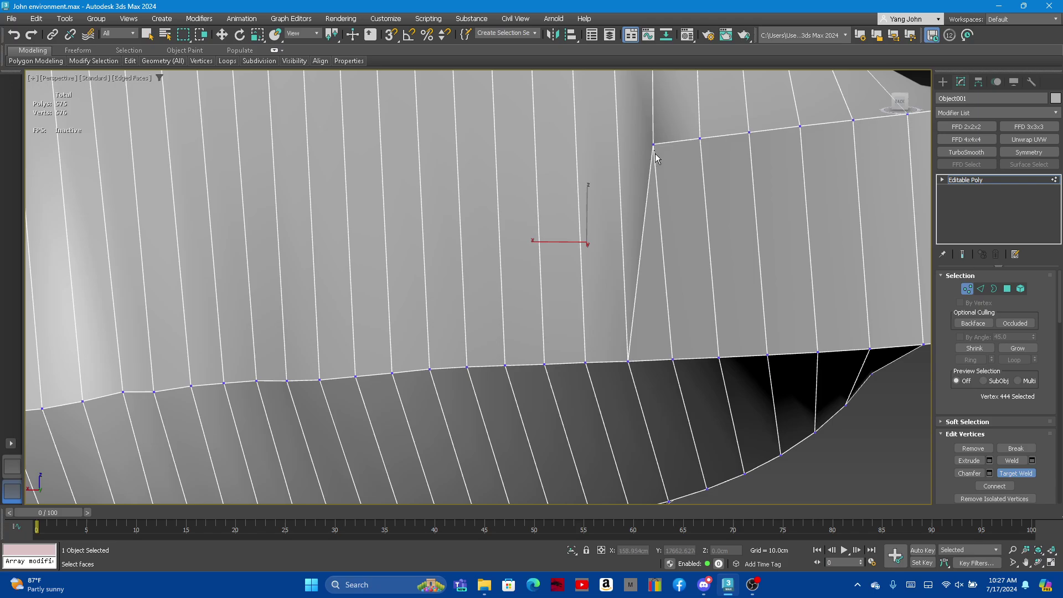
left_click(676, 356)
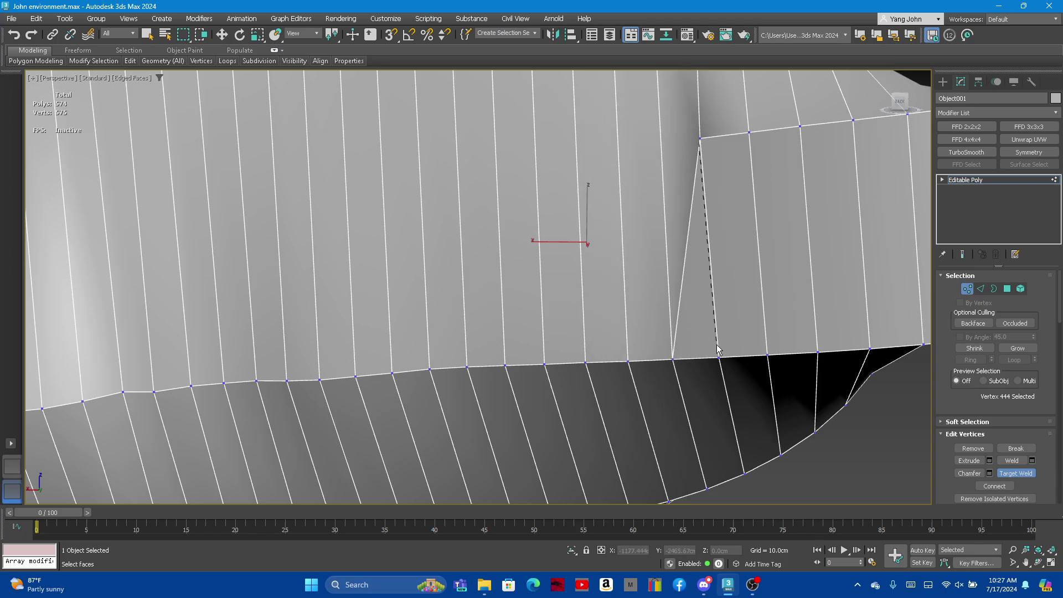
left_click(718, 354)
left_click(767, 349)
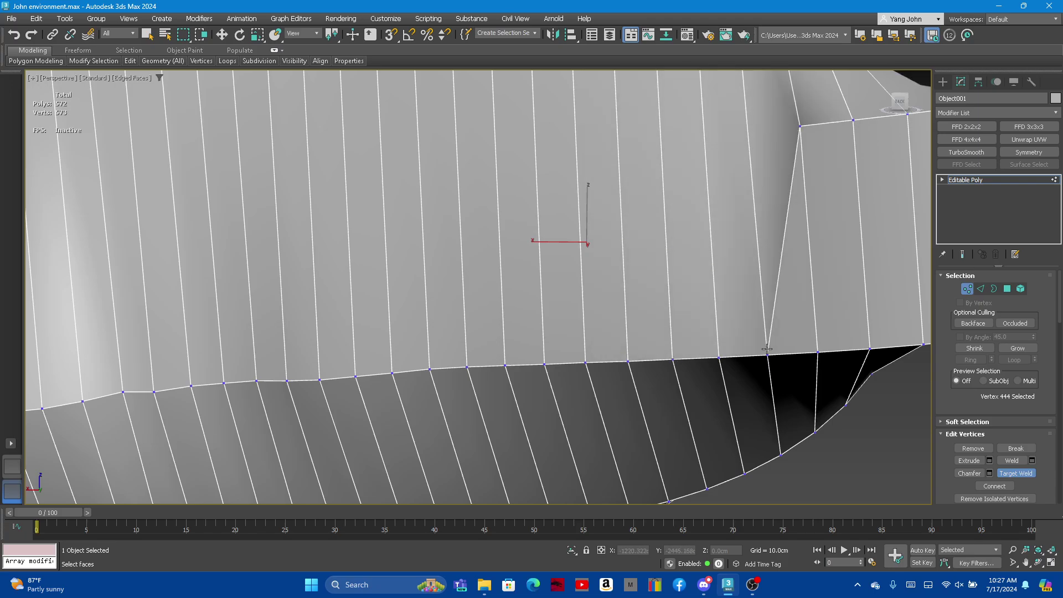
left_click(816, 349)
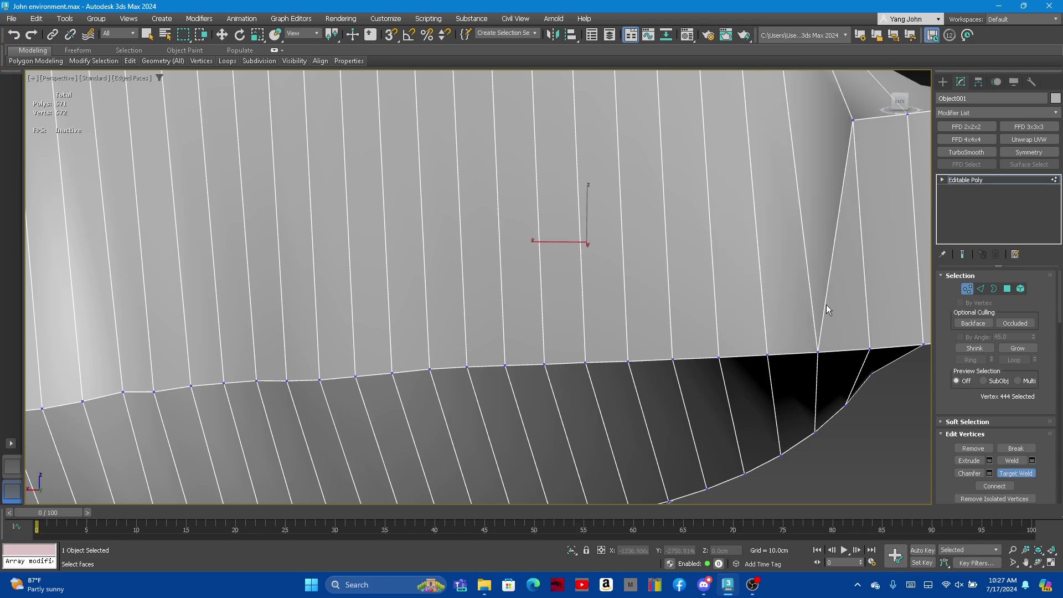
Weld the last top vertex and the pillow-end vertices onto the bottom edge
left_click(880, 343)
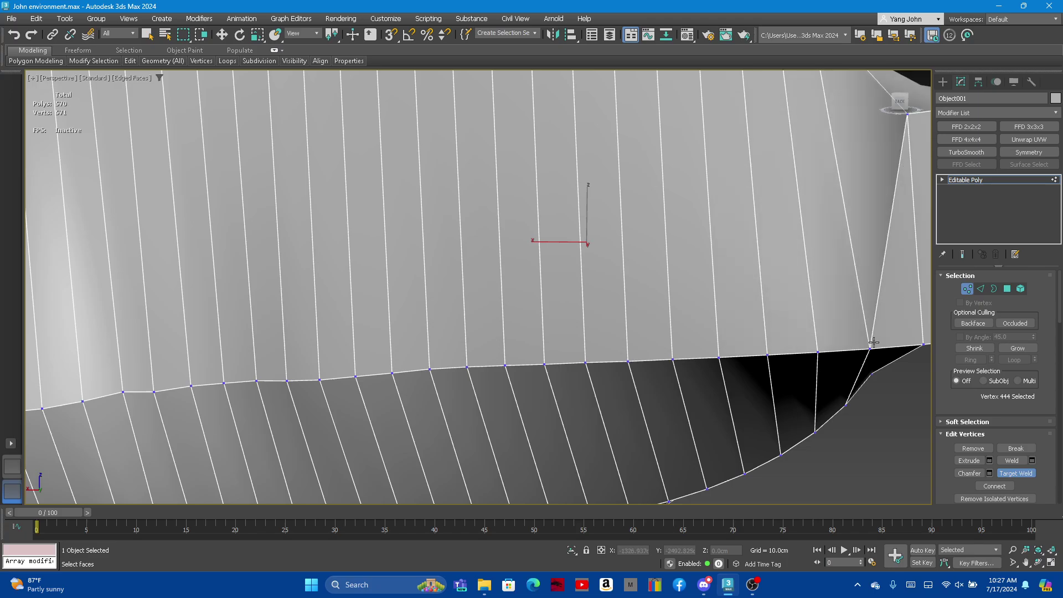
scroll(500, 205, "down", 5)
scroll(643, 185, "up", 3)
scroll(586, 212, "down", 2)
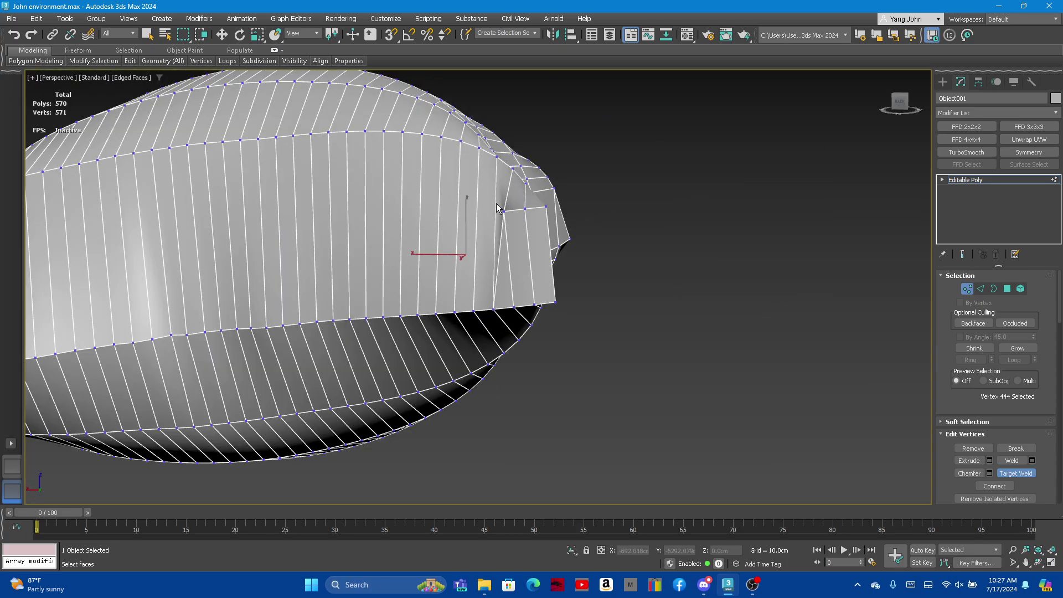
scroll(497, 207, "up", 2)
scroll(506, 218, "up", 2)
mouse_move(512, 222)
middle_mouse_down("alt")
mouse_move(472, 235)
mouse_move(415, 226)
middle_mouse_up("alt")
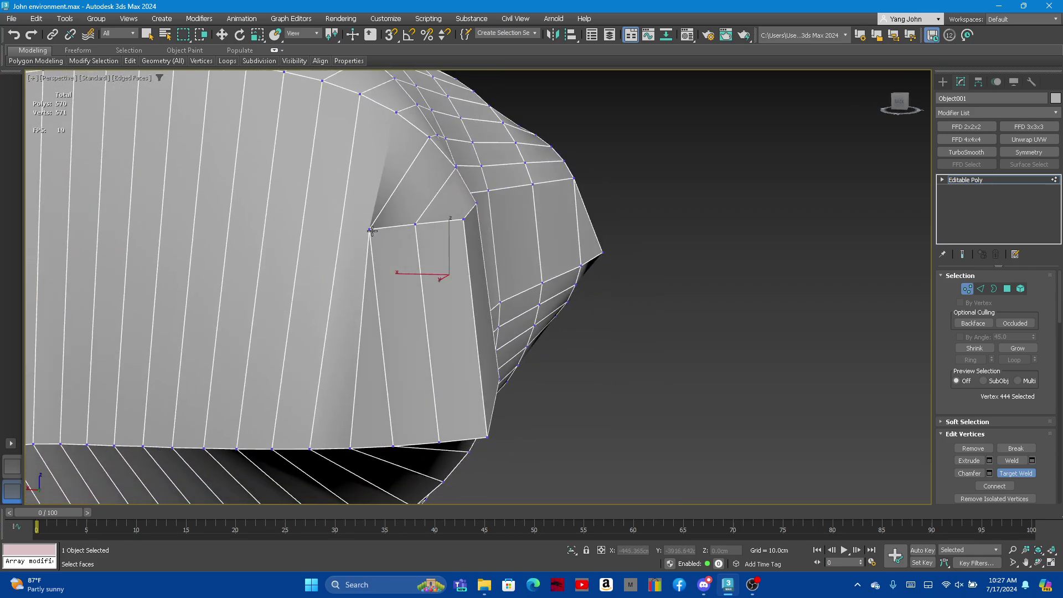
left_click(385, 439)
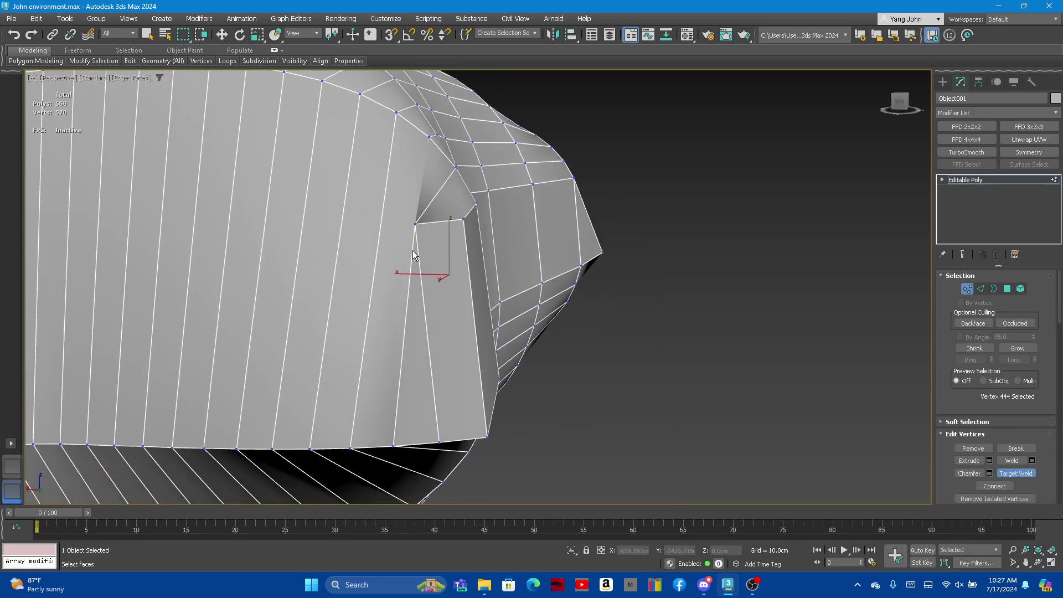
left_click(430, 433)
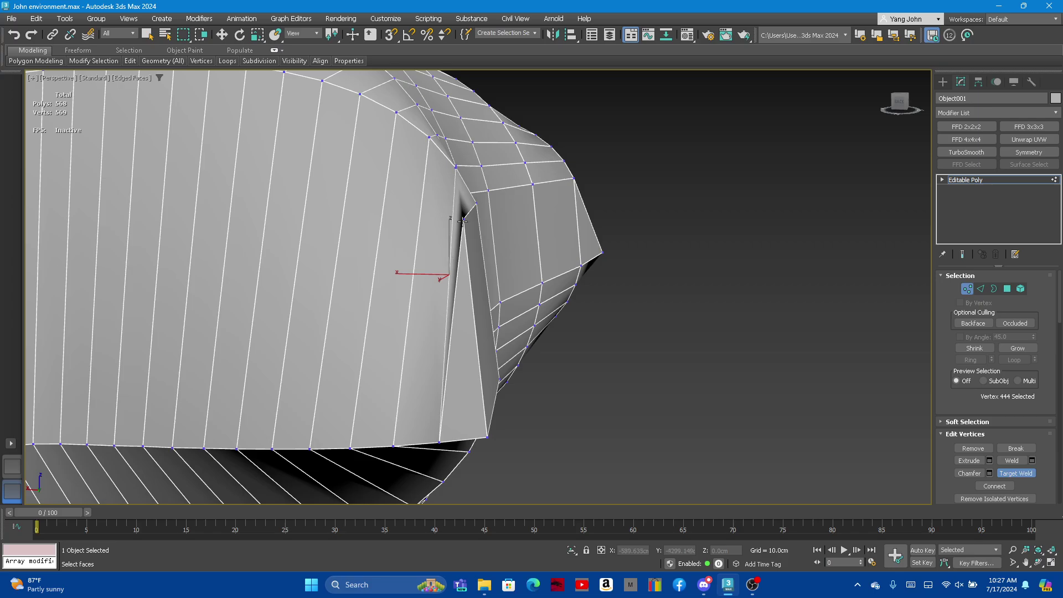
left_click(486, 437)
Merge two upper crease vertices onto their lower partners
scroll(443, 316, "down", 5)
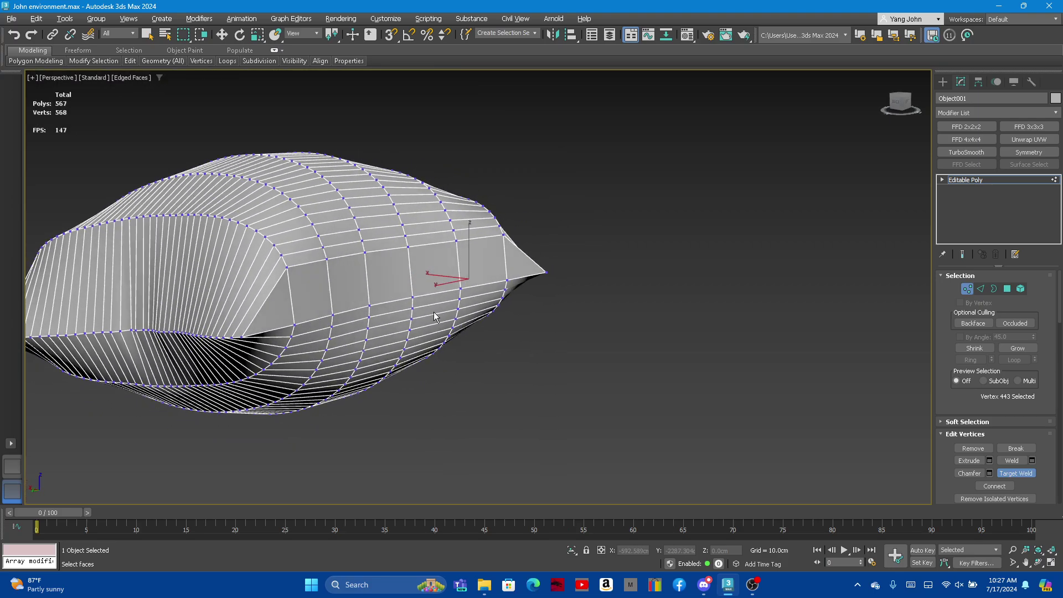
scroll(183, 296, "up", 3)
scroll(295, 254, "up", 2)
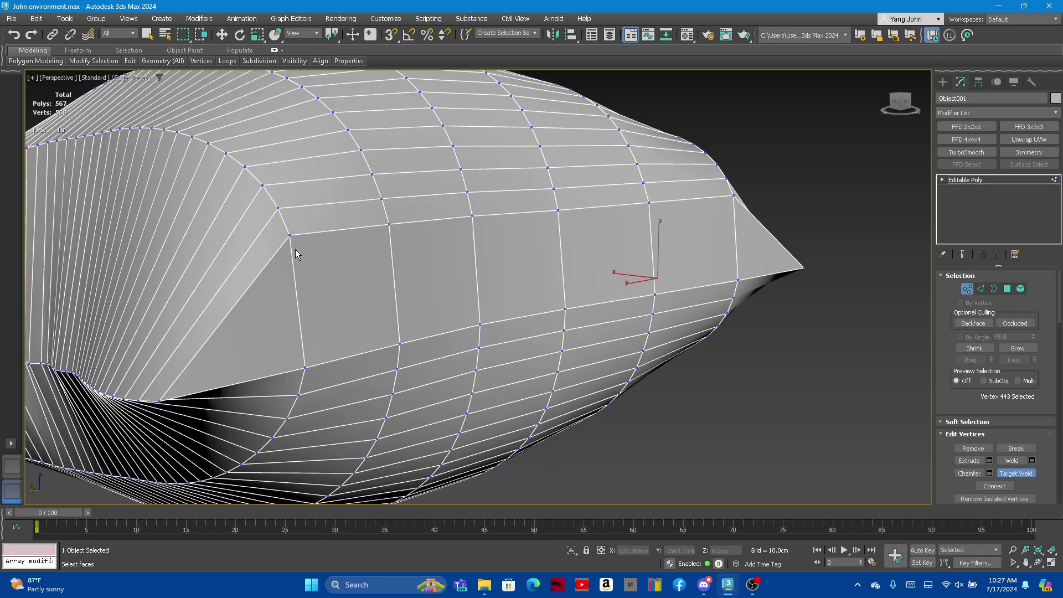
left_click(305, 367)
left_click(389, 226)
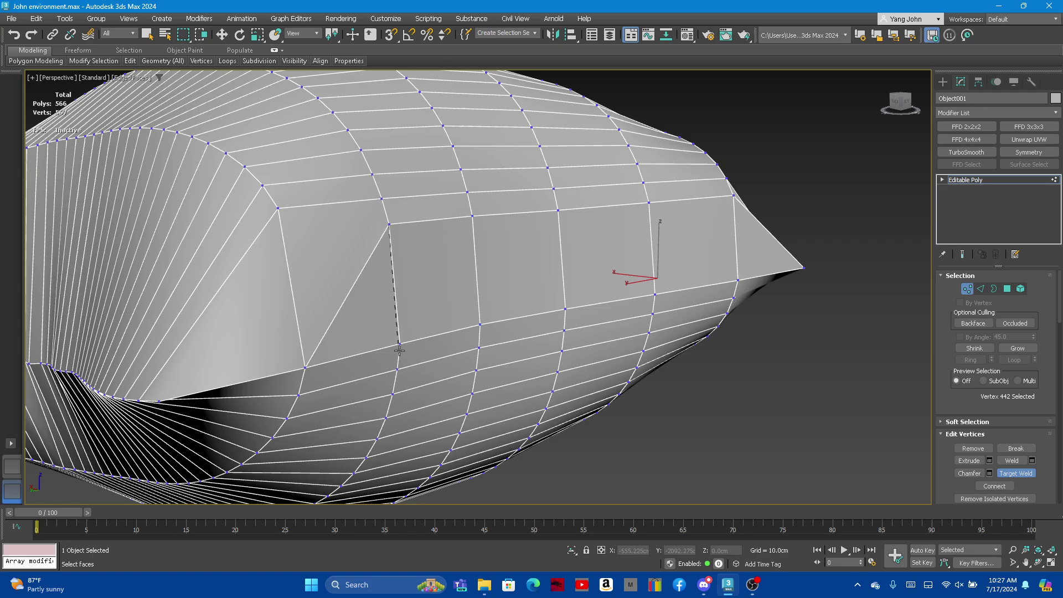
left_click(400, 342)
scroll(458, 267, "down", 3)
From the side, weld the four remaining upper vertices down, leaving 560 polygons
mouse_move(493, 238)
middle_mouse_down("alt")
mouse_move(448, 268)
mouse_move(404, 247)
middle_mouse_up("alt")
scroll(361, 219, "up", 2)
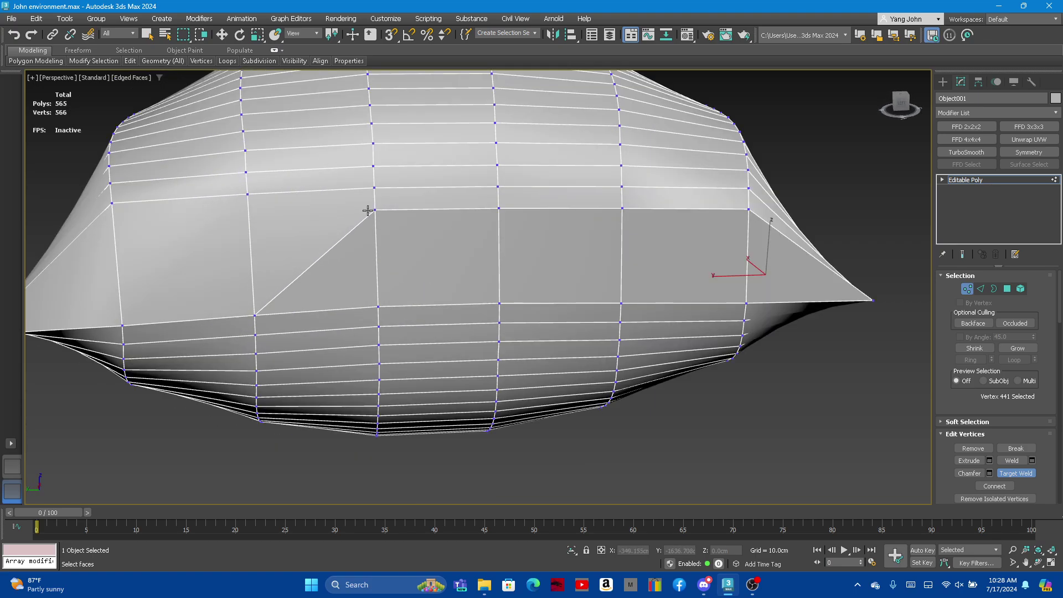
left_click(379, 305)
left_click(500, 304)
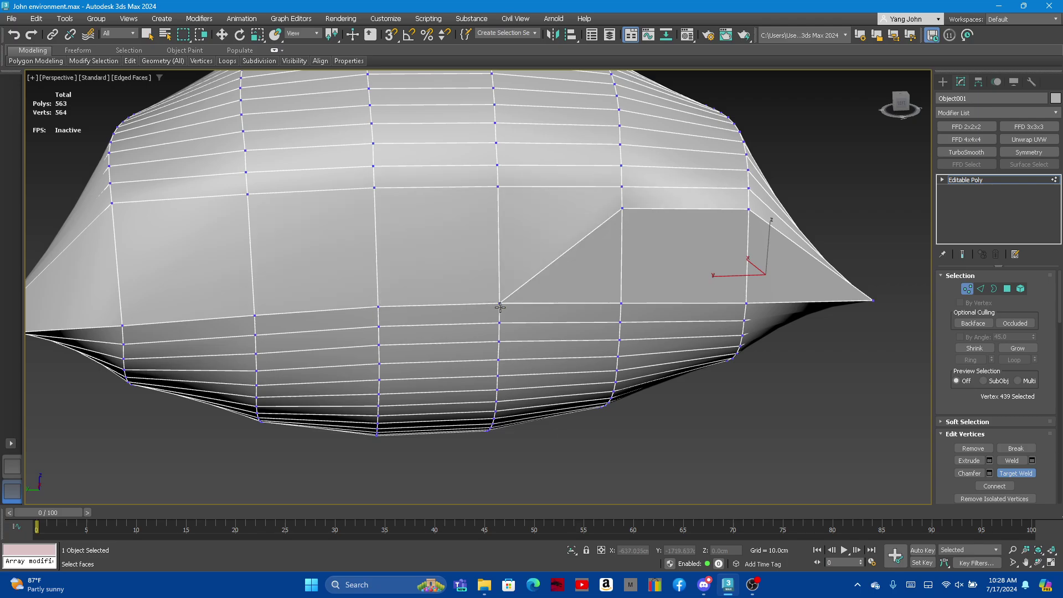
left_click(621, 303)
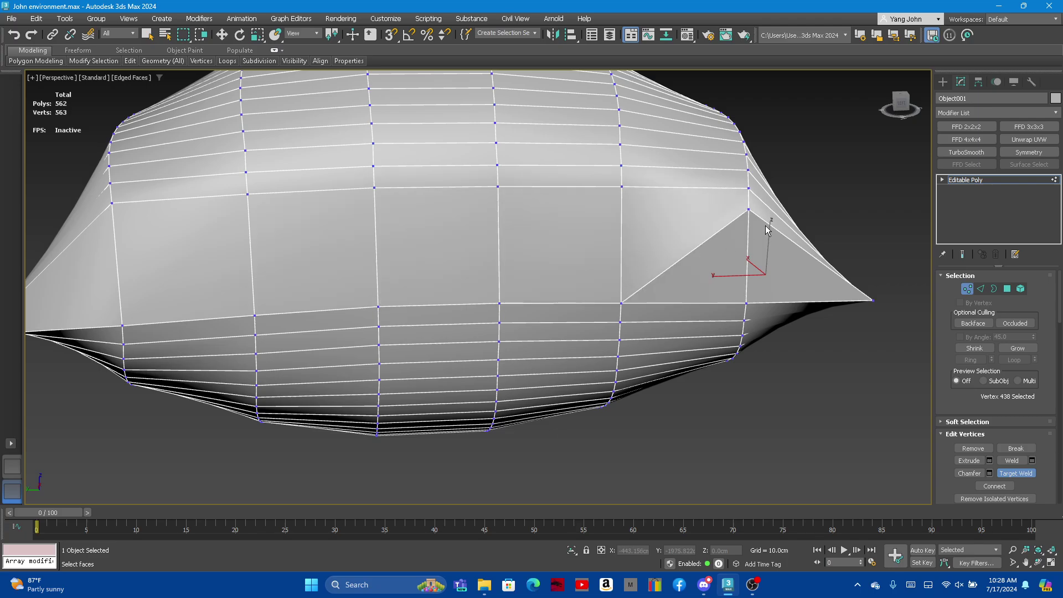
left_click(747, 304)
scroll(746, 303, "down", 3)
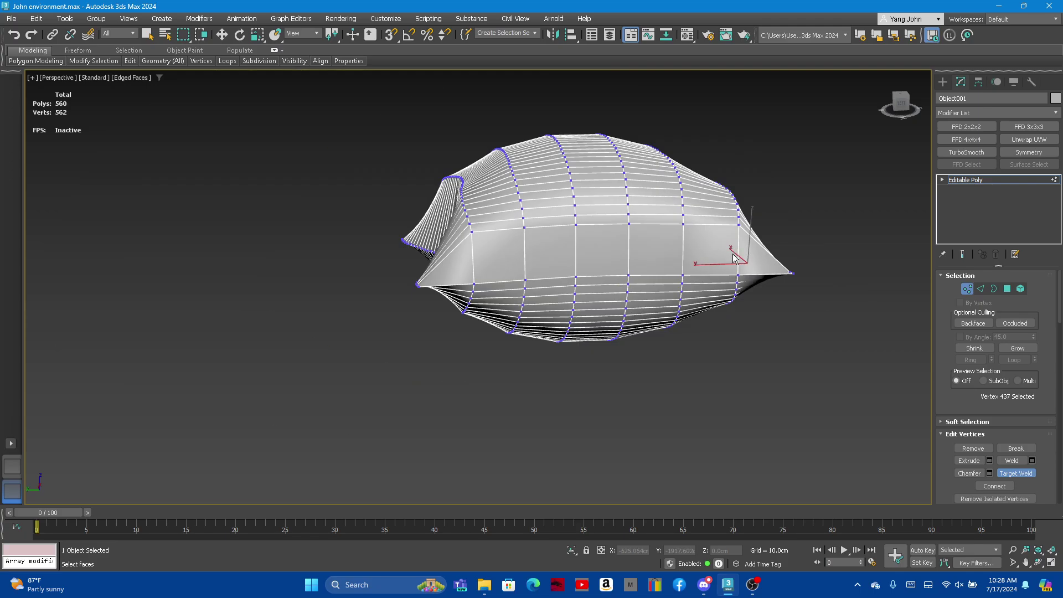
mouse_move(747, 304)
middle_mouse_down("alt")
mouse_move(582, 297)
mouse_move(598, 240)
mouse_move(703, 264)
mouse_move(660, 250)
middle_mouse_up("alt")
Stop welding and unhide all hidden scene objects
scroll(721, 254, "down", 4)
key("w")
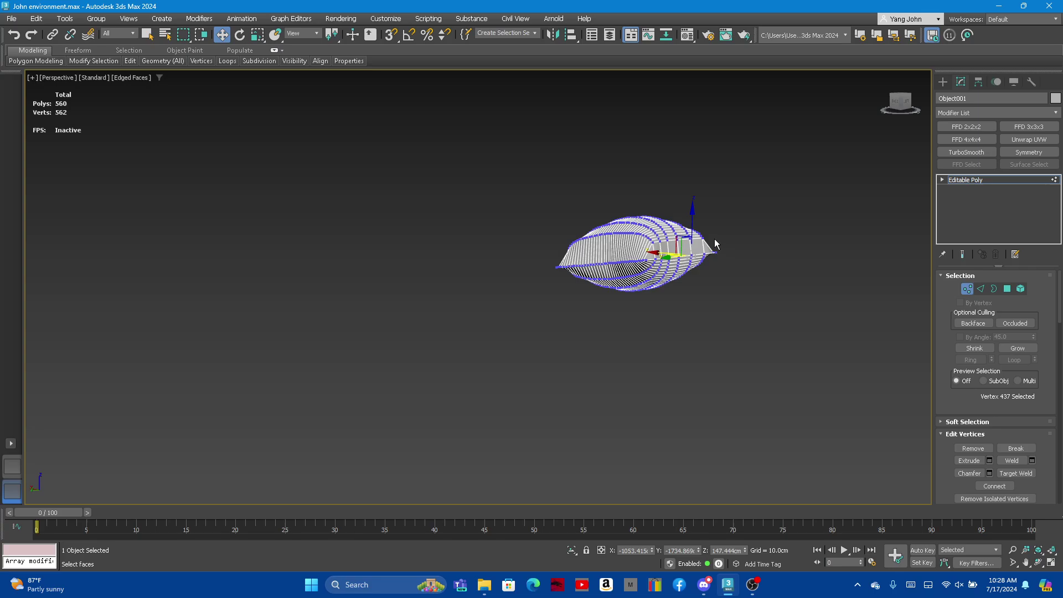
right_click(714, 239)
left_click(729, 205)
right_click(473, 184)
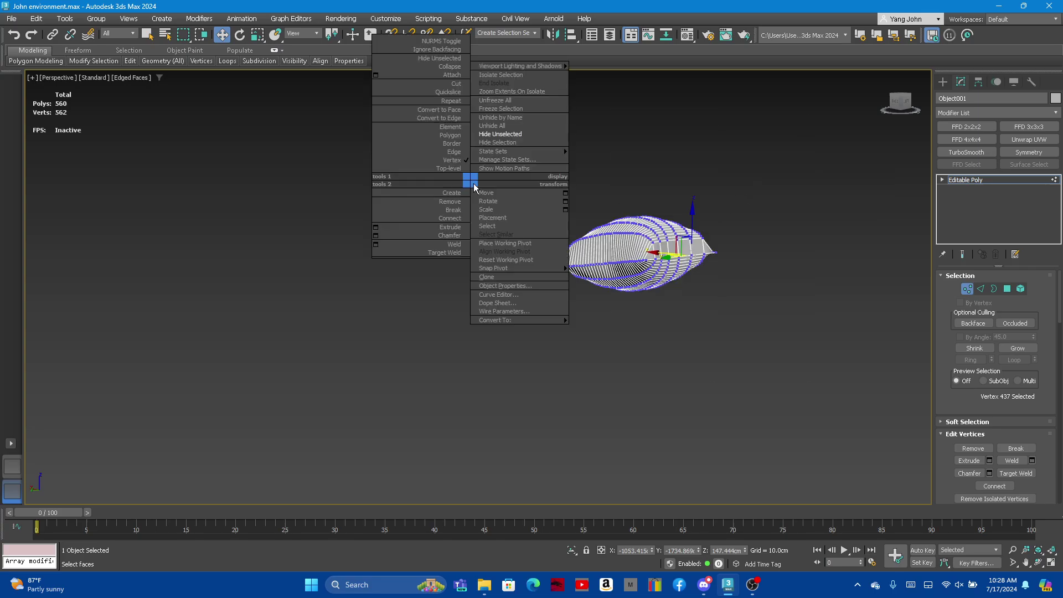
left_click(498, 134)
Orbit to the pillows on the bed and exit vertex editing on the left pillow
scroll(529, 235, "down", 3)
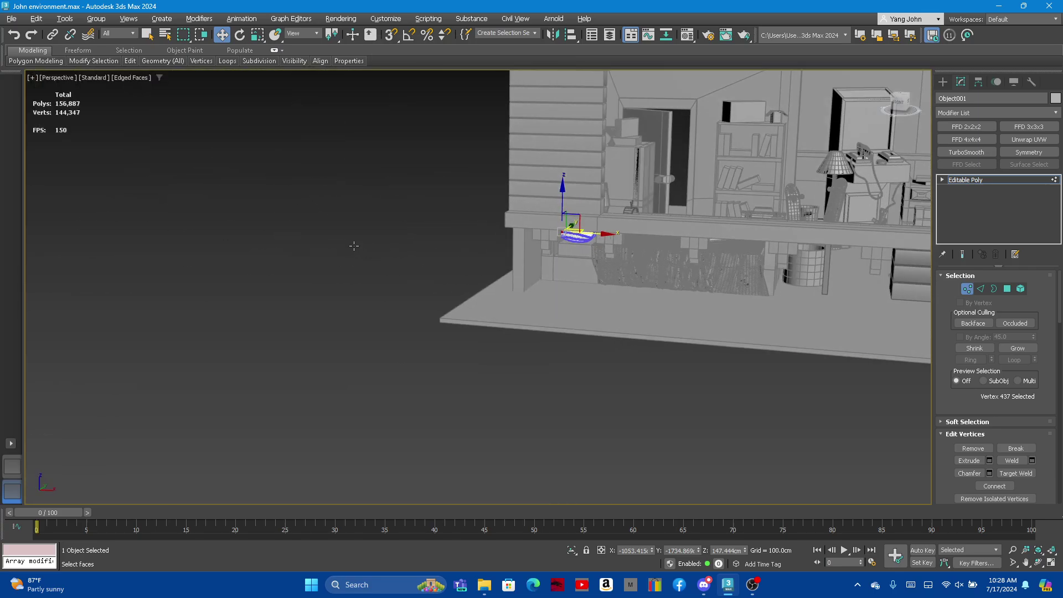
middle_click_drag(530, 235, 581, 216, "alt")
scroll(605, 207, "up", 4)
mouse_move(516, 256)
middle_mouse_down("alt")
mouse_move(502, 260)
mouse_move(516, 324)
middle_mouse_up("alt")
mouse_move(437, 315)
middle_mouse_down("alt")
mouse_move(430, 382)
mouse_move(492, 338)
mouse_move(508, 304)
middle_mouse_up("alt")
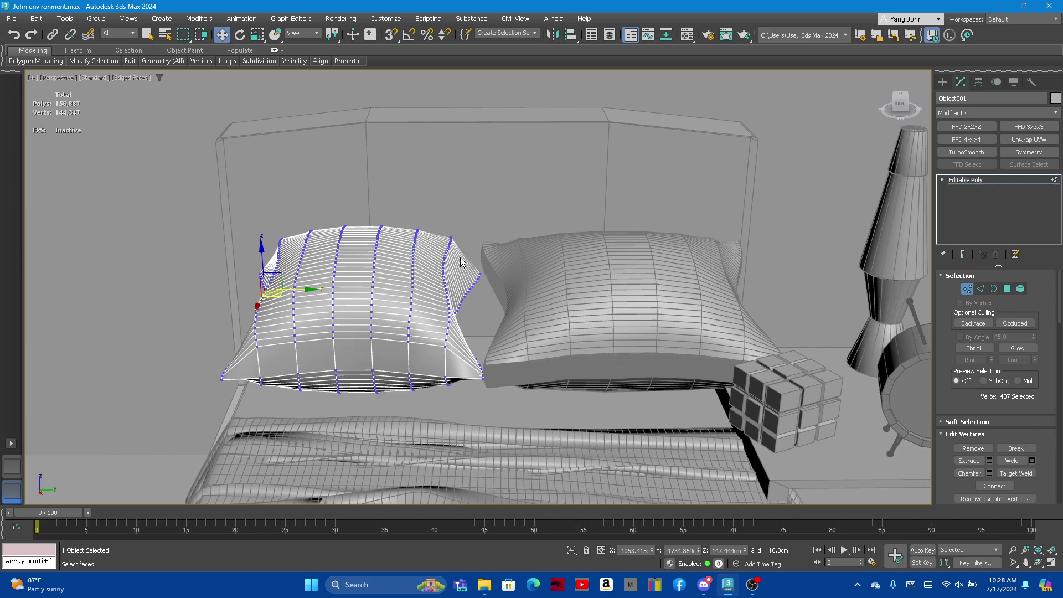
scroll(508, 305, "up", 3)
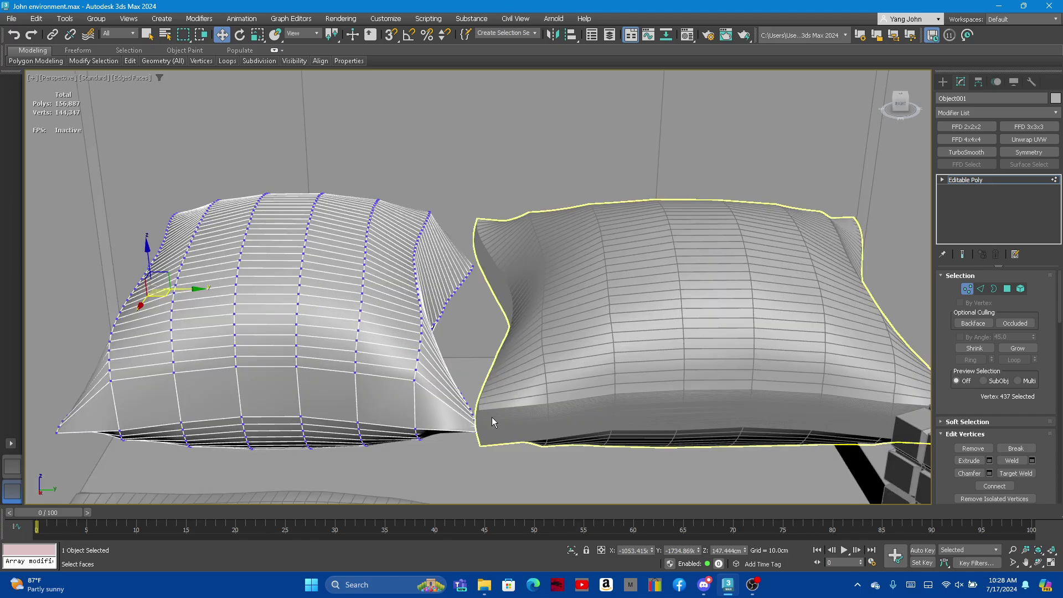
left_click(966, 288)
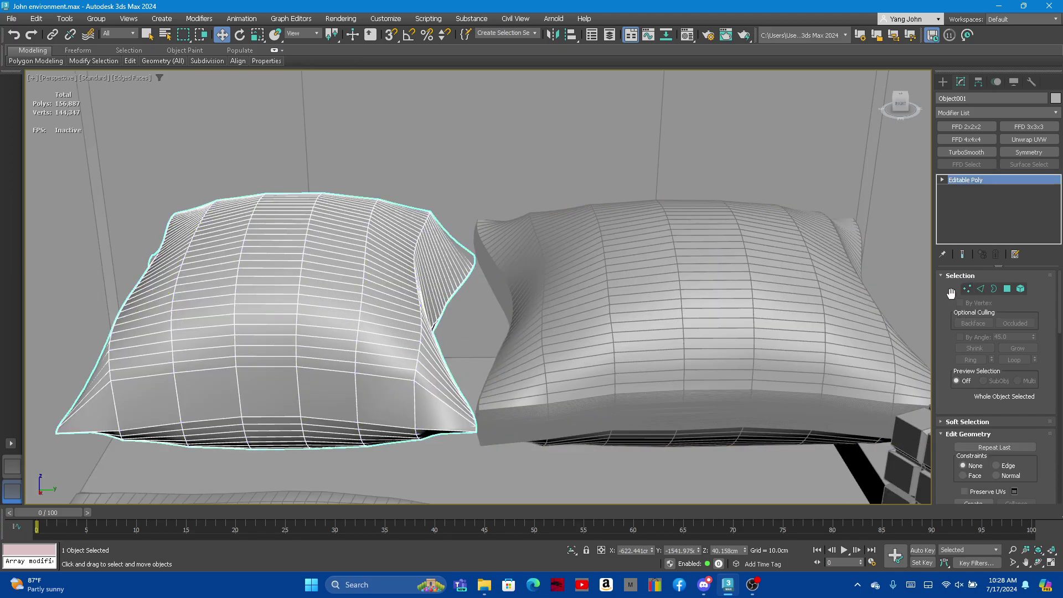
Isolate the right pillow with Hide Unselected and switch to Edge mode
left_click(686, 303)
right_click(686, 303)
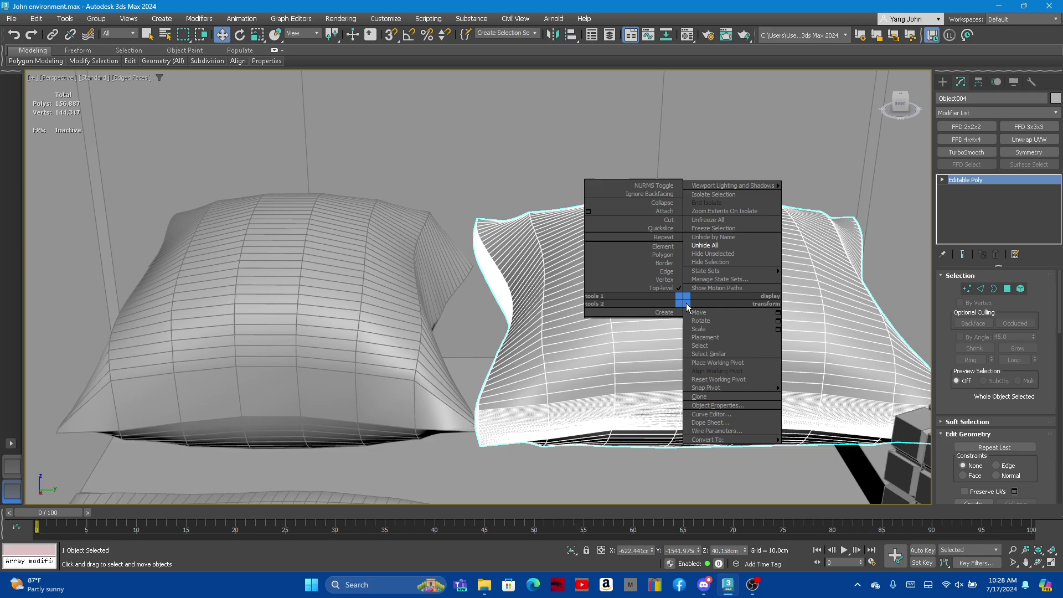
left_click(736, 254)
mouse_move(635, 308)
middle_mouse_down("alt")
mouse_move(576, 320)
mouse_move(397, 271)
middle_mouse_up("alt")
scroll(577, 320, "up", 3)
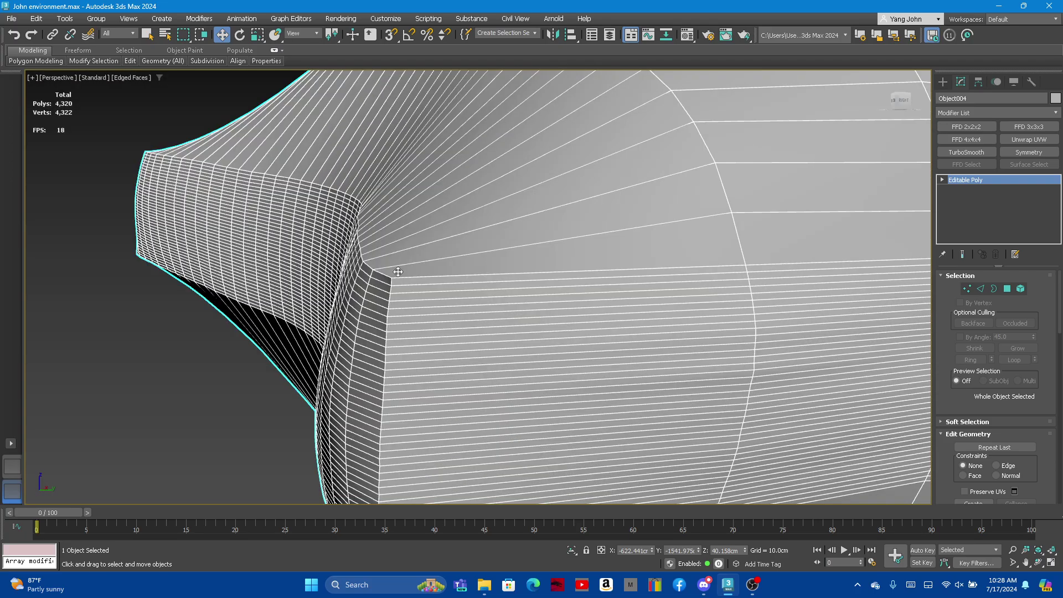
left_click(980, 290)
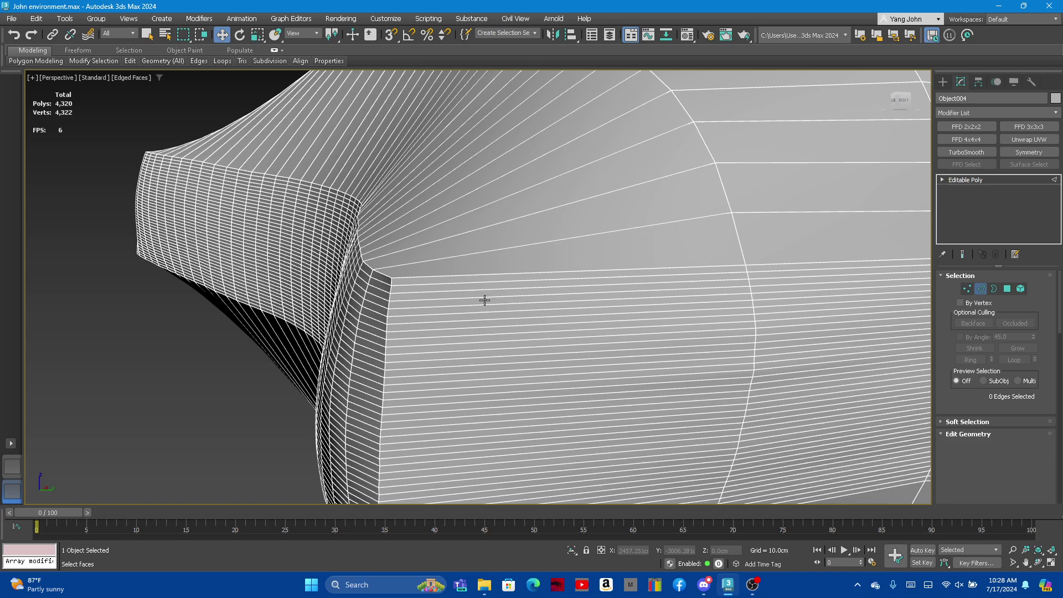
Select the first pairs of horizontal edge loops along the pillow's side band
left_click(454, 281)
left_click(382, 282, "ctrl")
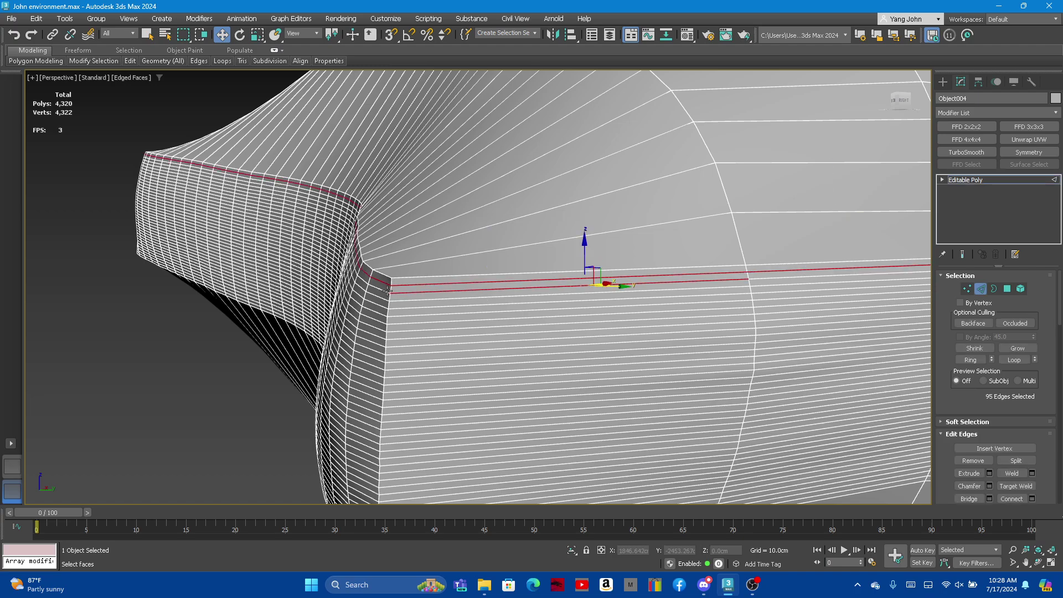
double_click(398, 292, "ctrl")
double_click(392, 308, "ctrl")
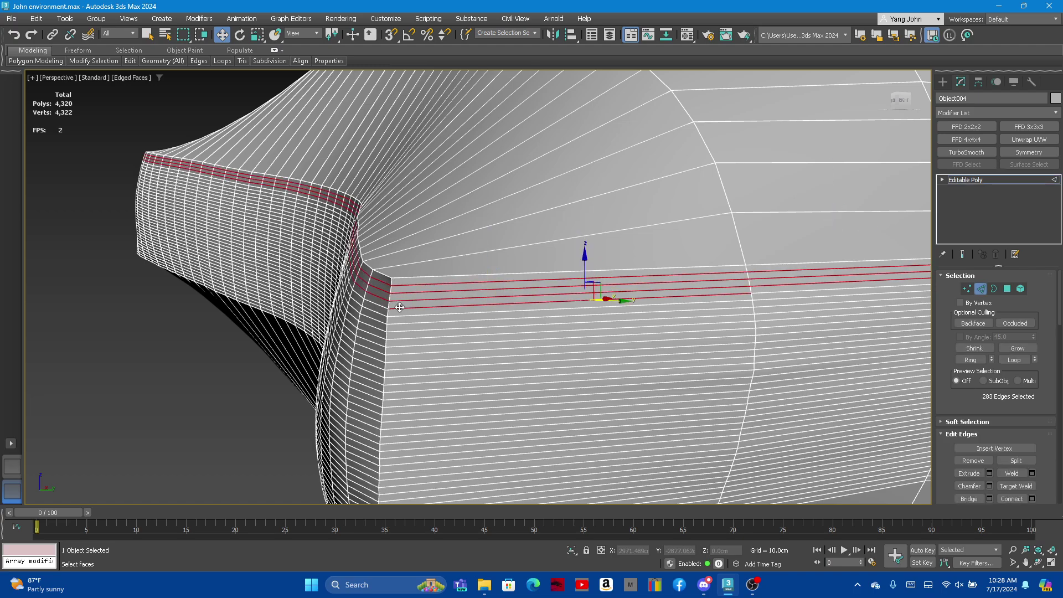
double_click(396, 315, "ctrl")
double_click(396, 319, "ctrl")
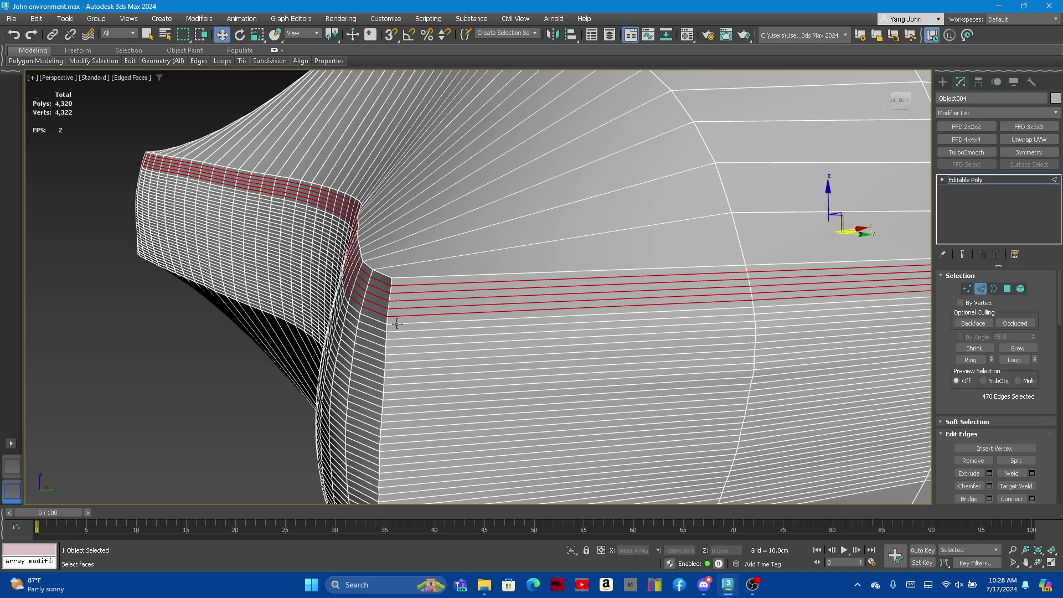
double_click(397, 323, "ctrl")
double_click(396, 331, "ctrl")
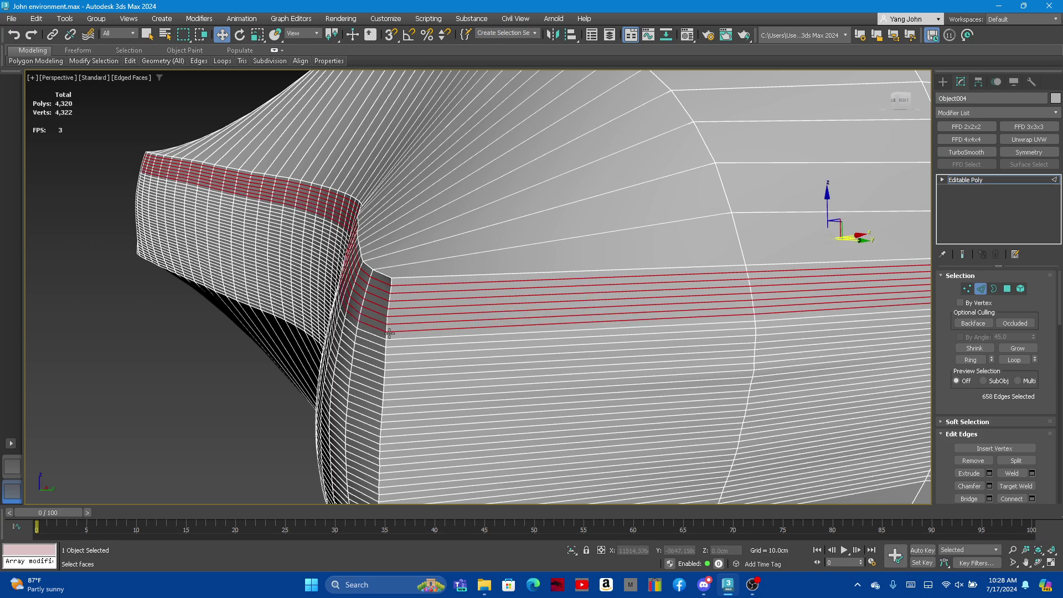
double_click(395, 338, "ctrl")
Extend the loop selection around the corner with more edge-loop pairs down the side
left_click(377, 344, "ctrl")
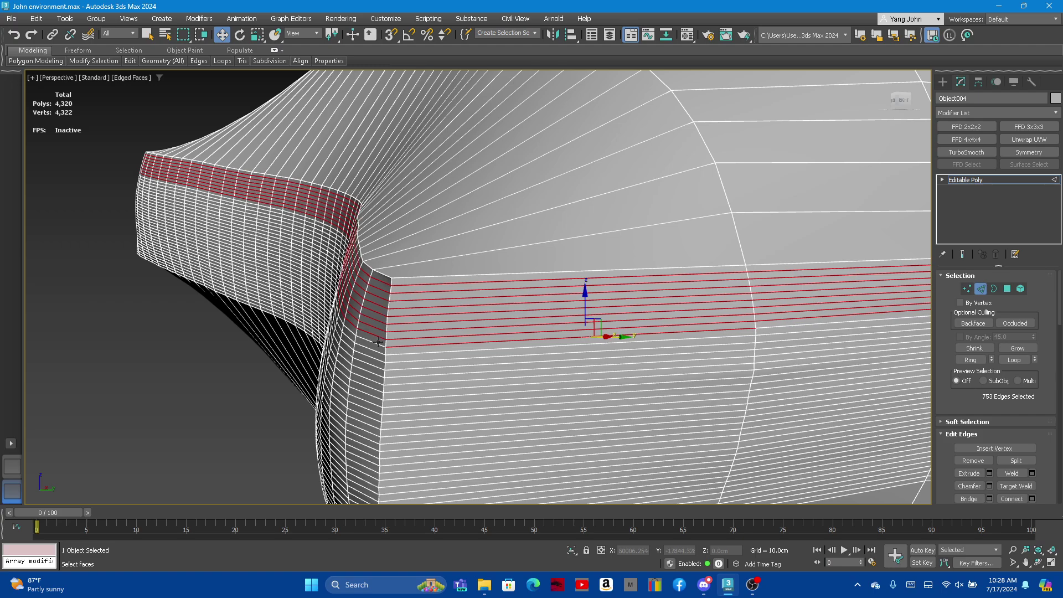
double_click(382, 349, "ctrl")
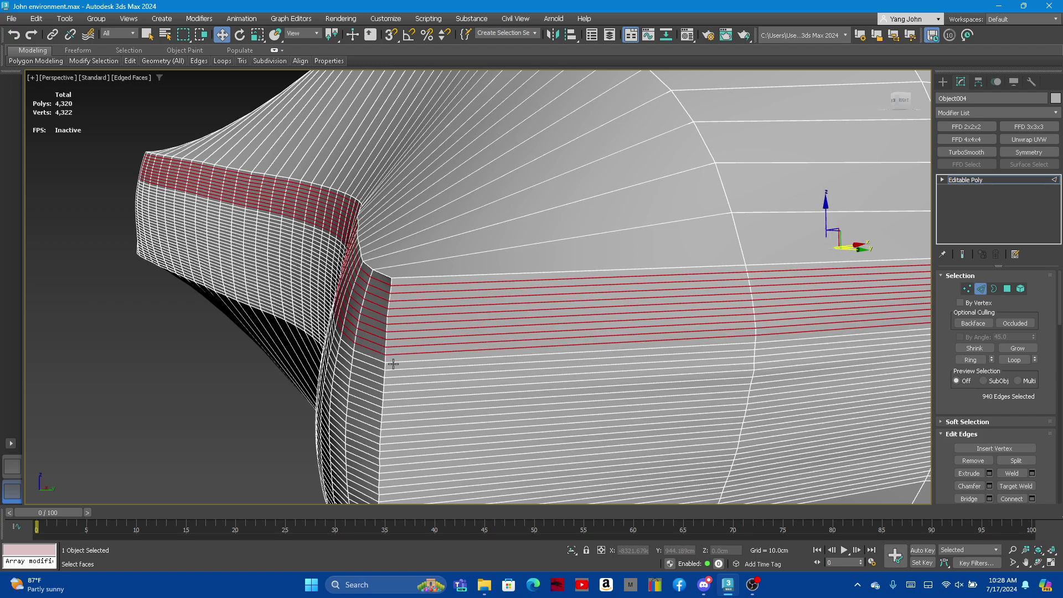
double_click(376, 353, "ctrl")
double_click(375, 361, "ctrl")
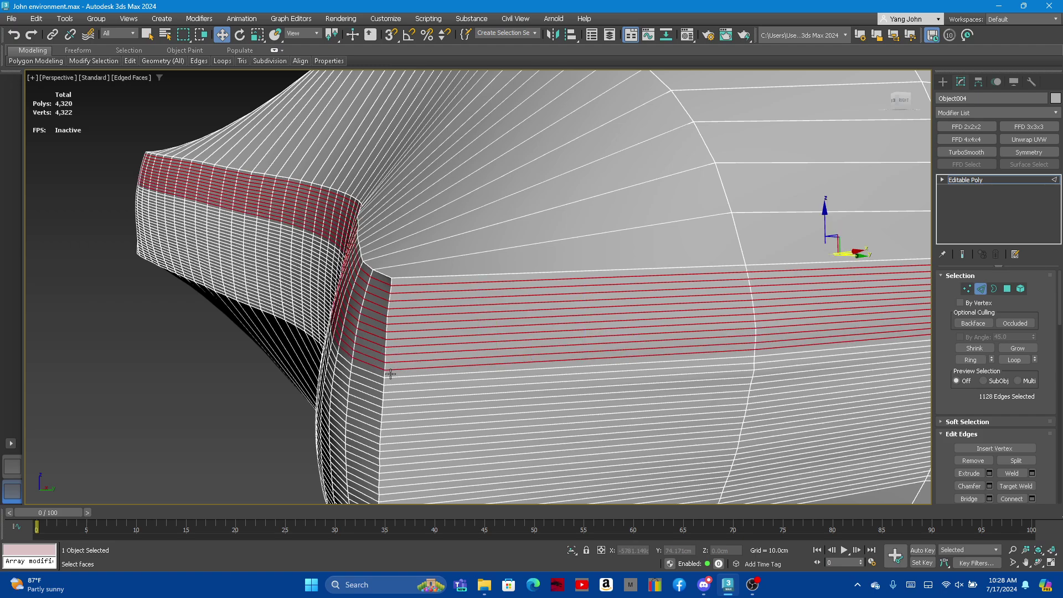
double_click(376, 374, "ctrl")
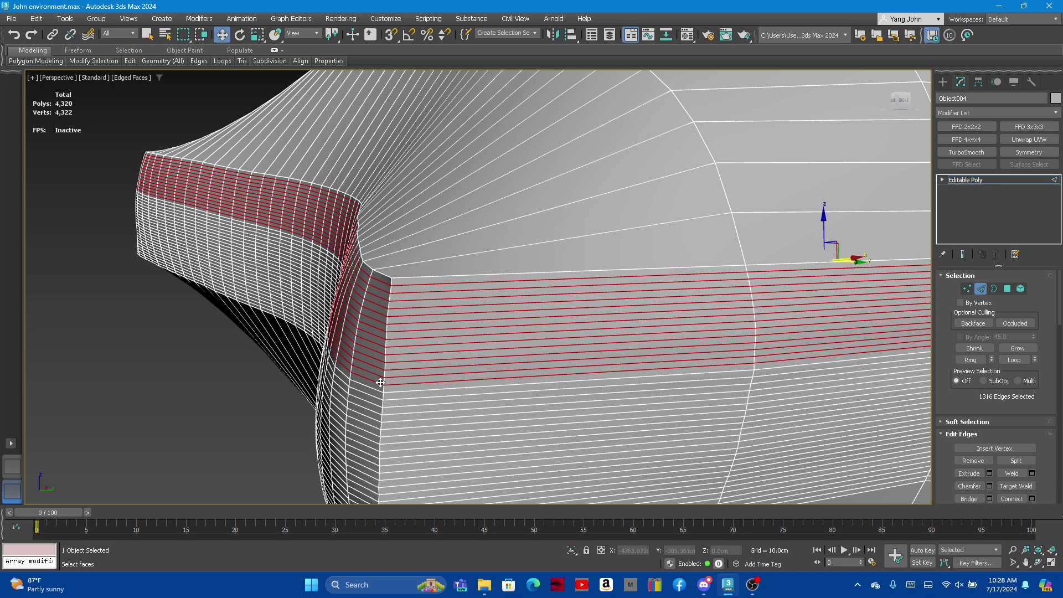
double_click(376, 388, "ctrl")
double_click(376, 395, "ctrl")
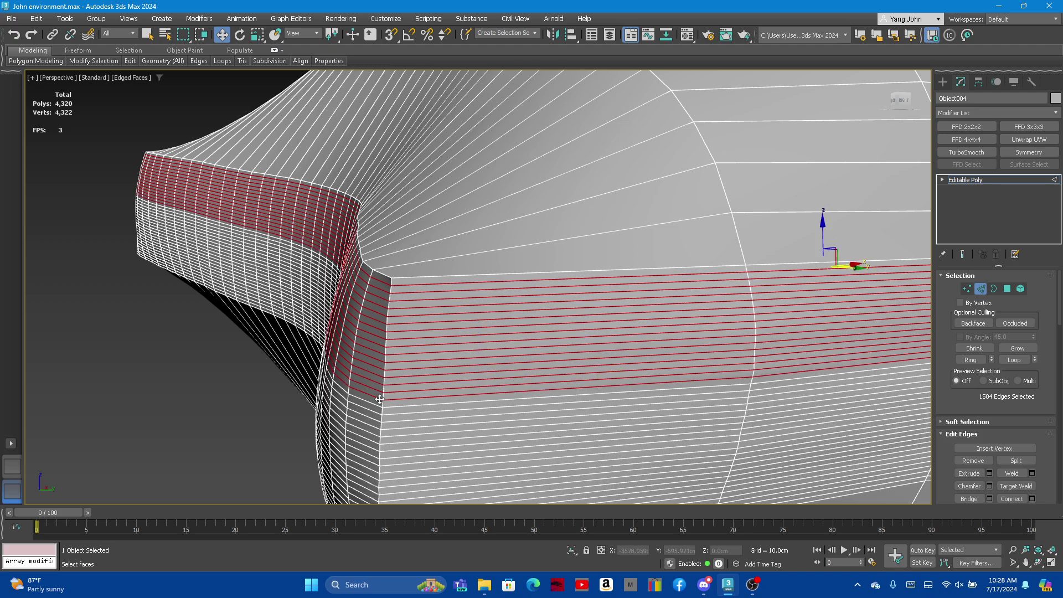
double_click(375, 411, "ctrl")
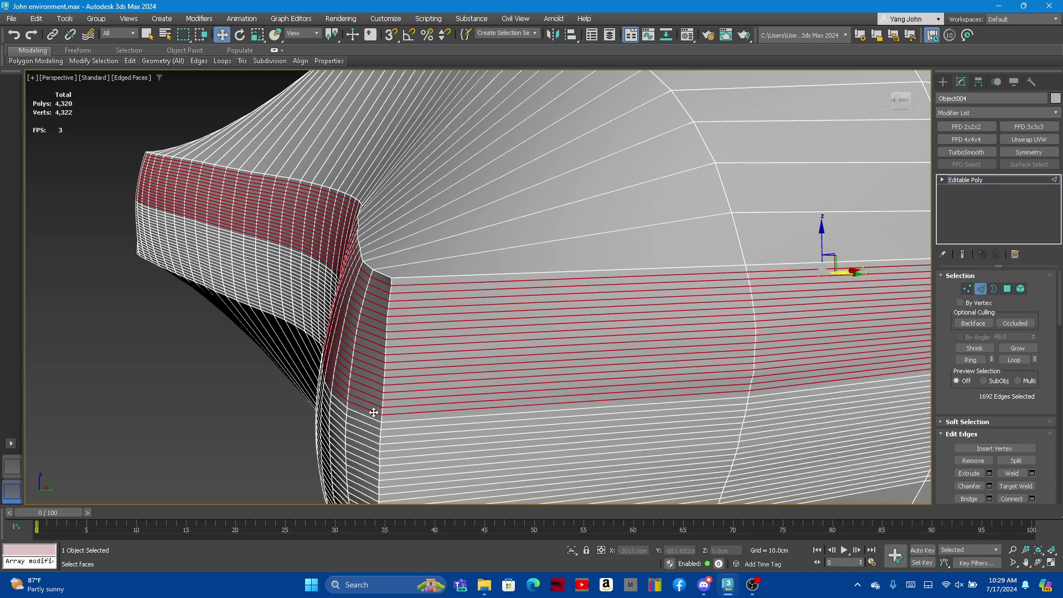
double_click(381, 419, "ctrl")
double_click(390, 428, "ctrl")
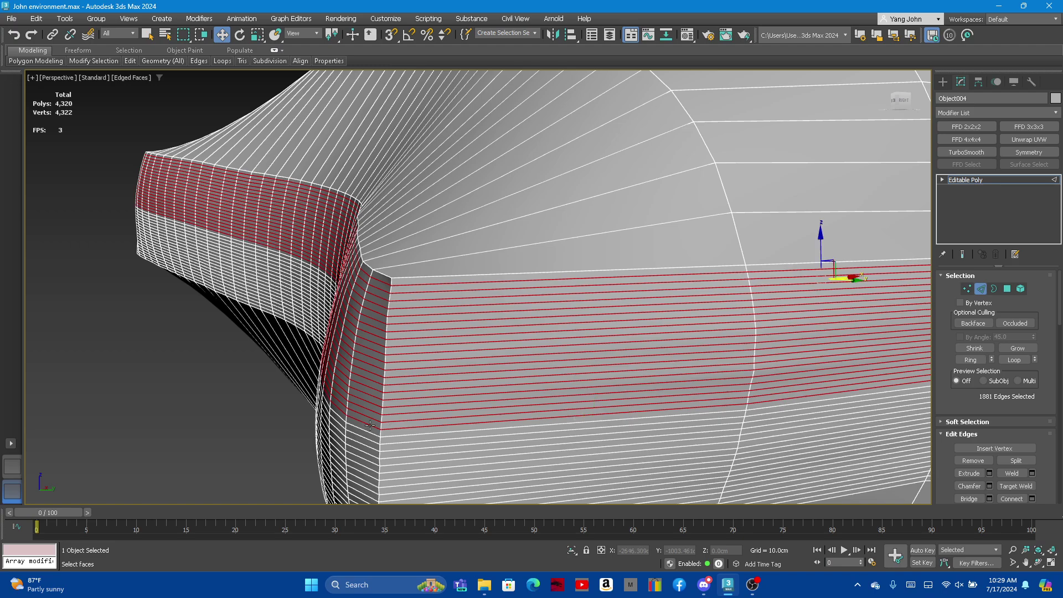
Box-select more edges on the pillow's underside and deselect one stray edge
scroll(374, 422, "down", 3)
middle_click_drag(373, 422, 453, 247, "alt")
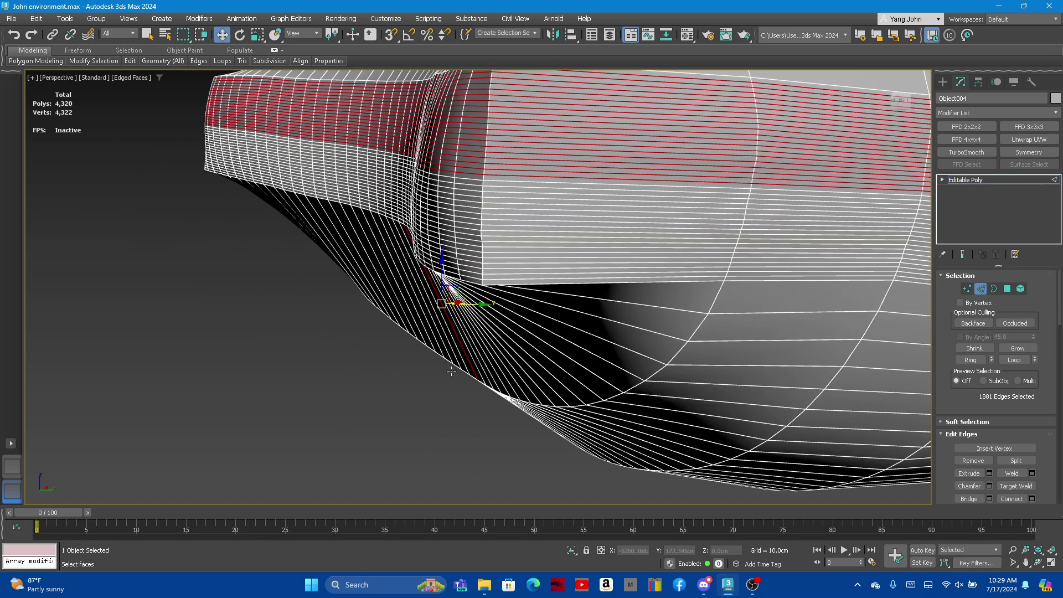
mouse_move(432, 424)
left_mouse_down()
mouse_move(503, 367)
mouse_move(469, 357)
left_mouse_up()
mouse_move(481, 365)
middle_mouse_down("alt")
mouse_move(509, 355)
mouse_move(442, 316)
mouse_move(442, 223)
middle_mouse_up("alt")
left_click(535, 334, "alt")
scroll(442, 223, "up", 2)
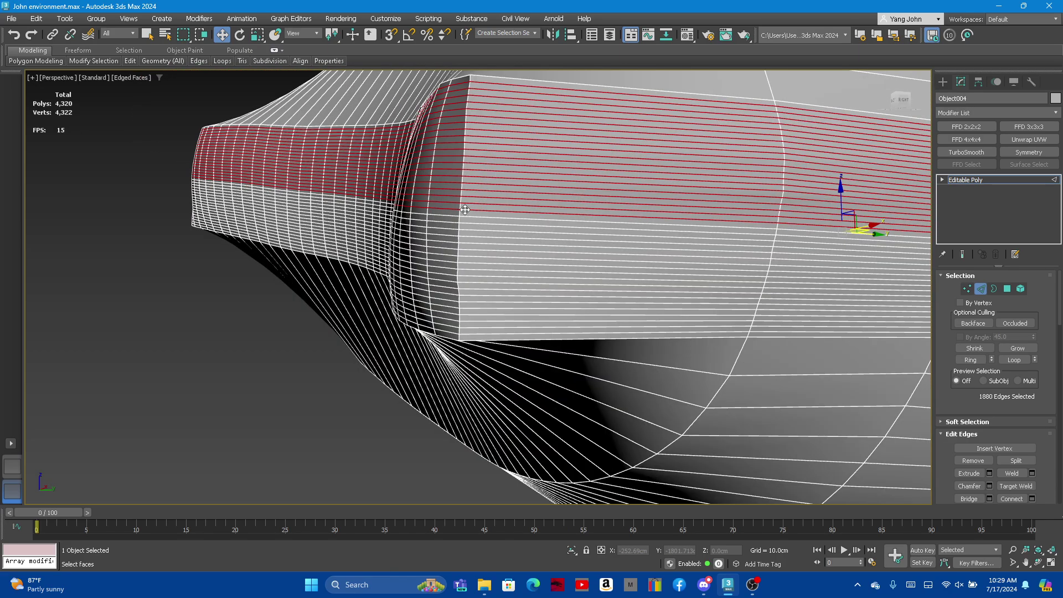
scroll(443, 222, "up", 2)
Add further horizontal edge rows from the underside view
left_click(443, 221, "ctrl")
left_click(443, 221, "ctrl")
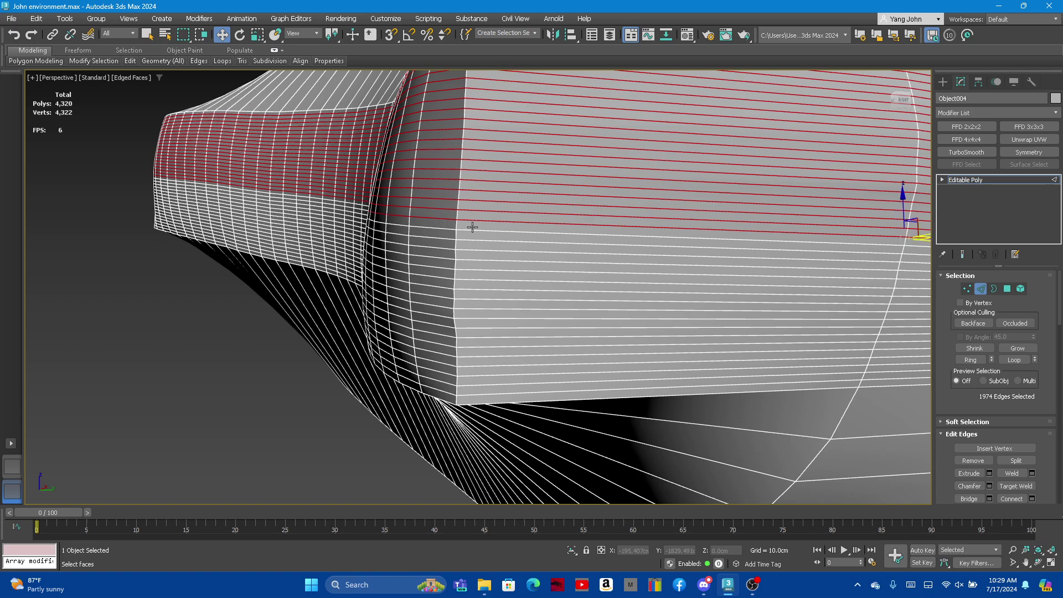
left_click(452, 230, "ctrl")
left_click(444, 242, "ctrl")
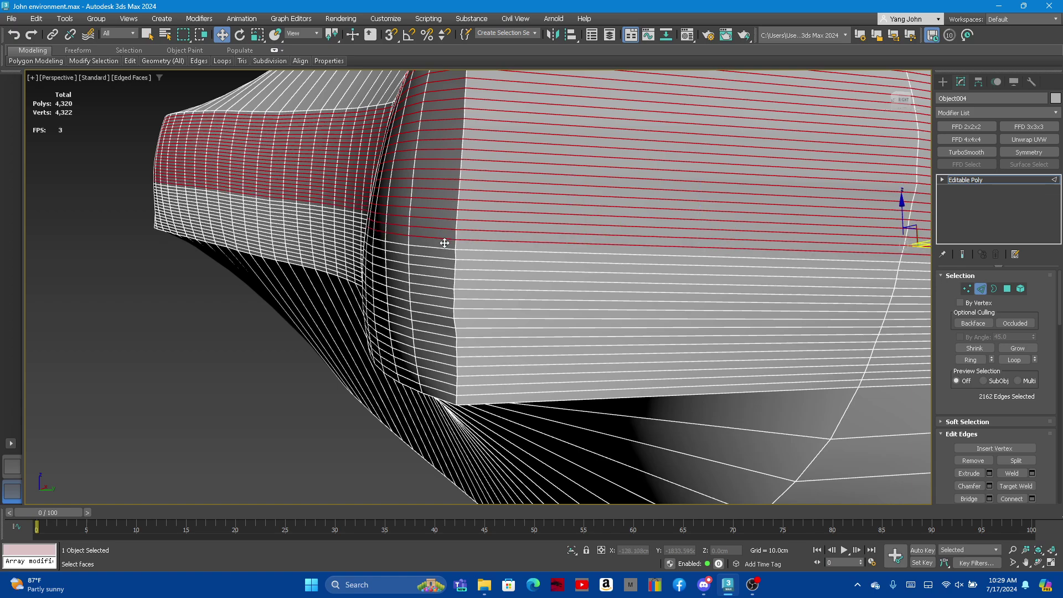
left_click(471, 251, "ctrl")
left_click(464, 255, "ctrl")
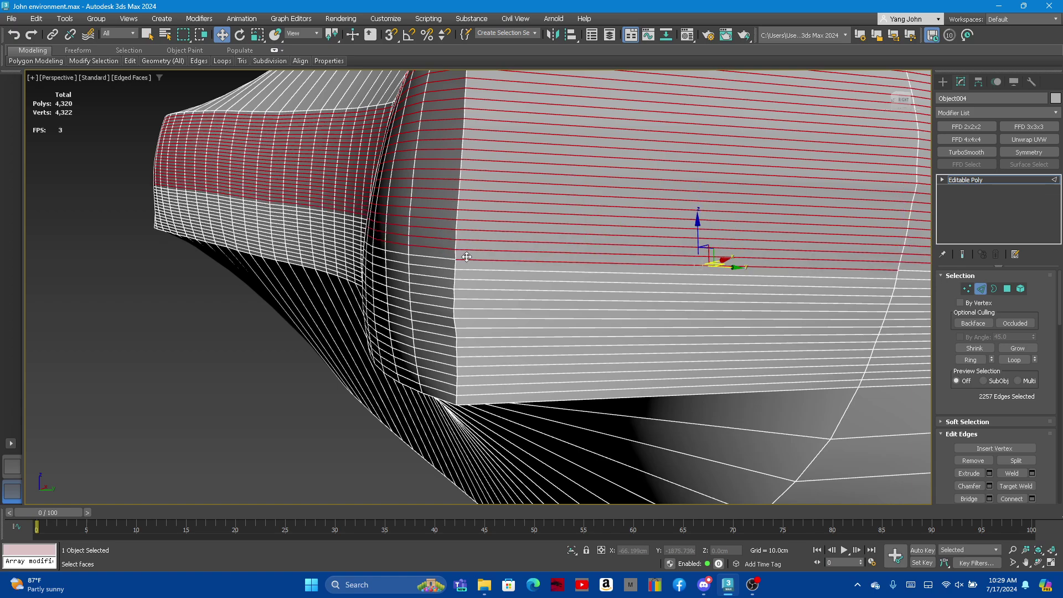
left_click(465, 267, "ctrl")
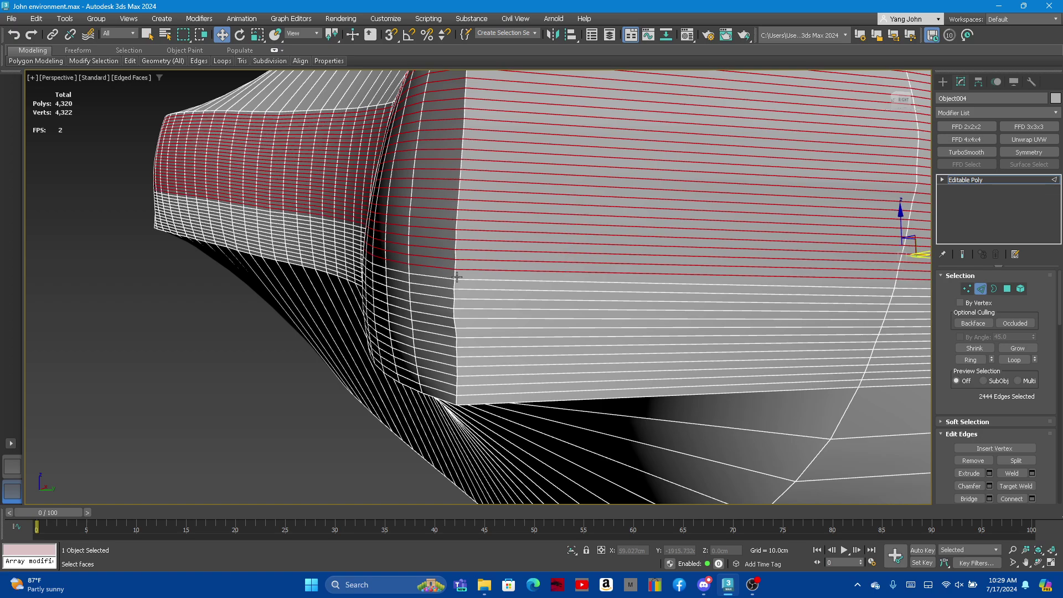
left_click(438, 276, "ctrl")
left_click(457, 298, "ctrl")
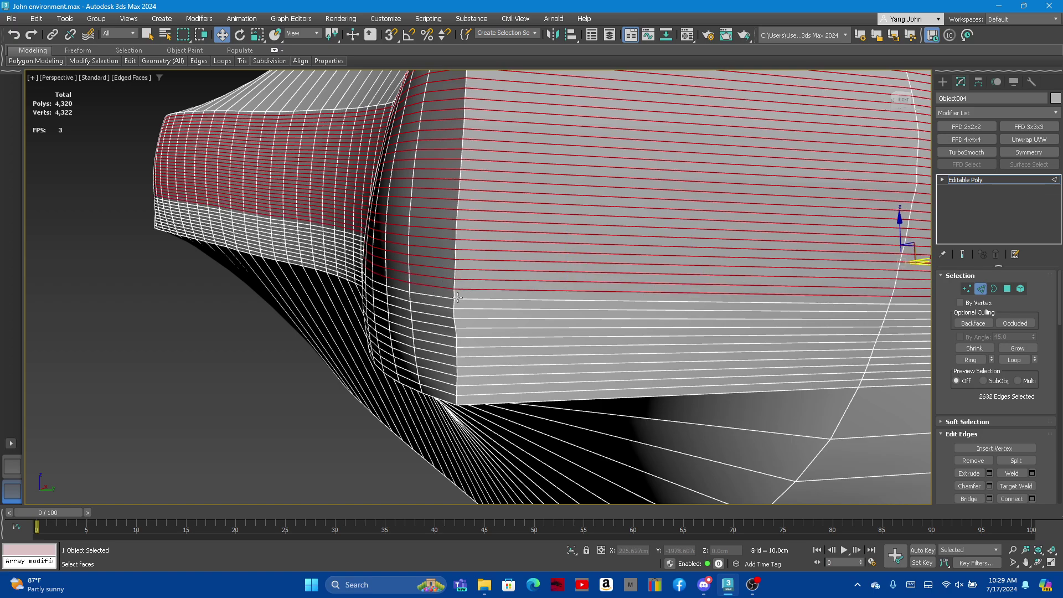
Add the remaining lower edge-loop pairs down to the bottom, totalling about 3,666 edges
left_click(443, 306, "ctrl")
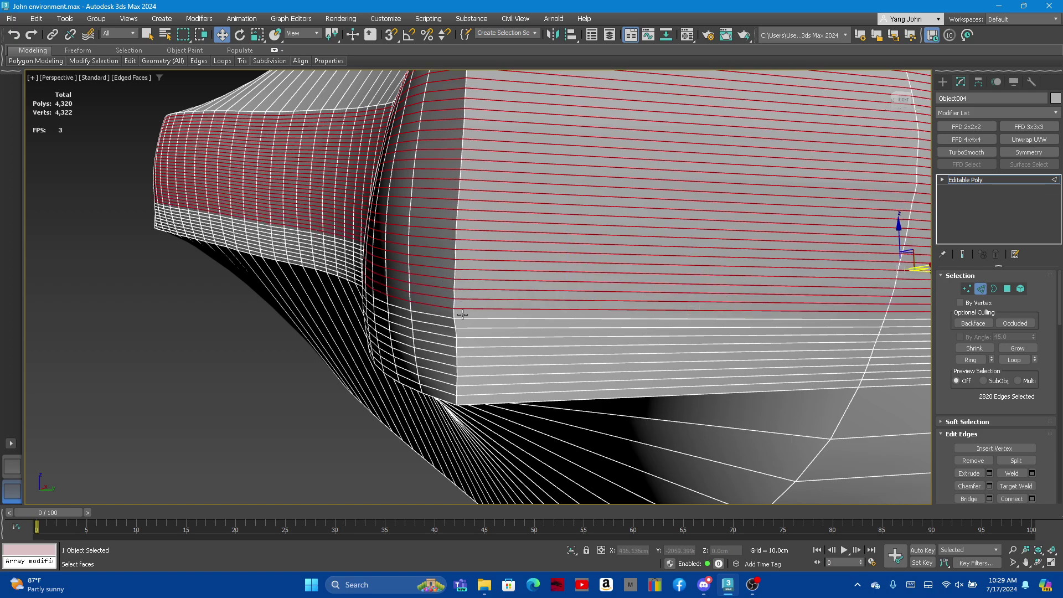
left_click(439, 316, "ctrl")
left_click(432, 337, "ctrl")
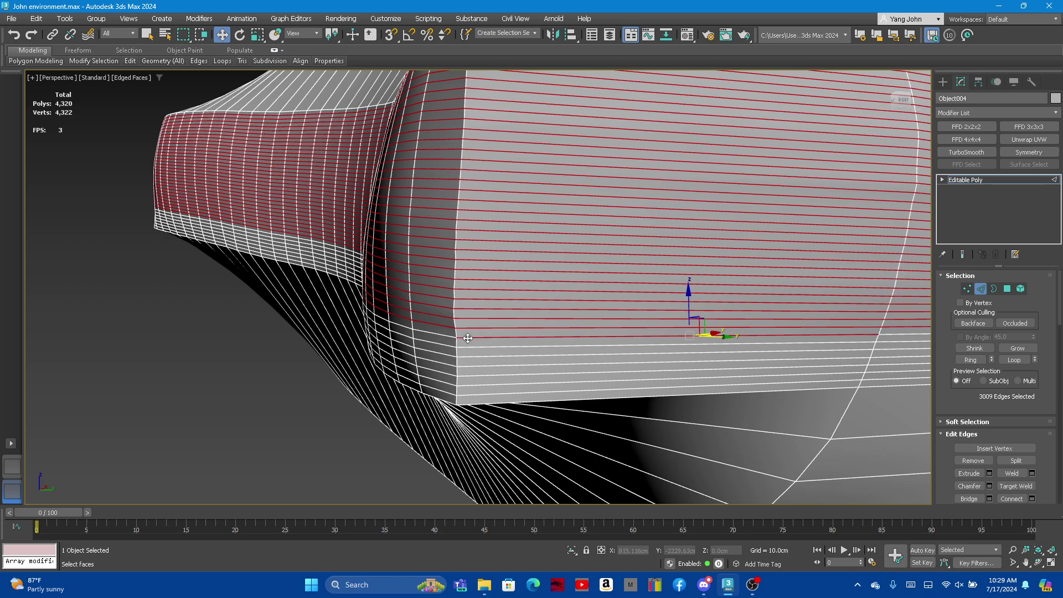
left_click(441, 346, "ctrl")
left_click(441, 357, "ctrl")
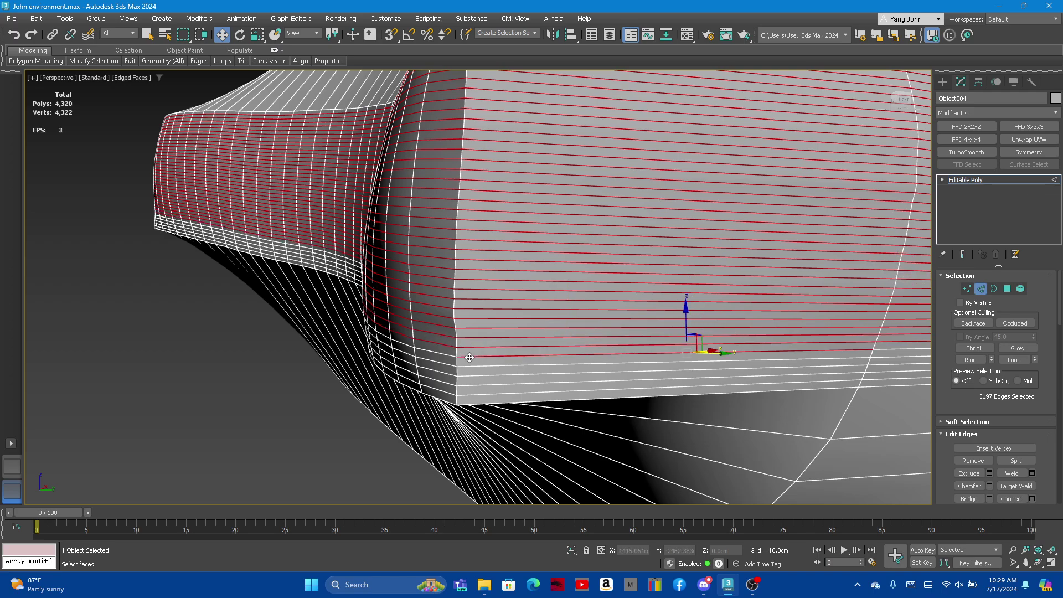
left_click(460, 365, "ctrl")
left_click(471, 373, "ctrl")
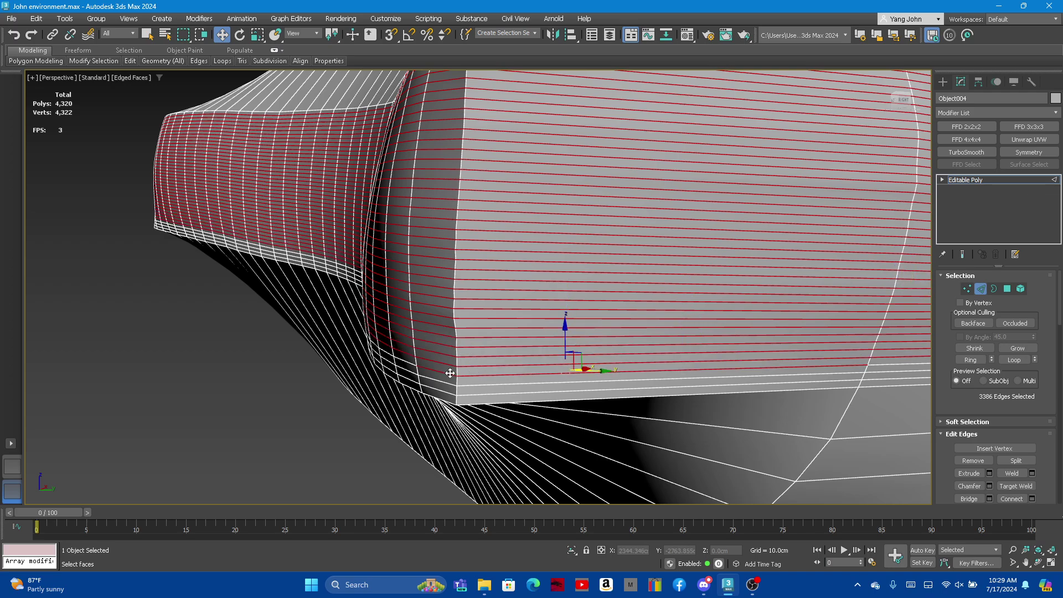
left_click(475, 387, "ctrl")
left_click(470, 393, "ctrl")
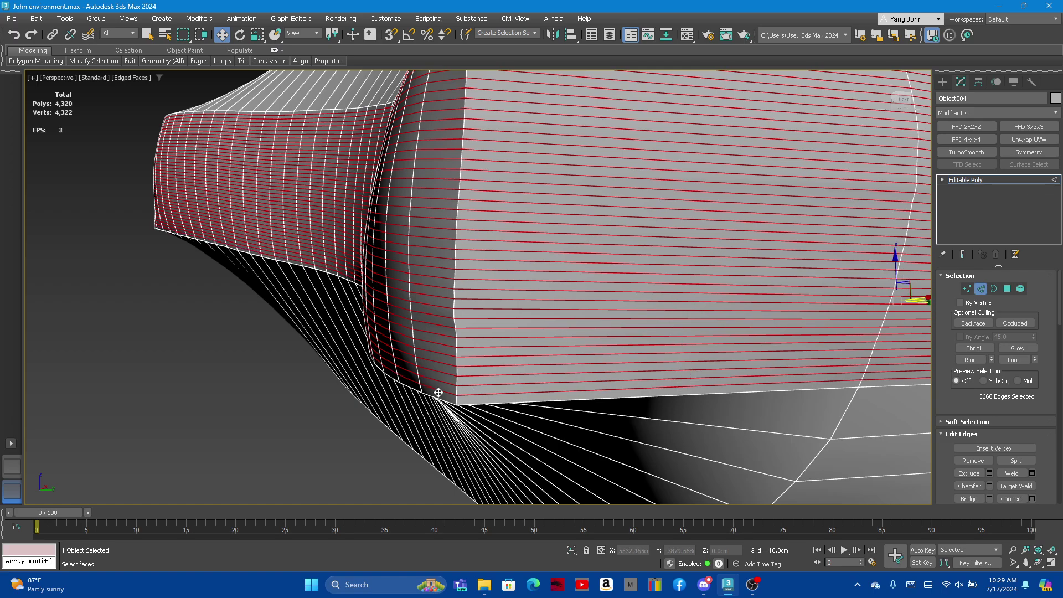
Remove the selected horizontal edge loops, dropping the pillow to 654 polygons
key("ctrl+BackSpace")
scroll(439, 368, "down", 4)
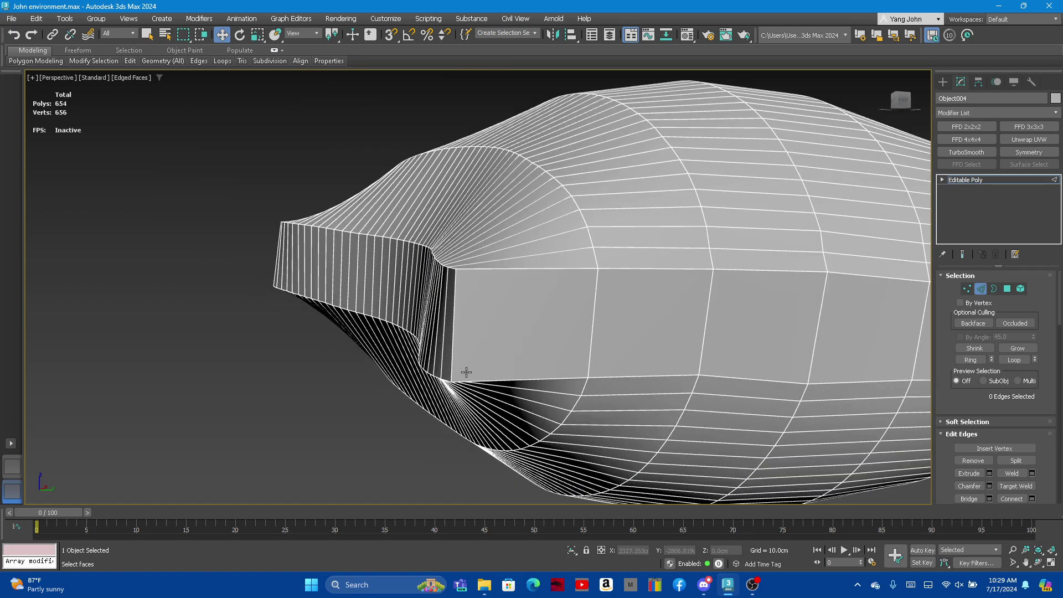
scroll(444, 316, "up", 2)
At Vertex level, pick a seam corner vertex, undo a stray move, and enable Target Weld
left_click(966, 289)
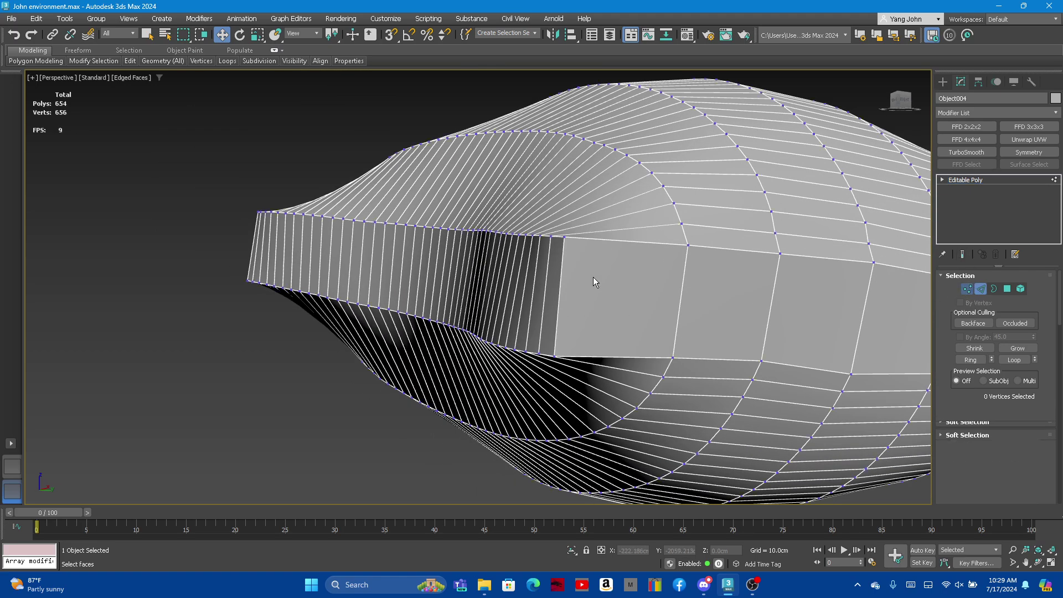
scroll(550, 238, "up", 3)
left_click_drag(556, 234, 556, 245)
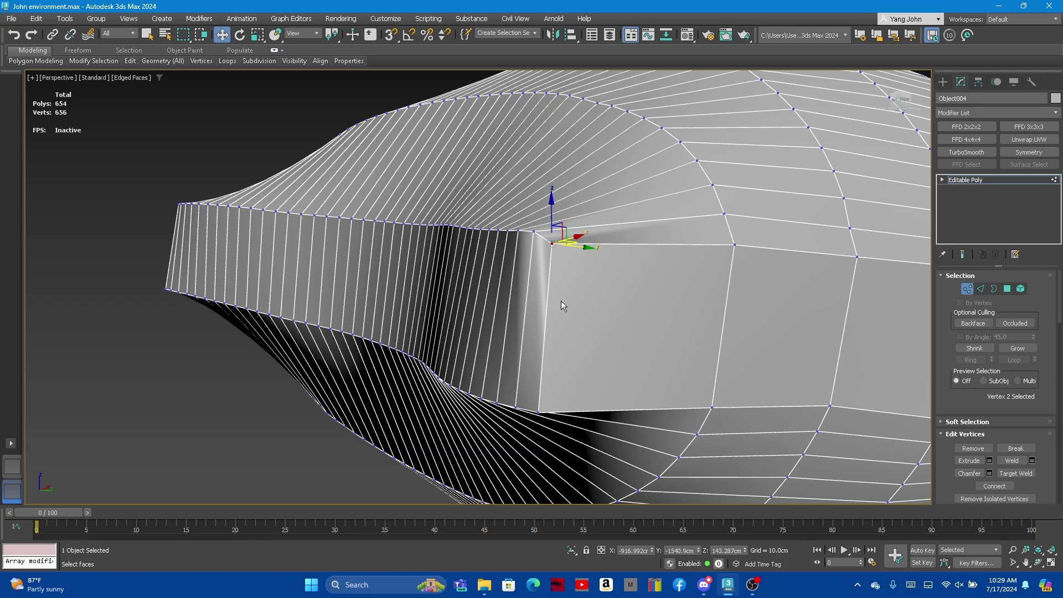
key("ctrl+z")
left_click(1015, 474)
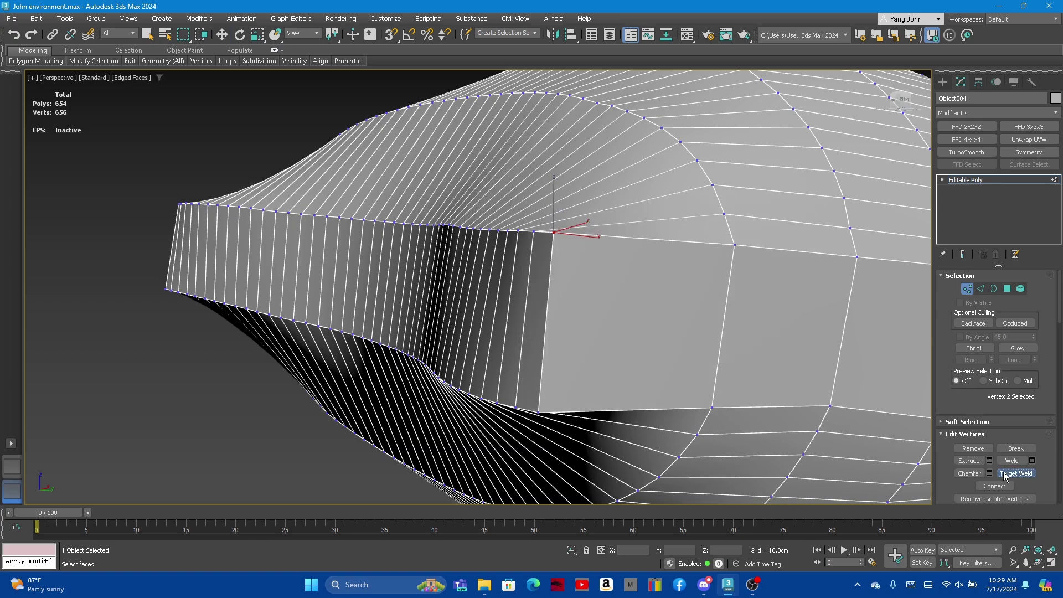
Target-weld the first seam corner vertices onto the vertices below them
left_click(556, 234)
left_click(537, 411)
middle_click_drag(569, 332, 536, 332, "alt")
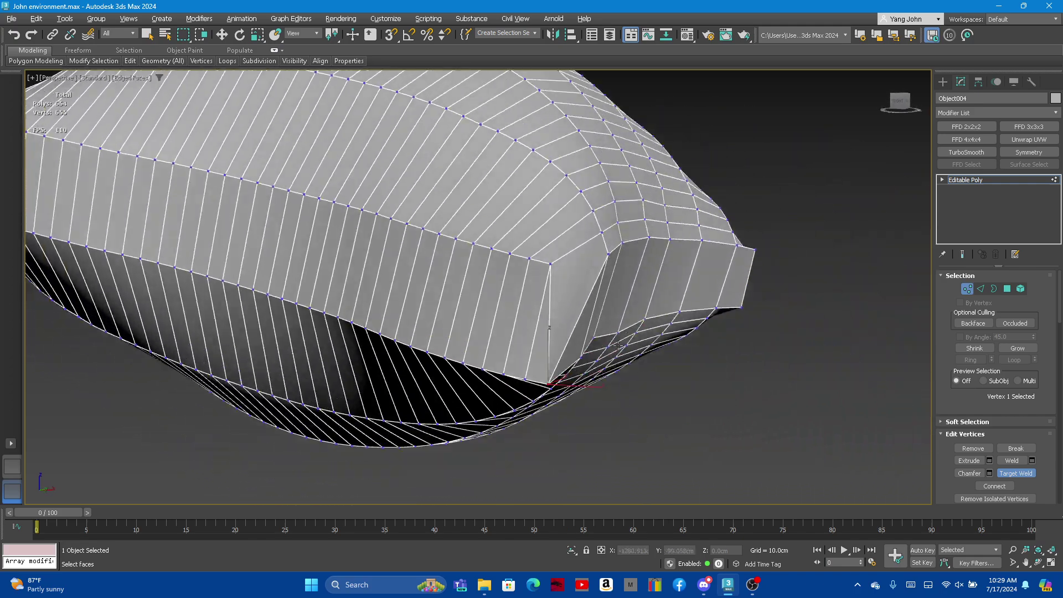
left_click(549, 265)
left_click(530, 258)
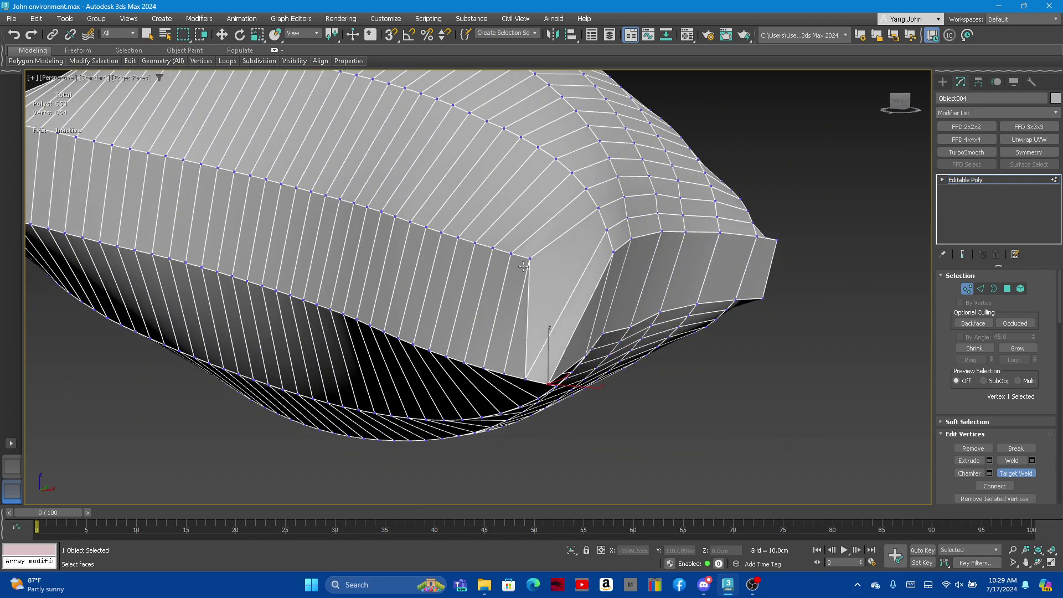
left_click(503, 372)
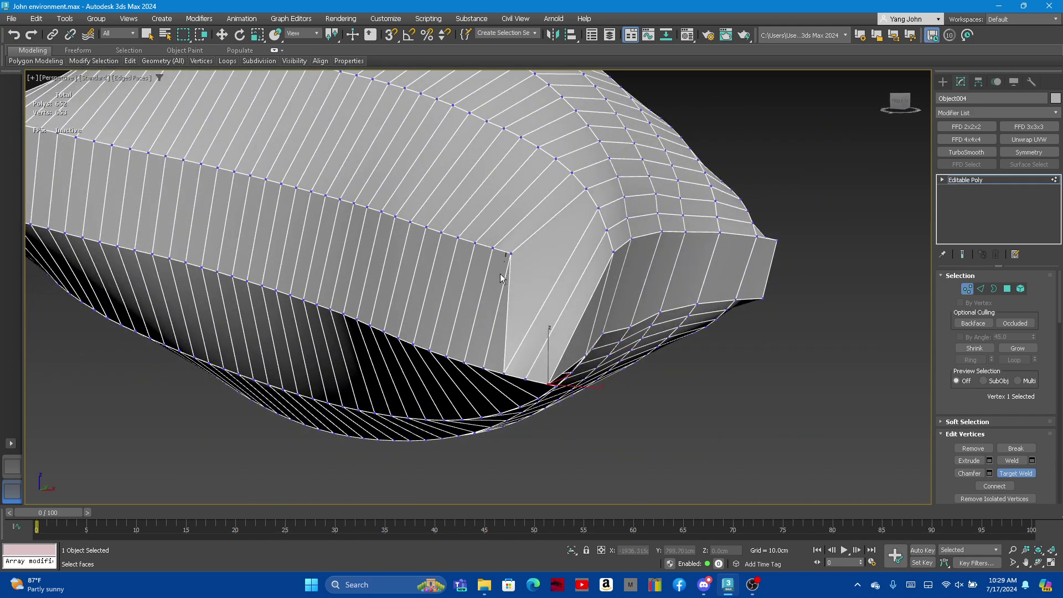
left_click(485, 367)
left_click(469, 362)
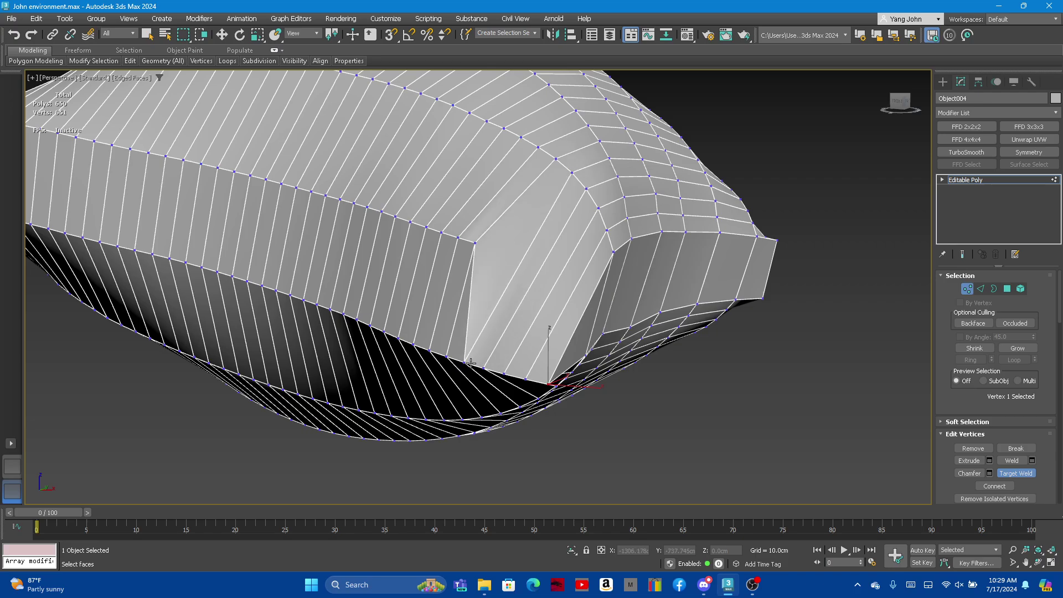
left_click(467, 244)
left_click(448, 353)
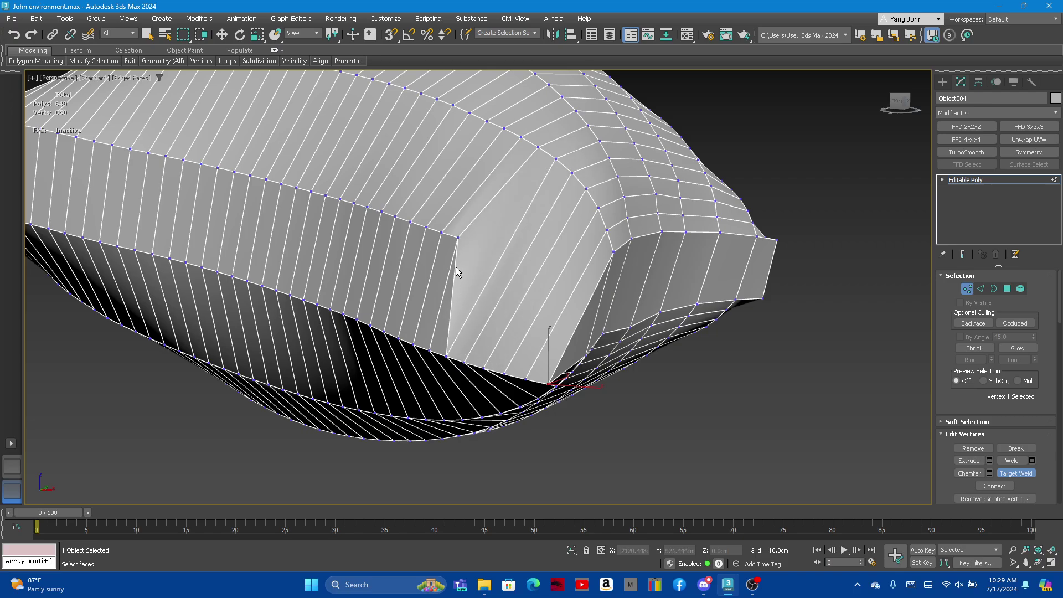
Weld the next top seam vertices onto their lower neighbours along the pillow's side
left_click(455, 239)
left_click(430, 350)
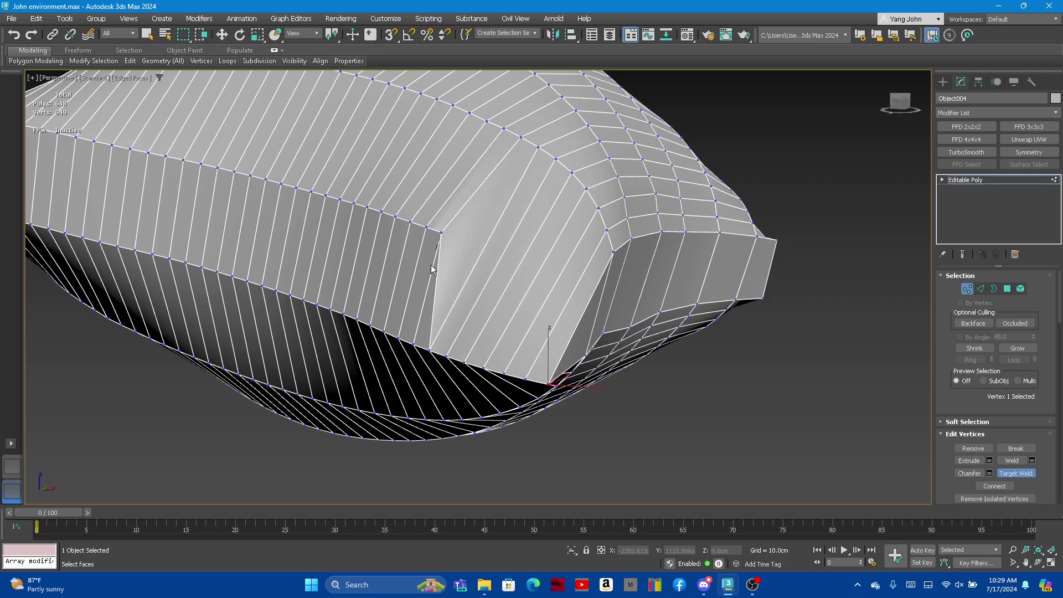
left_click(412, 339)
scroll(382, 314, "up", 3)
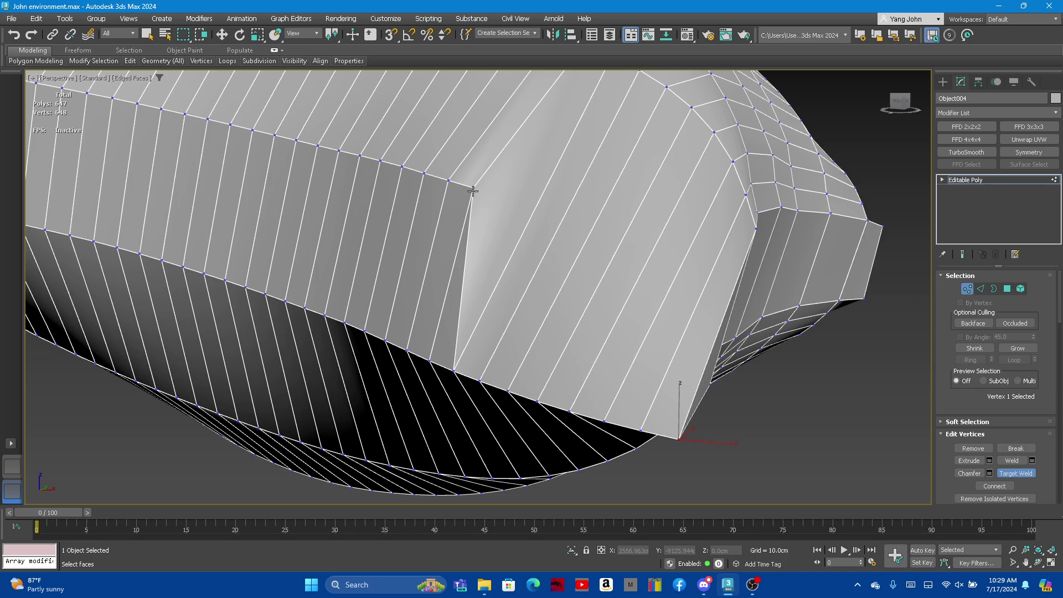
left_click(432, 356)
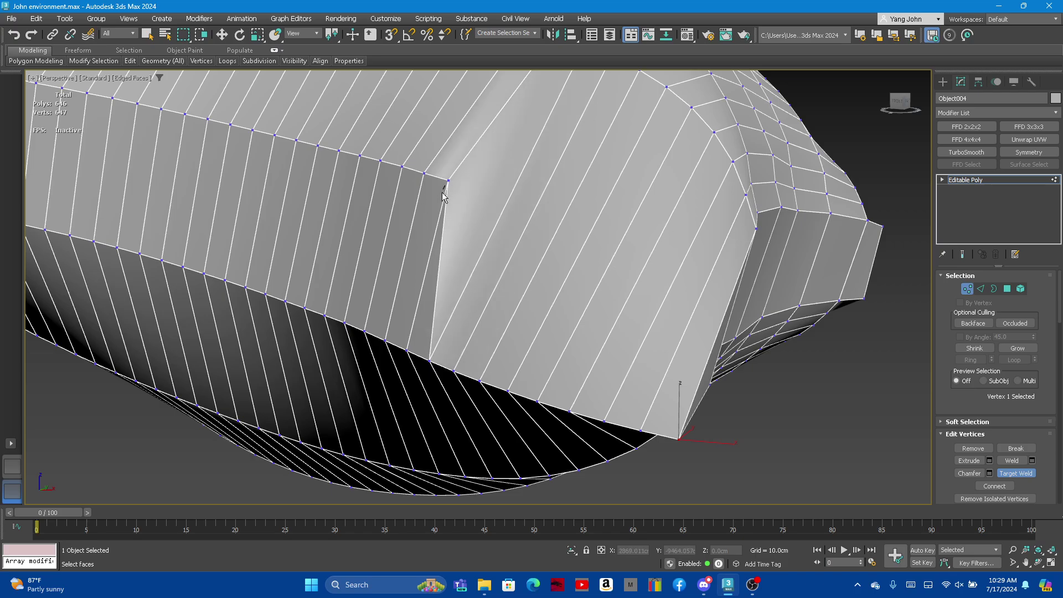
left_click(408, 349)
left_click(424, 174)
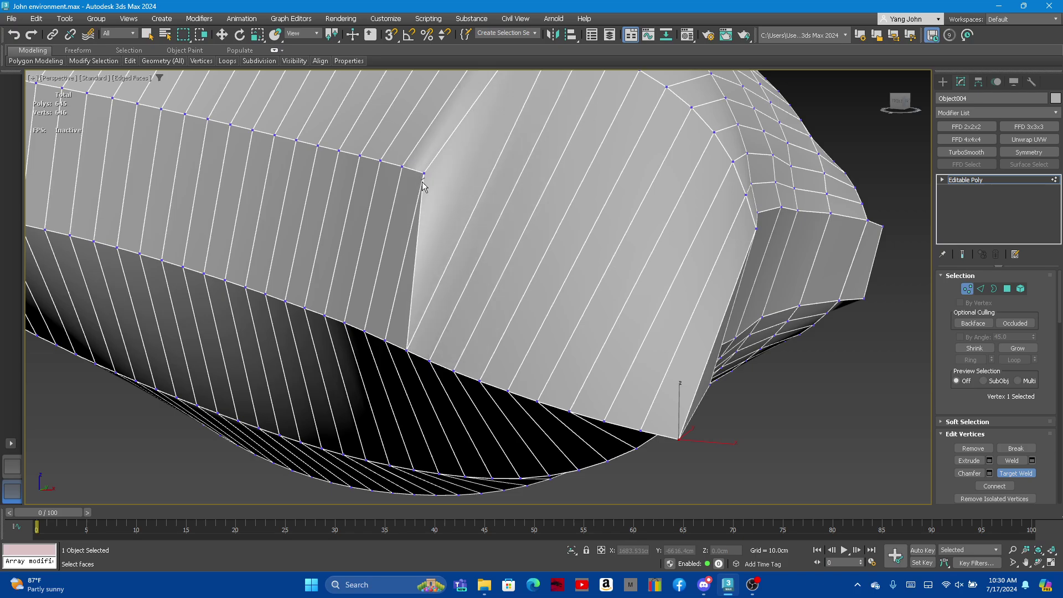
left_click(386, 339)
middle_click_drag(294, 297, 517, 327)
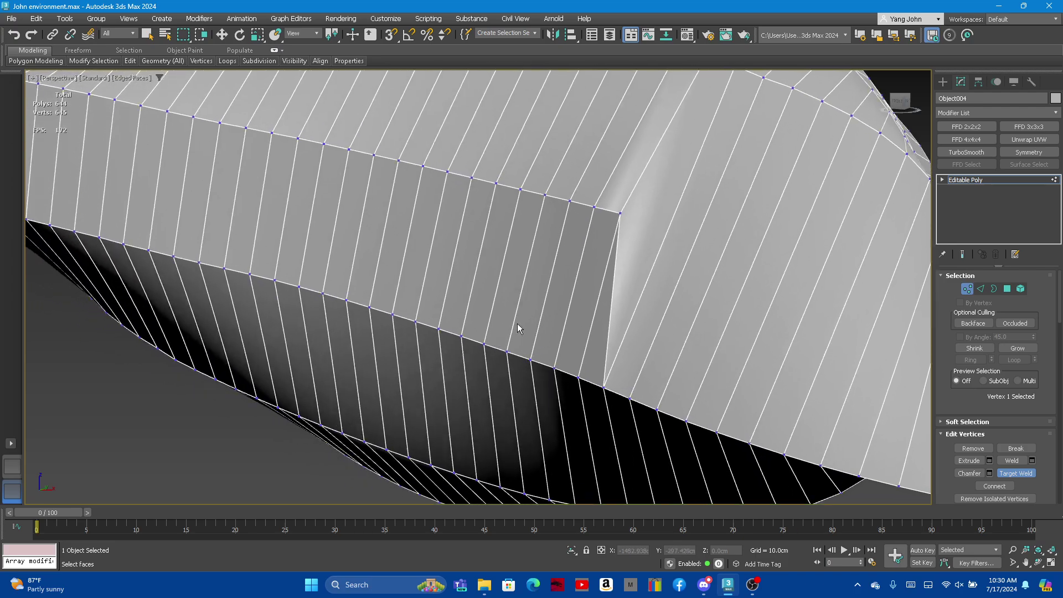
Weld the remaining corner vertices further along the seam, reaching about 634 vertices
left_click(594, 207)
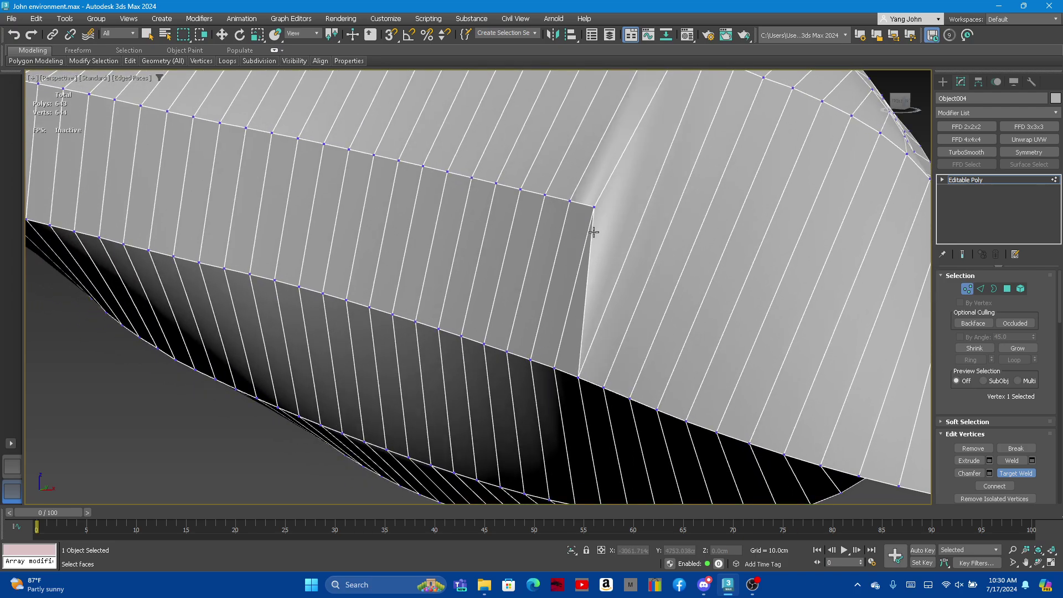
left_click(570, 200)
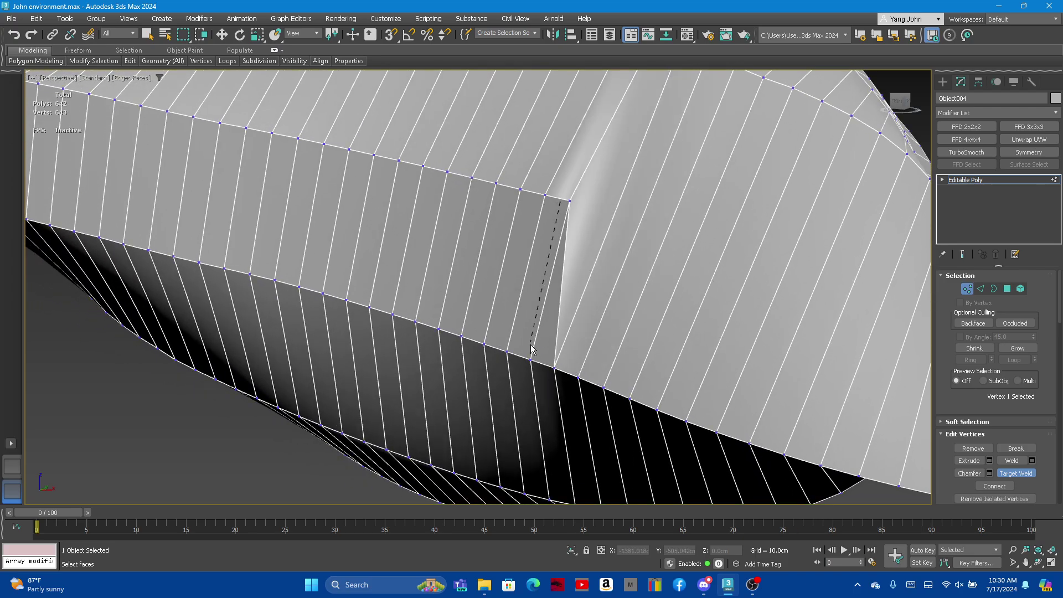
left_click(531, 357)
left_click(509, 341)
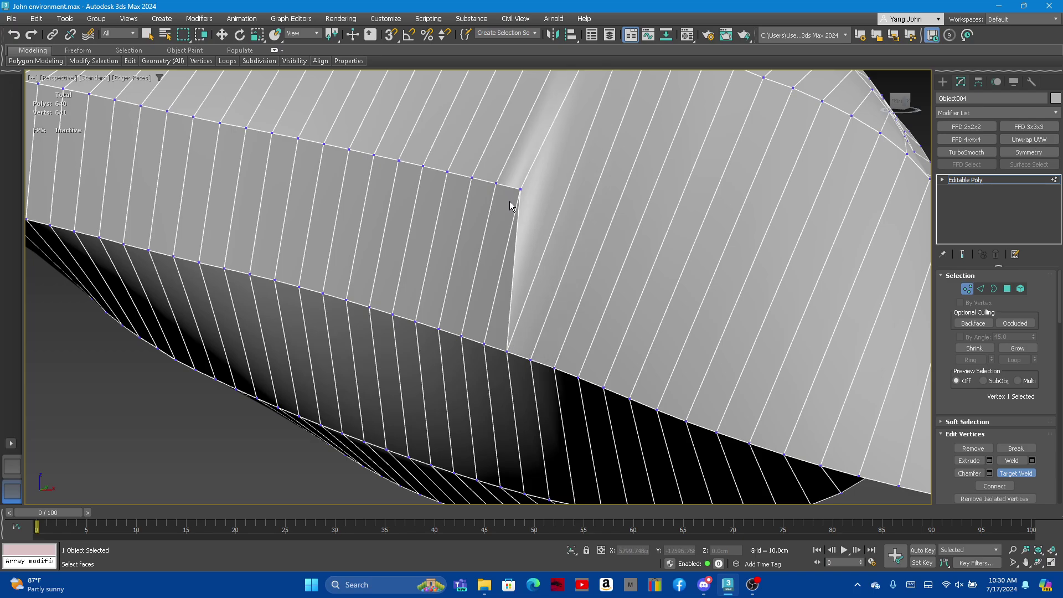
left_click(485, 337)
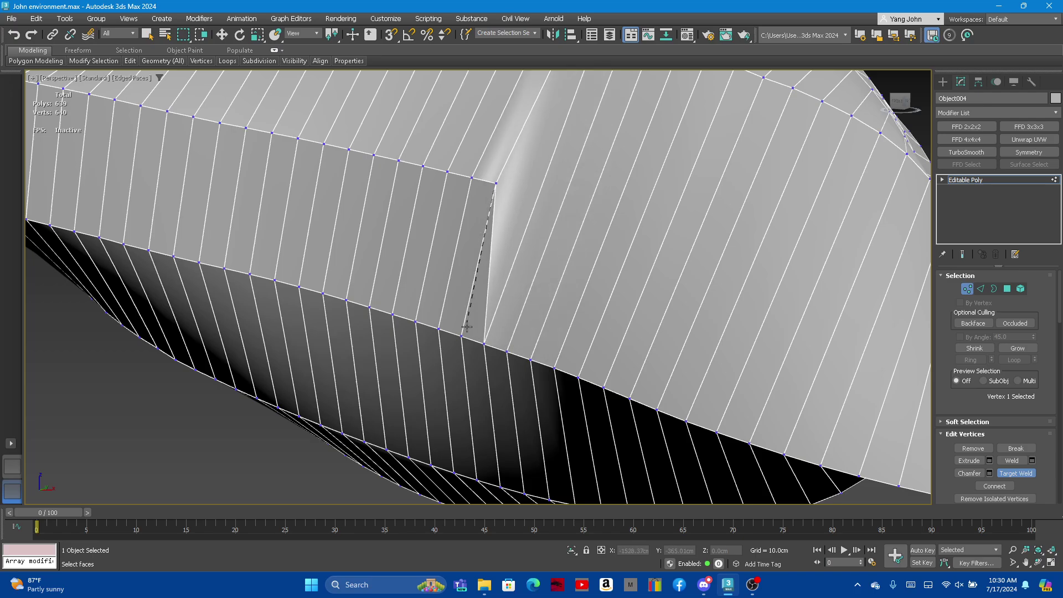
left_click(466, 328)
left_click(440, 328)
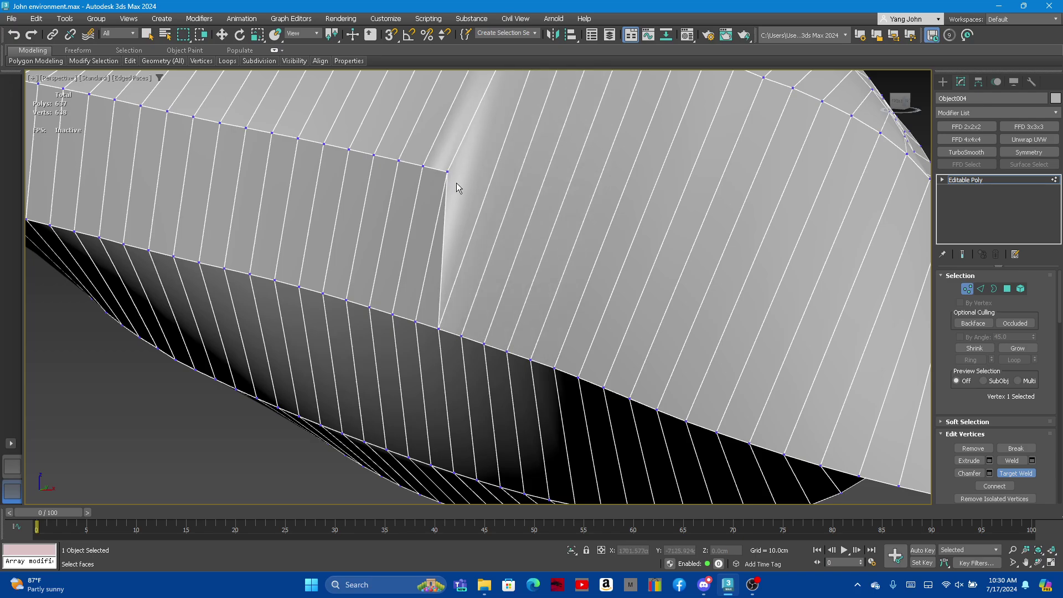
left_click(418, 308)
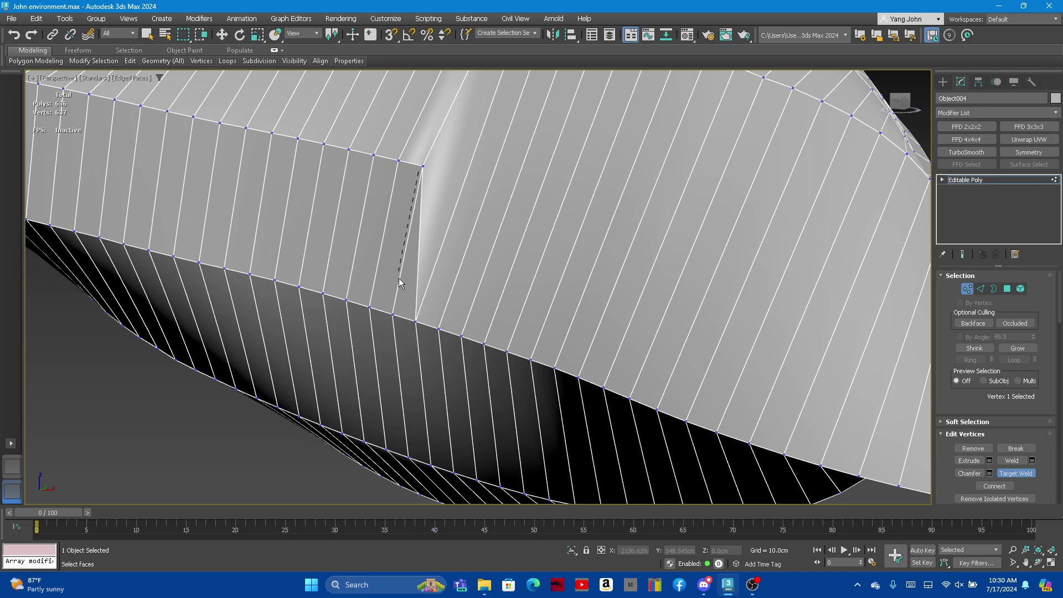
left_click(394, 308)
left_click(370, 304)
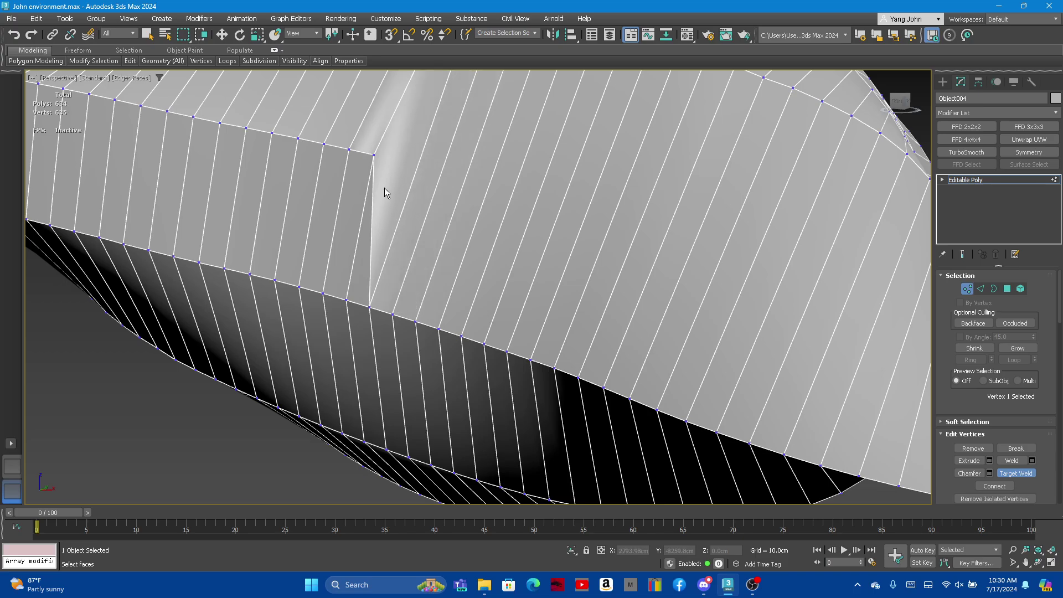
left_click(347, 293)
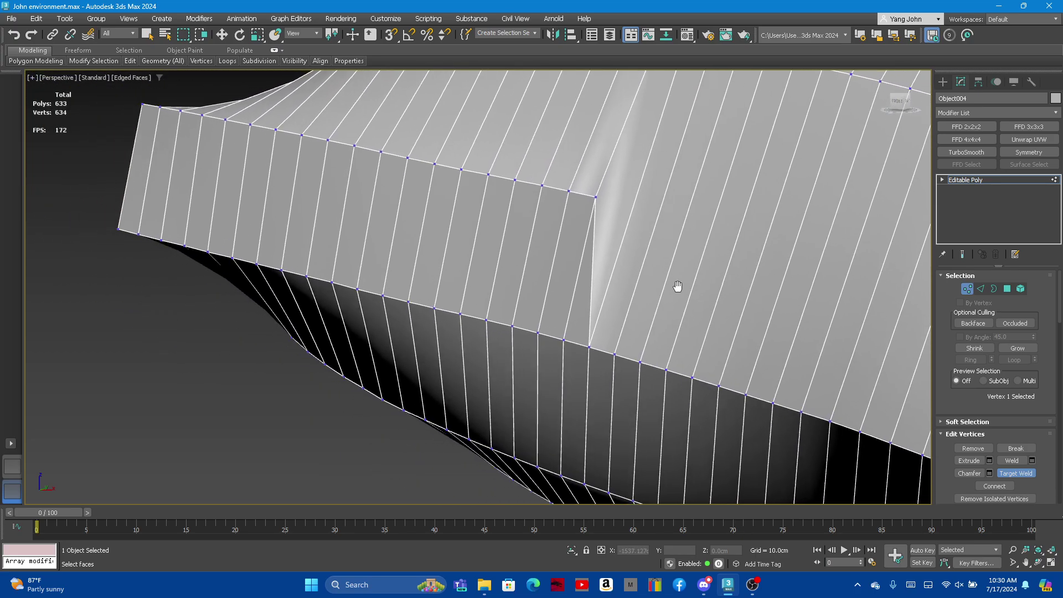
Weld the first half of the side strip's top vertices onto the vertices below
middle_click_drag(429, 240, 619, 214)
left_click(592, 335)
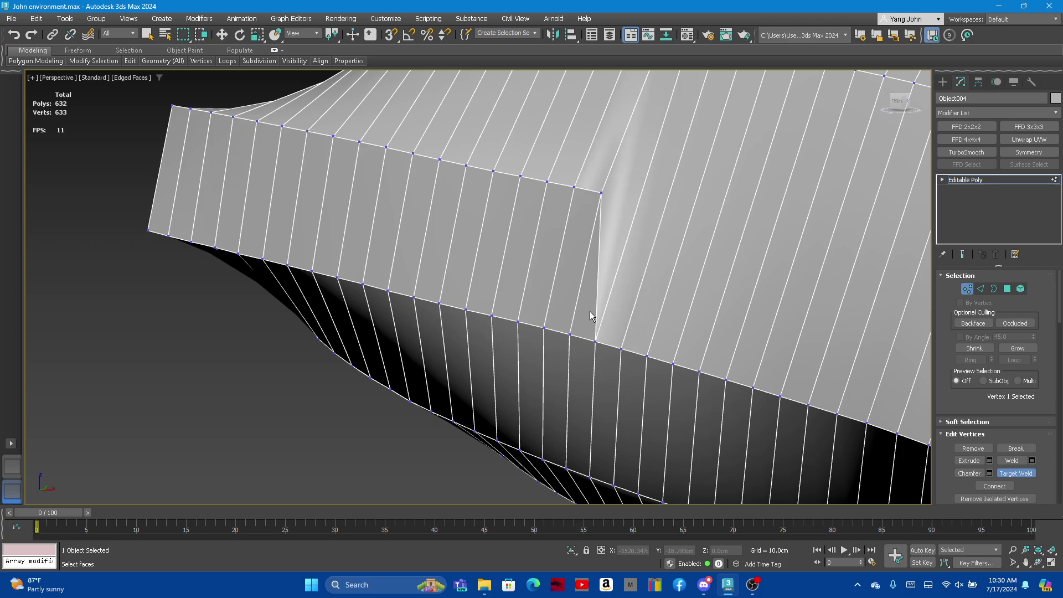
left_click(599, 195)
left_click(570, 336)
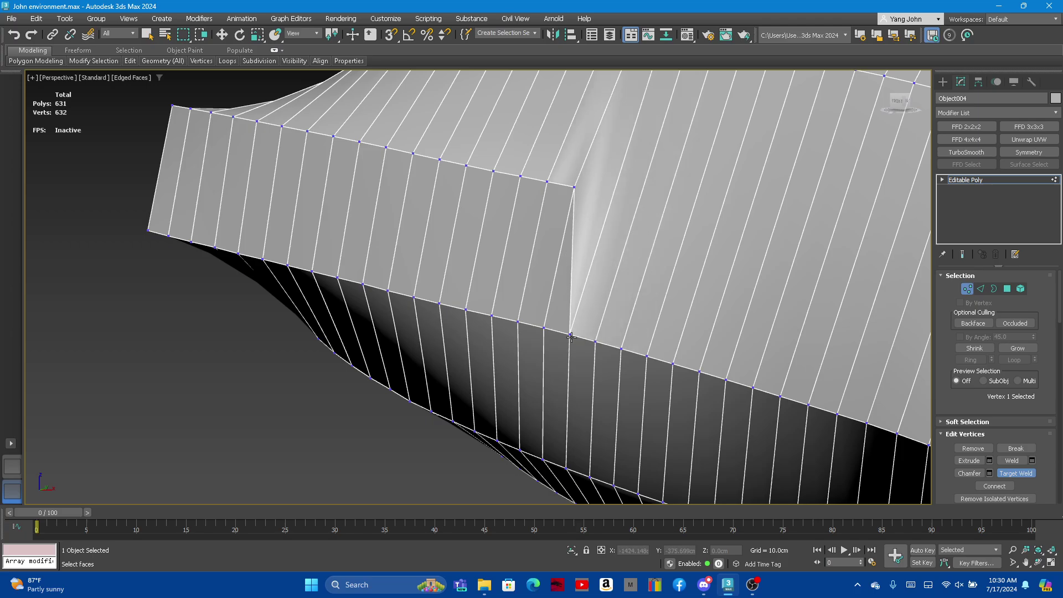
left_click(544, 328)
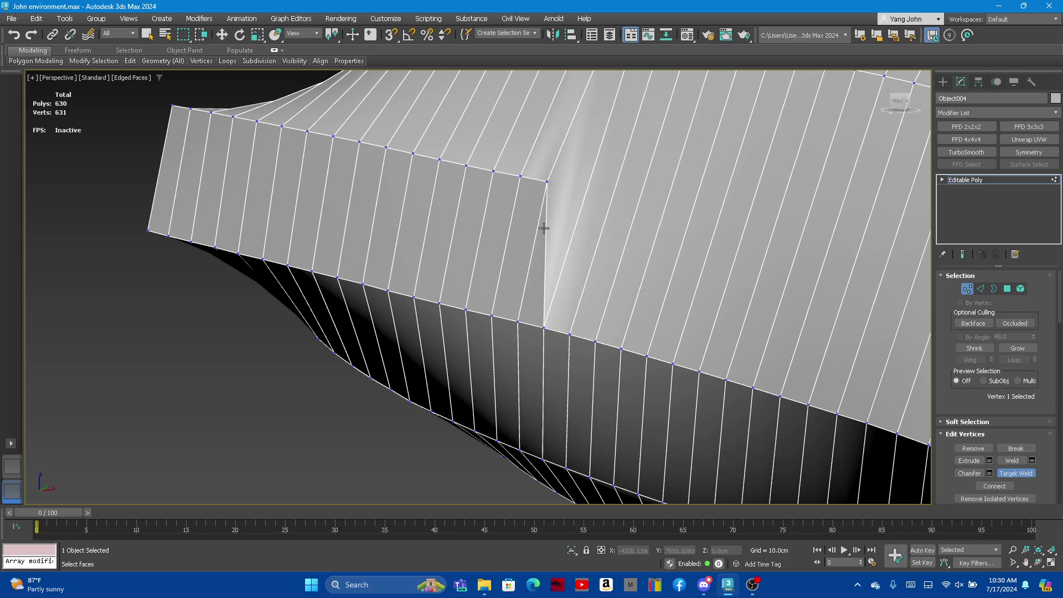
left_click(544, 189)
left_click(519, 317)
left_click(492, 314)
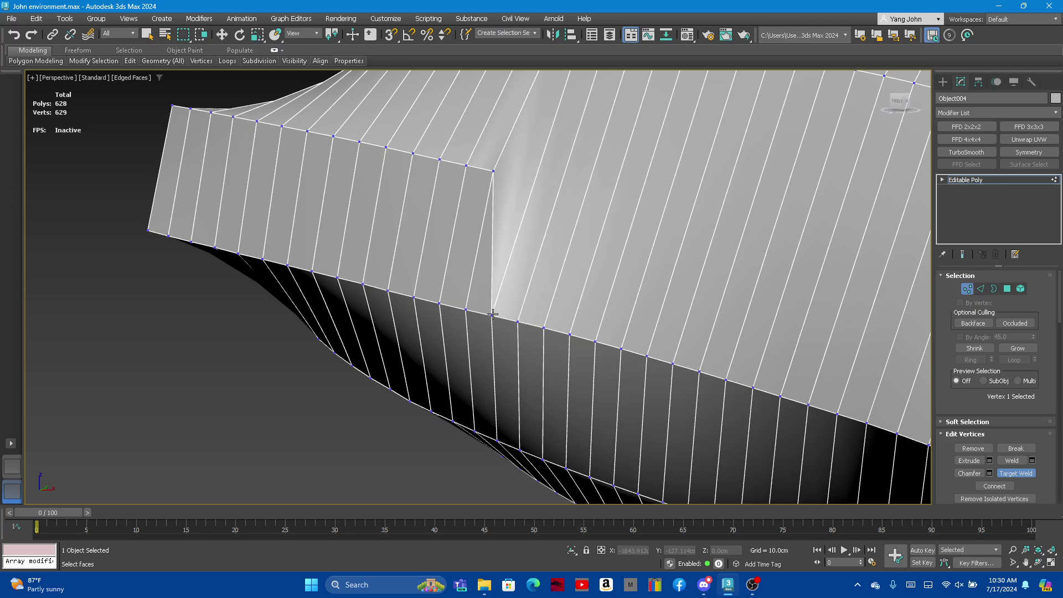
left_click(467, 308)
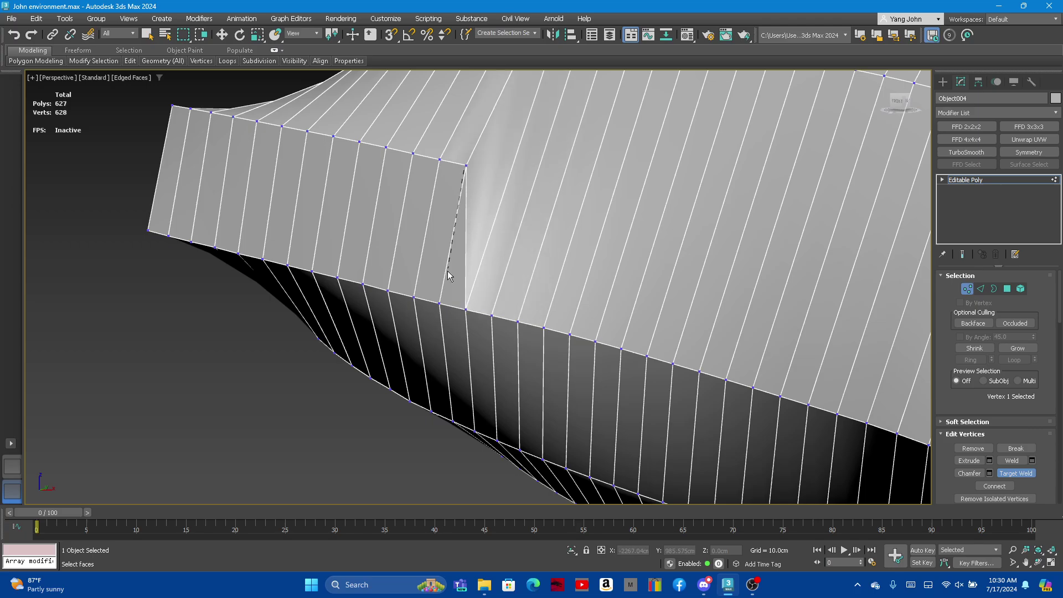
left_click(440, 303)
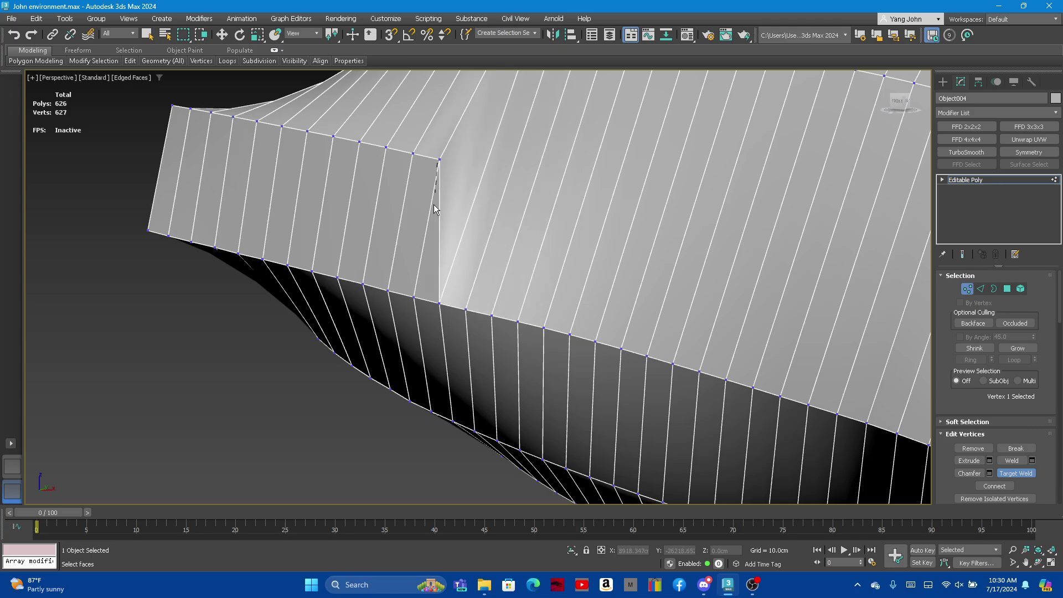
left_click(415, 296)
left_click(388, 289)
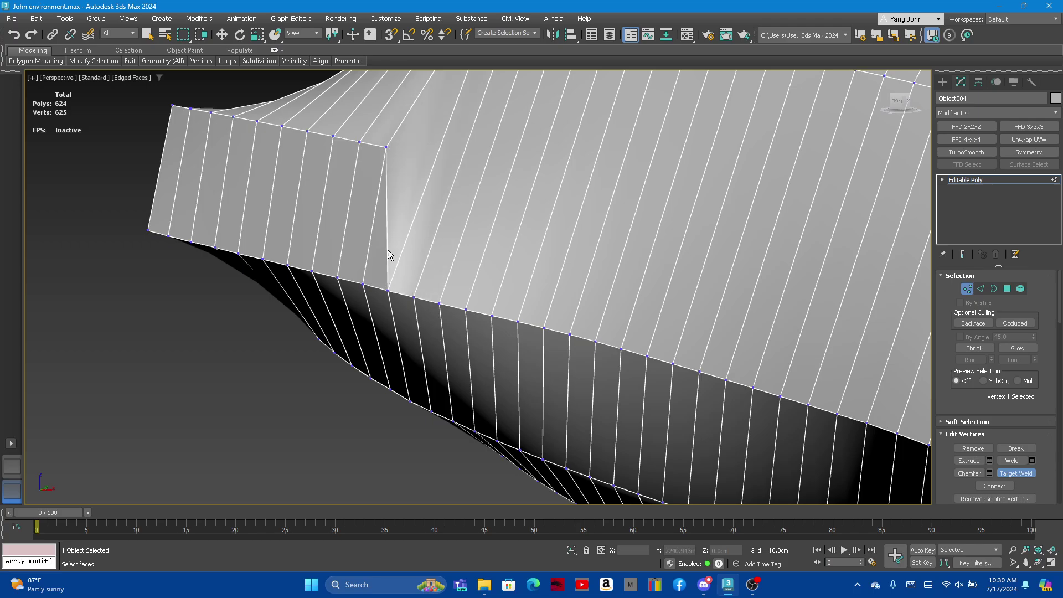
Weld the rest of the strip's top vertices down, leaving 614 polygons and 615 vertices
left_click(386, 148)
left_click(363, 282)
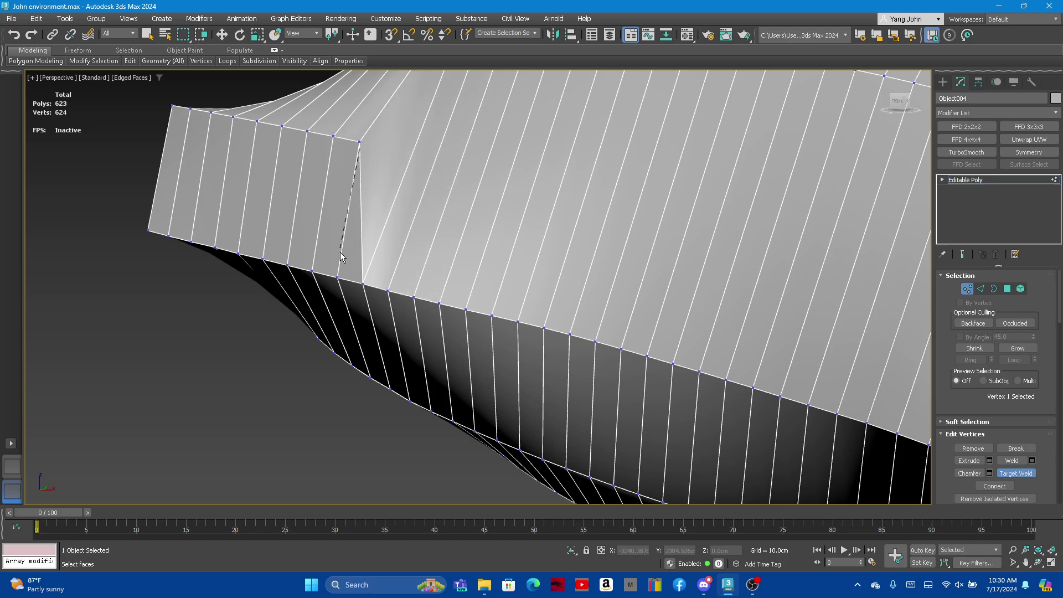
left_click(337, 276)
left_click(308, 264)
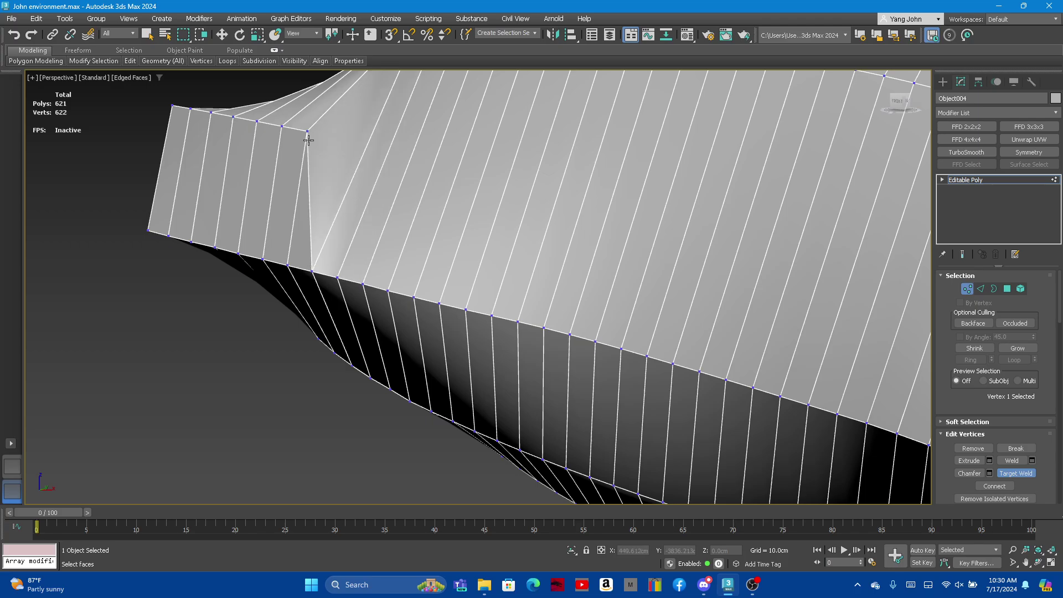
left_click(288, 264)
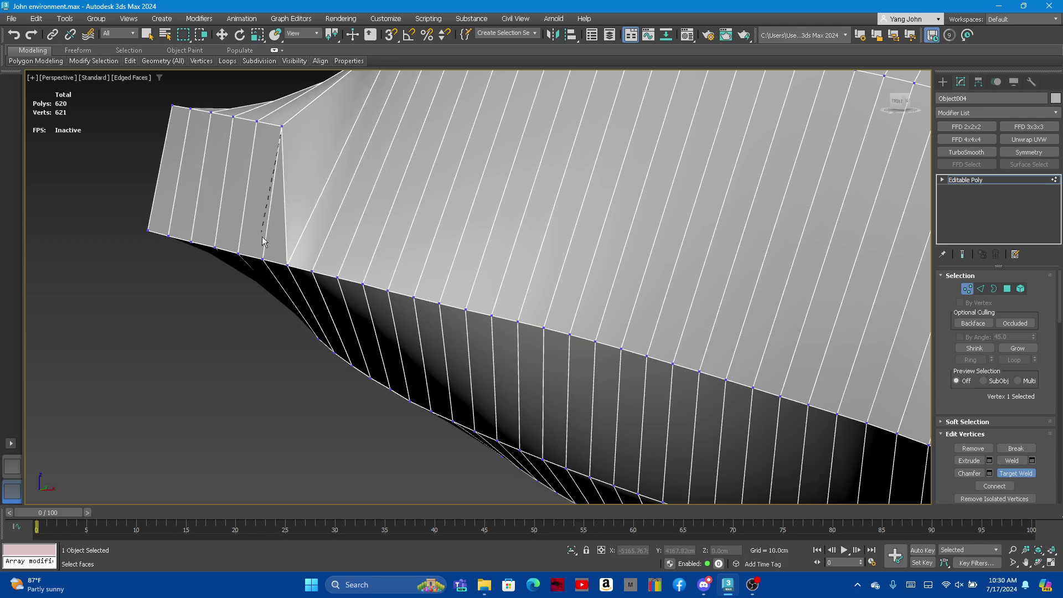
left_click(263, 258)
left_click(238, 253)
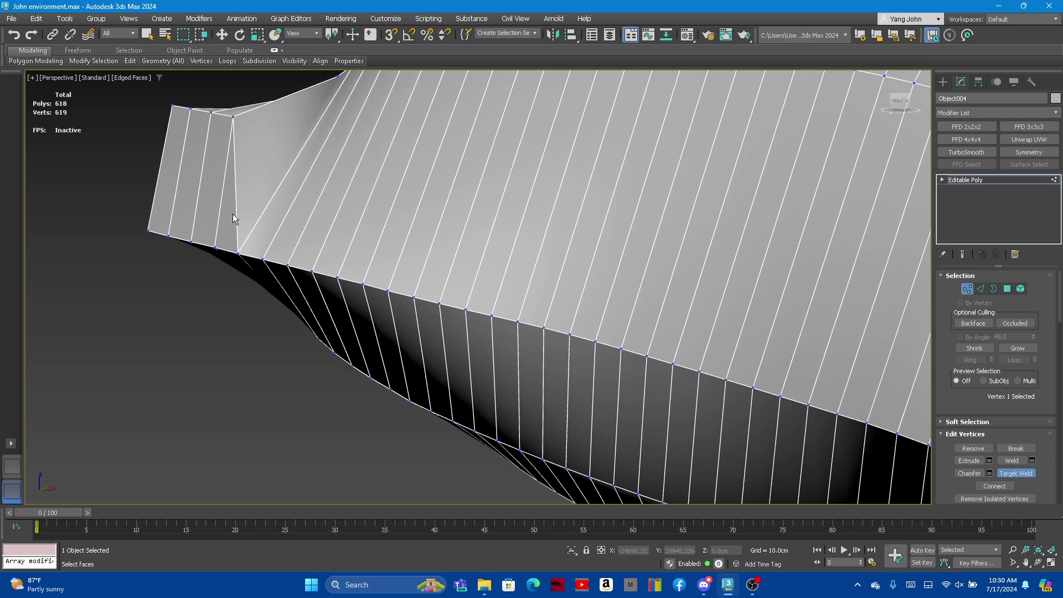
left_click(216, 246)
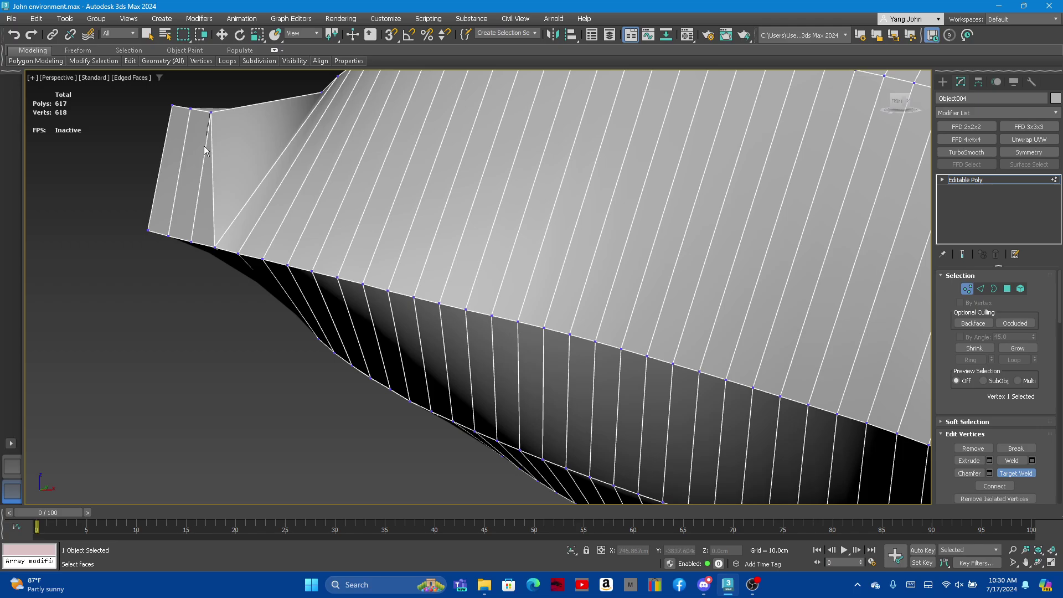
left_click(192, 241)
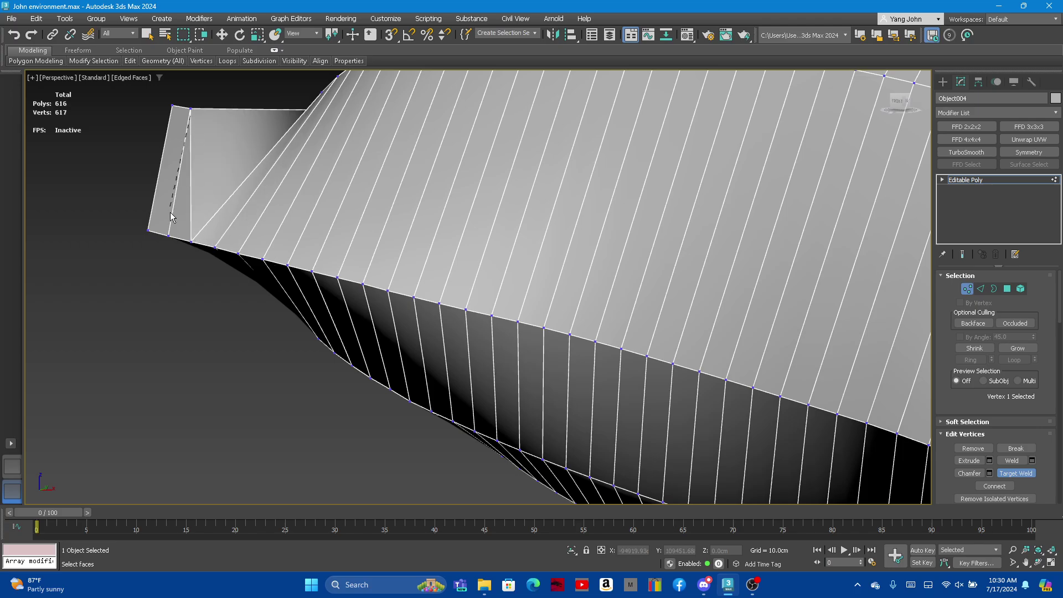
left_click(169, 234)
left_click(148, 229)
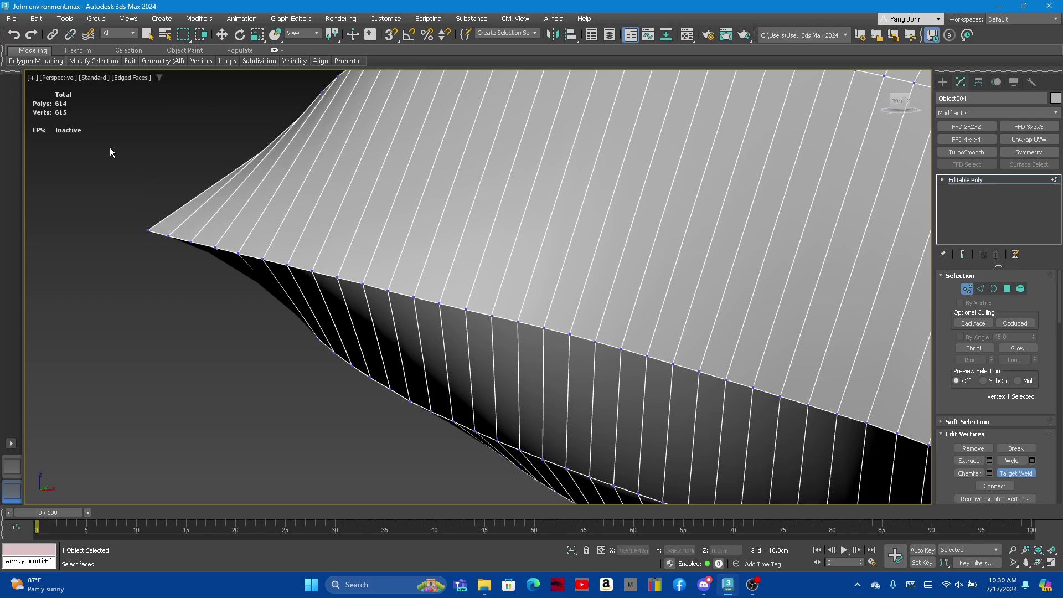
scroll(139, 155, "down", 5)
Weld several vertices near one end of the pillow onto their neighbours
scroll(377, 231, "up", 3)
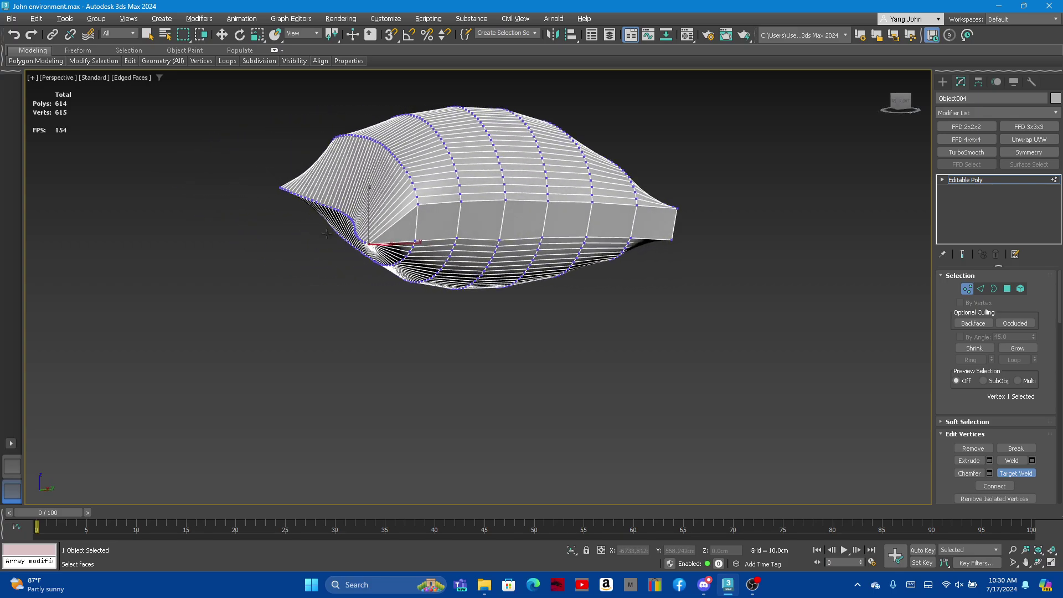
scroll(489, 219, "up", 2)
scroll(488, 220, "up", 3)
scroll(363, 201, "up", 3)
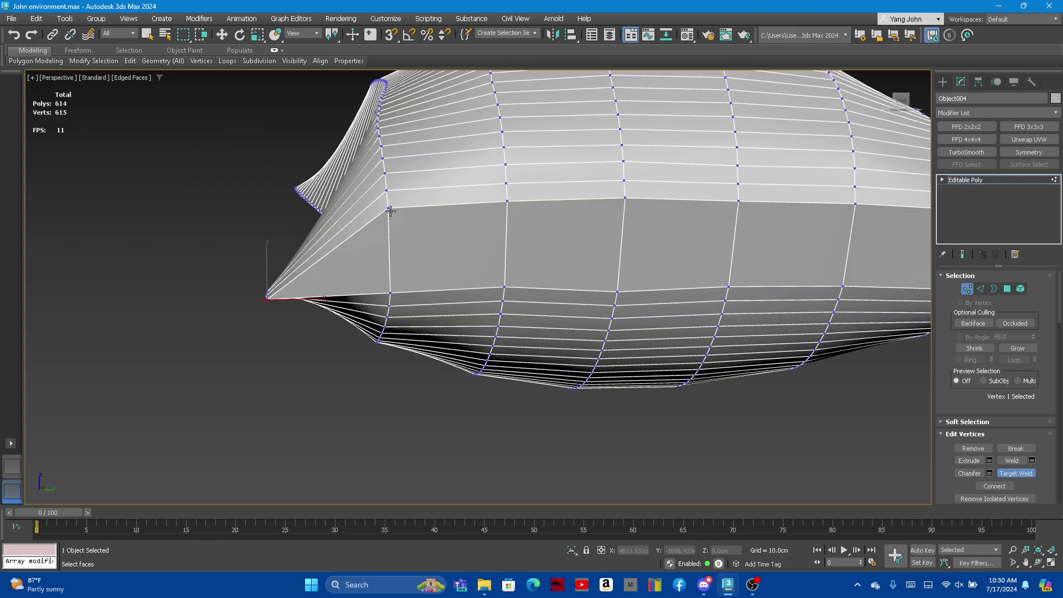
left_click(388, 207)
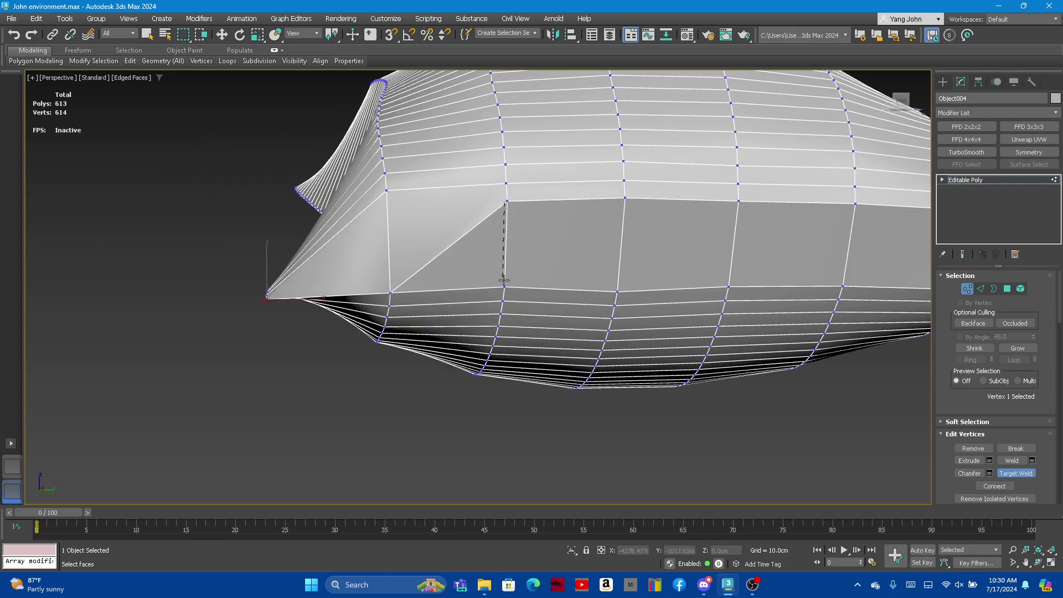
left_click(503, 284)
left_click(622, 283)
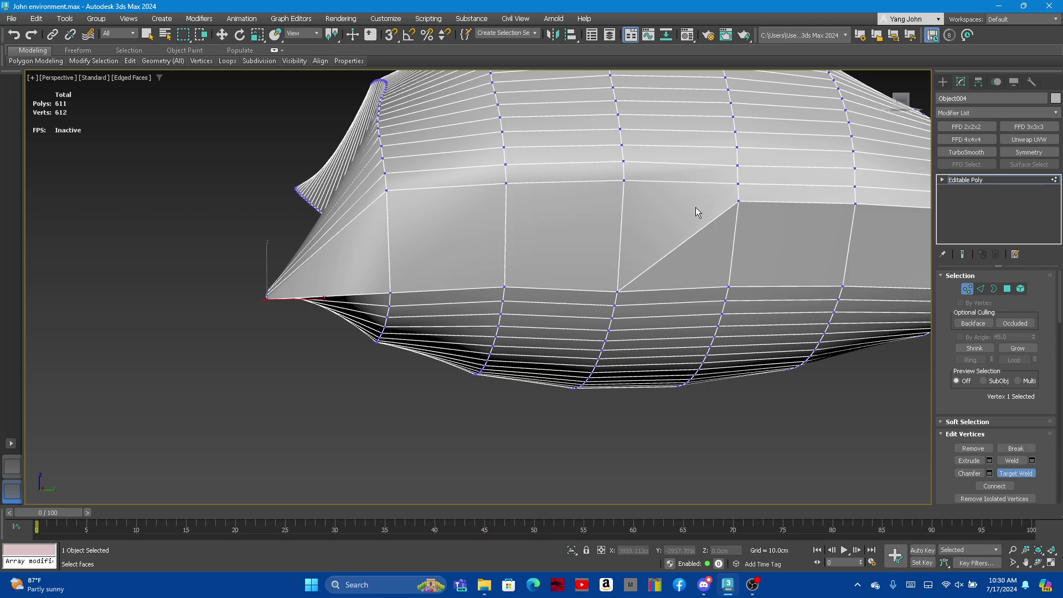
left_click(730, 285)
Weld the vertices at the pillow's other end into their neighbours
mouse_move(522, 202)
middle_mouse_down("alt")
mouse_move(355, 208)
mouse_move(483, 237)
middle_mouse_up("alt")
left_click(464, 209)
left_click(581, 216)
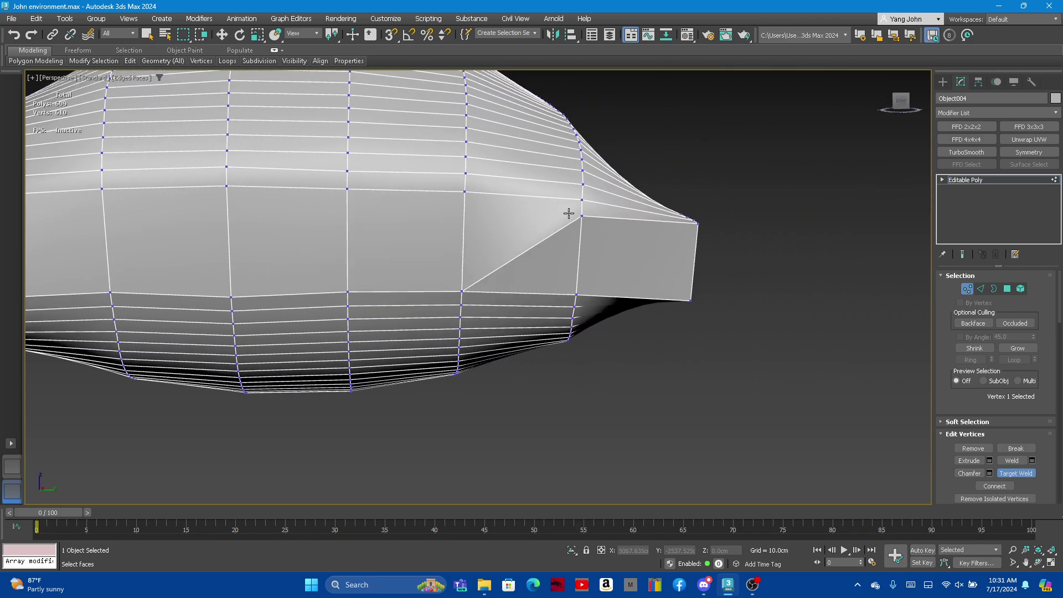
left_click(574, 295)
left_click(690, 300)
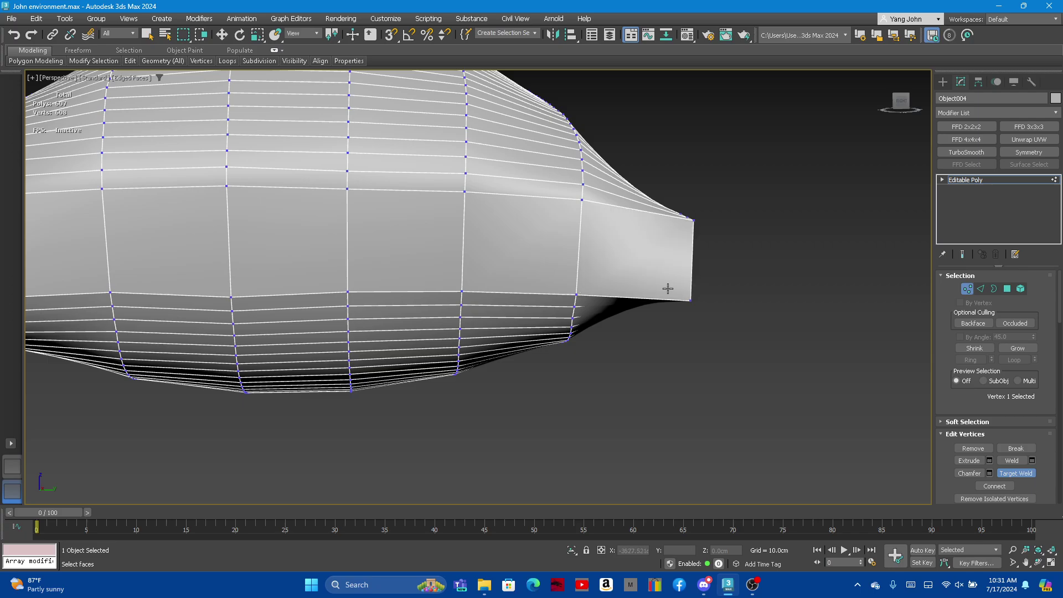
Weld the left corner vertex and another end vertex, then inspect the pillow's end
mouse_move(667, 287)
middle_mouse_down("alt")
mouse_move(656, 263)
mouse_move(651, 286)
mouse_move(356, 273)
middle_mouse_up("alt")
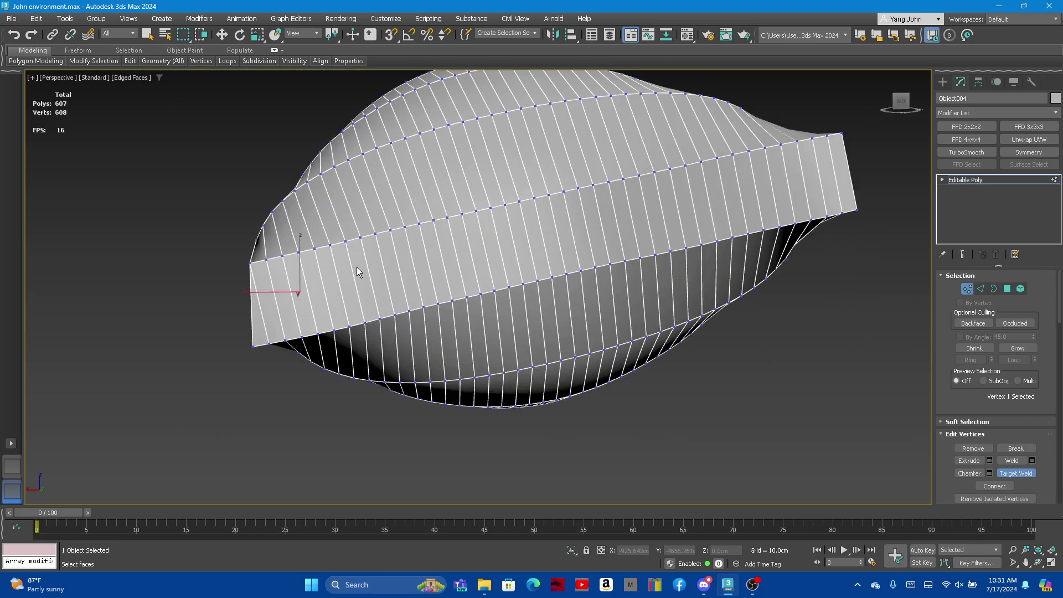
scroll(254, 260, "up", 3)
left_click(251, 265)
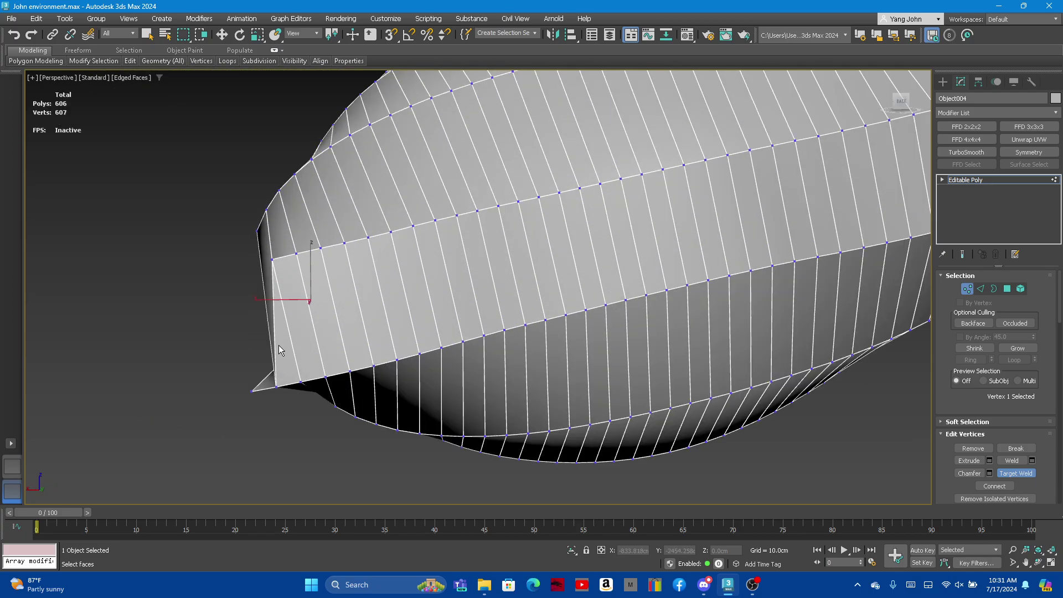
left_click(297, 378)
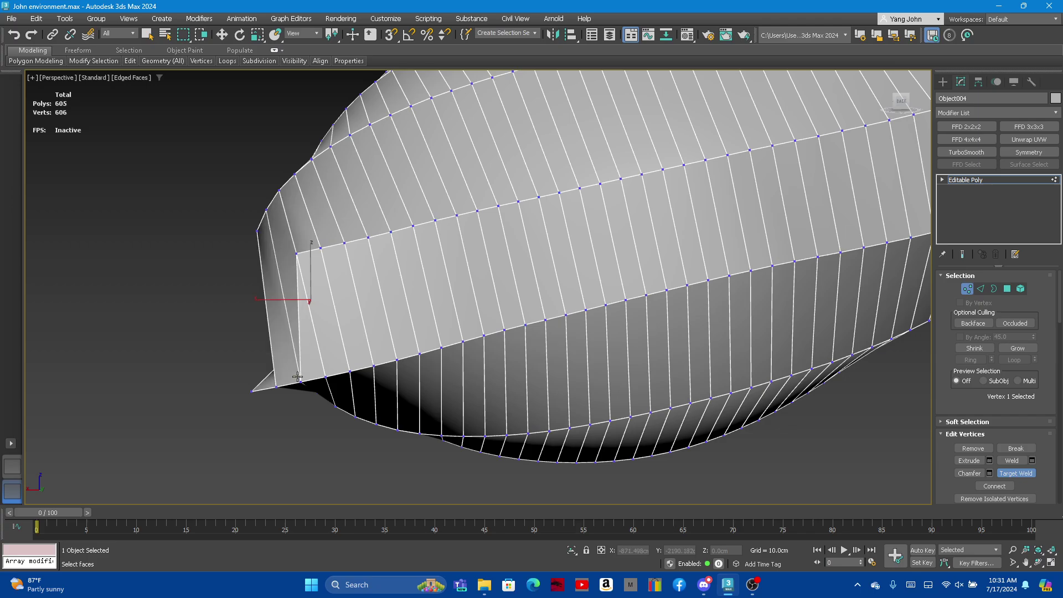
middle_click_drag(298, 378, 344, 347, "alt")
middle_click_drag(517, 375, 489, 362, "alt")
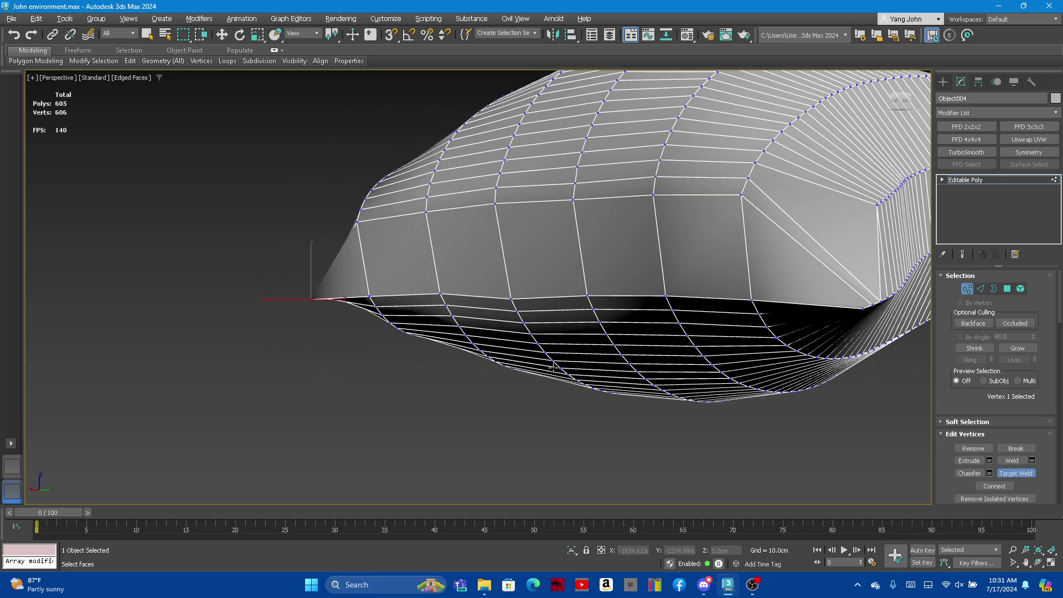
Undo the last two welds and merge an end vertex into its neighbour
key("ctrl+z")
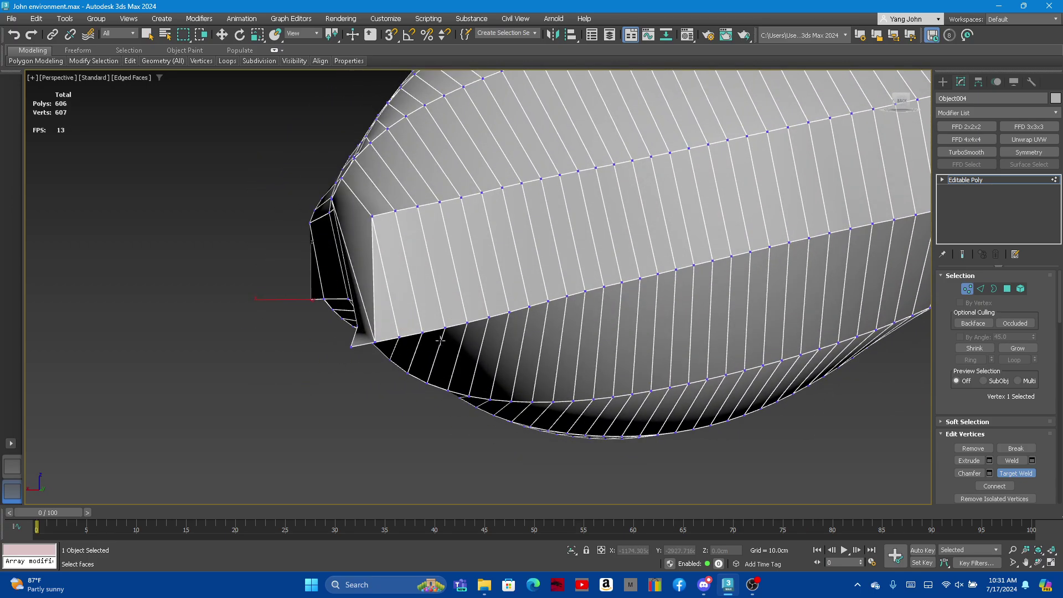
key("ctrl+z")
middle_click_drag(489, 362, 362, 312, "alt")
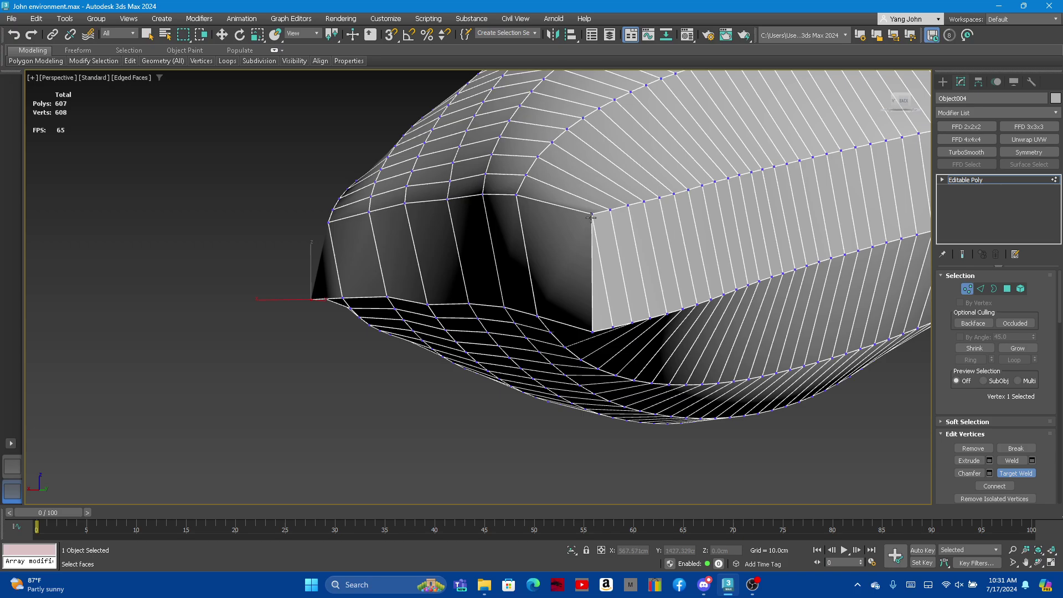
left_click(589, 328)
mouse_move(589, 328)
middle_mouse_down("alt")
mouse_move(689, 325)
mouse_move(583, 308)
mouse_move(529, 278)
middle_mouse_up("alt")
scroll(689, 325, "up", 5)
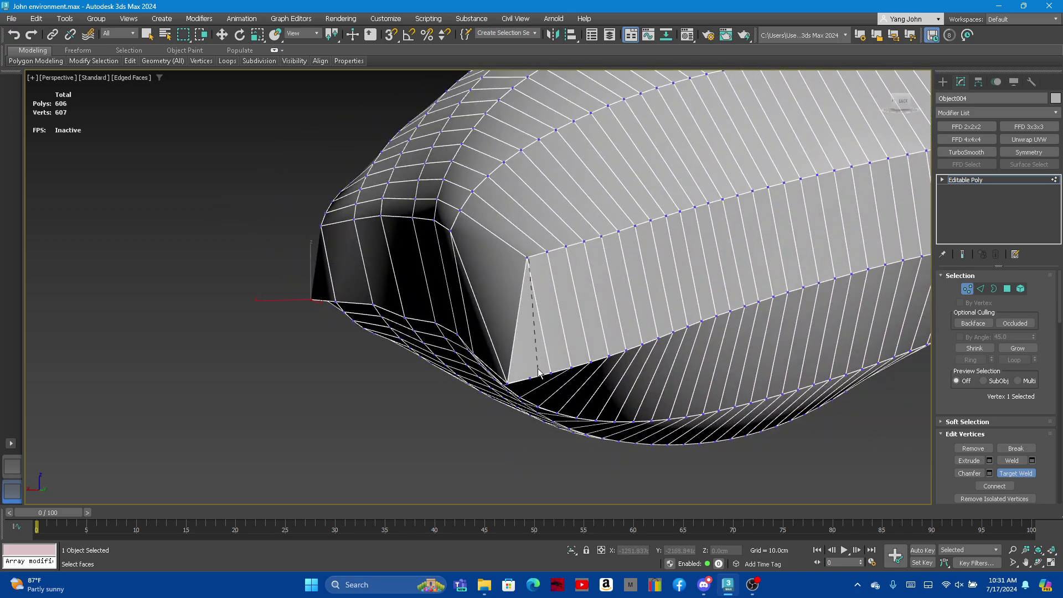
mouse_move(527, 380)
middle_mouse_down("alt")
mouse_move(515, 349)
mouse_move(512, 220)
mouse_move(527, 161)
middle_mouse_up("alt")
Switch to Move and inspect the pillow's side and underside
key("w")
scroll(527, 153, "up", 2)
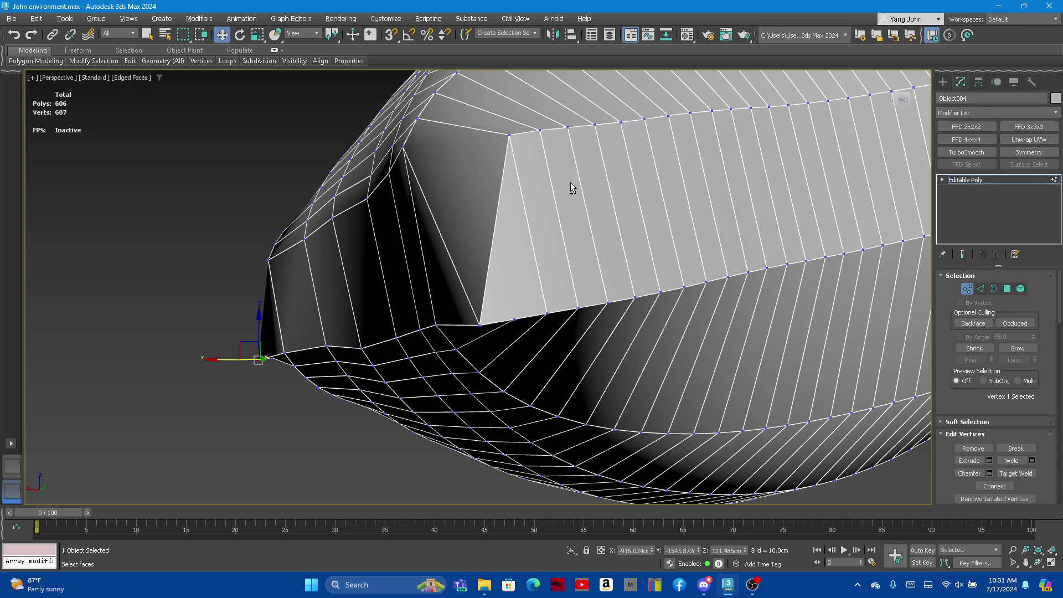
mouse_move(570, 182)
middle_mouse_down("alt")
mouse_move(681, 197)
mouse_move(716, 216)
mouse_move(572, 193)
middle_mouse_up("alt")
scroll(572, 194, "up", 3)
scroll(572, 194, "down", 3)
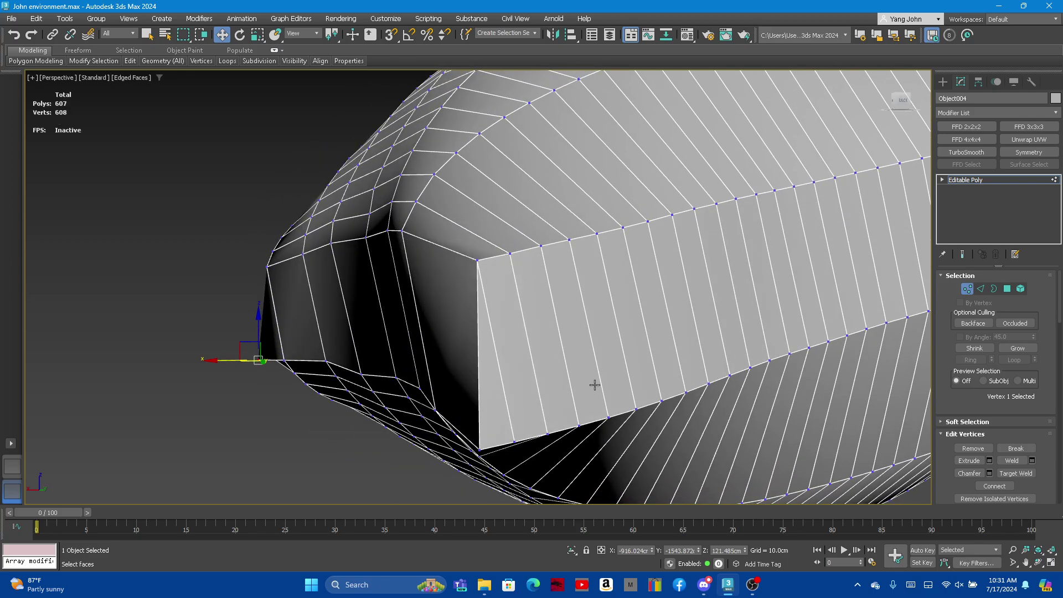
Re-enable Target Weld and merge the side corner vertices, reaching 603 polygons
left_click(1005, 474)
left_click(477, 261)
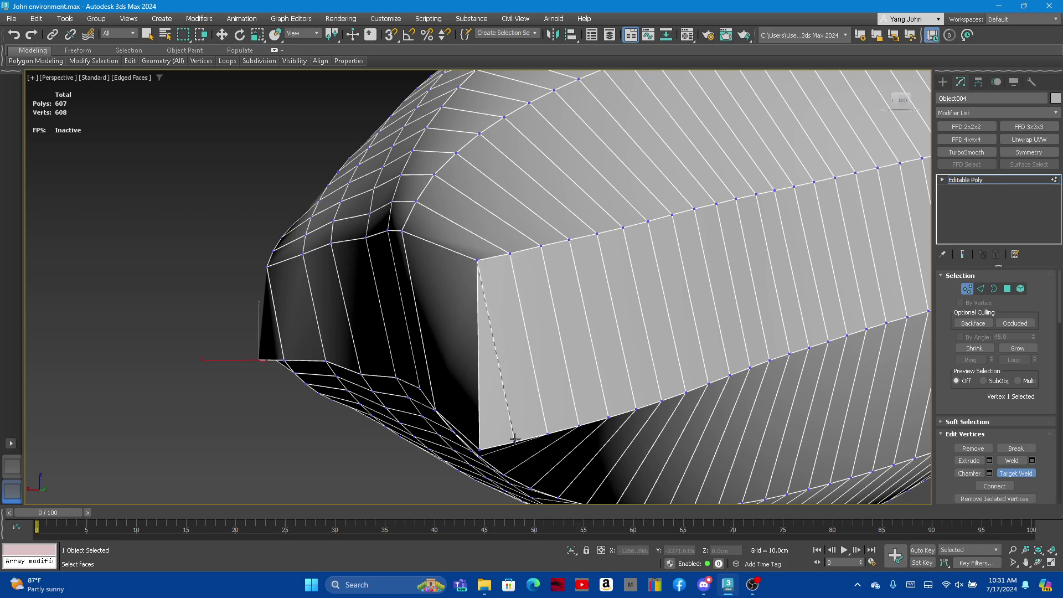
left_click(510, 254)
left_click(546, 432)
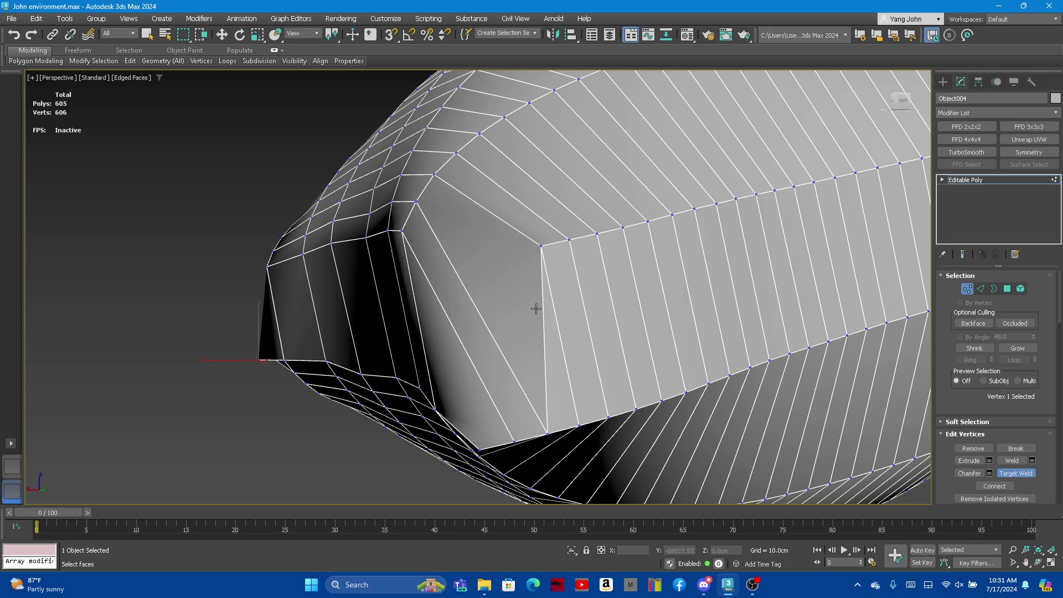
left_click(544, 246)
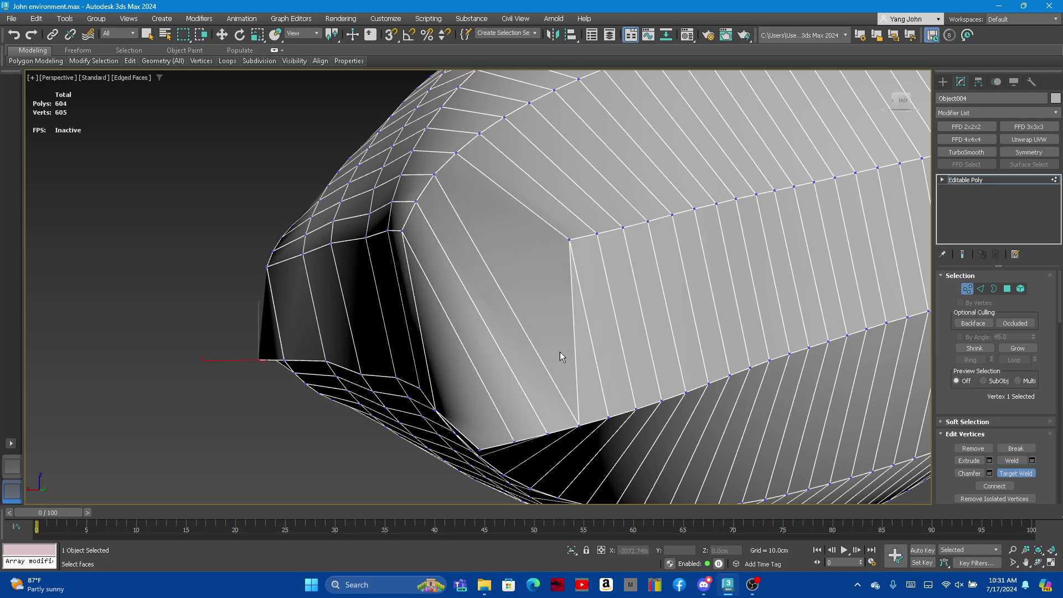
left_click(607, 415)
scroll(593, 393, "up", 3)
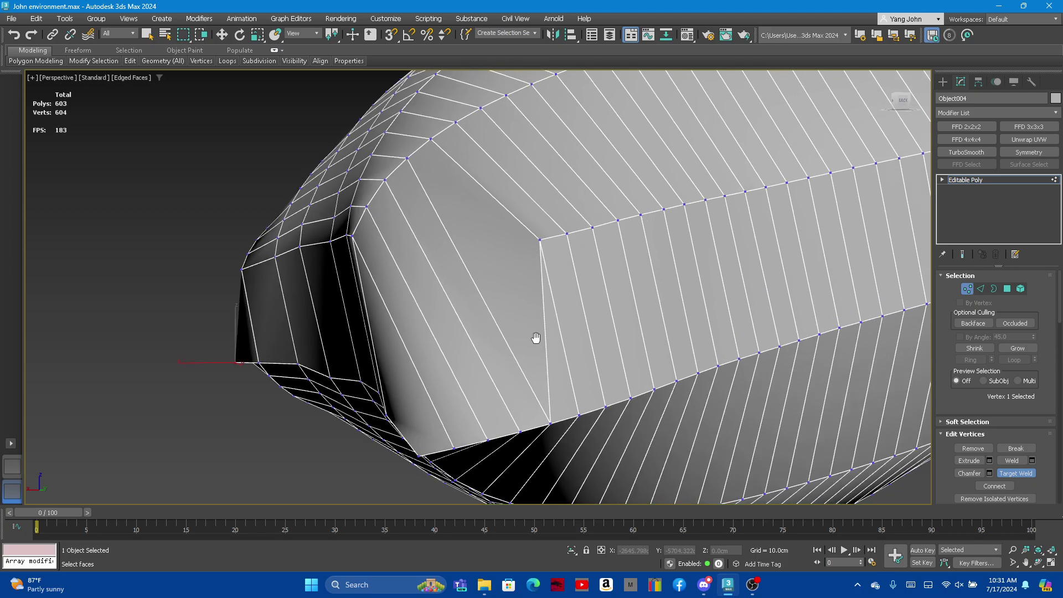
middle_click_drag(534, 339, 164, 323)
Target-weld the first row of extra side-band vertices onto their lower neighbours
left_click(171, 285)
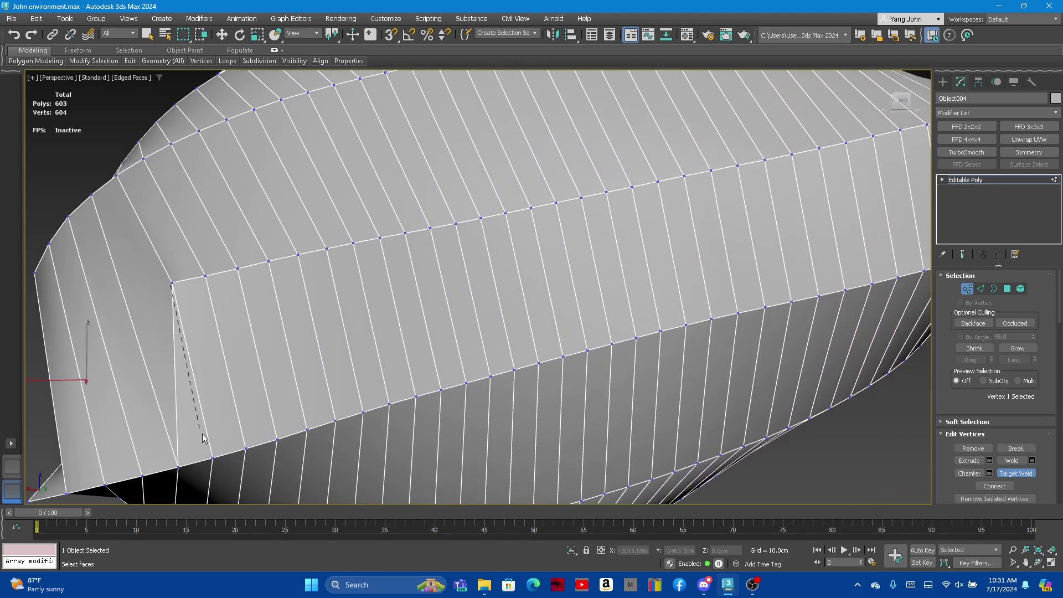
left_click(206, 275)
left_click(242, 443)
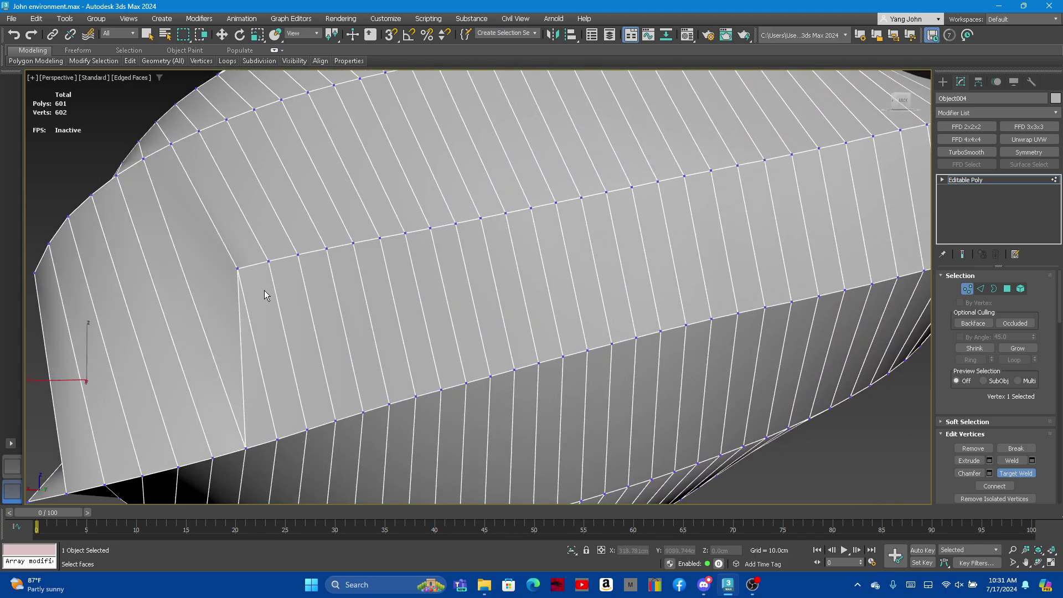
left_click(276, 439)
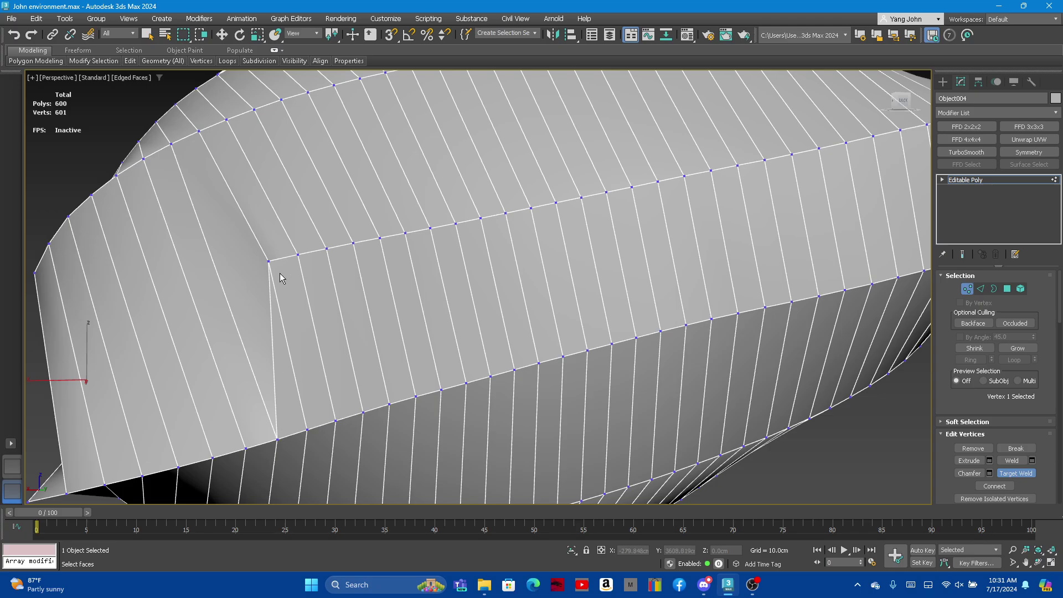
left_click(309, 431)
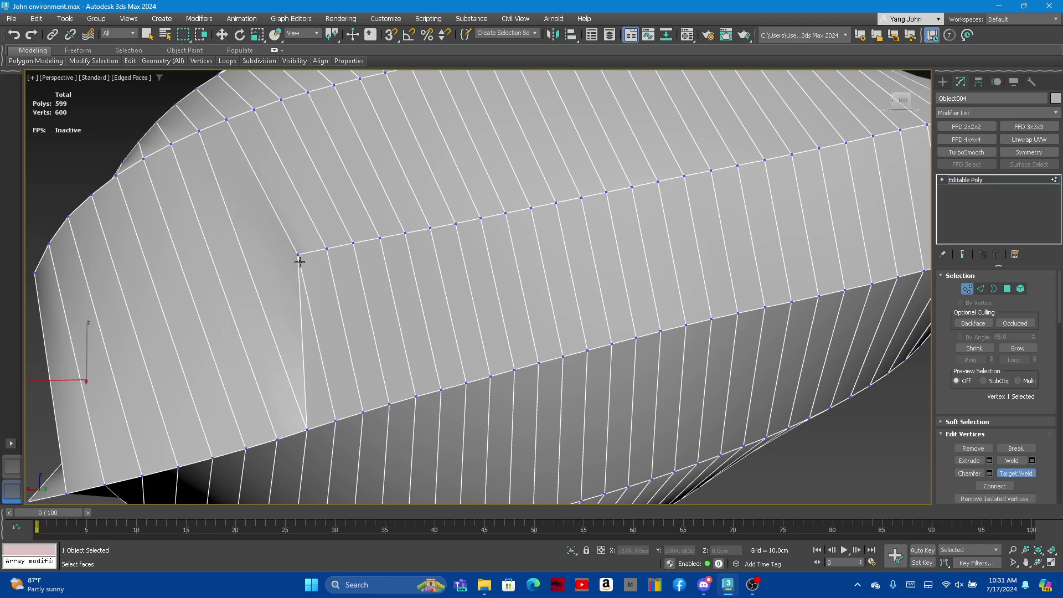
left_click(332, 421)
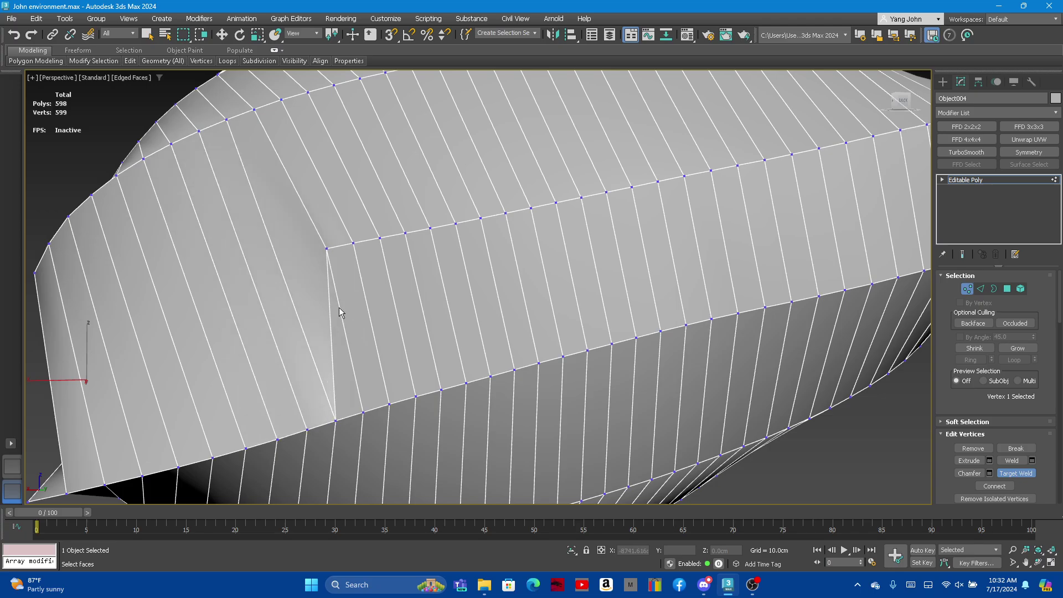
left_click(361, 412)
left_click(386, 403)
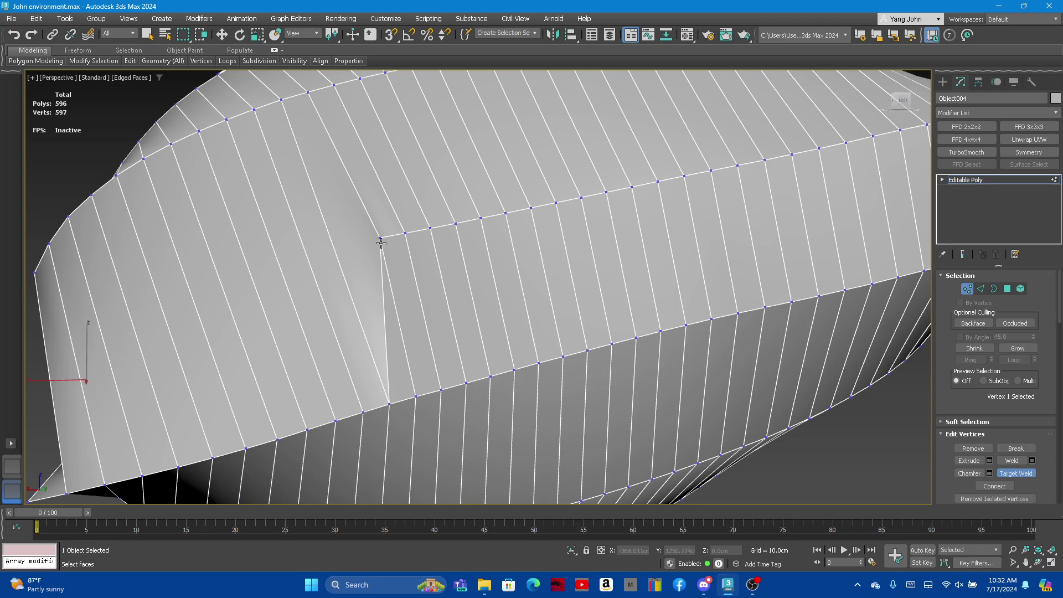
left_click(411, 393)
left_click(404, 233)
left_click(442, 388)
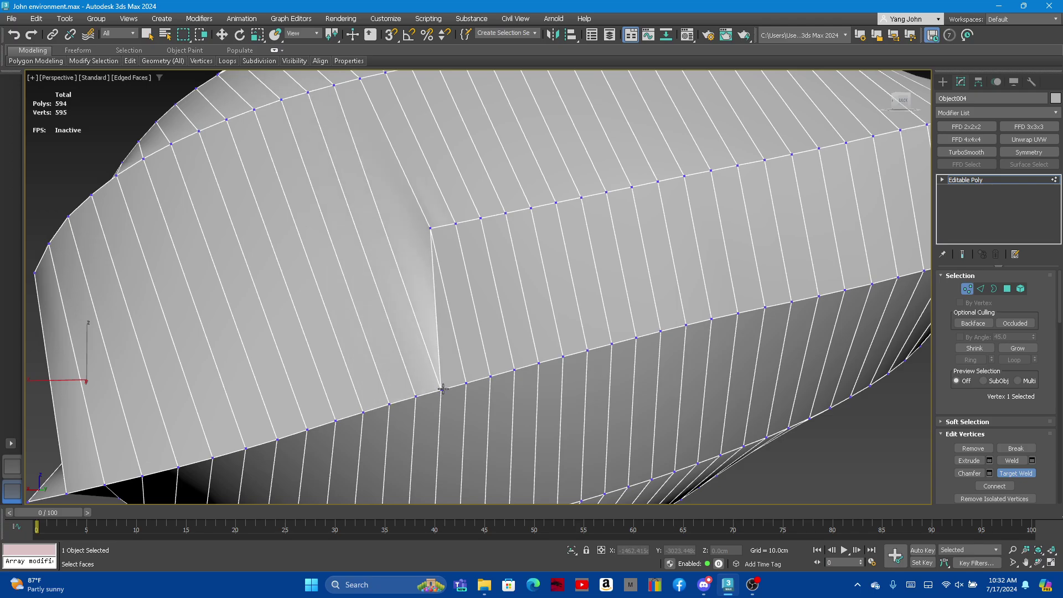
left_click(465, 381)
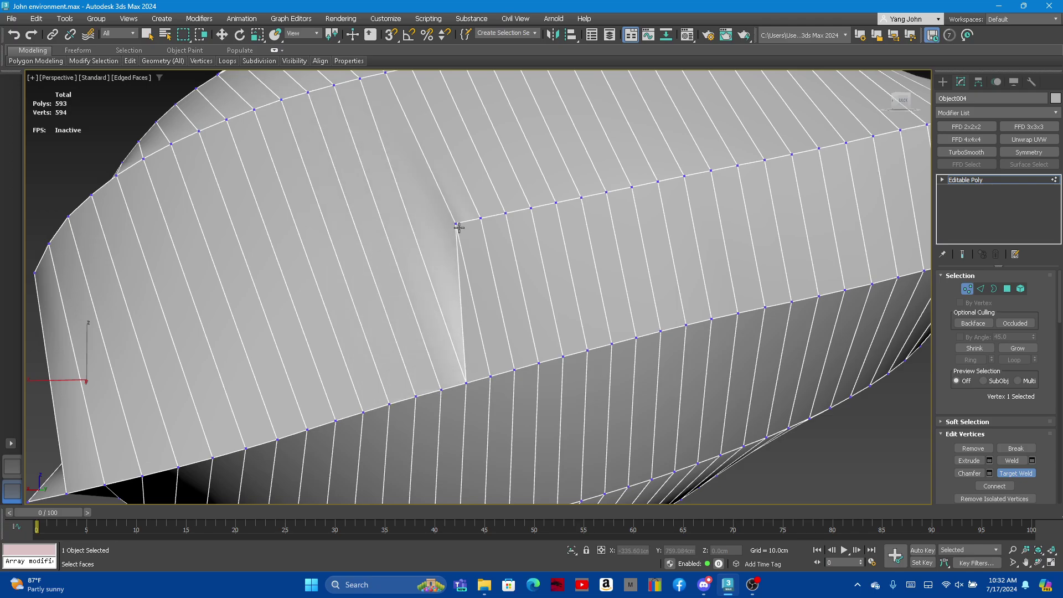
left_click(490, 370)
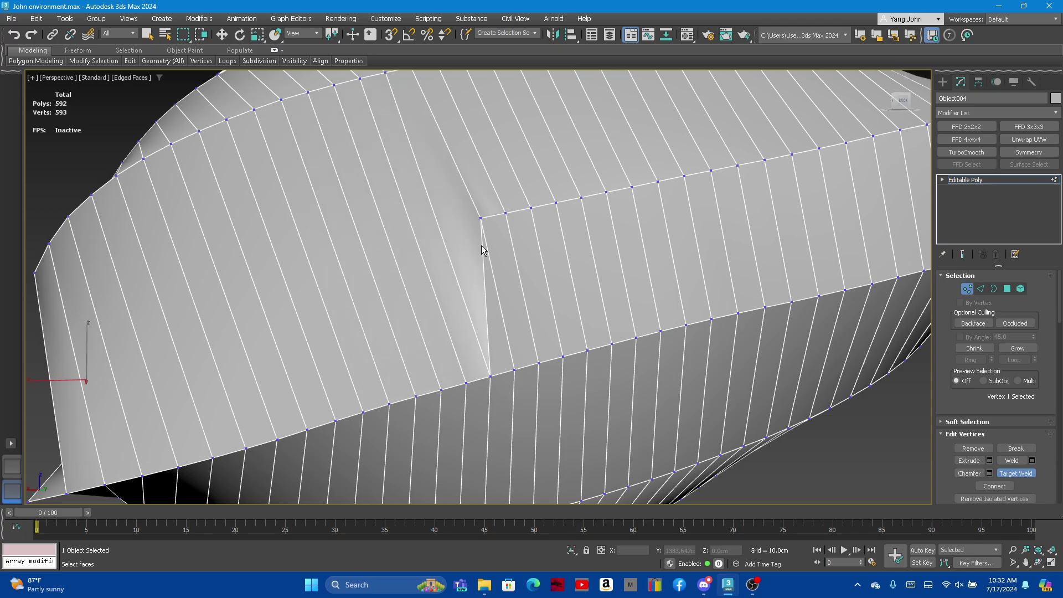
left_click(512, 367)
left_click(538, 362)
Target-weld the next stretch of top vertices along the pillow's side
middle_click_drag(541, 360, 211, 392)
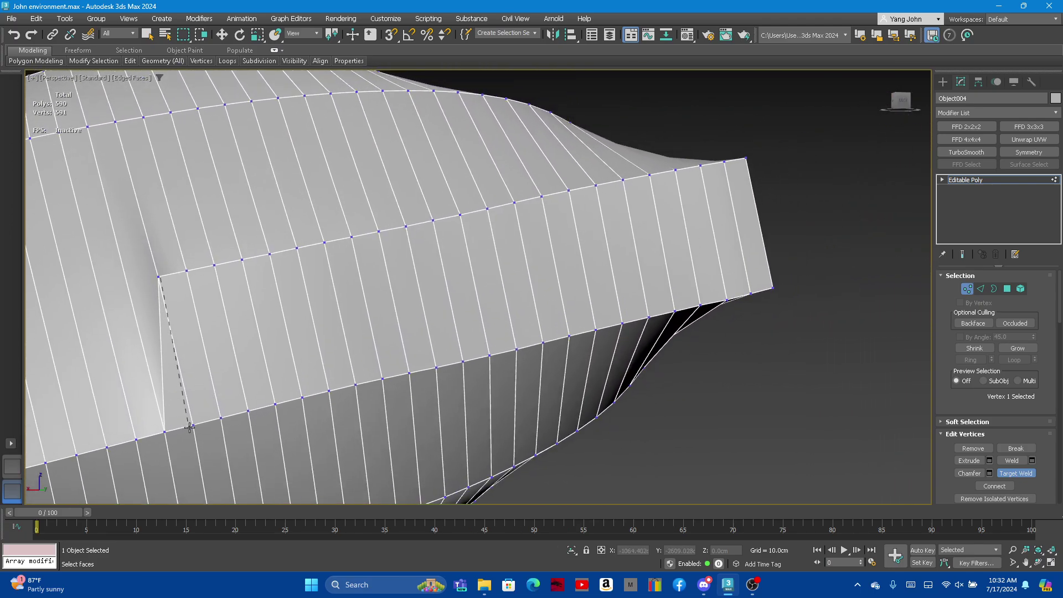
left_click_drag(160, 278, 187, 270)
left_click(214, 265)
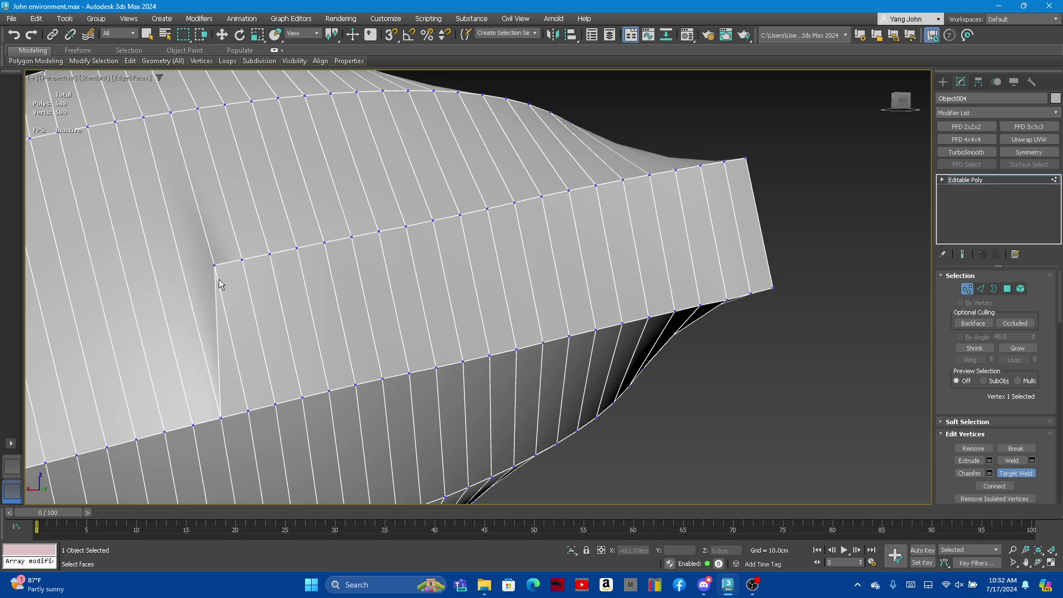
left_click(242, 259)
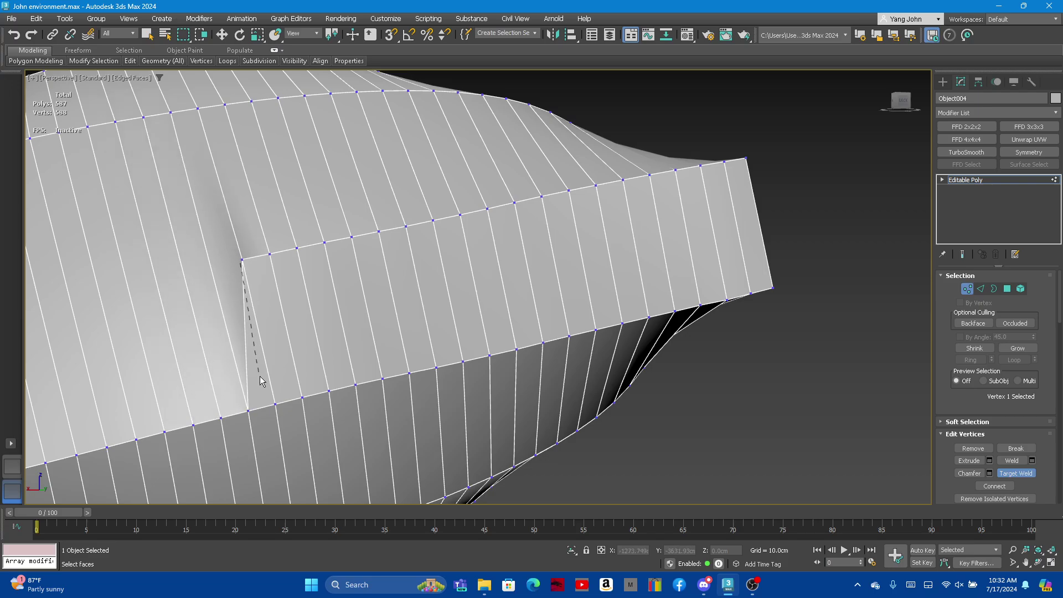
left_click(270, 254)
left_click(297, 249)
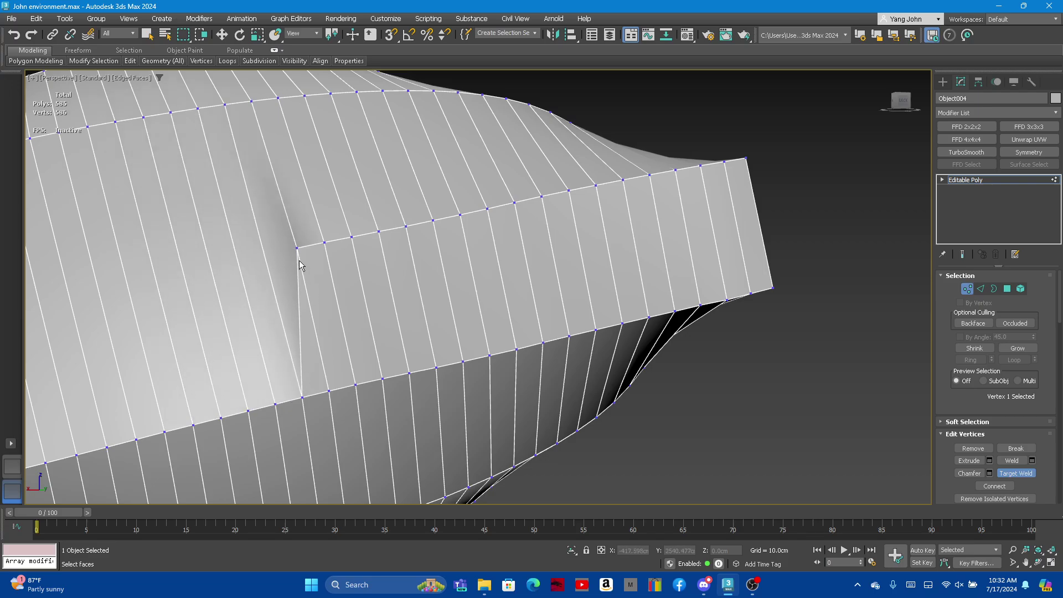
left_click(324, 242)
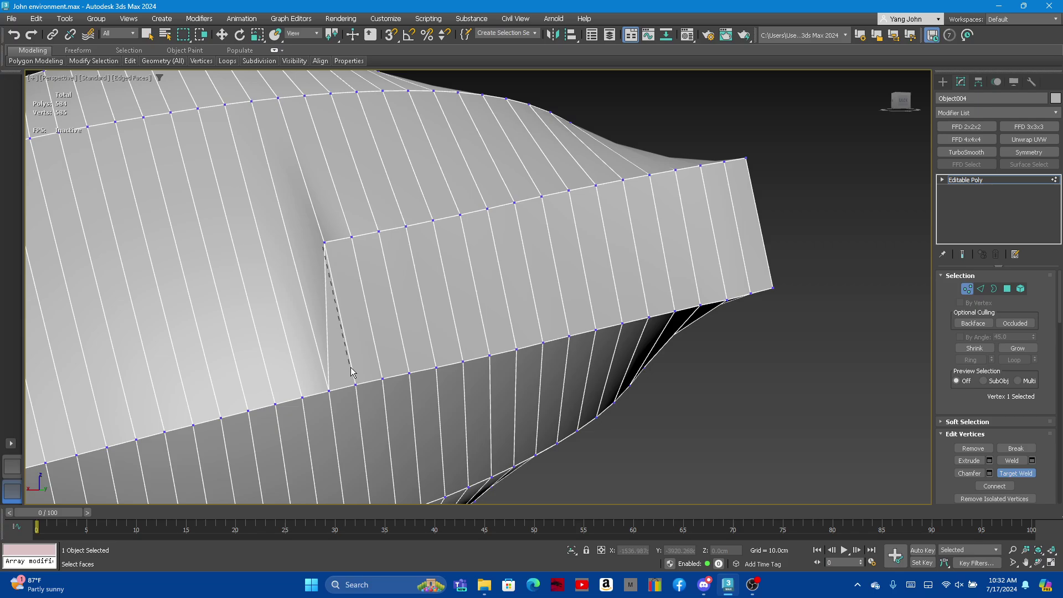
left_click(351, 238)
left_click_drag(352, 237, 379, 231)
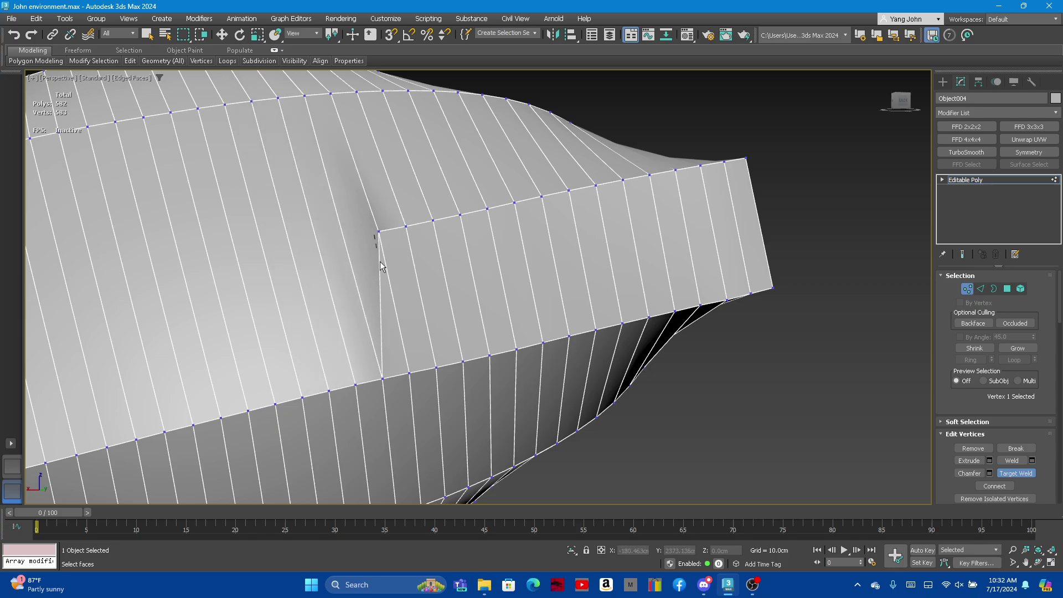
left_click(406, 227)
left_click(433, 220)
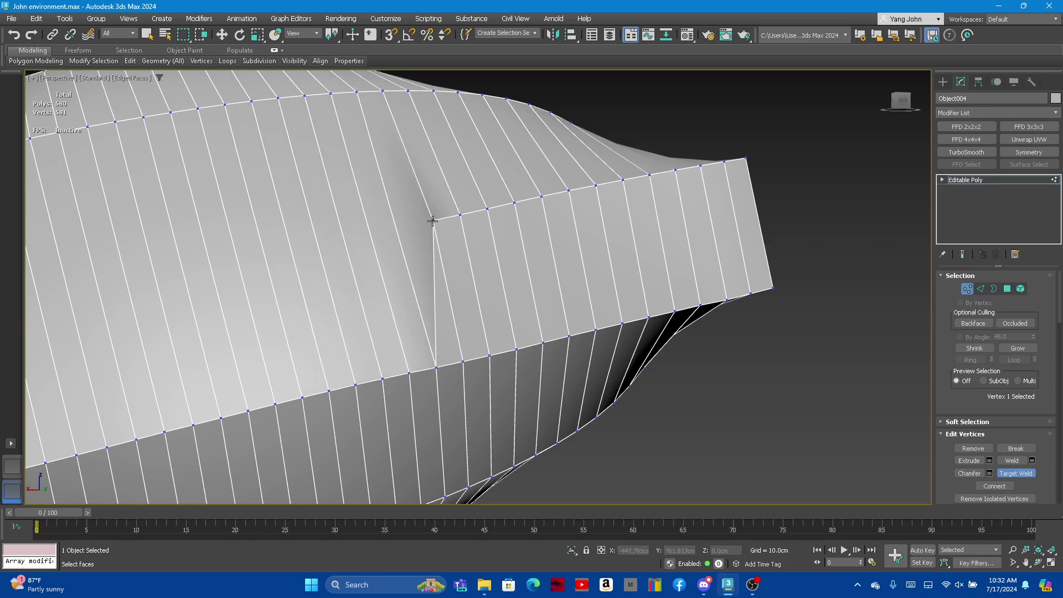
left_click(464, 364)
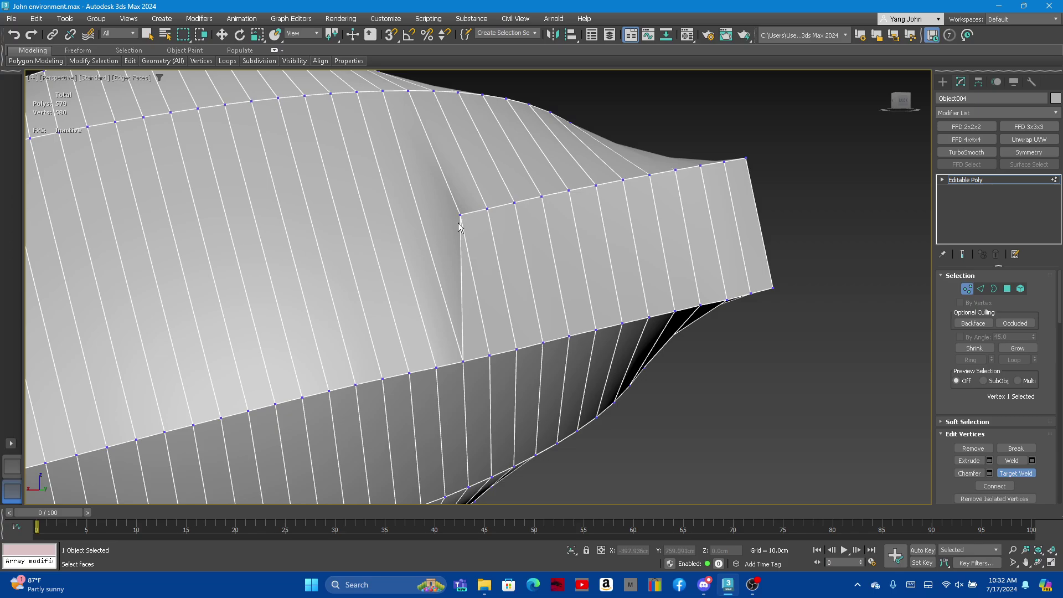
left_click(489, 354)
left_click(517, 350)
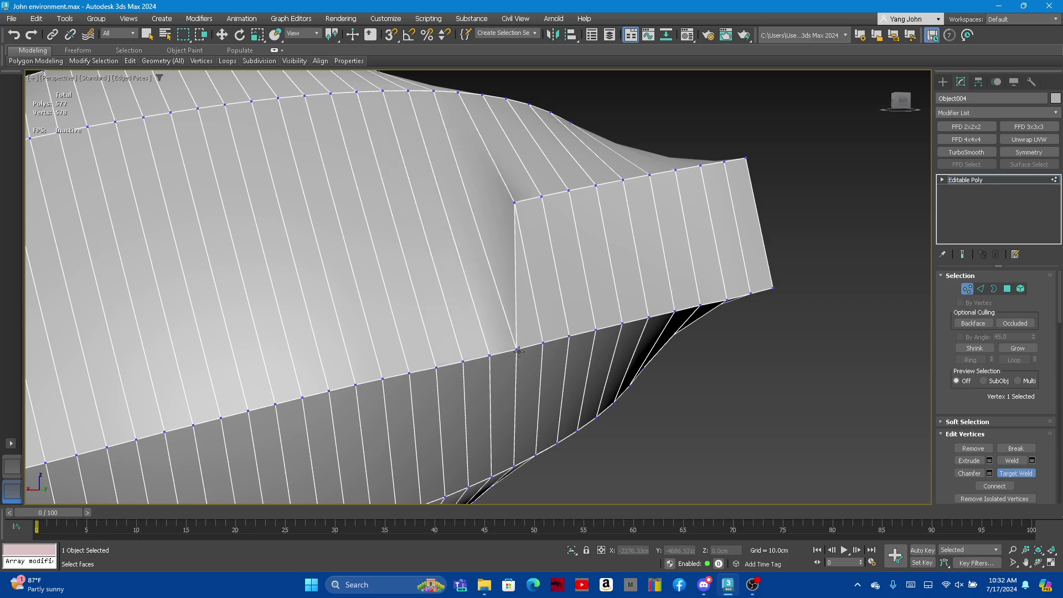
left_click(547, 337)
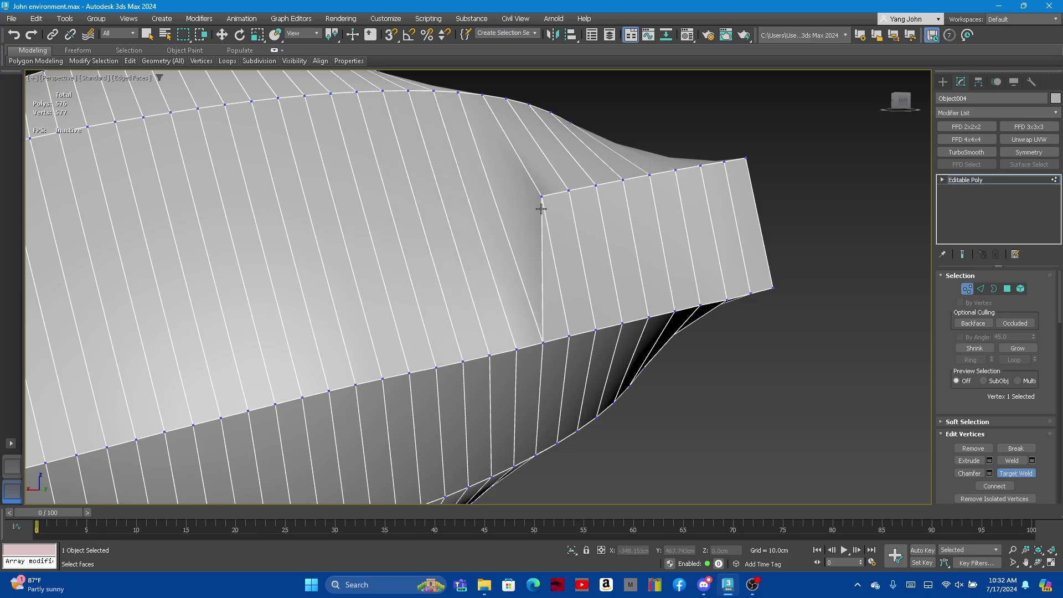
left_click(567, 330)
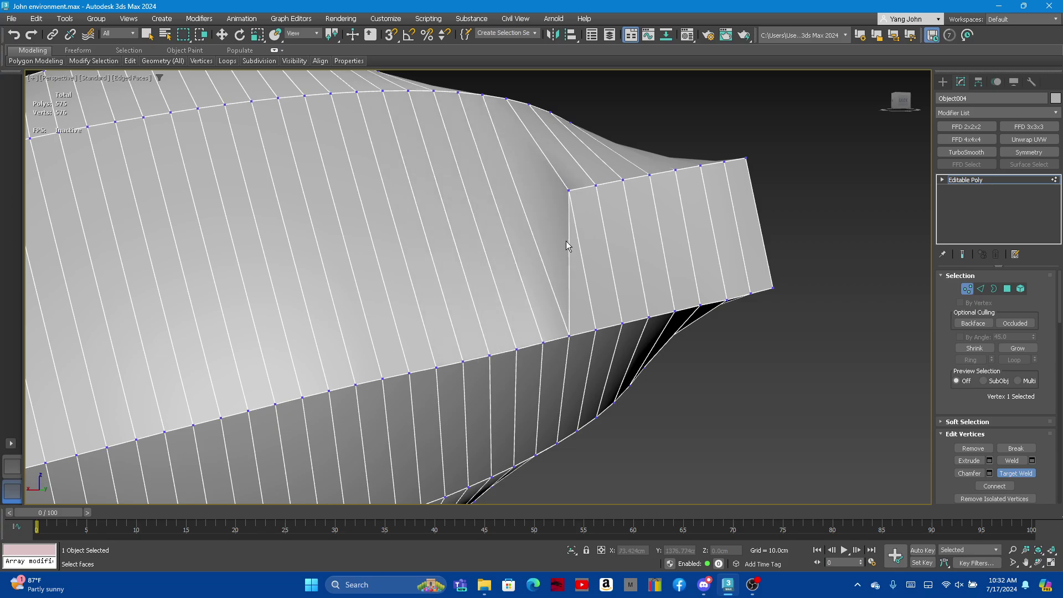
left_click(594, 327)
left_click(620, 302)
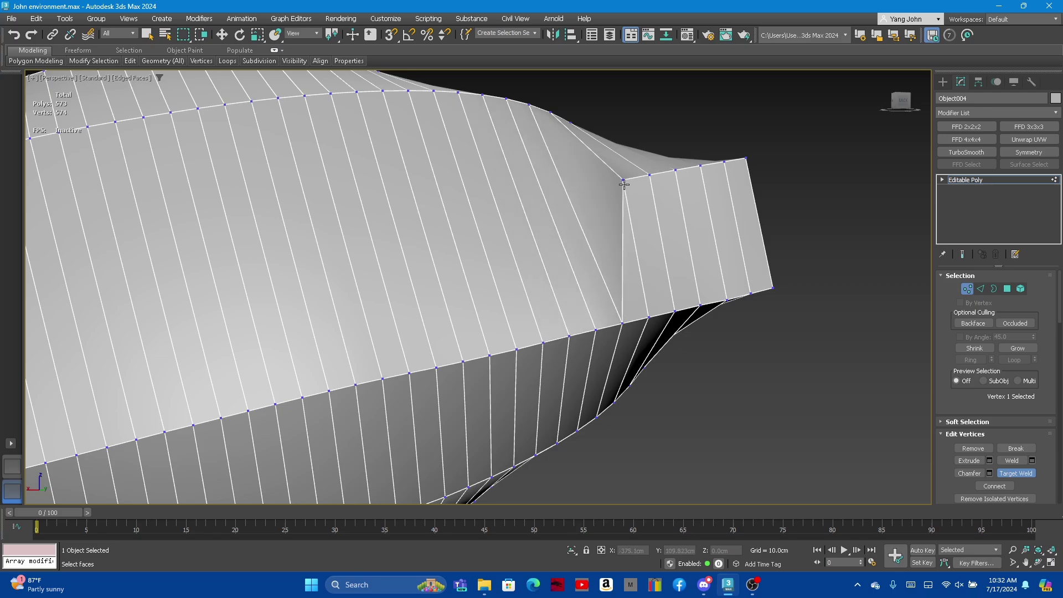
left_click(648, 315)
left_click(651, 185)
left_click(670, 308)
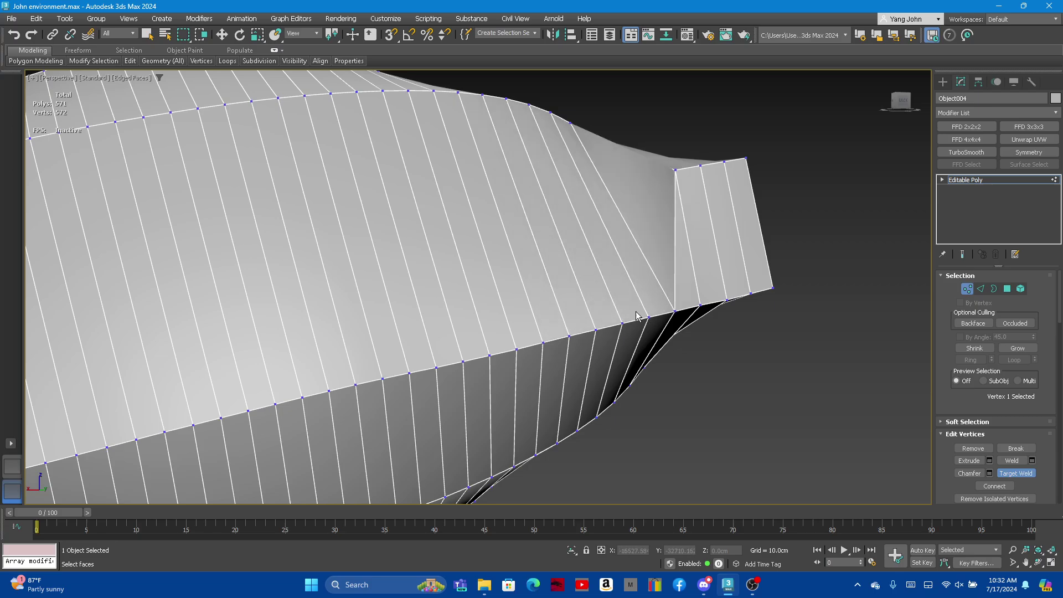
Weld away the remaining top vertices at the pillow's tapered end
mouse_move(638, 318)
middle_mouse_down()
mouse_move(319, 372)
mouse_move(284, 389)
middle_mouse_up()
left_click(326, 249)
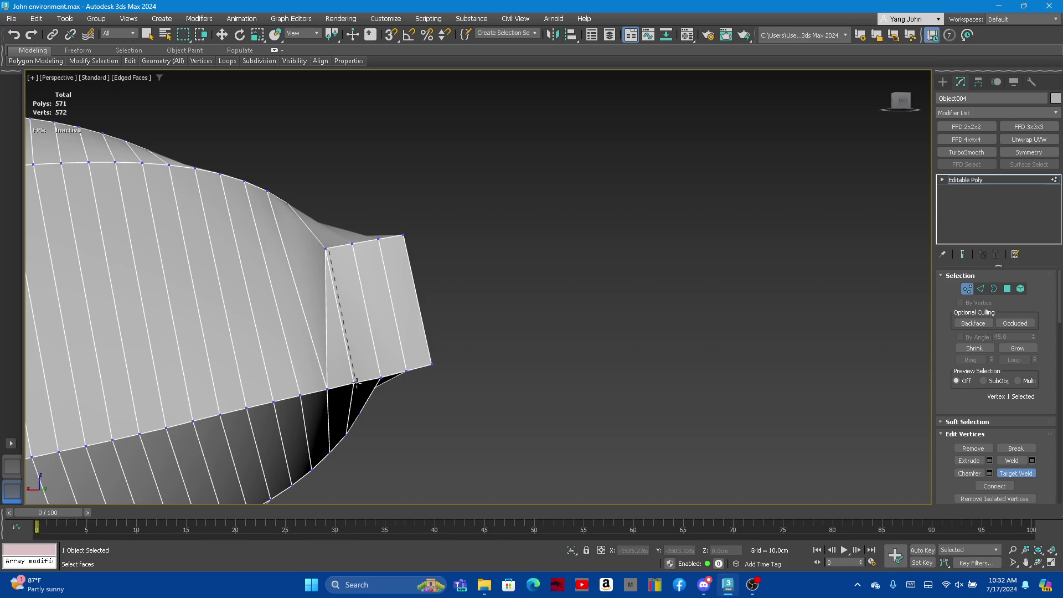
left_click(382, 373)
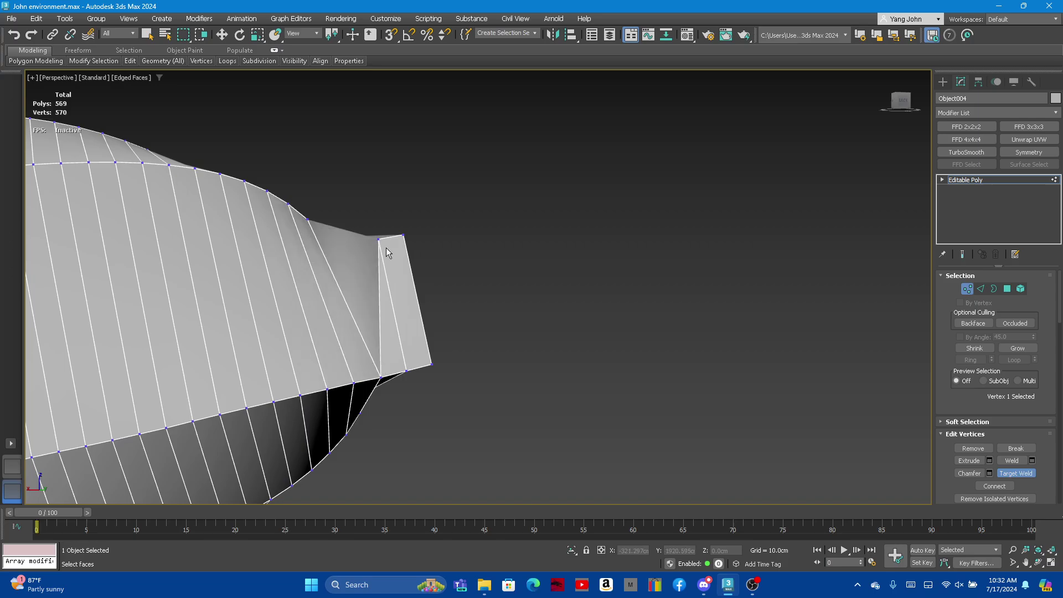
left_click(406, 368)
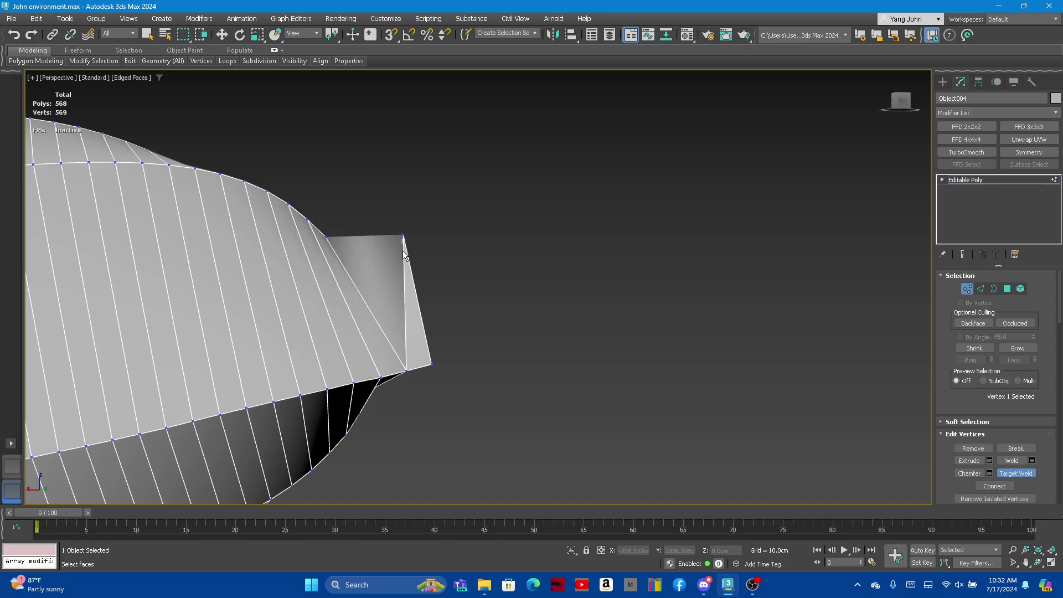
left_click(431, 364)
Weld the middle-band vertices down, leaving Object004 at 560 polygons and 562 vertices
scroll(561, 347, "down", 5)
middle_click_drag(560, 346, 338, 388, "alt")
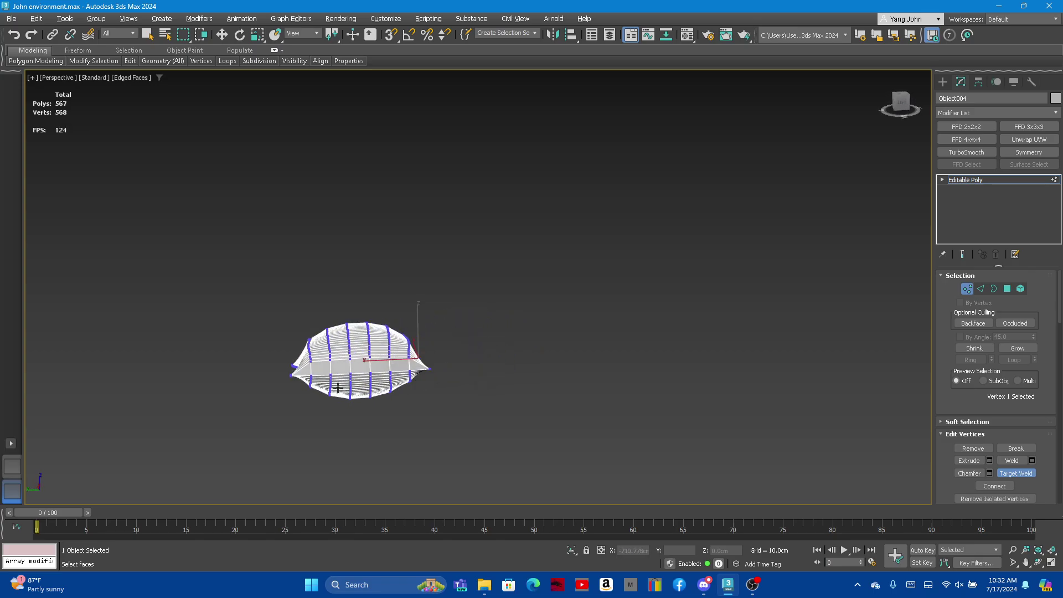
scroll(338, 388, "up", 2)
scroll(326, 332, "up", 3)
left_click(321, 327)
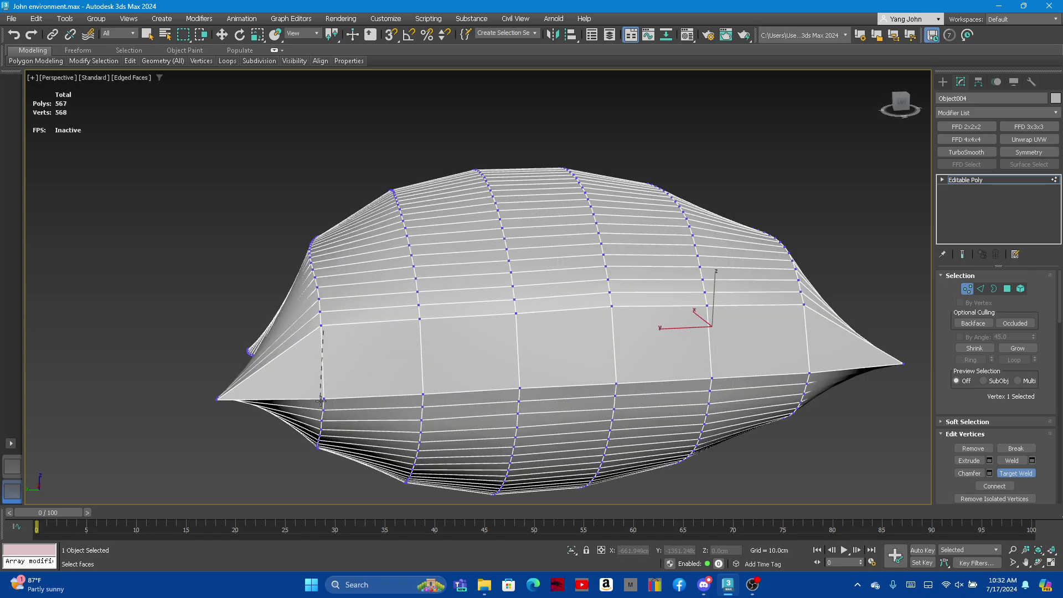
left_click(419, 319)
left_click(419, 320)
left_click(423, 396)
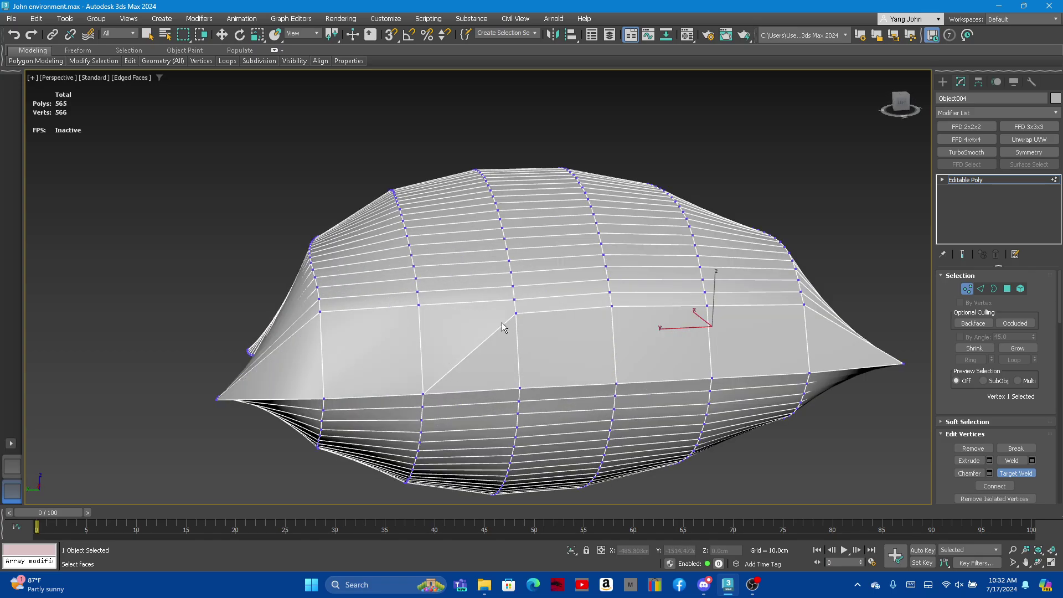
left_click(521, 389)
left_click(612, 306)
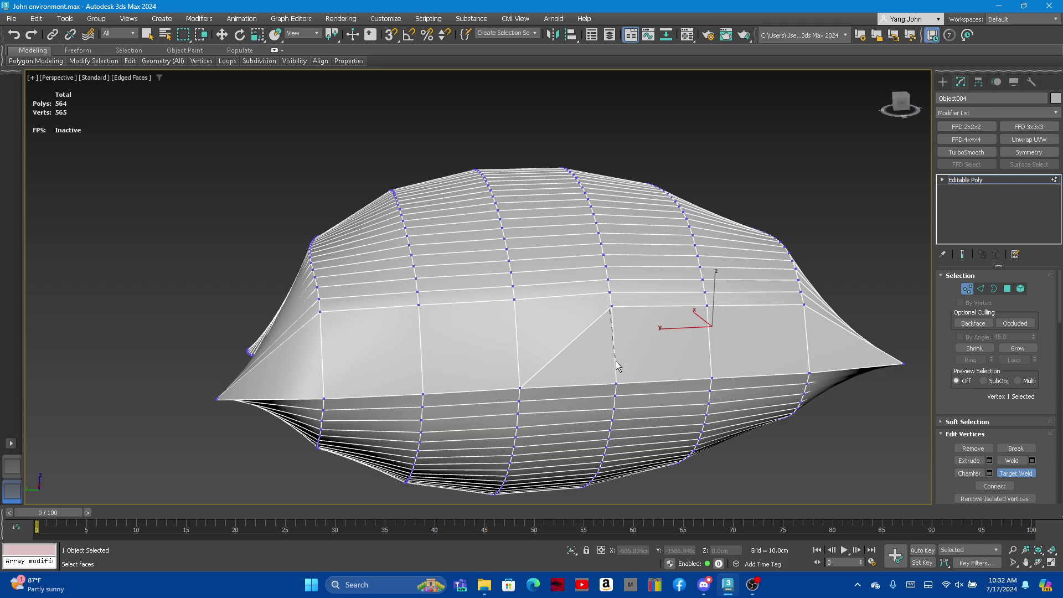
left_click(616, 383)
left_click(706, 309)
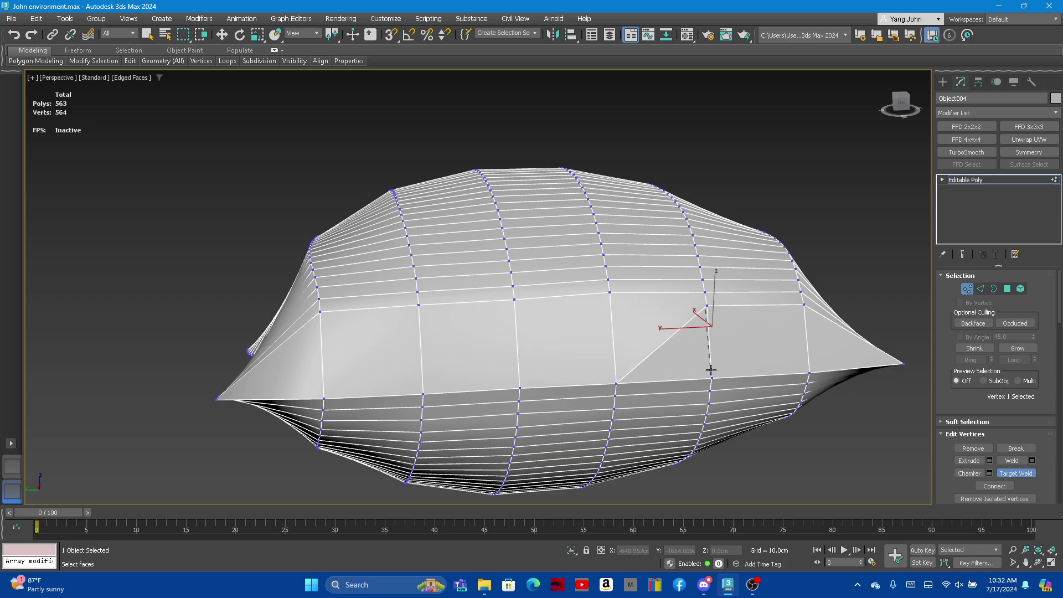
left_click(711, 378)
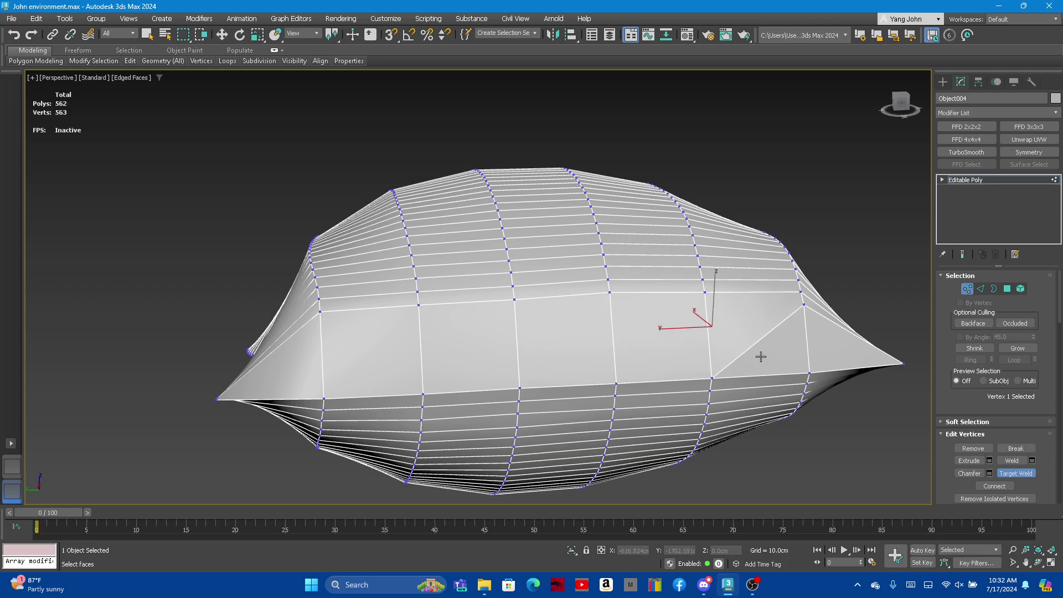
left_click(809, 374)
scroll(772, 348, "down", 3)
middle_click_drag(772, 347, 550, 346, "alt")
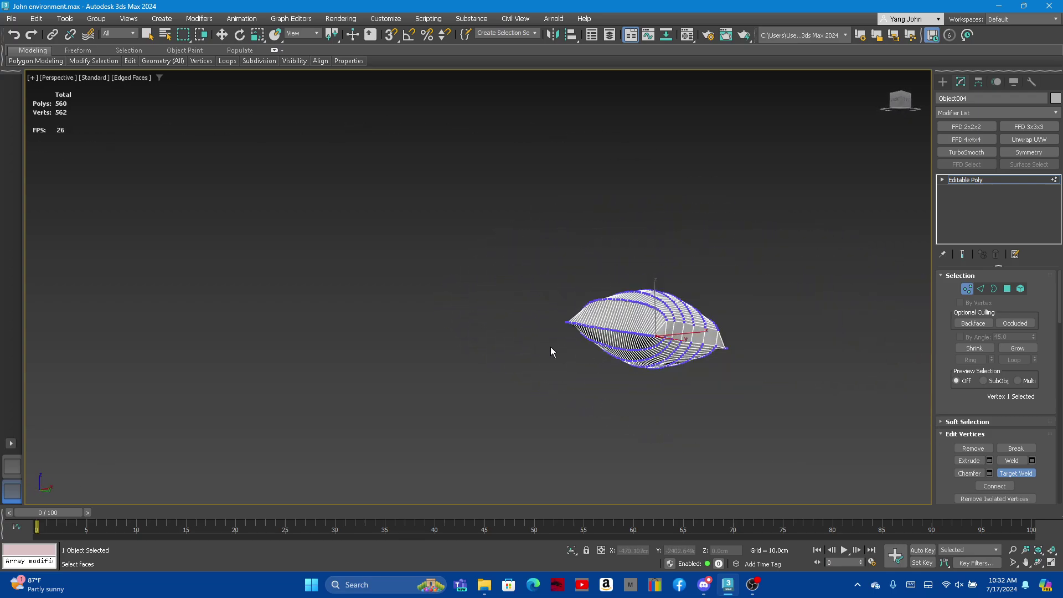
Leave Target Weld and unhide all objects in the bedroom scene
key("w")
right_click(456, 239)
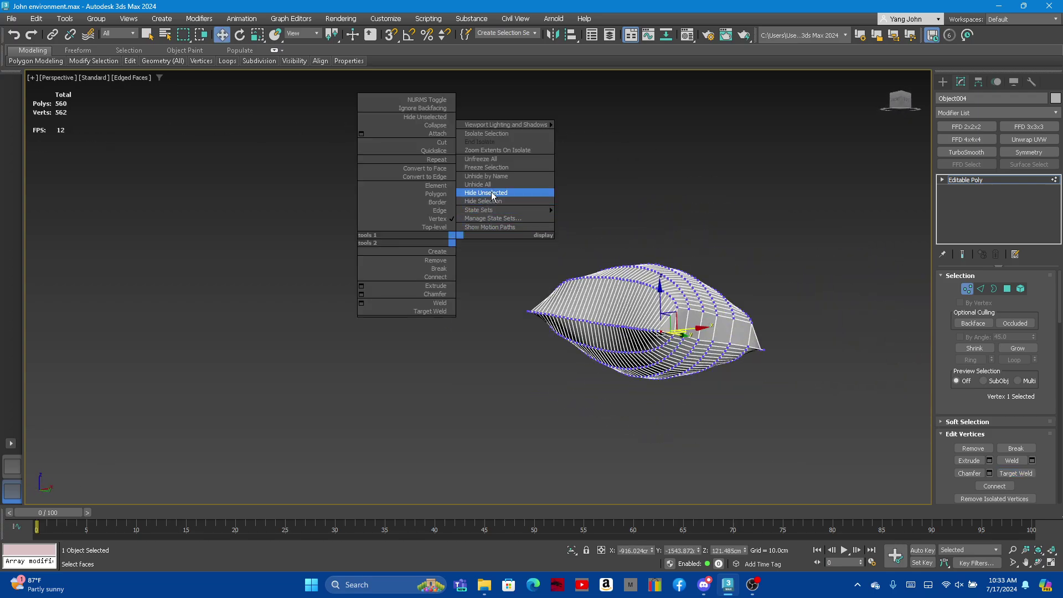
left_click(477, 220)
right_click(454, 223)
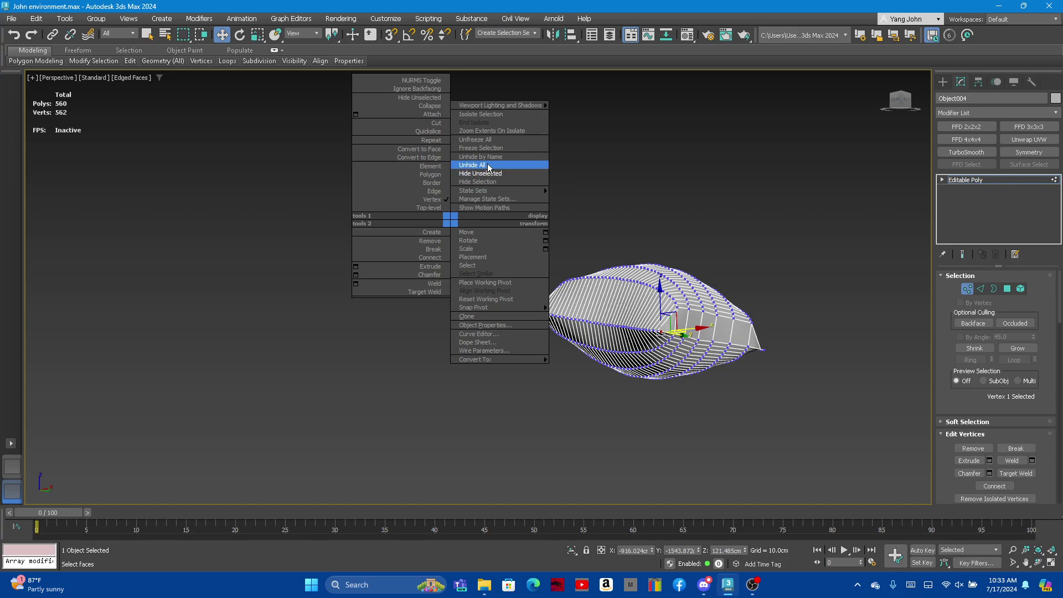
left_click(523, 168)
scroll(471, 309, "up", 2)
scroll(457, 327, "up", 3)
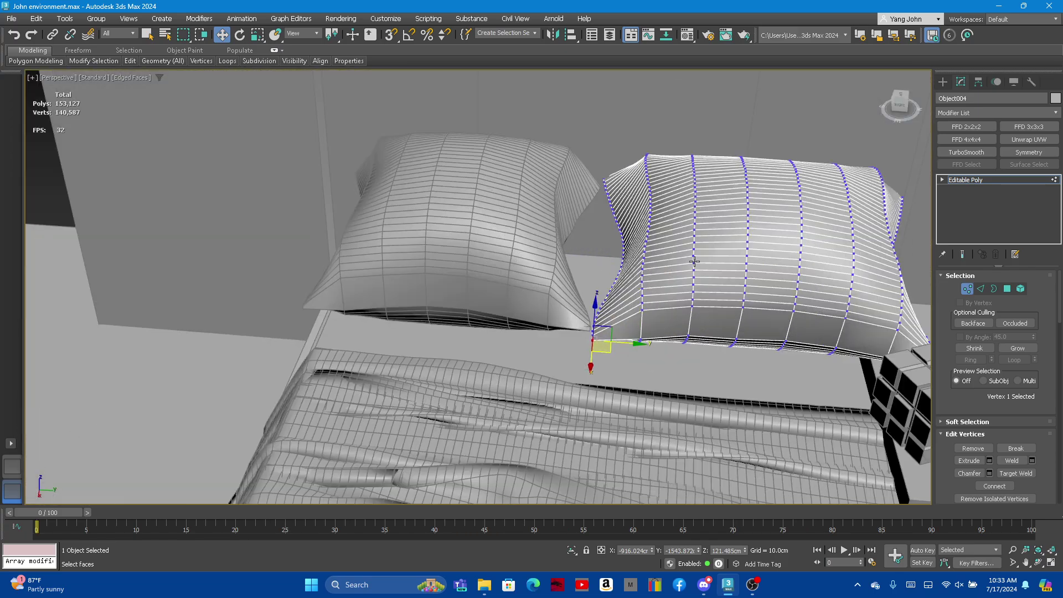
Exit Vertex mode and select the left pillow as a whole object
left_click(967, 288)
scroll(760, 284, "down", 2)
scroll(439, 240, "up", 3)
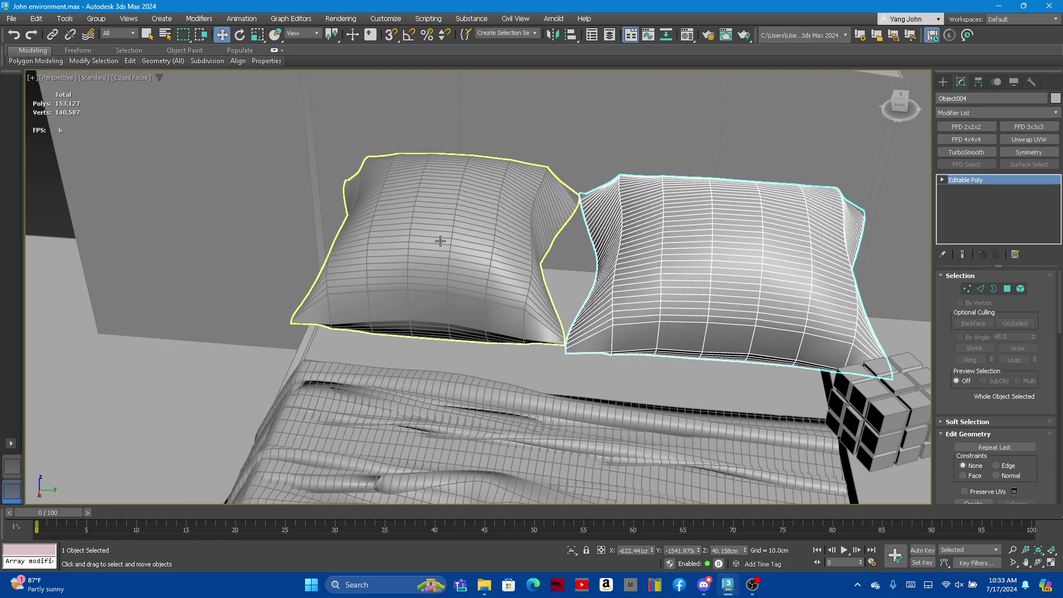
left_click(440, 242)
scroll(685, 243, "up", 1)
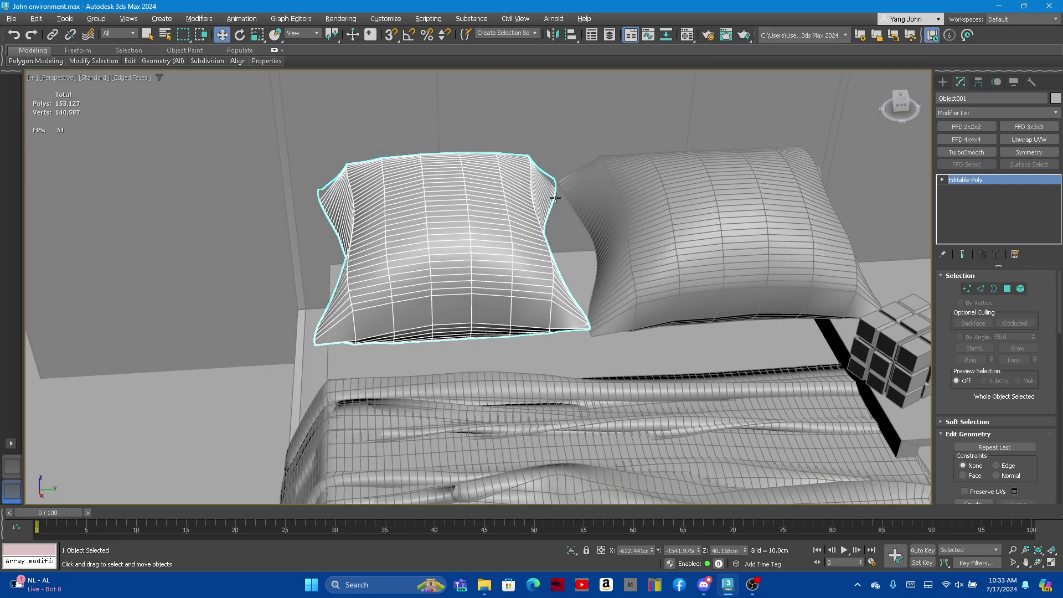
scroll(523, 179, "up", 2)
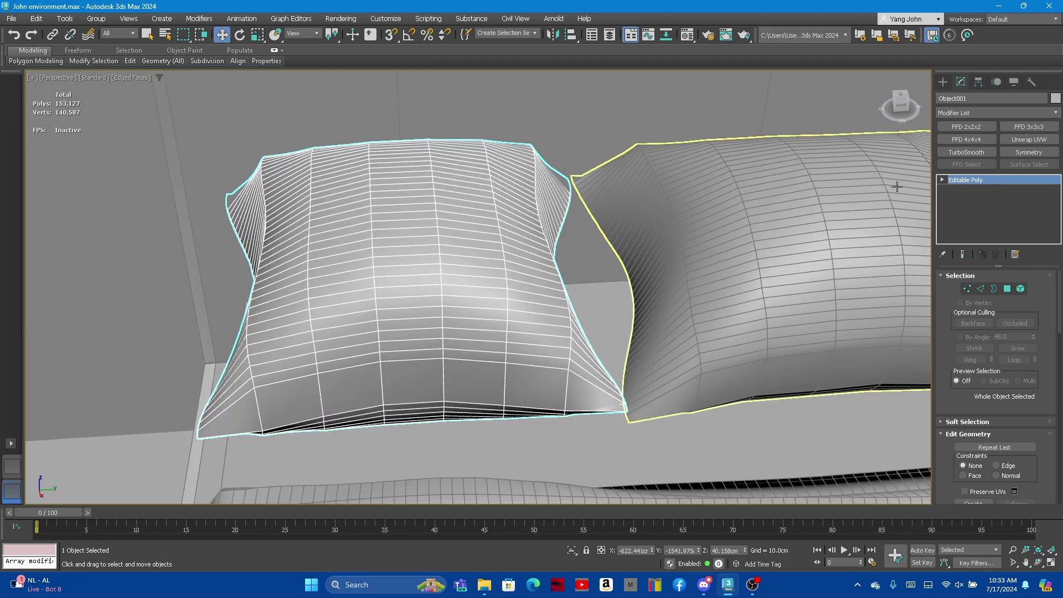
Add an Unwrap UVW modifier to Object001 and open its UV editor
left_click(1022, 141)
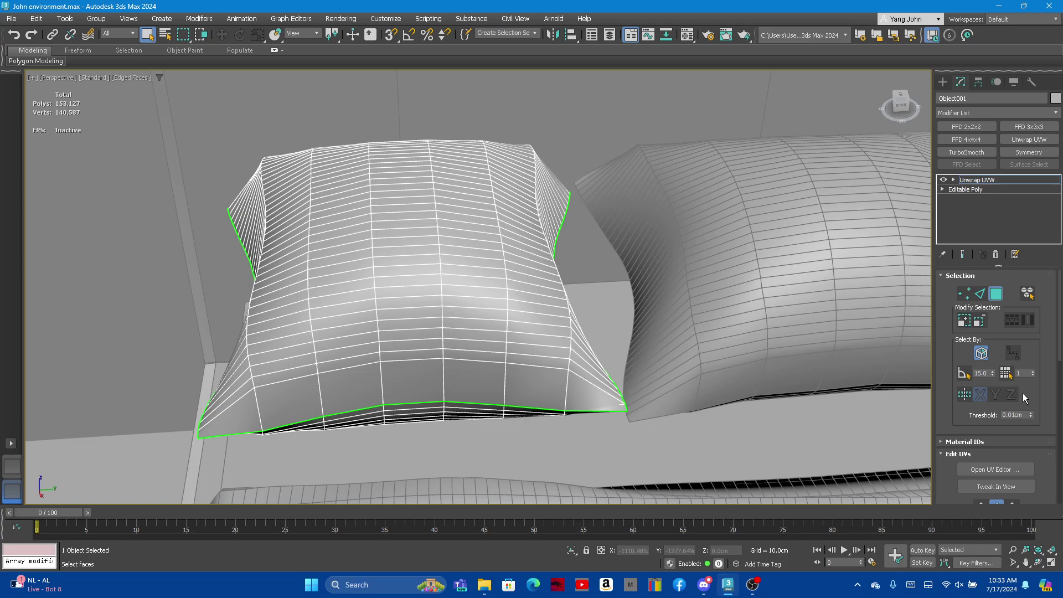
left_click(997, 468)
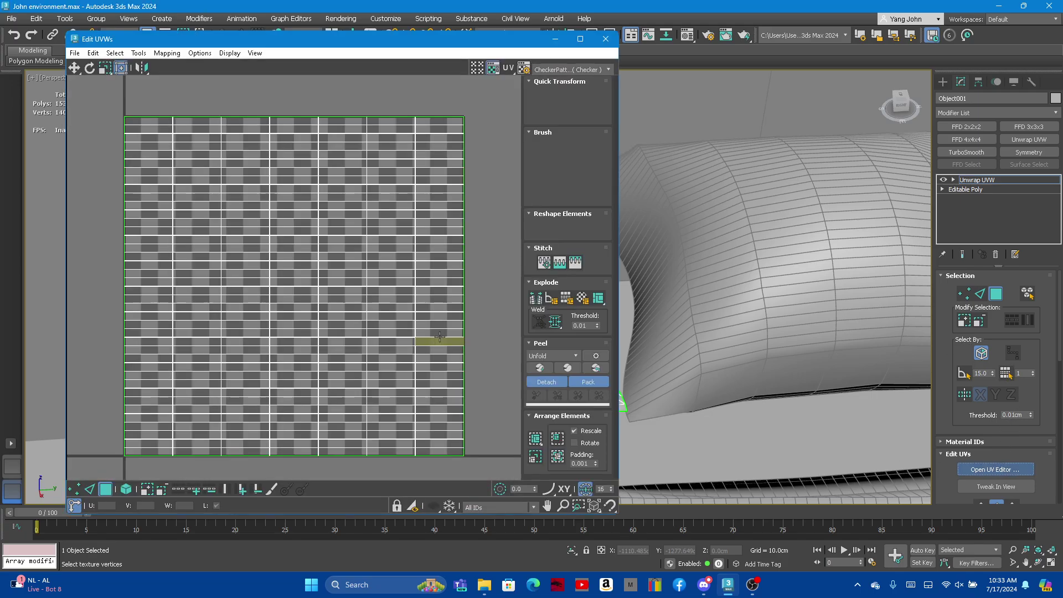
scroll(914, 310, "down", 3)
scroll(914, 311, "down", 3)
Hide everything except the left pillow with Hide Unselected
right_click(740, 300)
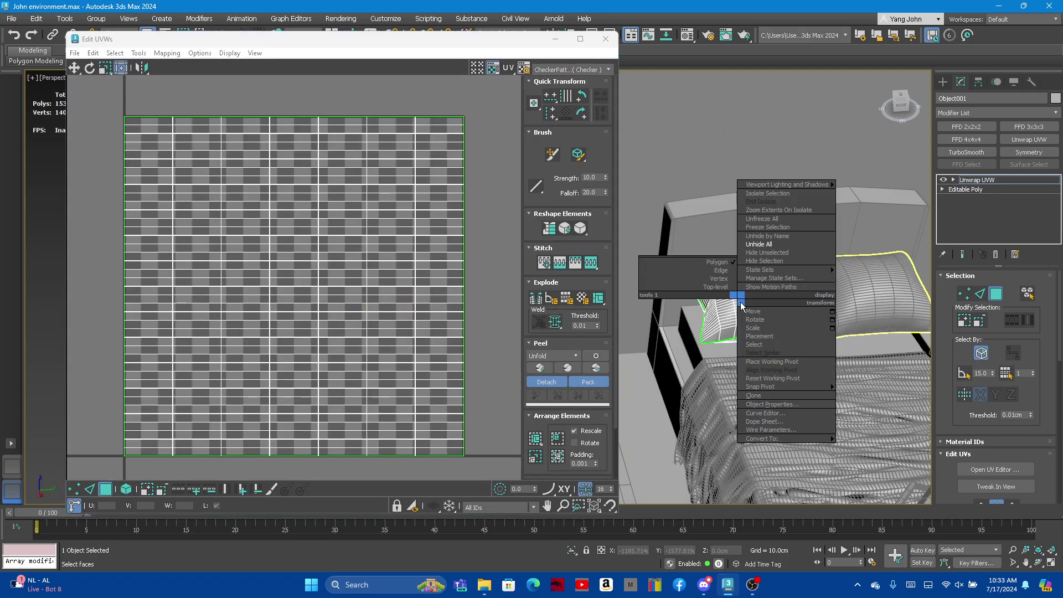
left_click(781, 253)
scroll(733, 315, "up", 3)
middle_click_drag(717, 320, 813, 298, "alt")
scroll(351, 239, "down", 4)
scroll(351, 239, "down", 1)
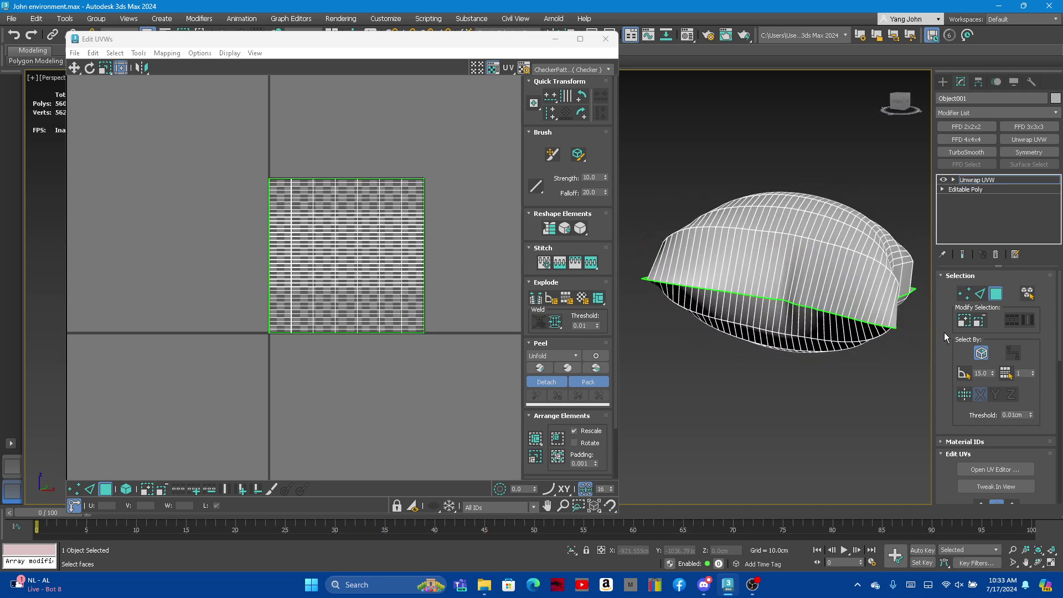
left_click(351, 239)
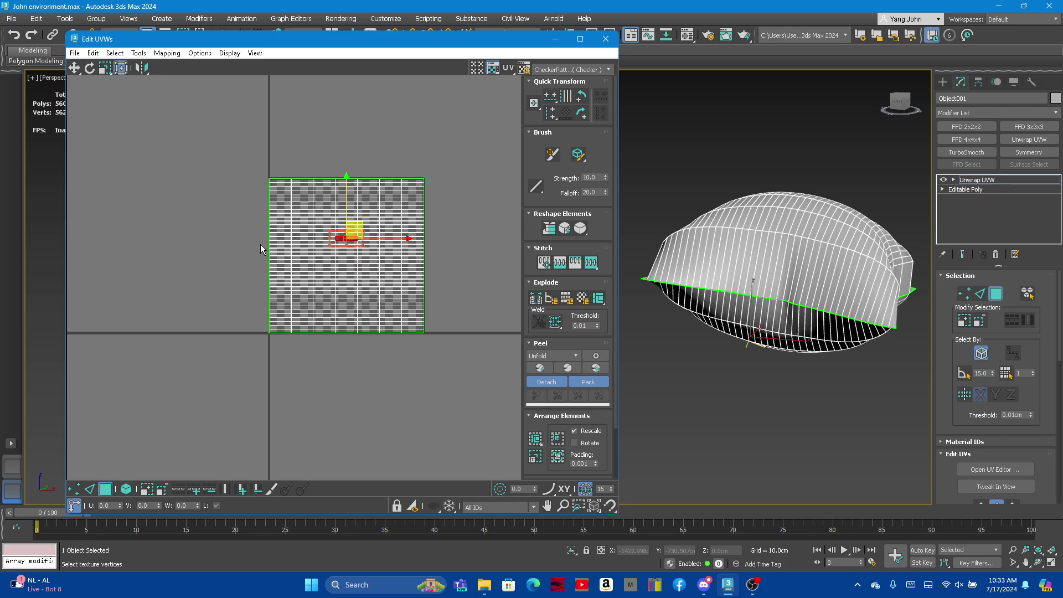
Select all of Object001's UV faces and Quick Peel them into one flat island
left_click(198, 173)
key("ctrl+a")
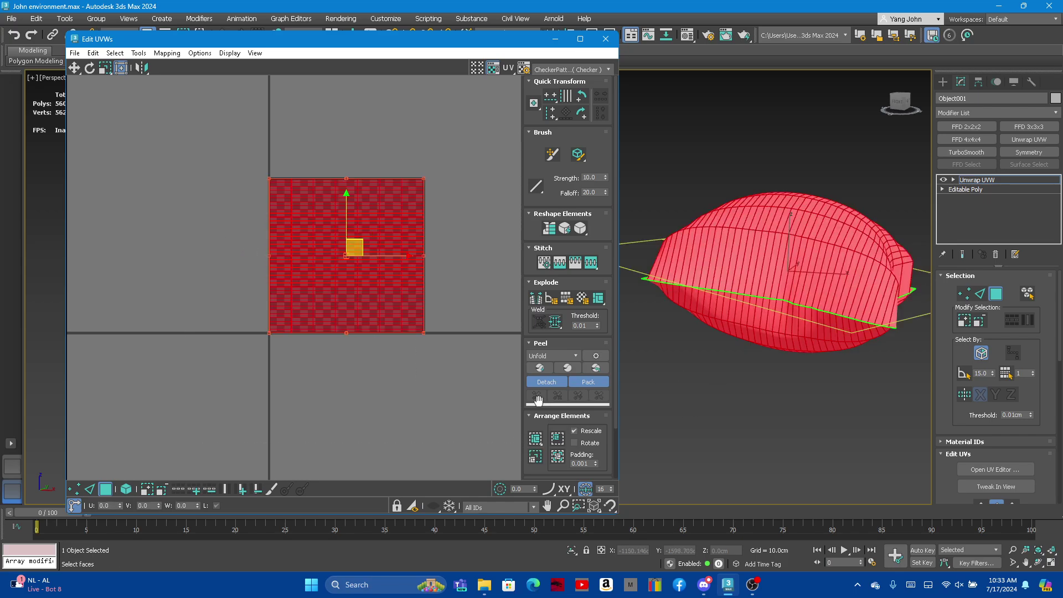
scroll(537, 400, "down", 3)
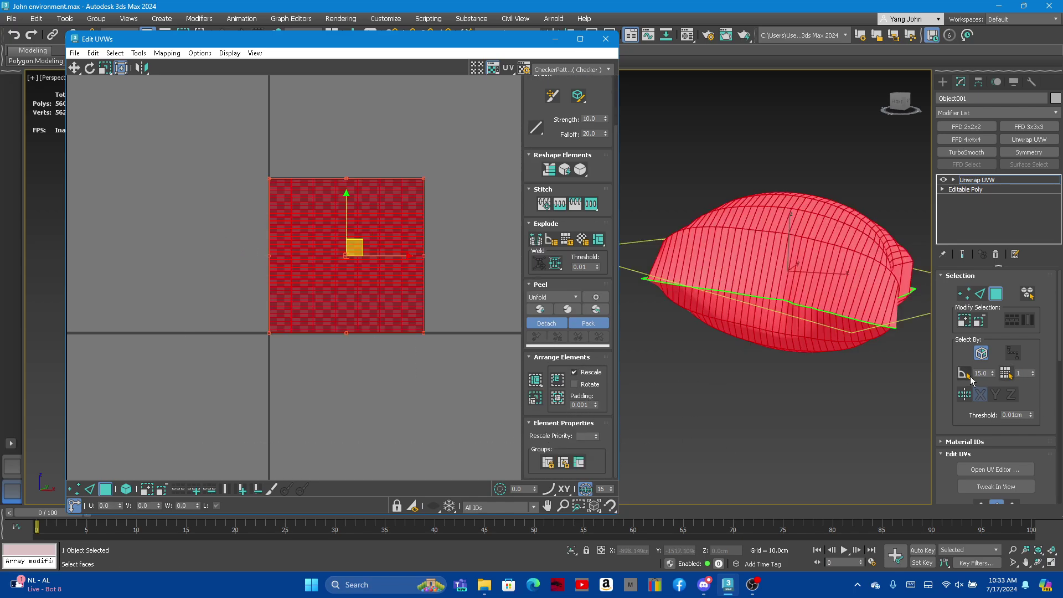
scroll(971, 379, "down", 2)
left_click(996, 457)
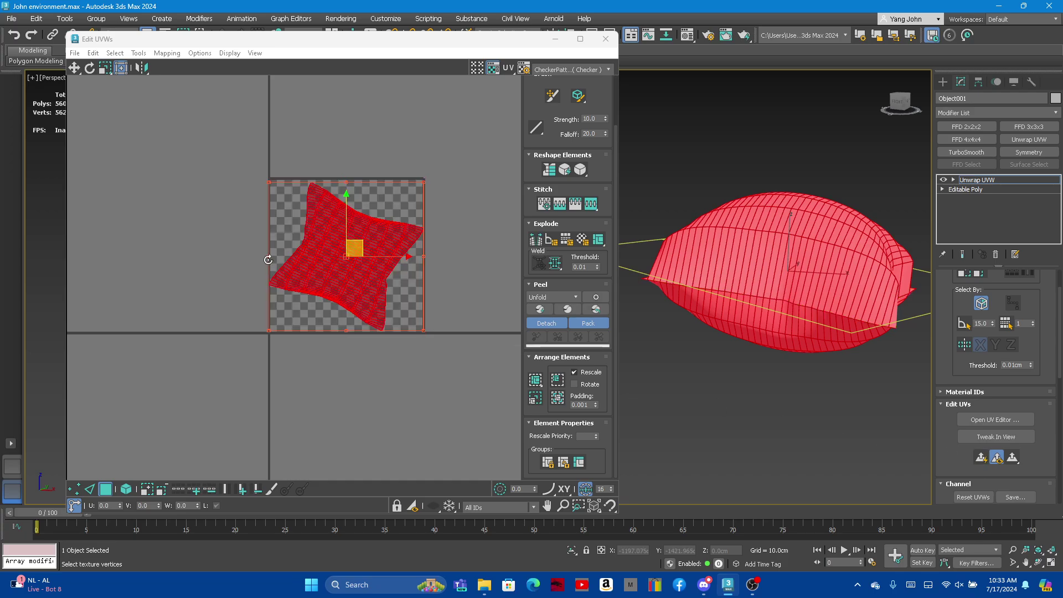
scroll(360, 211, "up", 3)
scroll(764, 262, "up", 2)
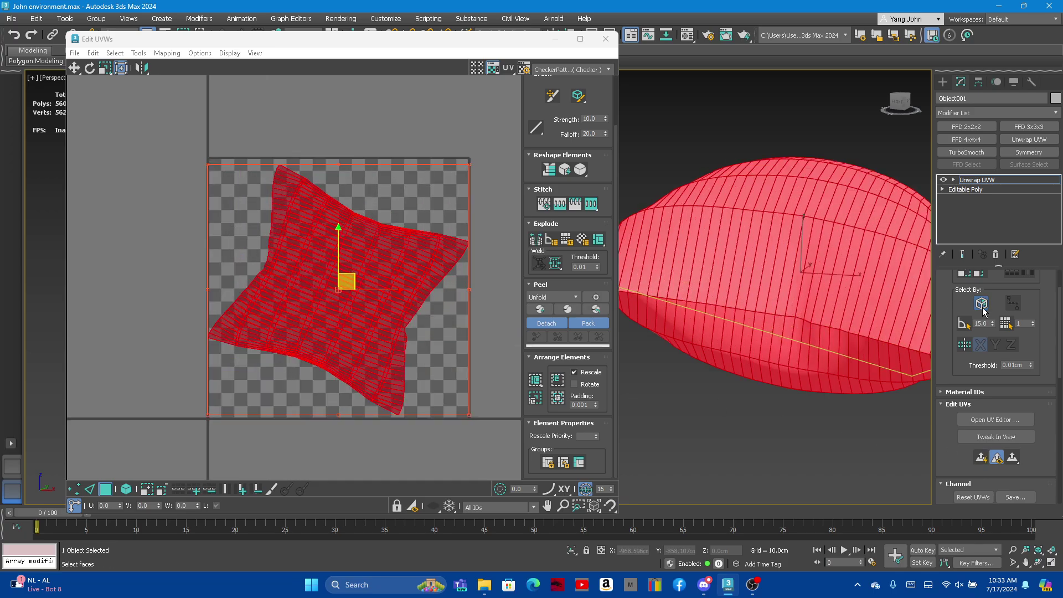
scroll(982, 312, "up", 2)
left_click(775, 437)
middle_click_drag(775, 437, 771, 321, "alt")
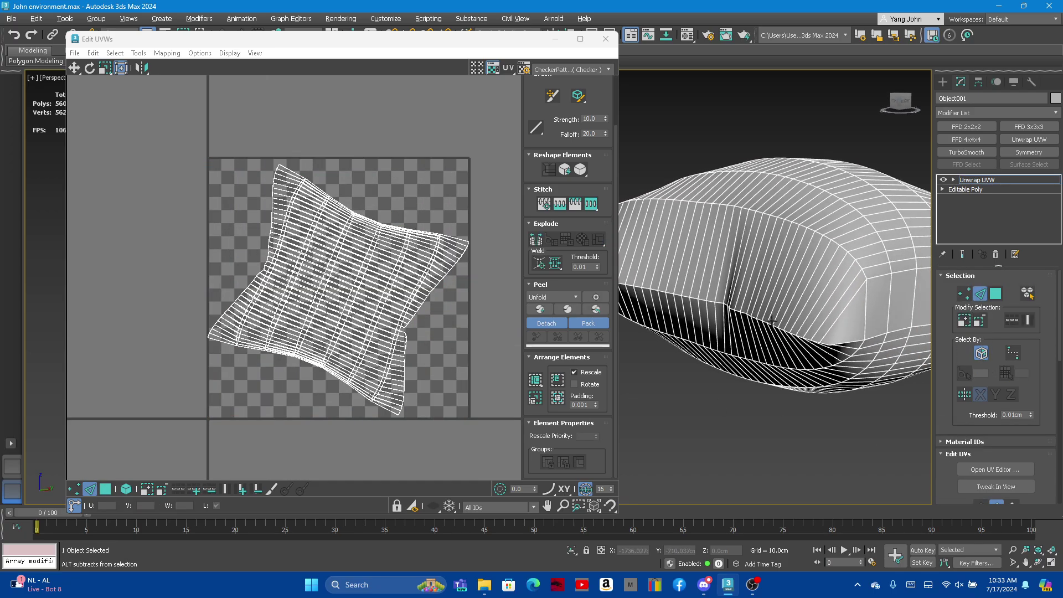
scroll(771, 320, "up", 2)
scroll(793, 337, "up", 2)
Convert the pillow's middle edge loop into a UV seam
left_click(791, 350)
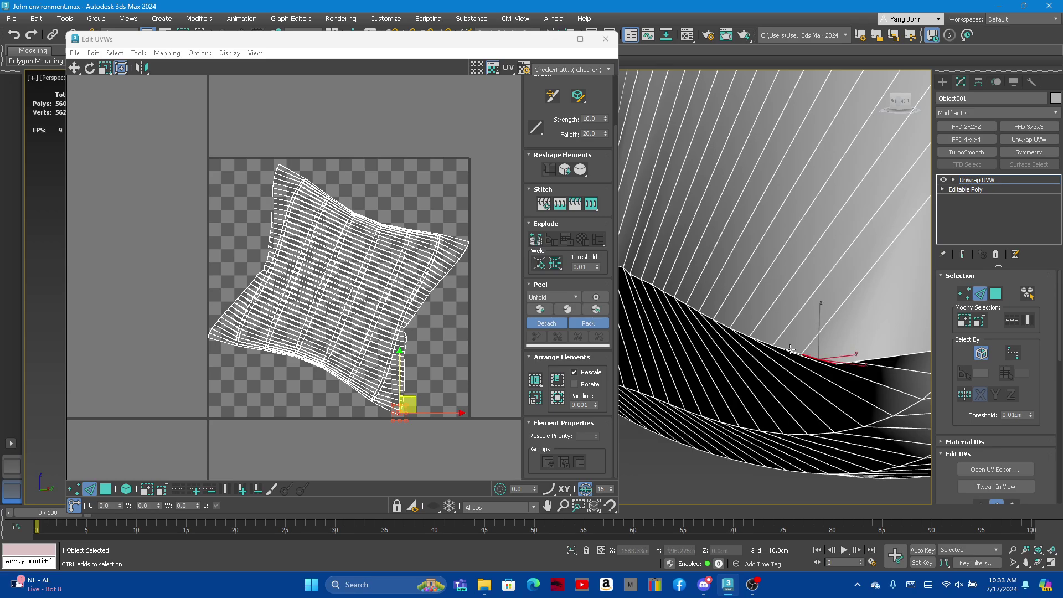
double_click(791, 349)
right_click(297, 267)
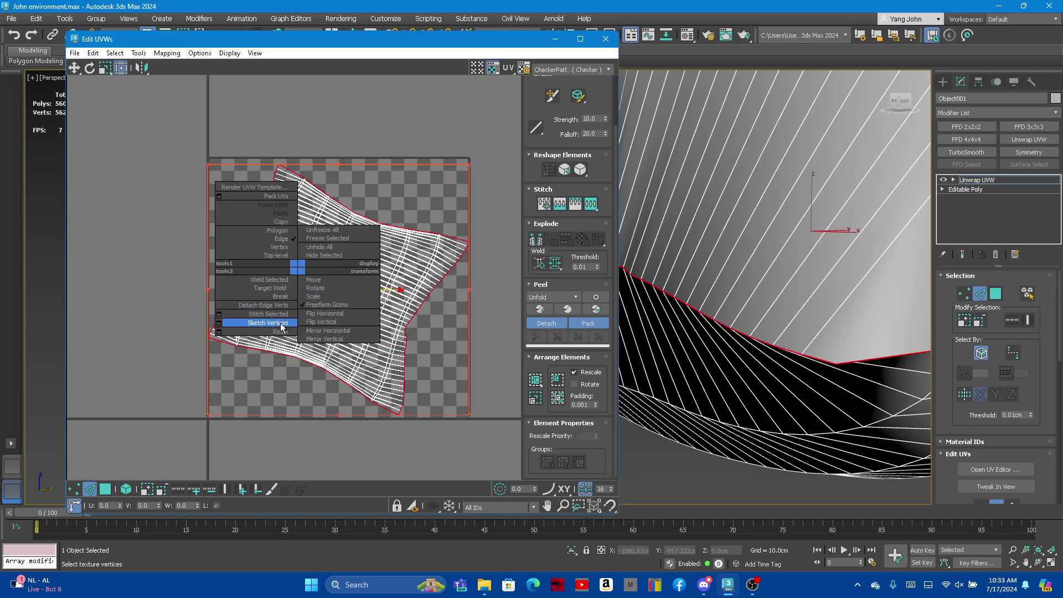
left_click(282, 297)
scroll(735, 294, "down", 3)
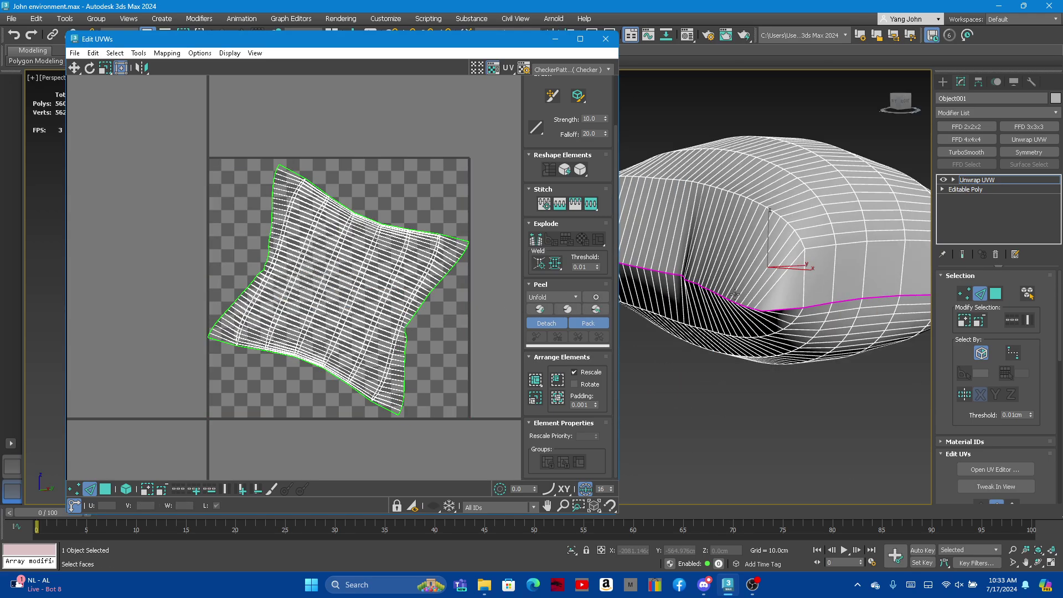
mouse_move(735, 294)
middle_mouse_down("alt")
mouse_move(782, 296)
mouse_move(753, 286)
mouse_move(765, 266)
mouse_move(755, 323)
mouse_move(785, 313)
mouse_move(788, 259)
middle_mouse_up("alt")
Move the lower-half UV island off the tile and Relax it into a squarer shape
left_click(995, 294)
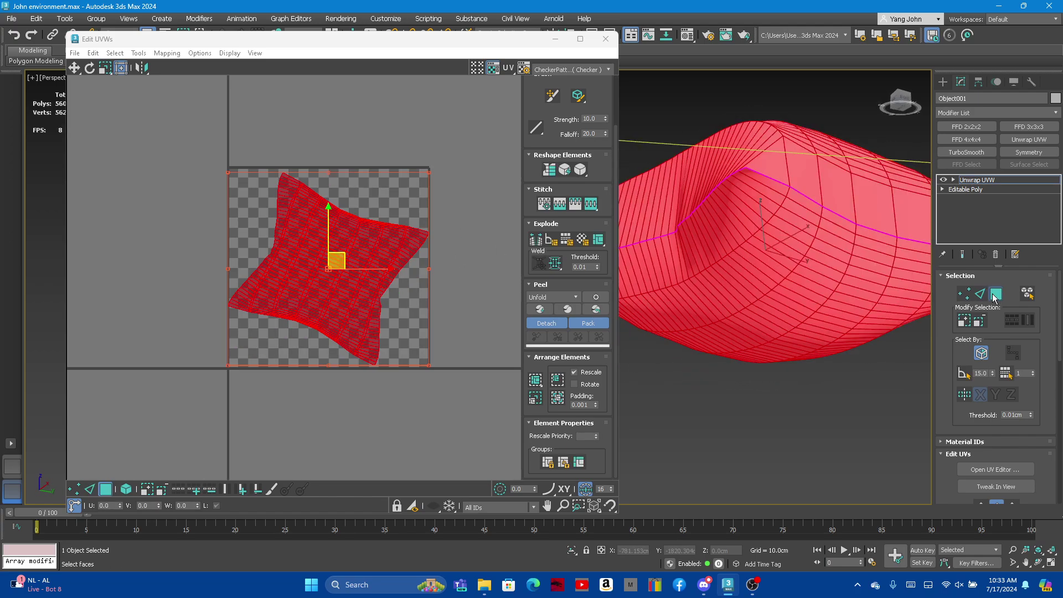
double_click(744, 253)
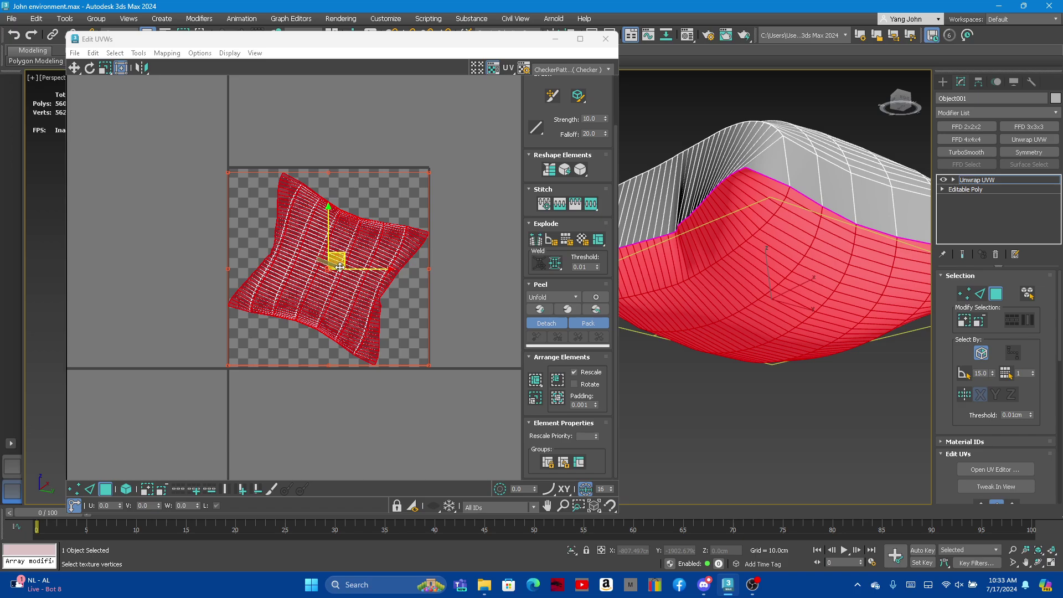
left_click_drag(340, 268, 129, 271)
scroll(237, 239, "down", 3)
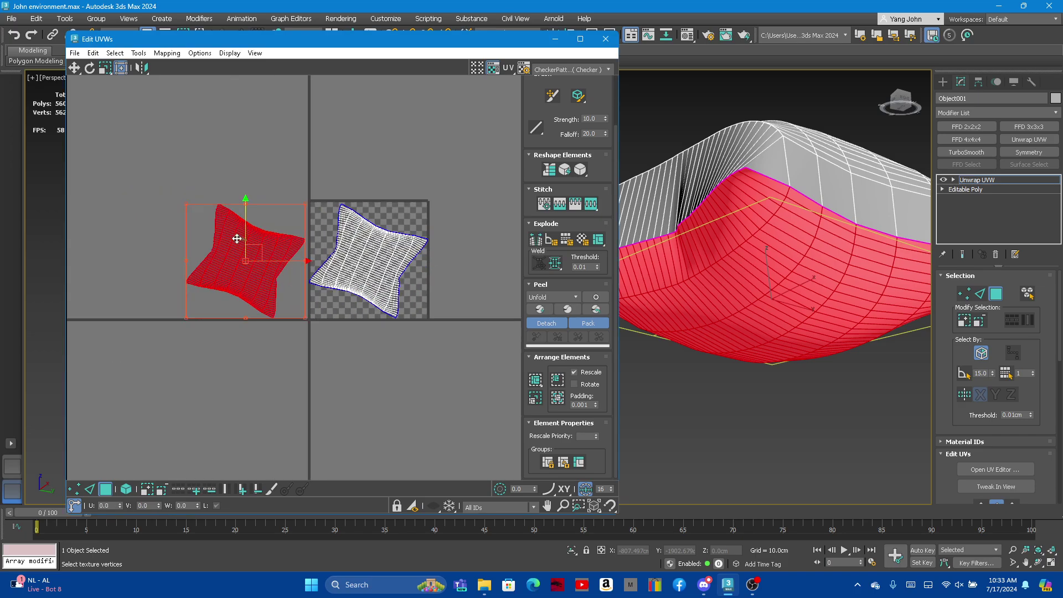
scroll(237, 239, "up", 1)
left_click(580, 170)
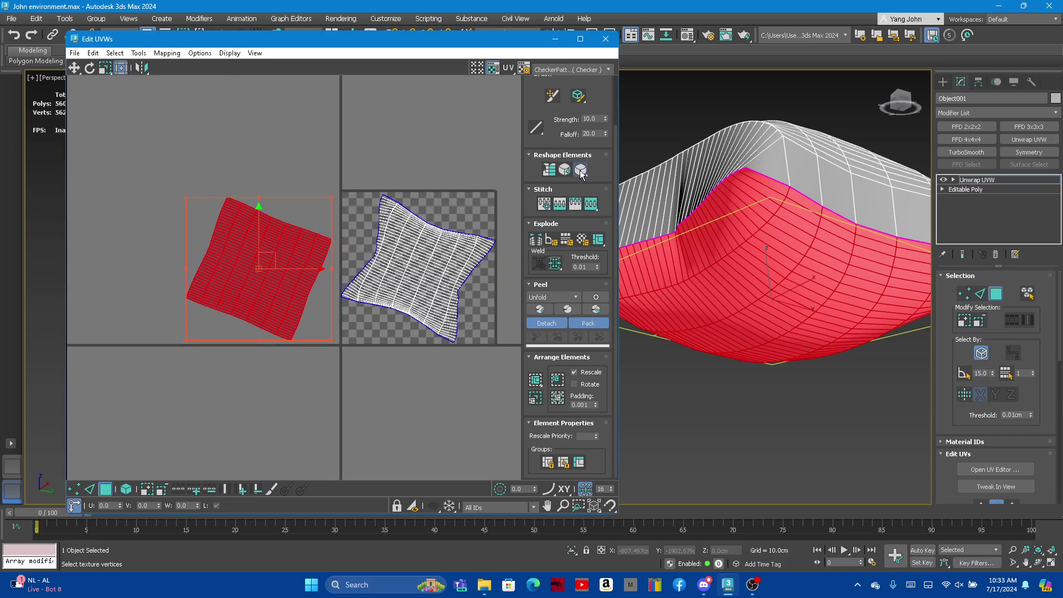
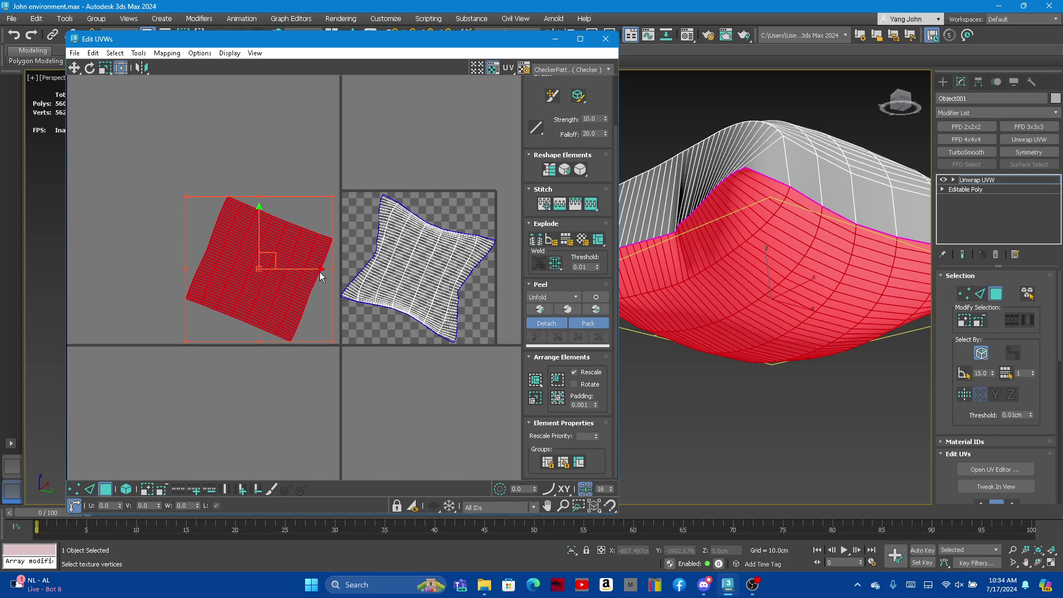
Rotate the square pillow shell about 22° upright, straighten it into a grid, and relax it twice
left_click(90, 67)
left_click_drag(230, 218, 209, 227)
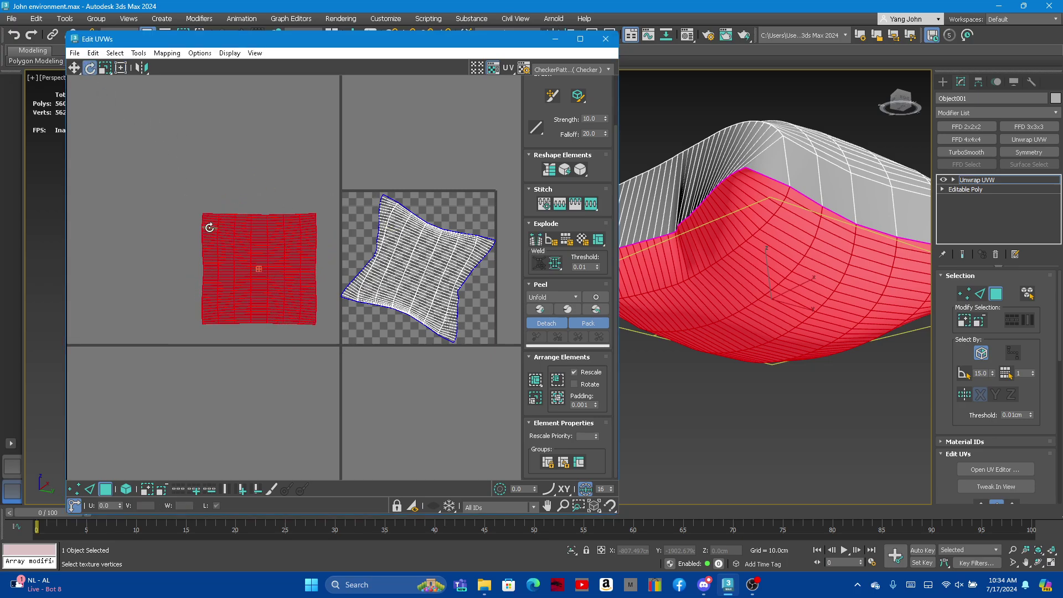
left_click(547, 170)
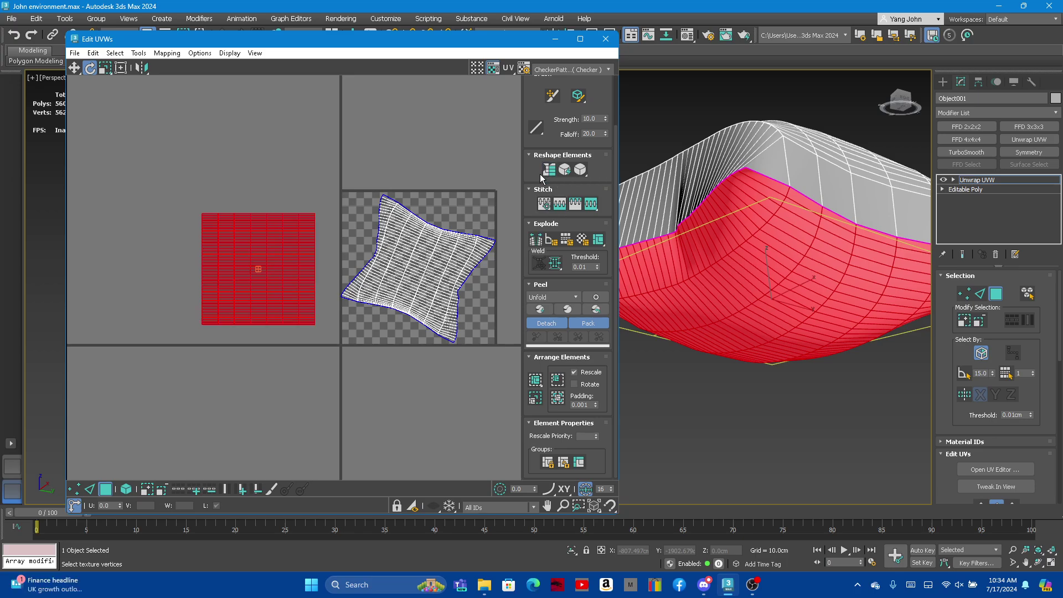
left_click(581, 172)
left_click(580, 172)
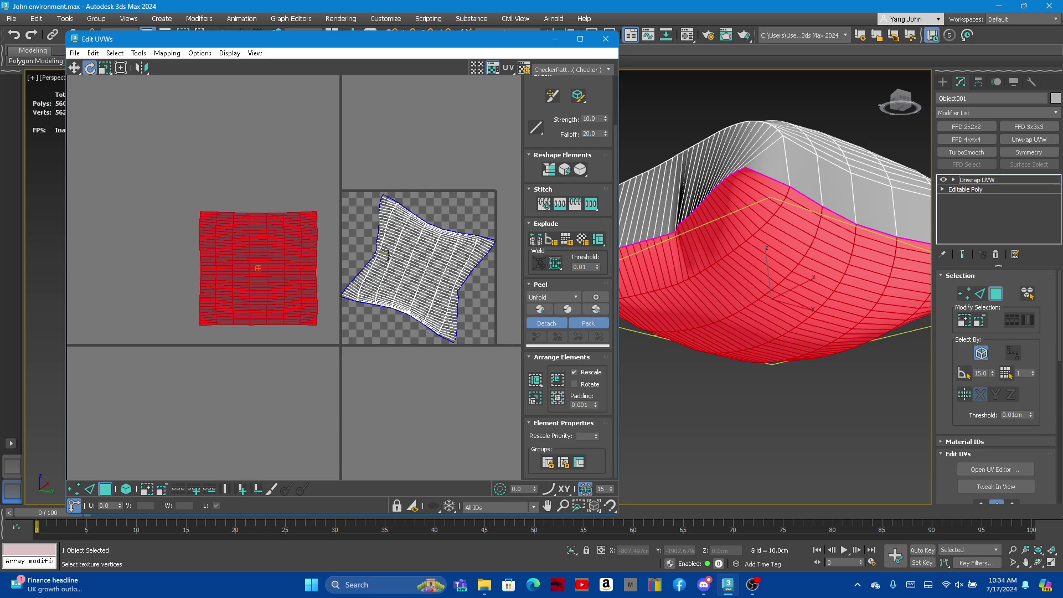
Select the star-shaped shell, rotate it upright, and straighten it into a square grid
left_click(411, 244)
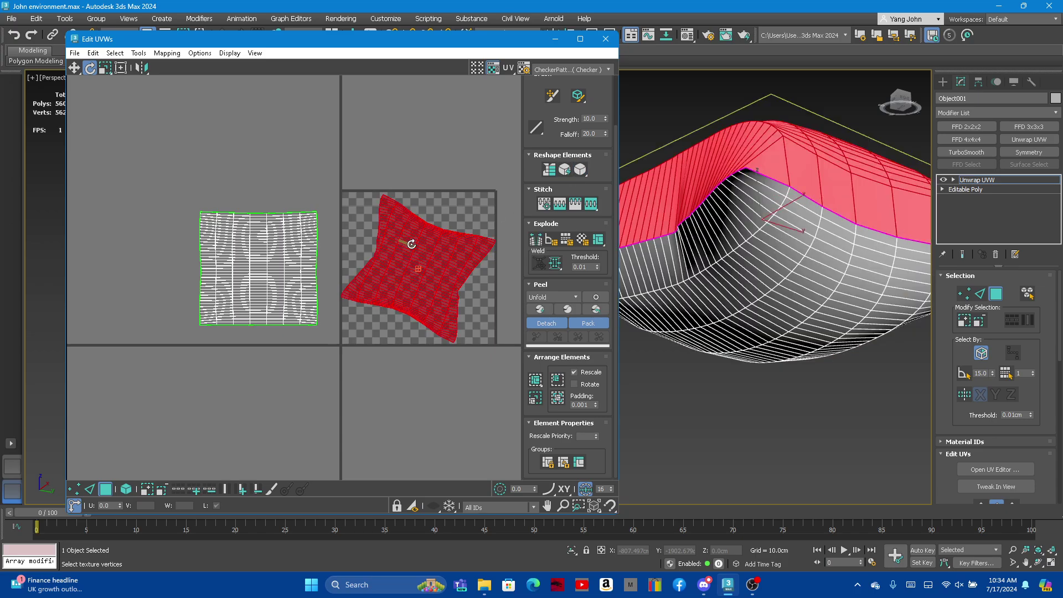
left_click_drag(384, 215, 506, 183)
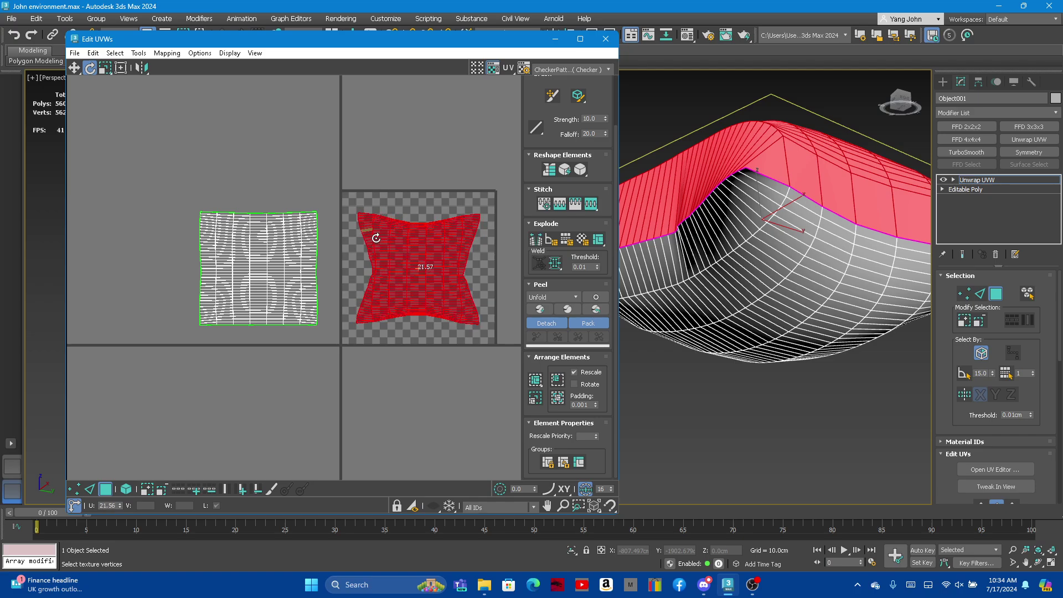
left_click(548, 169)
Relax the star shell repeatedly until it widens into a rounded, puffy square
left_click(580, 169)
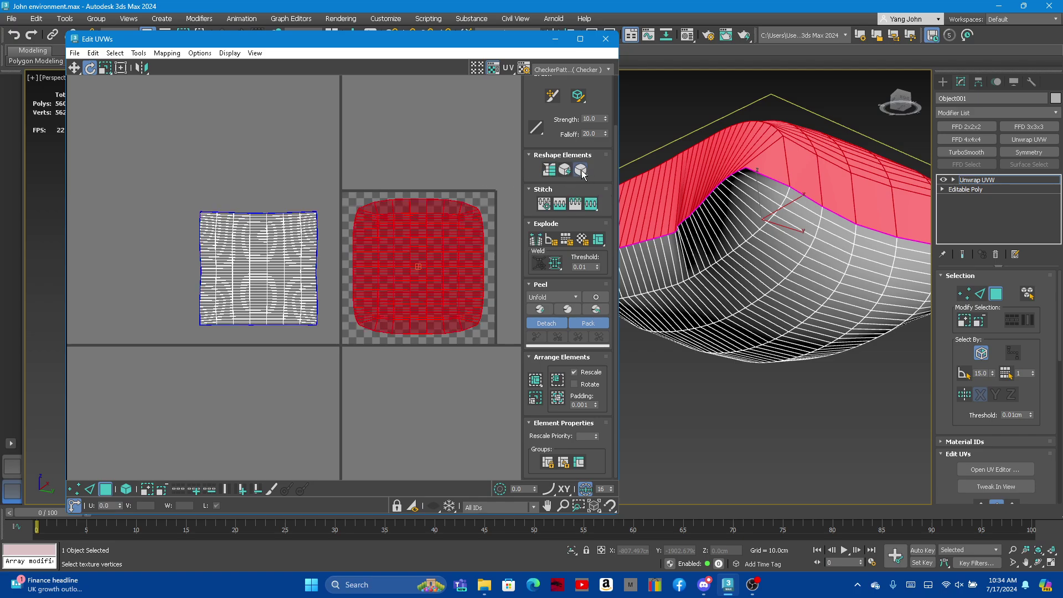
left_click(582, 172)
left_click(582, 173)
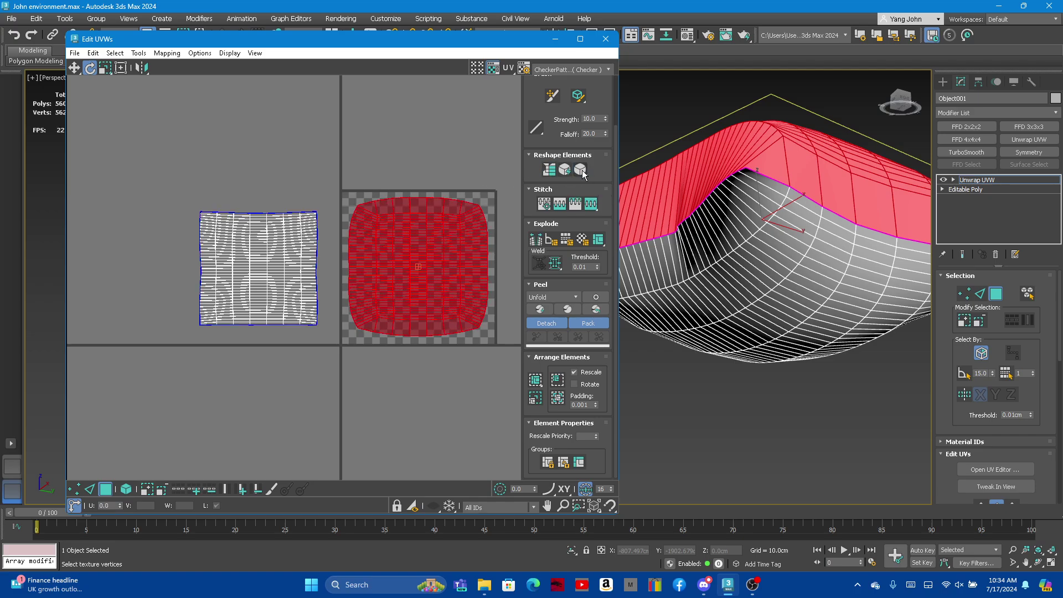
left_click(544, 172)
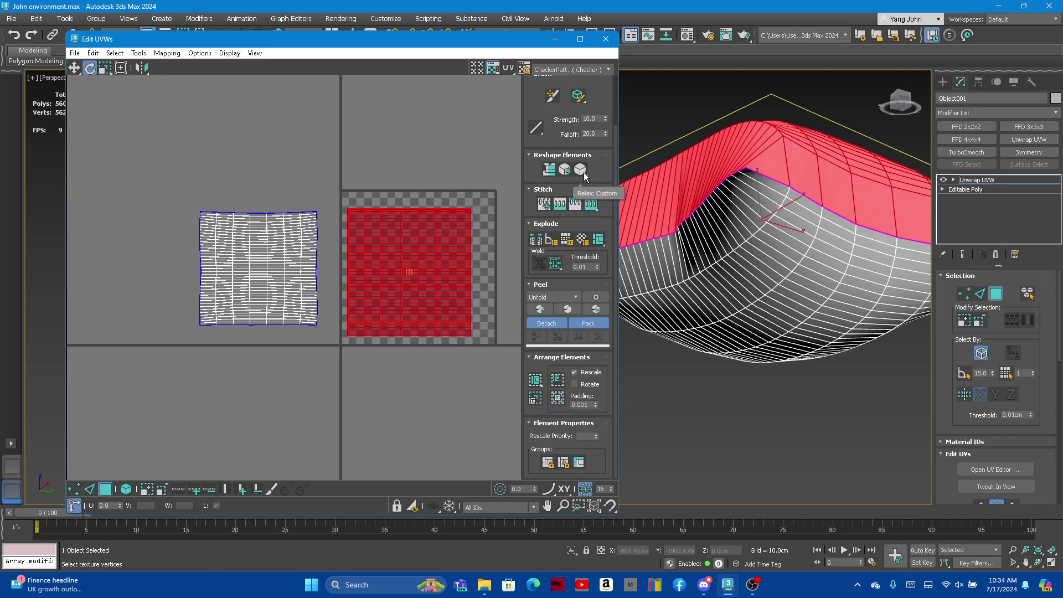
left_click(580, 170)
left_click(581, 173)
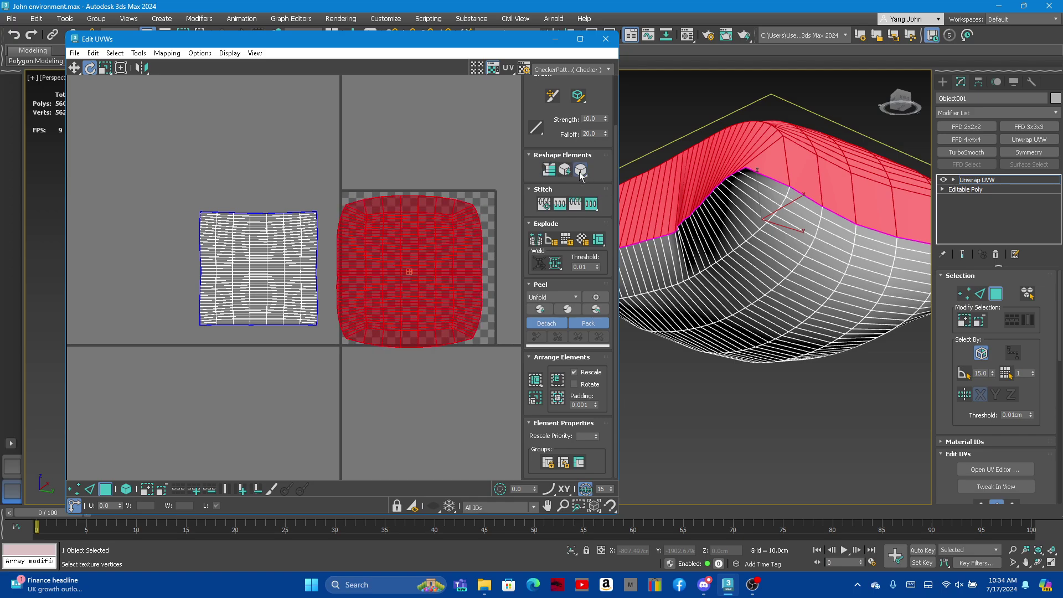
left_click(580, 172)
left_click(580, 172)
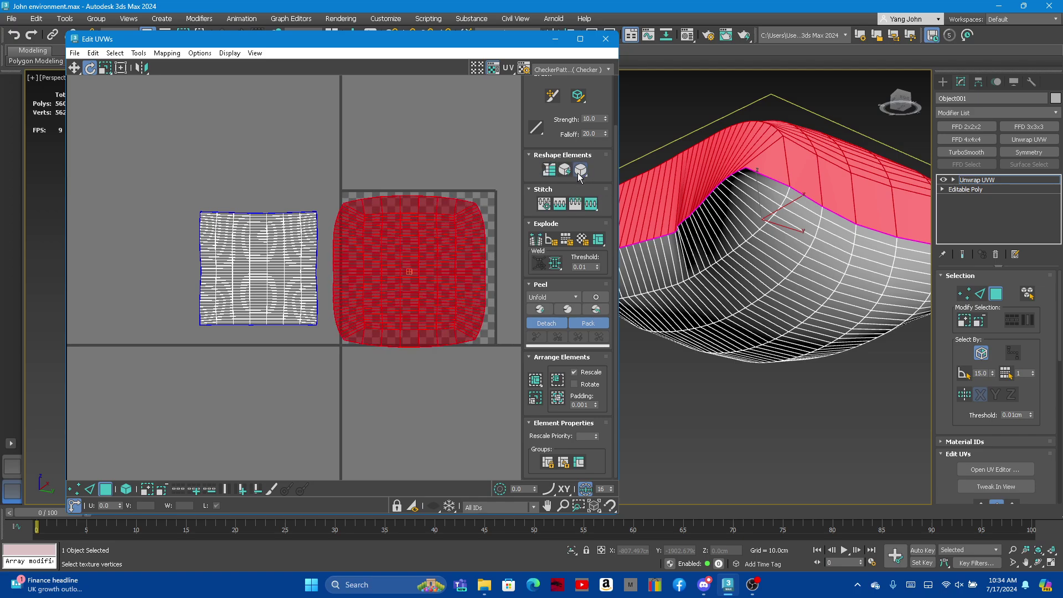
left_click(579, 172)
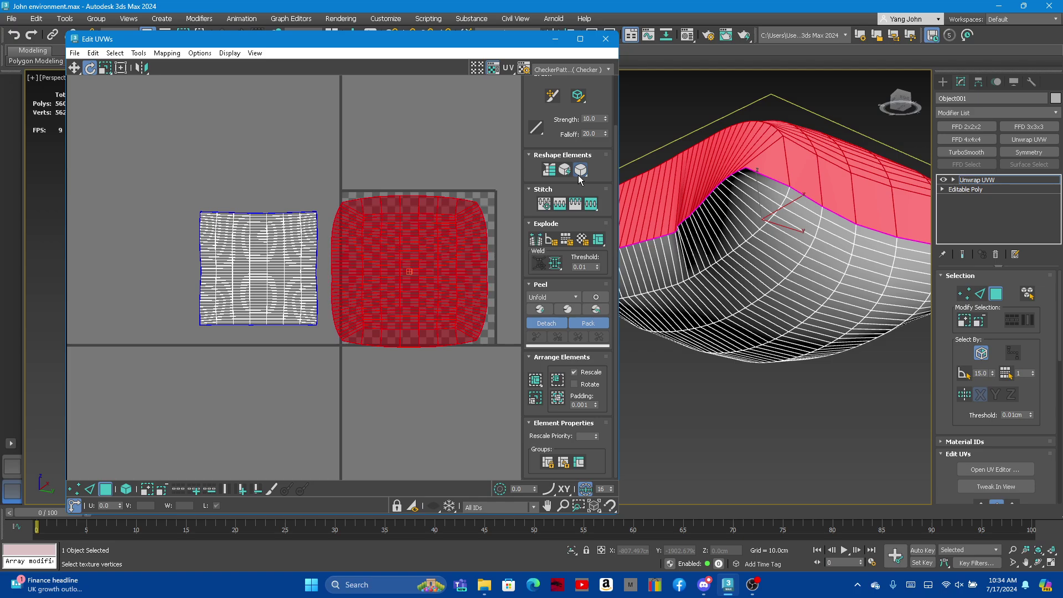
Select the left shell's right border edge loop and stitch the two shells into one island
scroll(293, 242, "up", 2)
scroll(366, 227, "up", 3)
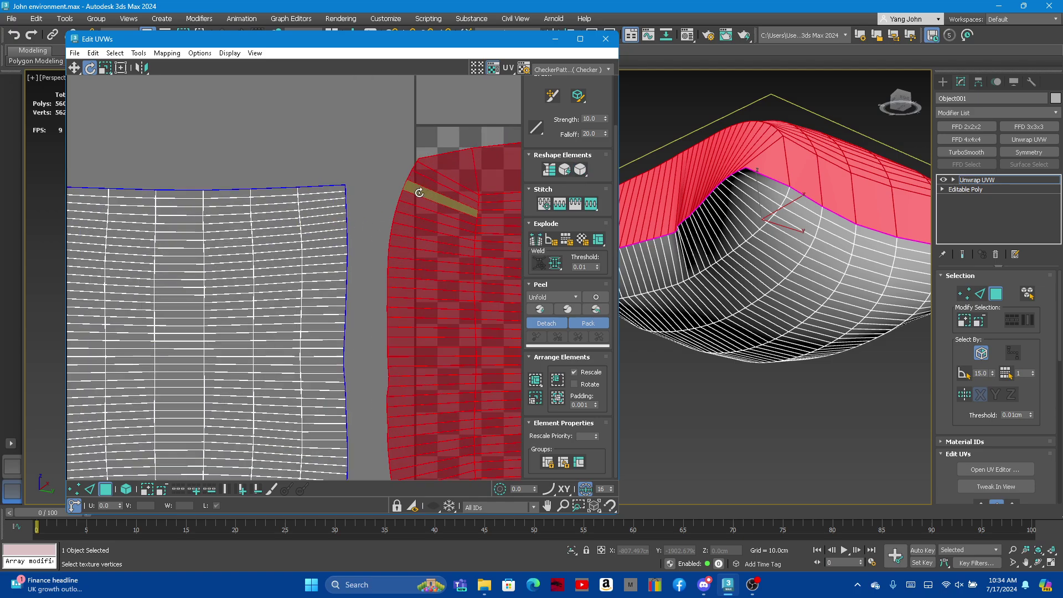
scroll(437, 195, "up", 1)
left_click(980, 293)
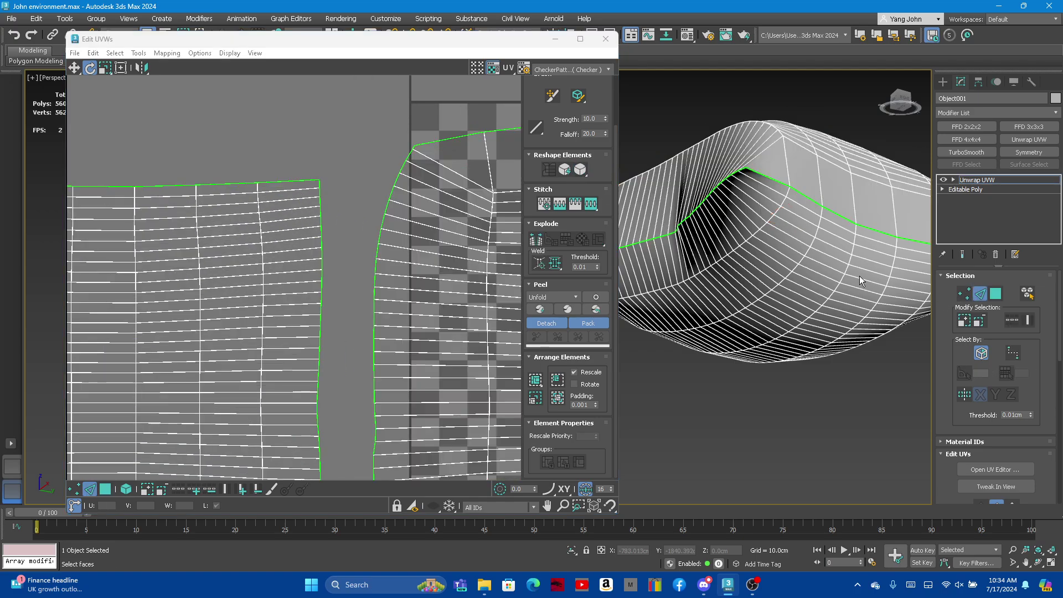
scroll(332, 183, "up", 1)
scroll(341, 185, "up", 1)
double_click(341, 185)
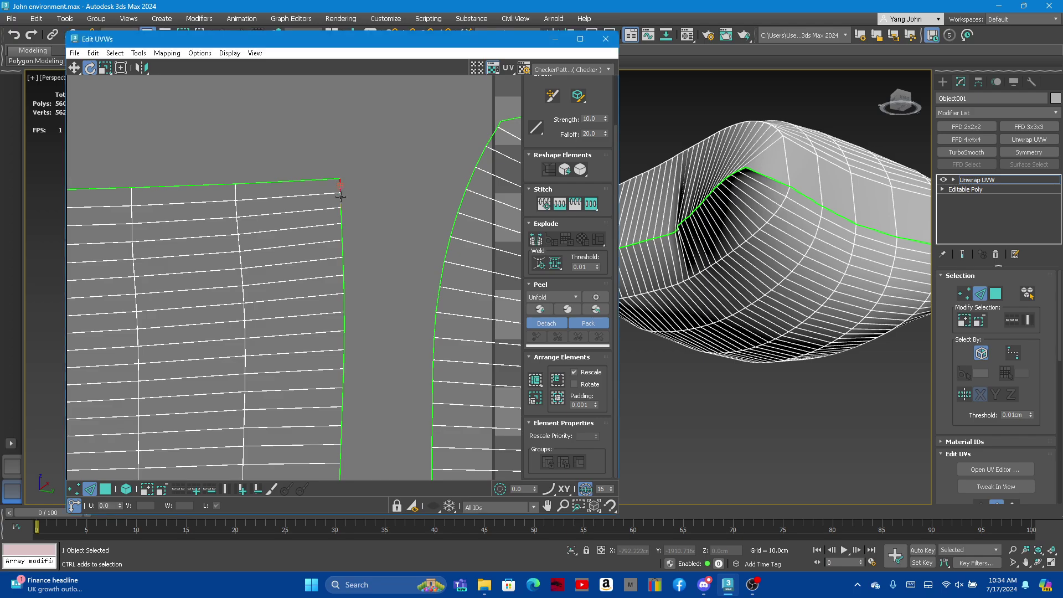
scroll(361, 181, "down", 2)
scroll(368, 187, "down", 1)
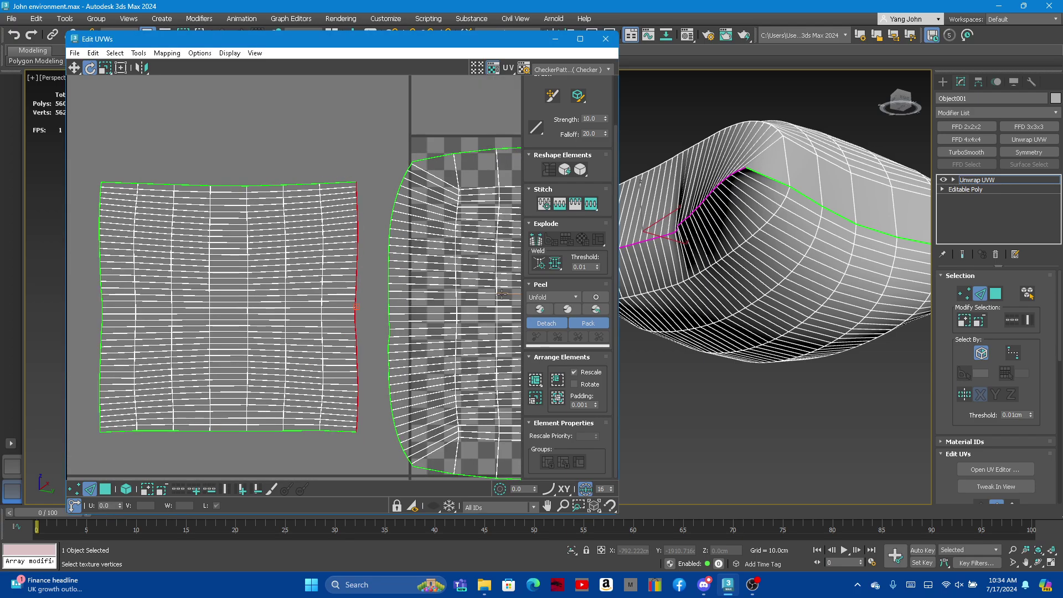
left_click(585, 208)
scroll(249, 235, "down", 2)
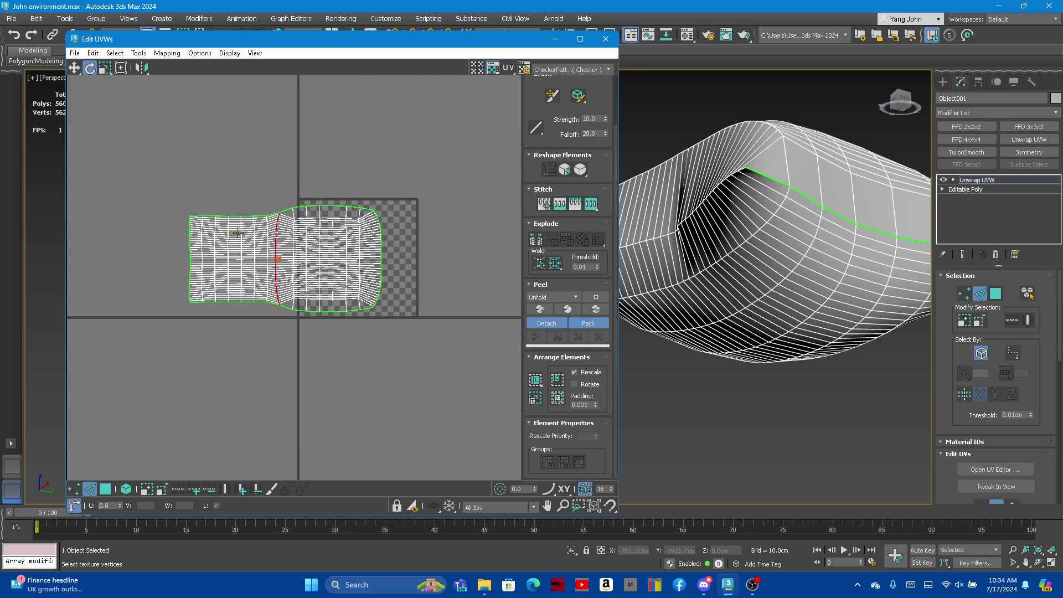
scroll(202, 203, "up", 1)
Display the CheckerPattern texture on the pillow
left_click(591, 71)
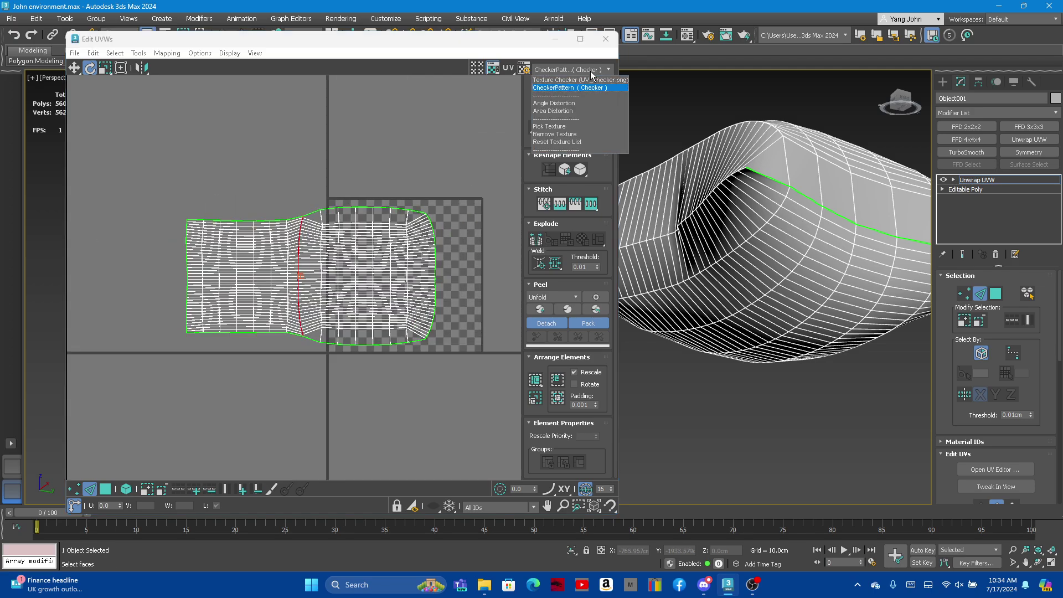
left_click(587, 87)
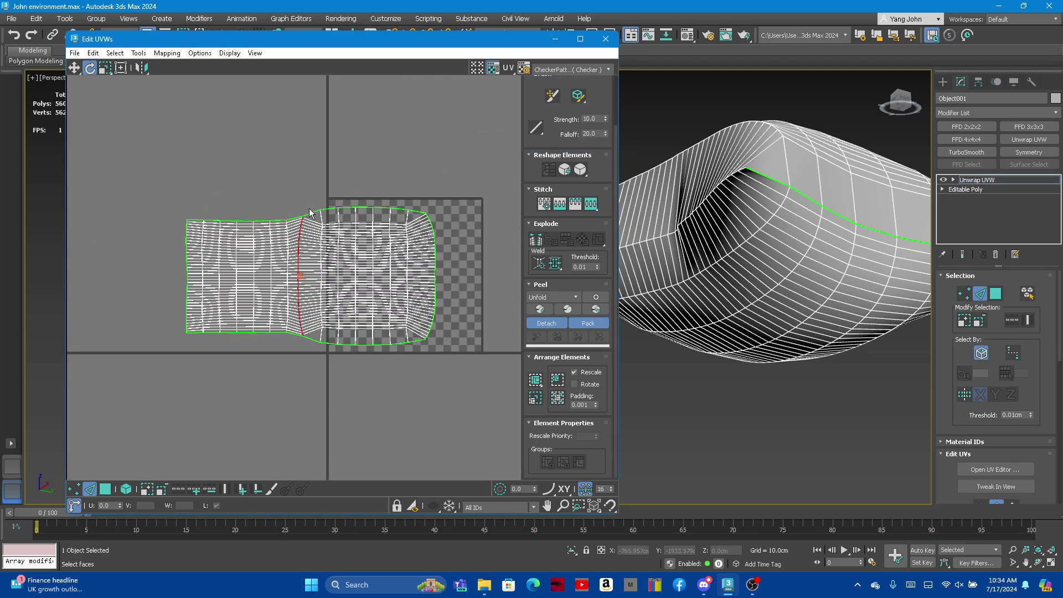
scroll(811, 252, "down", 3)
middle_click_drag(811, 252, 797, 250, "alt")
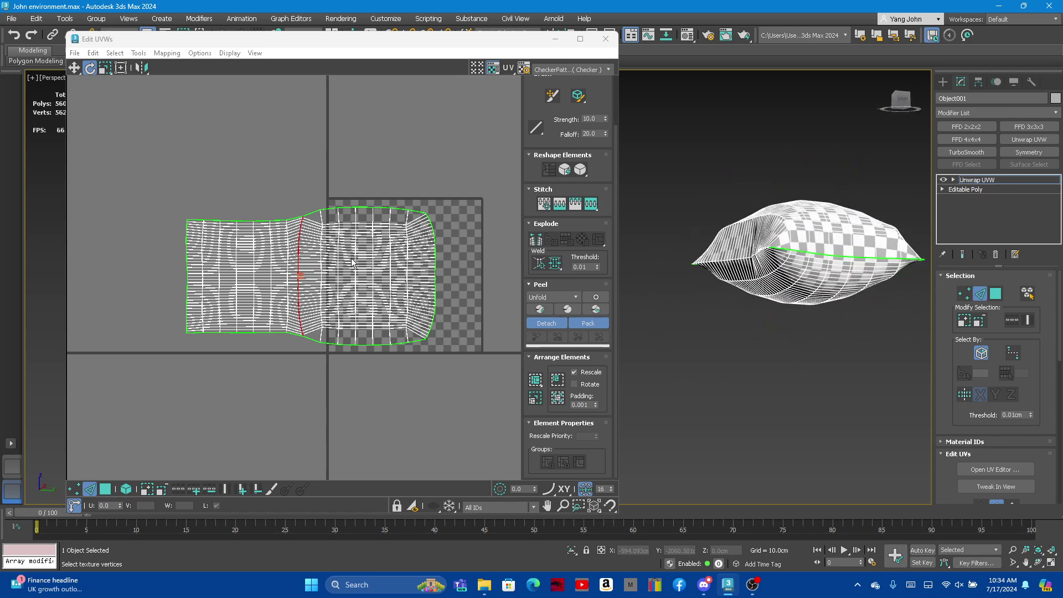
Move the stitched shell right, scale it to 63%, and place it inside the checker tile
mouse_move(139, 174)
left_mouse_down()
mouse_move(177, 211)
mouse_move(531, 406)
left_mouse_up()
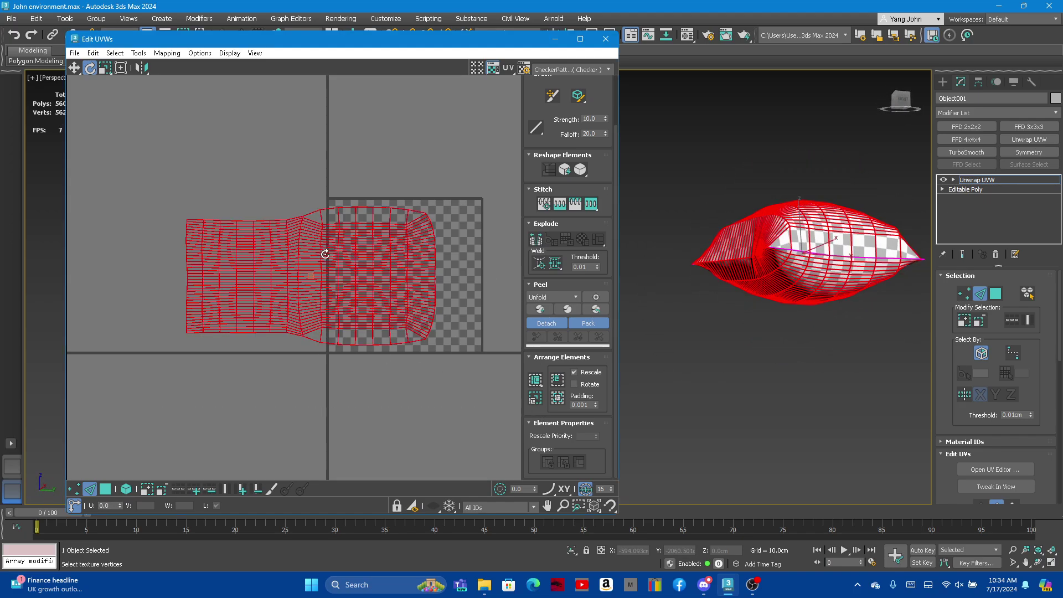
left_click(74, 68)
mouse_move(332, 277)
left_mouse_down()
mouse_move(451, 280)
mouse_move(400, 279)
mouse_move(426, 306)
left_mouse_up()
left_click(101, 73)
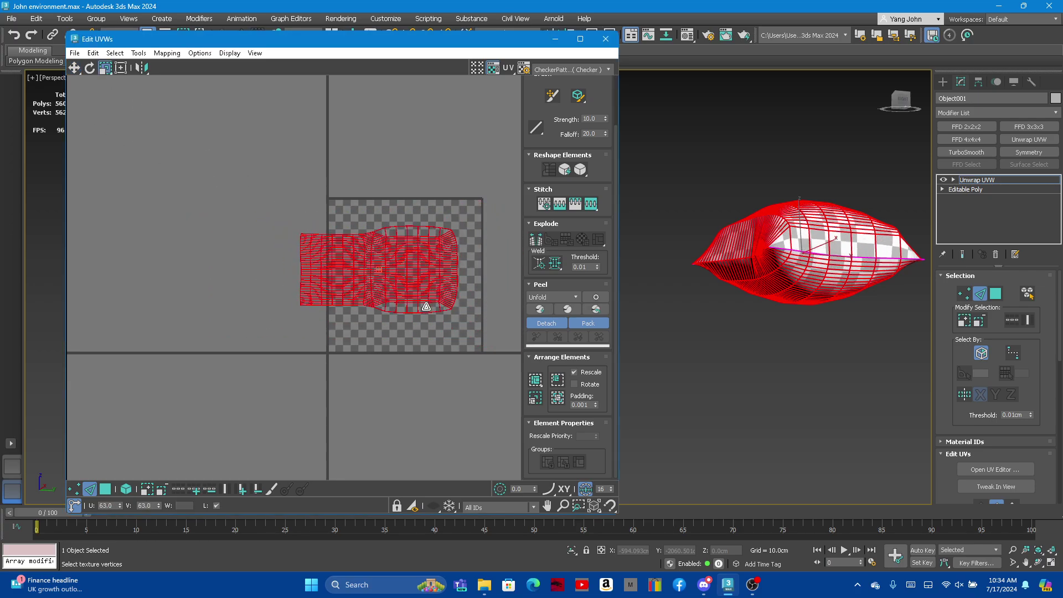
left_click(74, 68)
left_click_drag(376, 276, 399, 276)
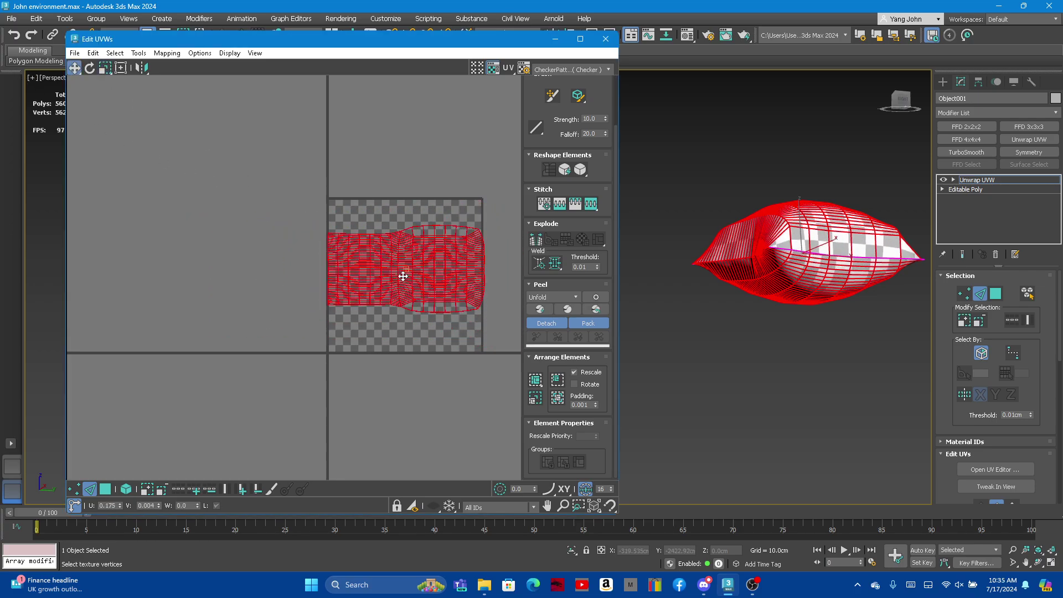
scroll(506, 284, "up", 3)
scroll(290, 241, "up", 2)
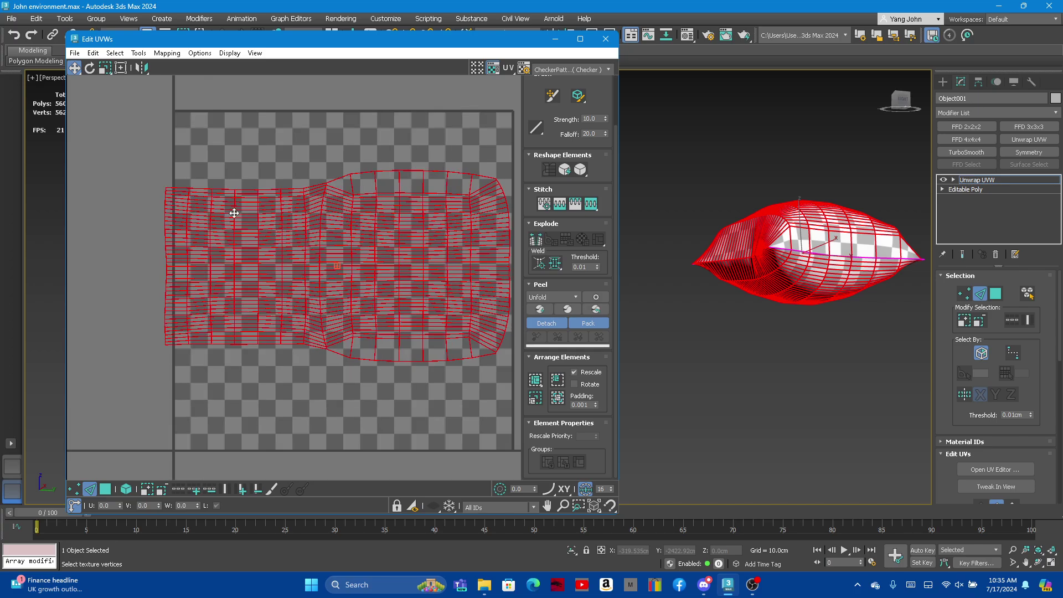
left_click(105, 68)
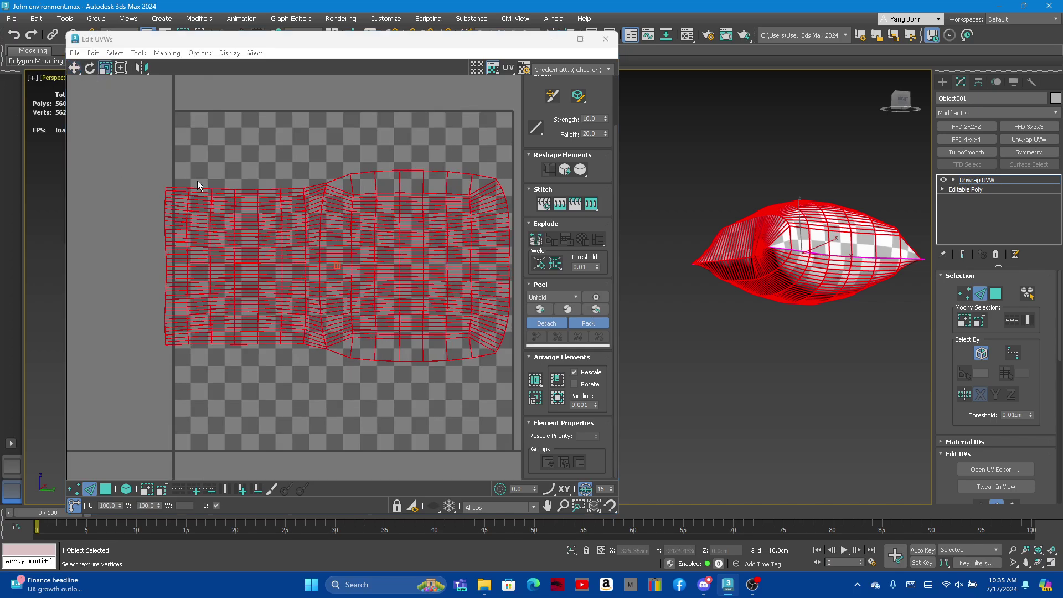
left_click(90, 67)
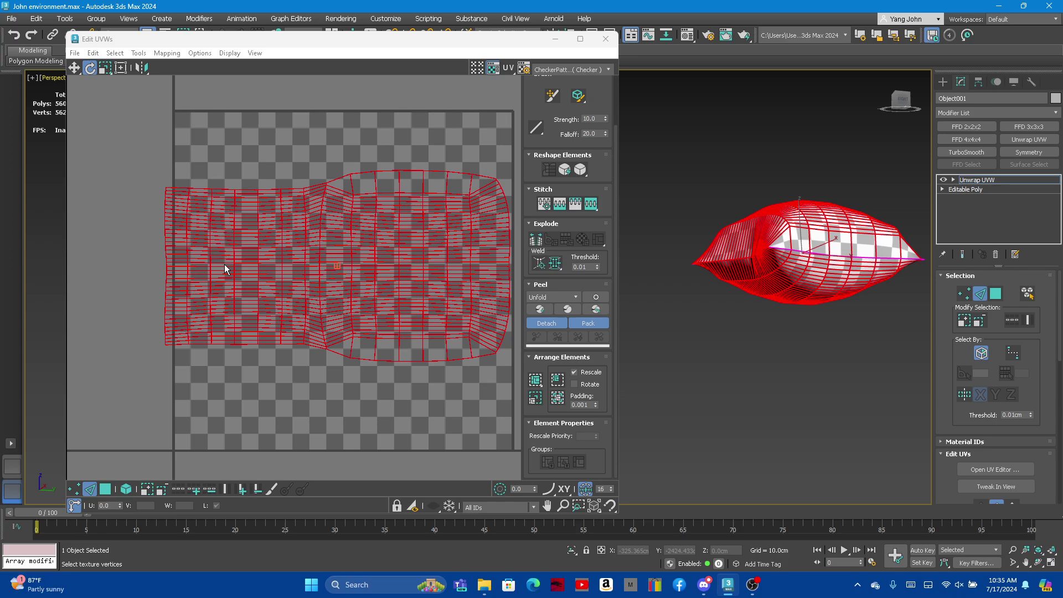
left_click(228, 256)
Rotate the pillow UV shell about 94° upright and check its seams on the model
scroll(150, 161, "down", 2)
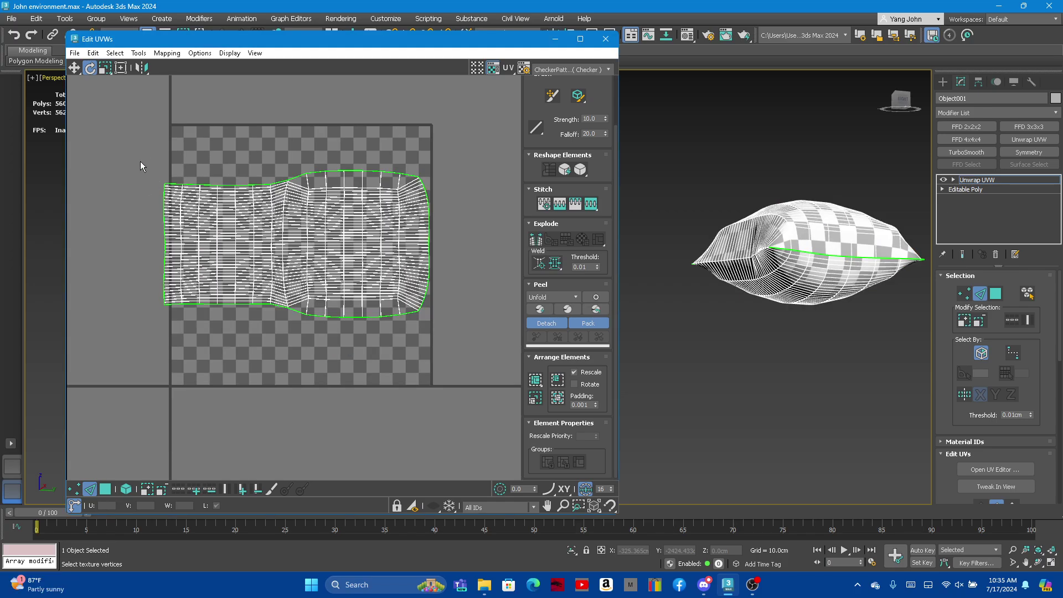
left_click(266, 242)
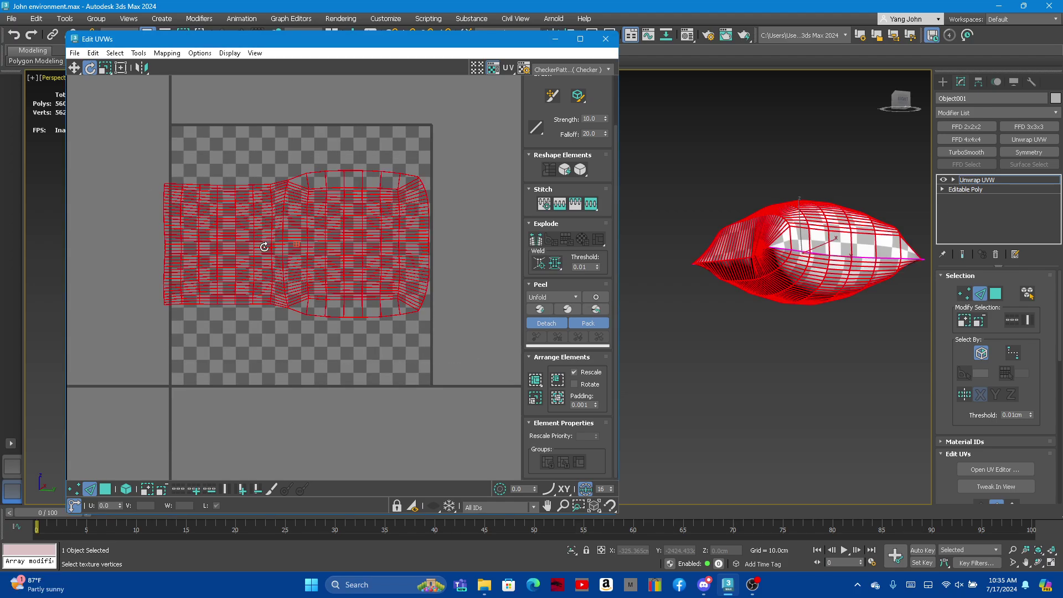
left_click_drag(264, 247, 293, 211)
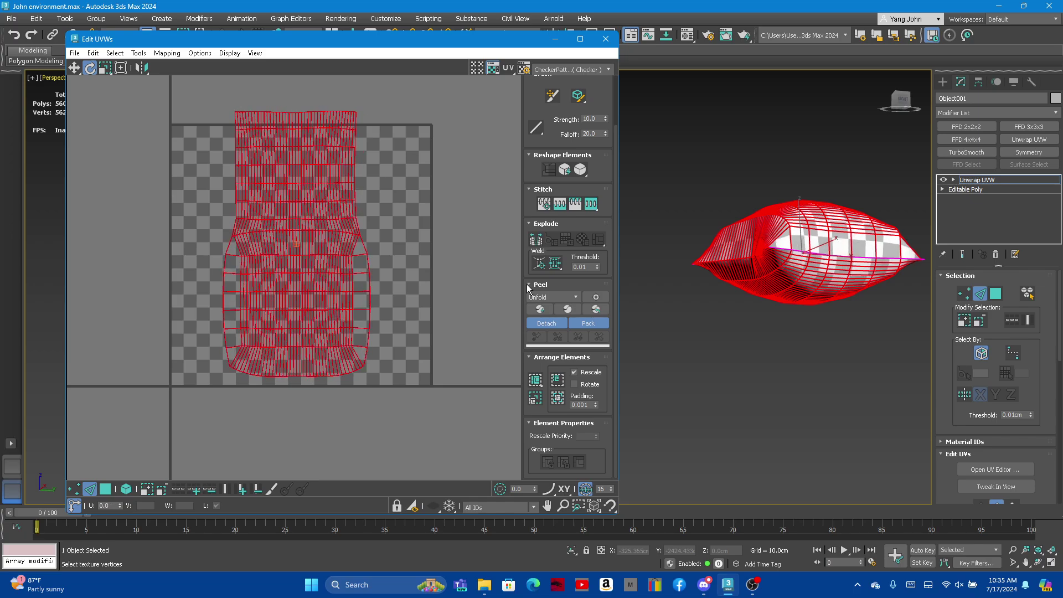
middle_click_drag(748, 183, 770, 244, "alt")
scroll(771, 244, "up", 5)
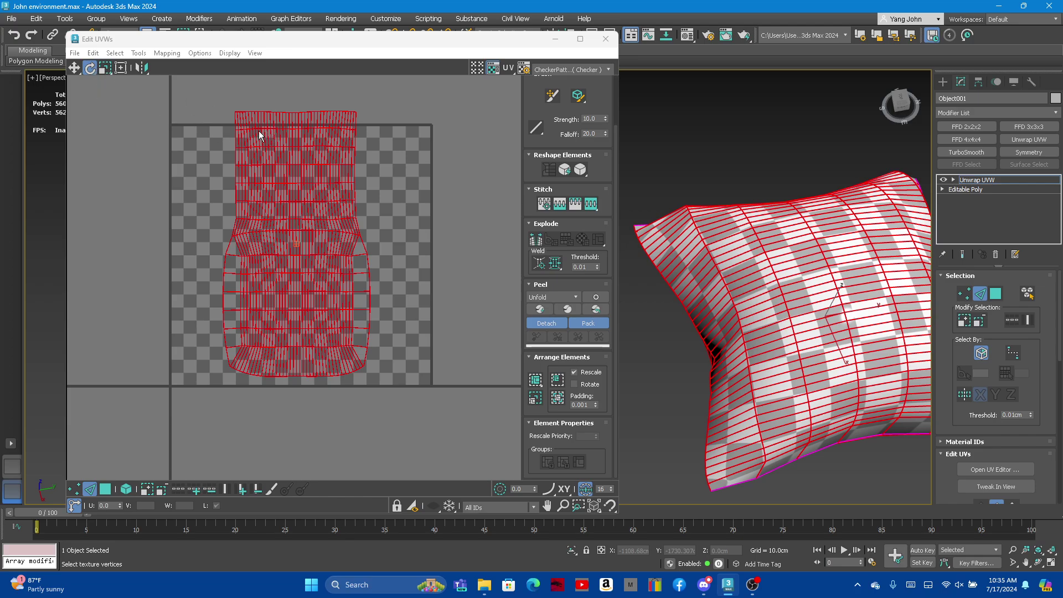
left_click(89, 117)
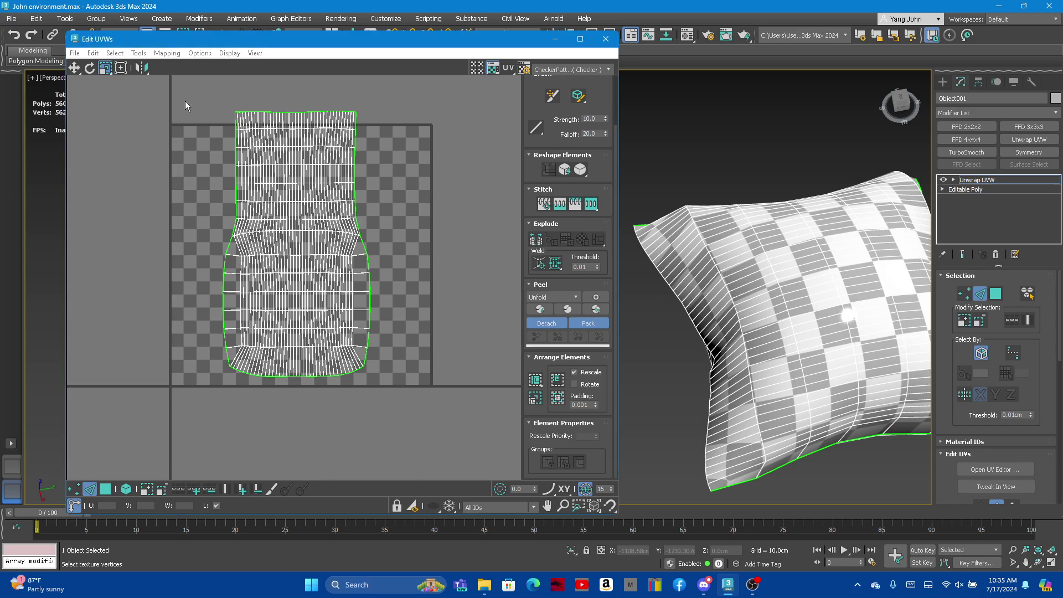
Shrink the shell slightly and centre it inside the checker tile, then clear the selection
left_click_drag(185, 101, 464, 430)
left_click_drag(291, 224, 288, 228)
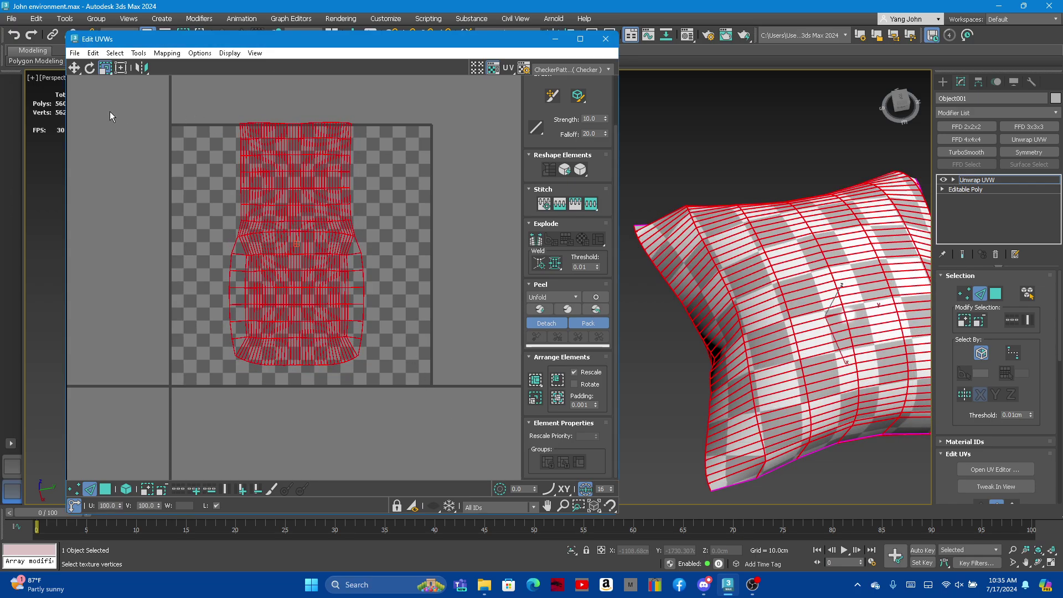
left_click(74, 68)
left_click_drag(275, 173, 288, 186)
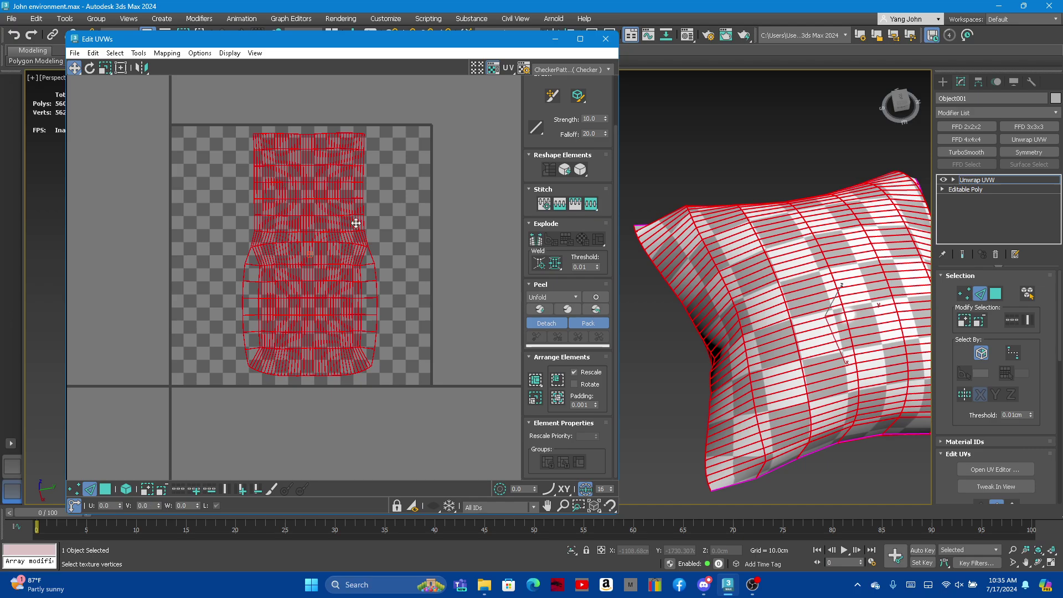
scroll(673, 321, "down", 3)
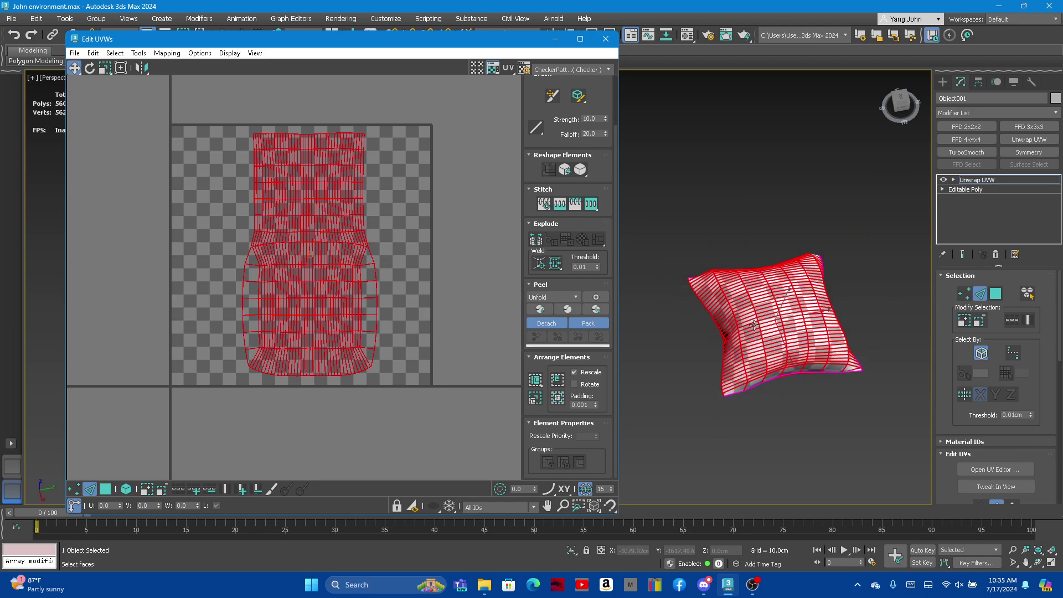
scroll(699, 162, "up", 2)
left_click(699, 161)
scroll(717, 204, "down", 2)
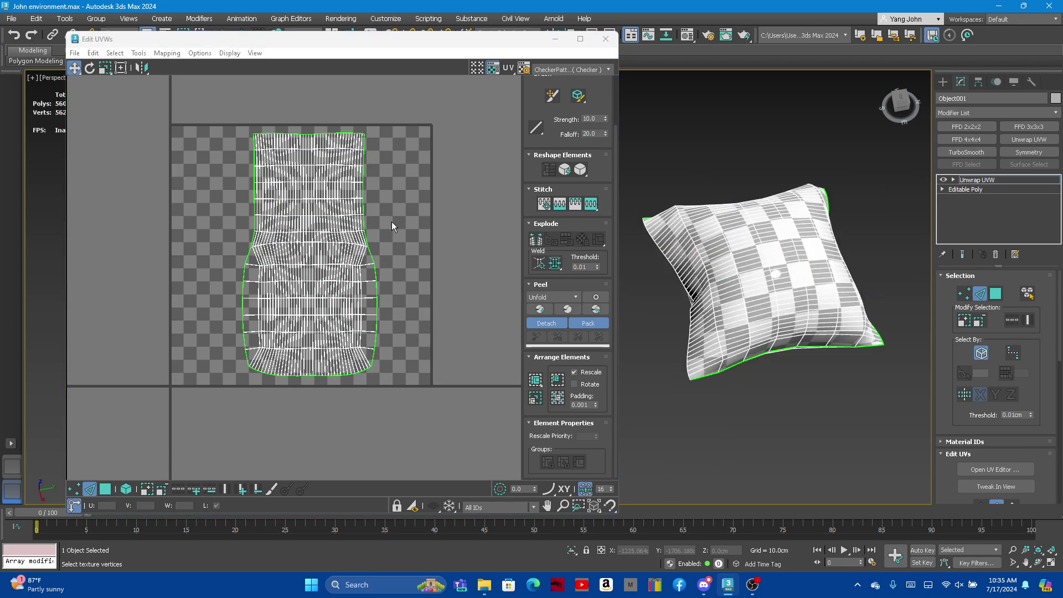
Close the UV editor, save the scene file, and unhide all objects in the room
left_click(606, 37)
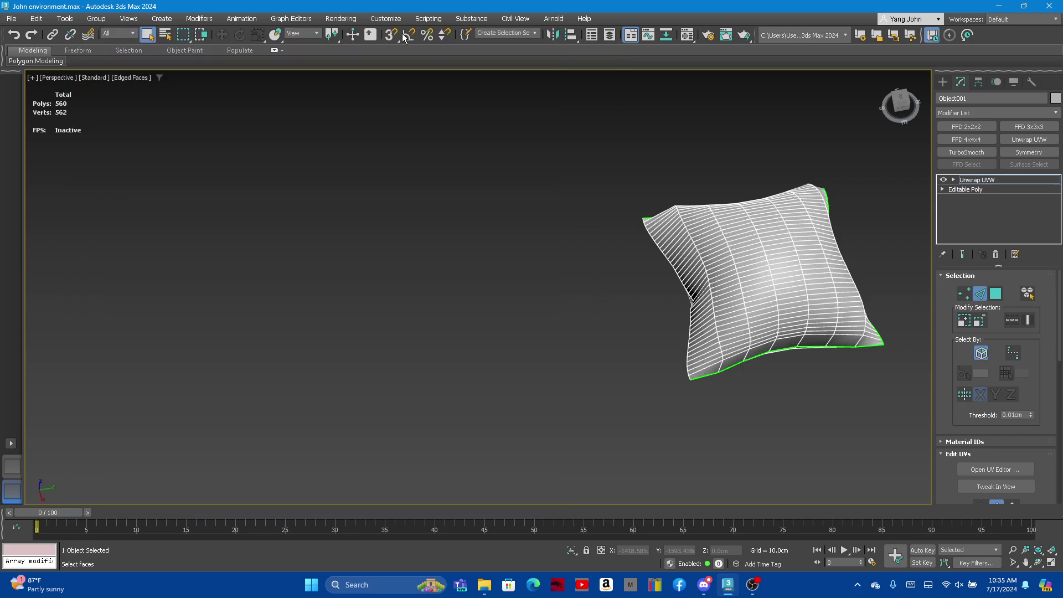
left_click(11, 18)
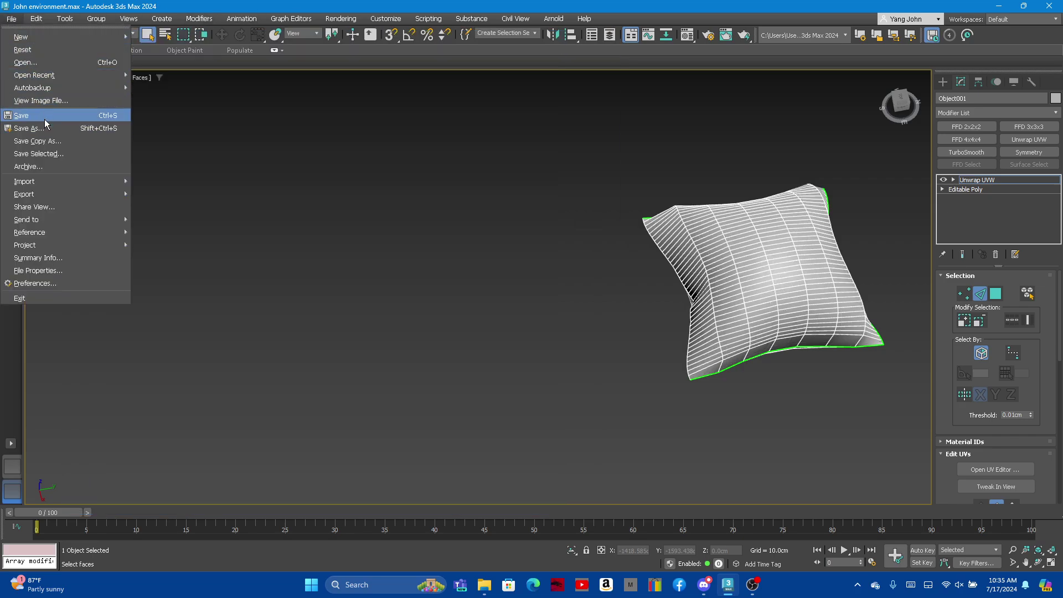
left_click(44, 116)
right_click(711, 248)
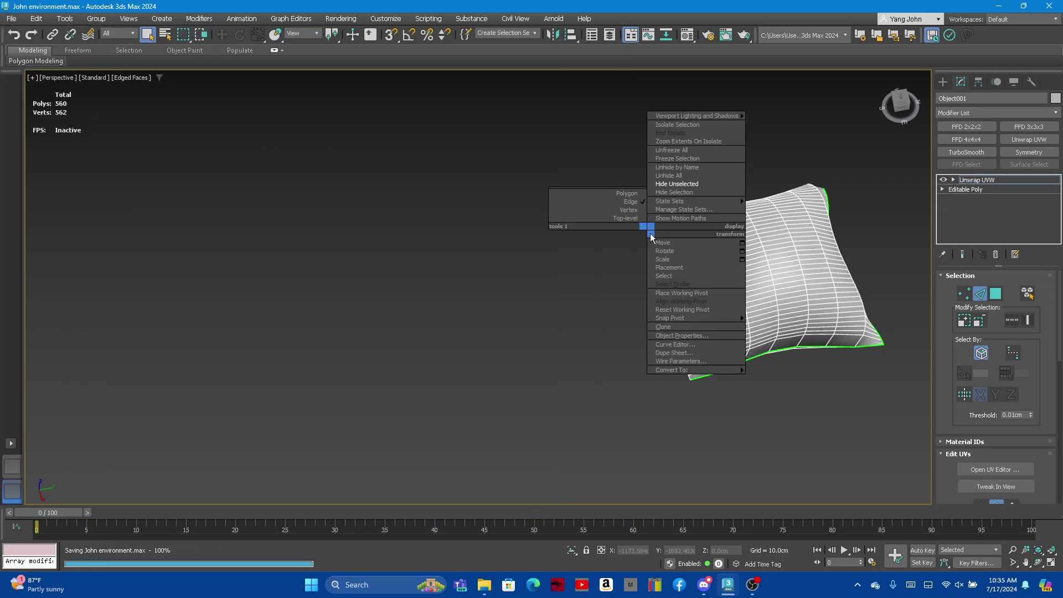
left_click(719, 180)
scroll(471, 232, "down", 5)
Select the right-hand bed pillow, Object004, and view it from a low side angle
scroll(499, 222, "up", 3)
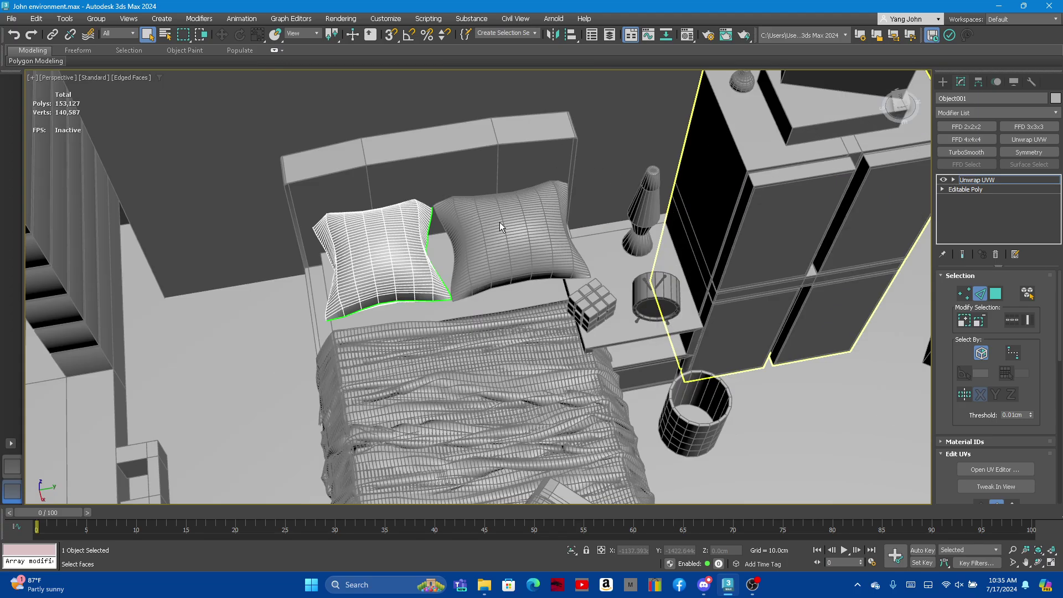
scroll(503, 222, "up", 2)
left_click(581, 238)
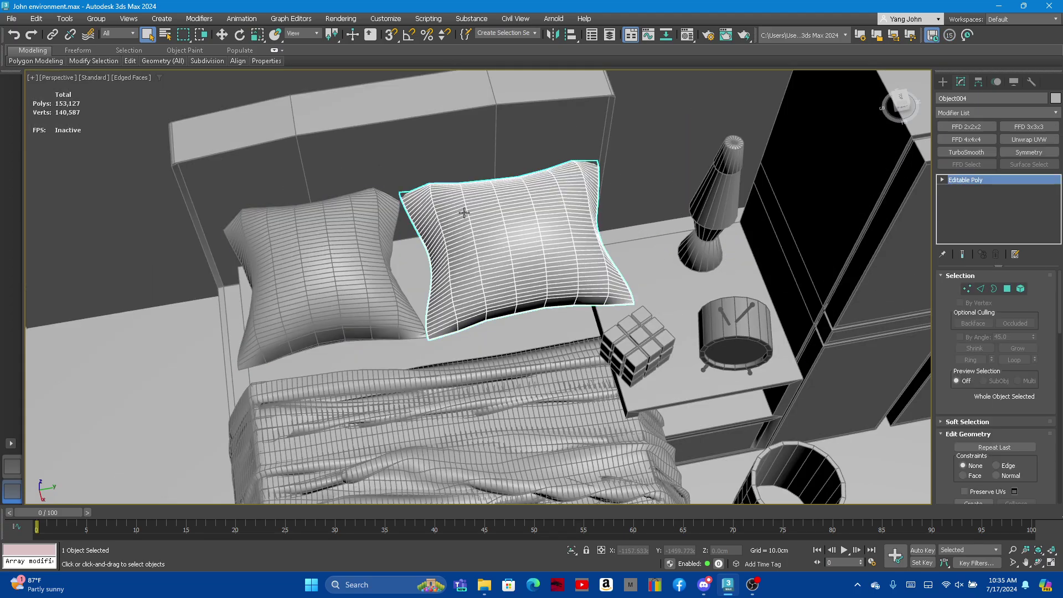
scroll(468, 209, "up", 3)
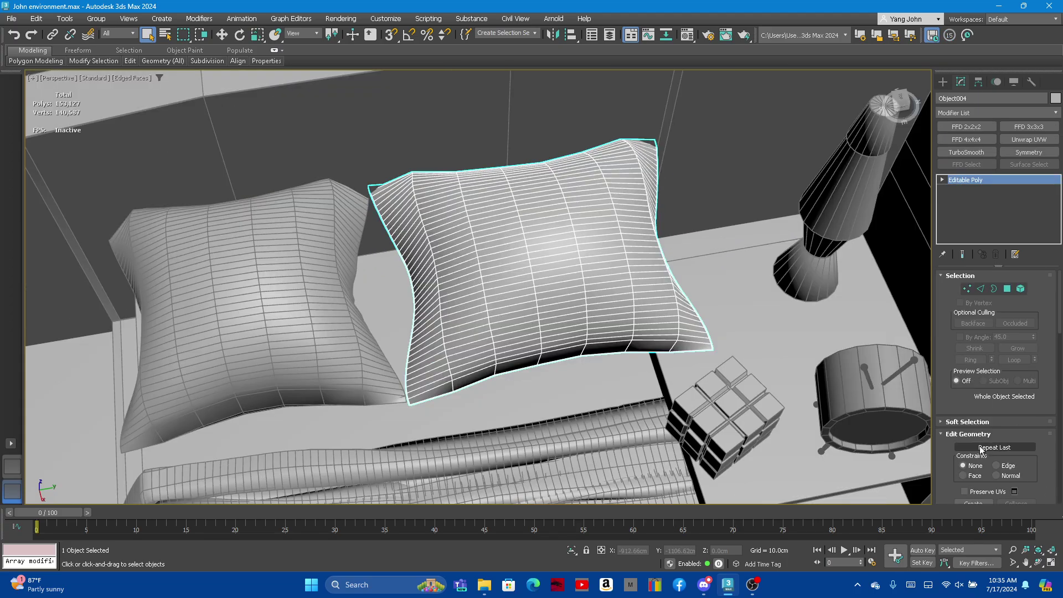
scroll(974, 443, "down", 3)
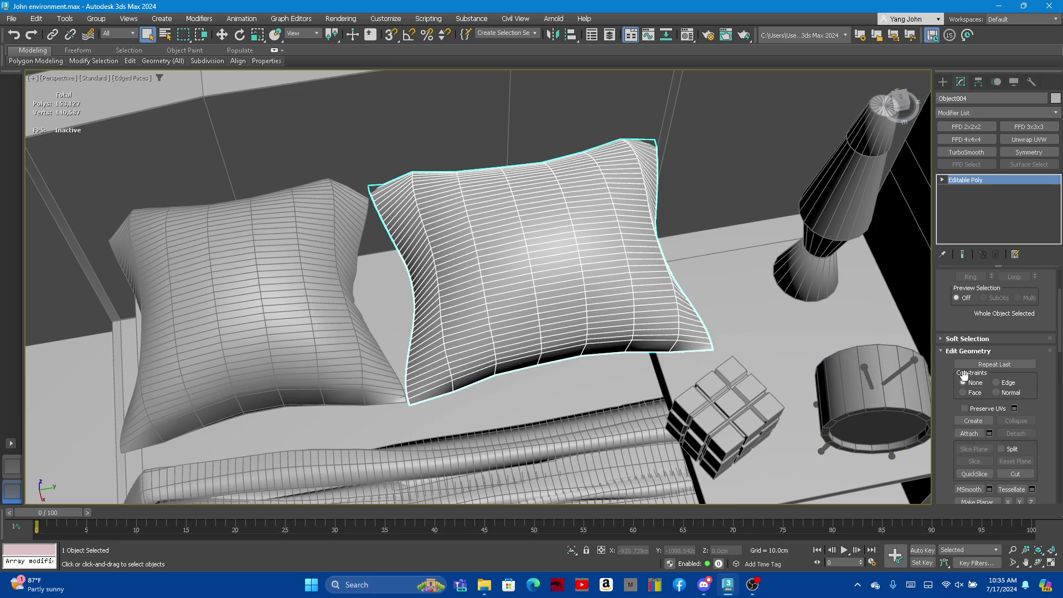
scroll(999, 394, "up", 3)
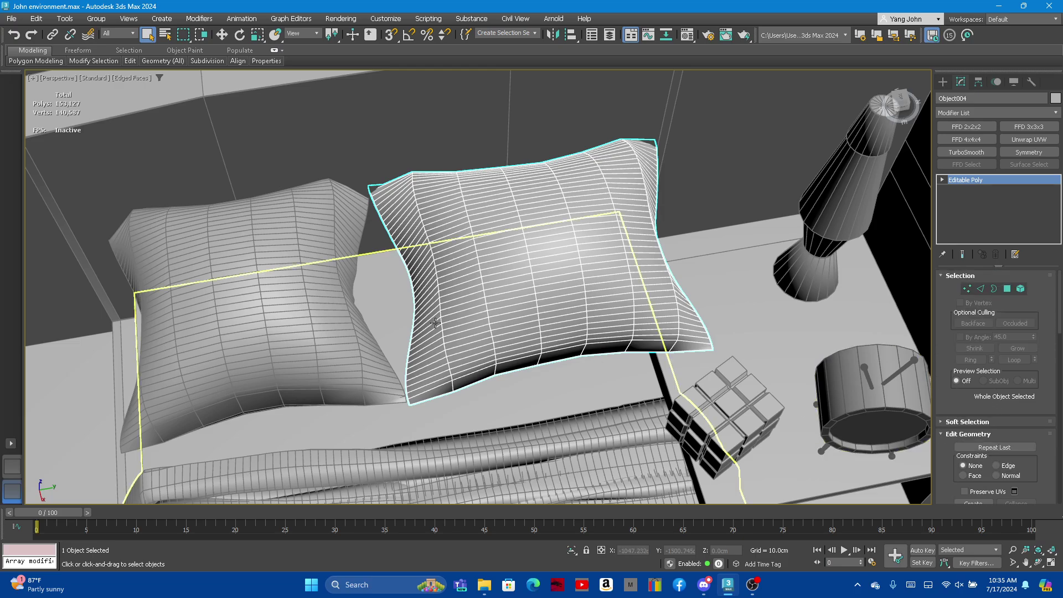
scroll(381, 296, "up", 3)
middle_click_drag(381, 296, 432, 287, "alt")
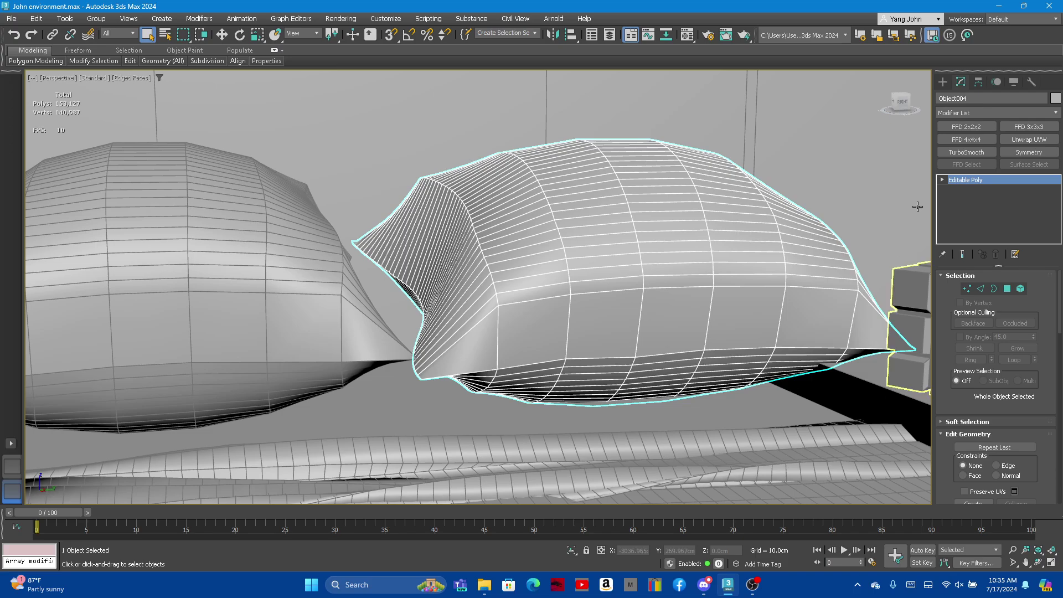
Open the UV editor for Object004 and flatten its UVs into one shell
left_click(995, 468)
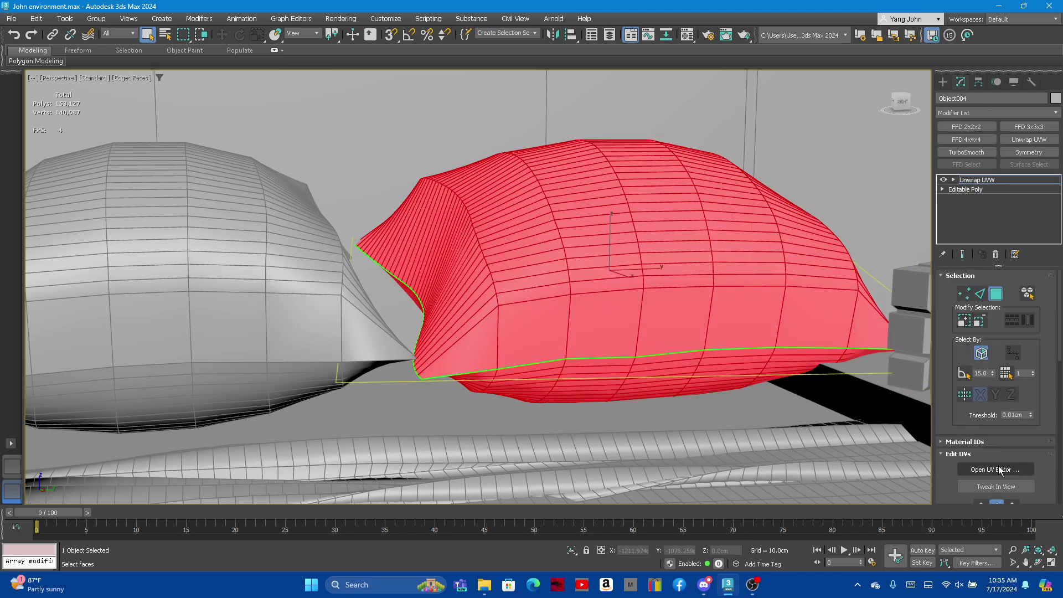
scroll(404, 221, "down", 5)
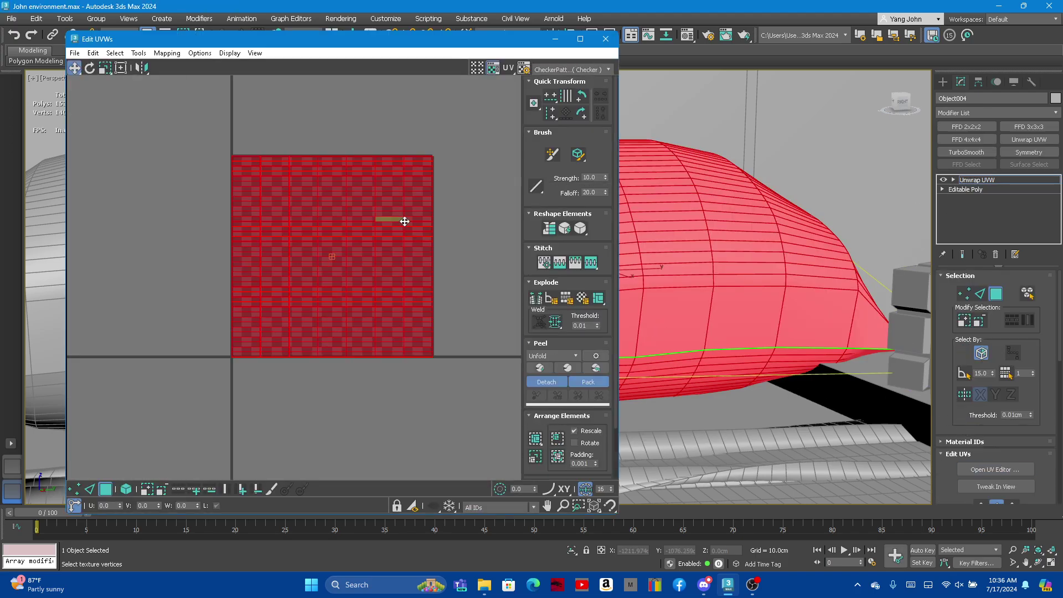
scroll(408, 266, "down", 2)
scroll(1005, 326, "down", 2)
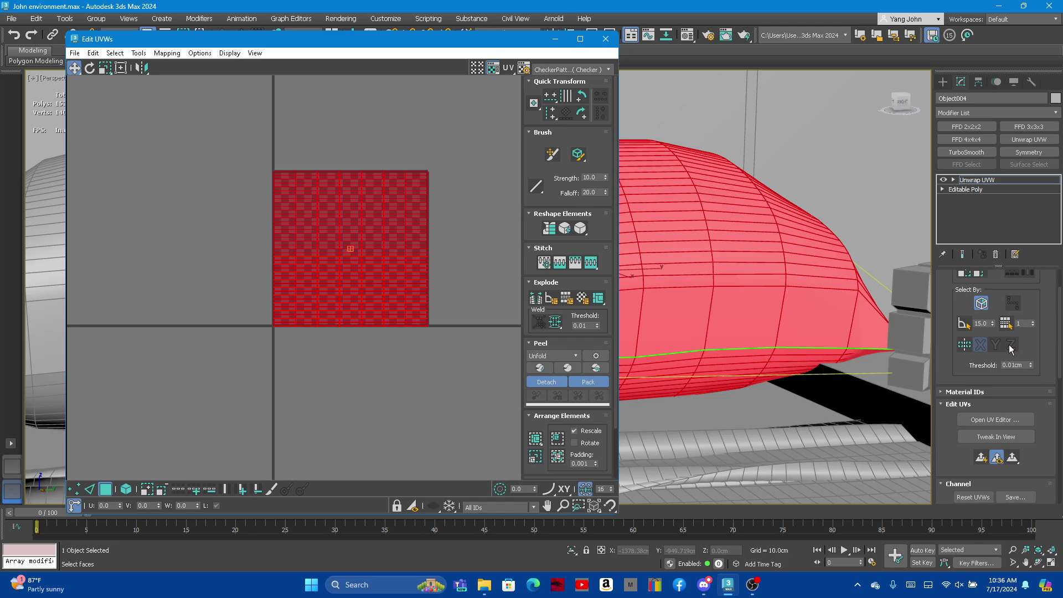
left_click(981, 475)
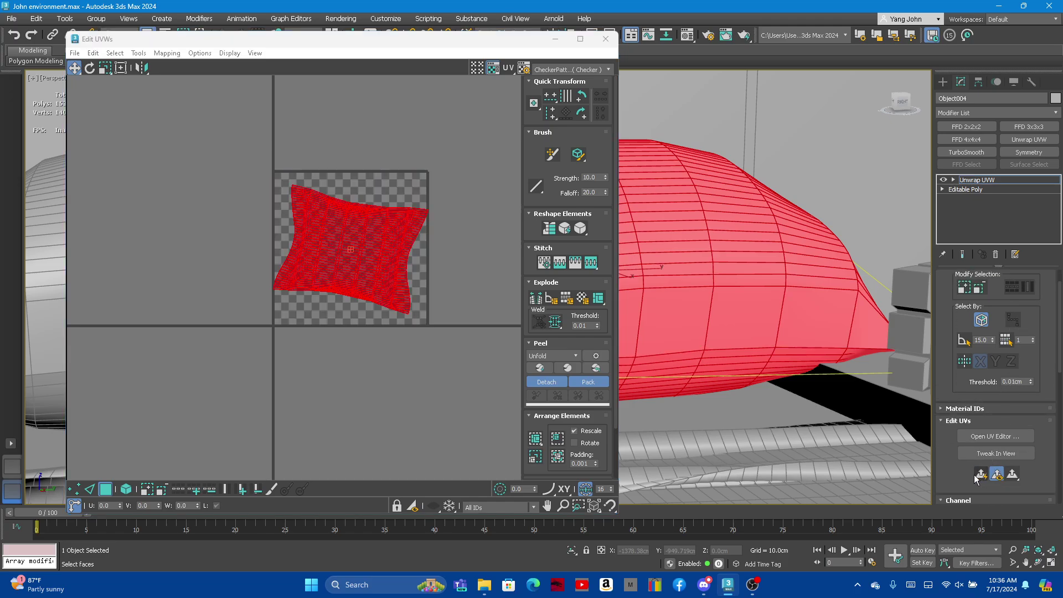
scroll(872, 283, "down", 3)
scroll(841, 258, "down", 2)
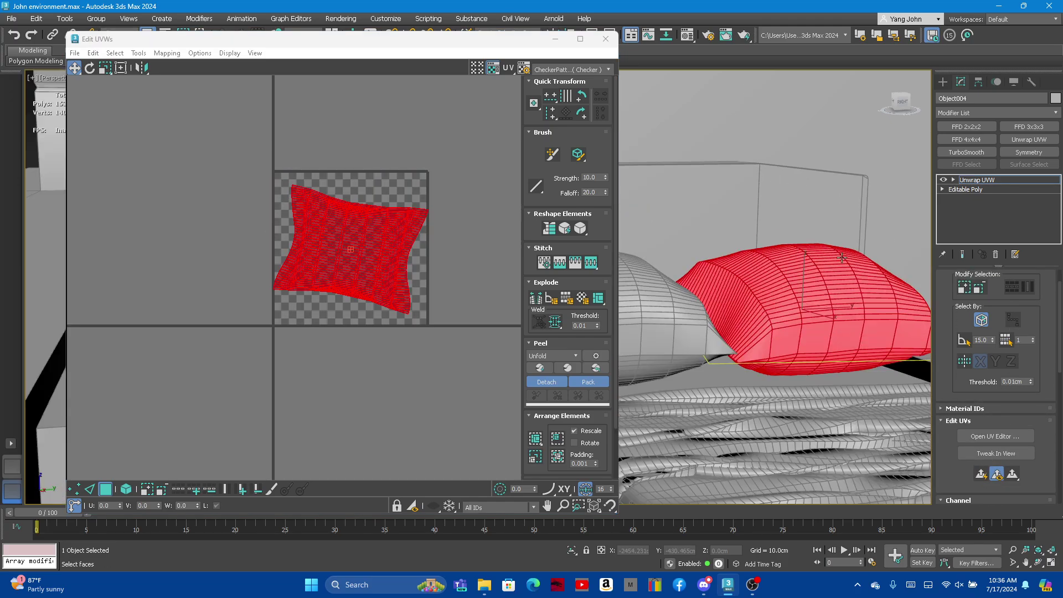
Hide everything in the scene except the second pillow
right_click(766, 287)
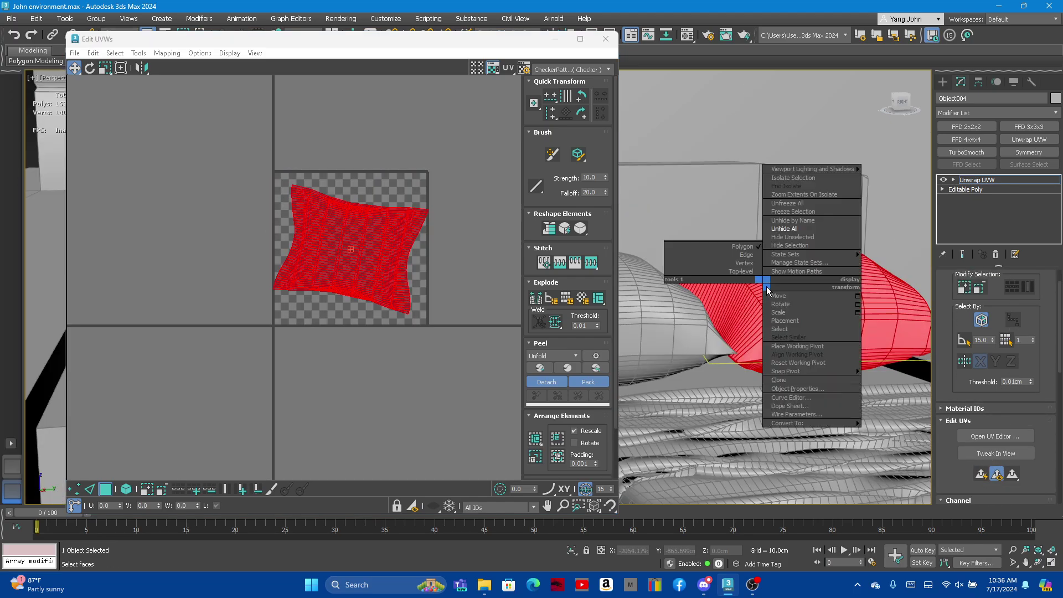
left_click(826, 238)
middle_click_drag(802, 293, 822, 295, "alt")
scroll(978, 306, "up", 2)
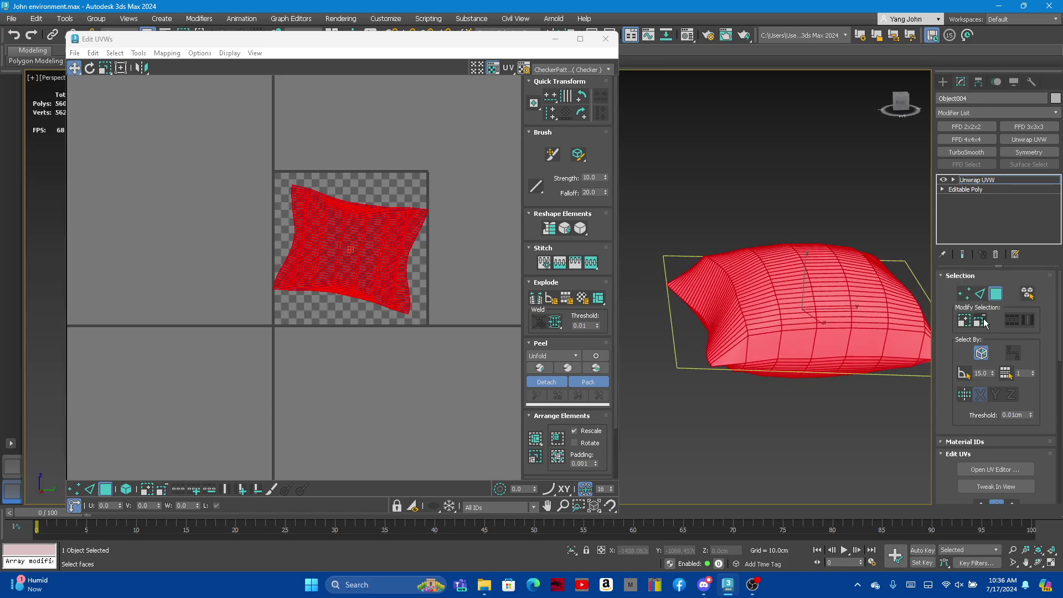
Select the pillow's outer border edge loop and convert it to a seam
left_click(979, 295)
scroll(733, 342, "up", 4)
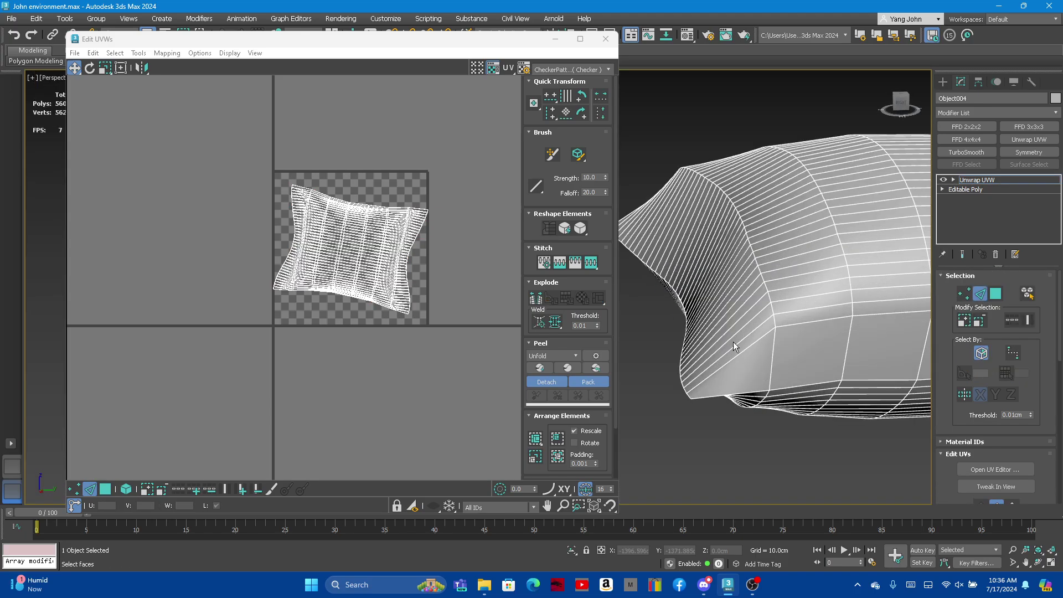
double_click(708, 395)
right_click(307, 271)
left_click(252, 295)
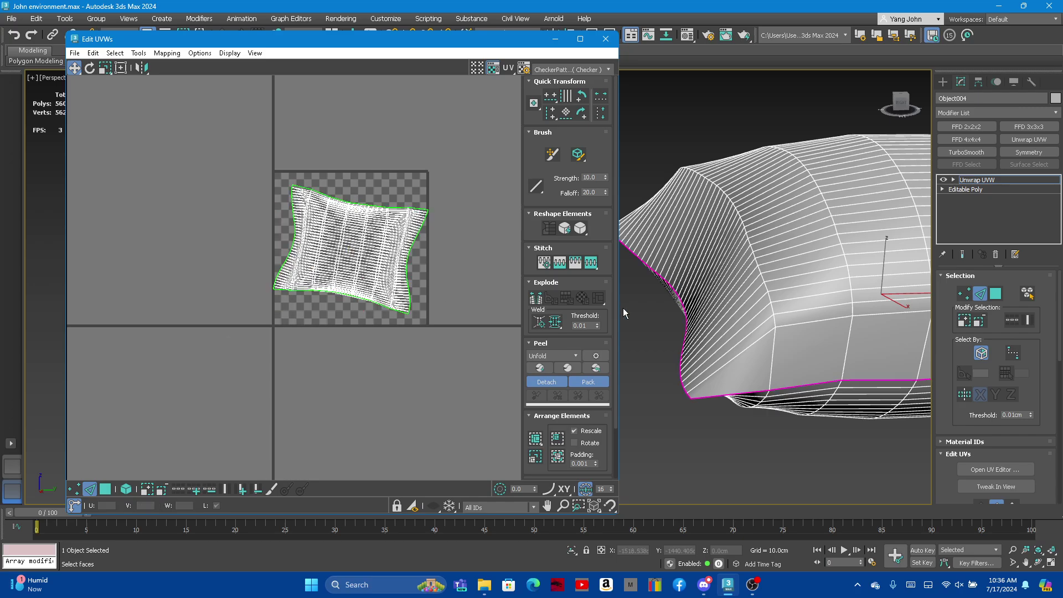
Move one pillow-half shell left off the tile and straighten it into a rounded grid
left_click(994, 299)
left_click(399, 263)
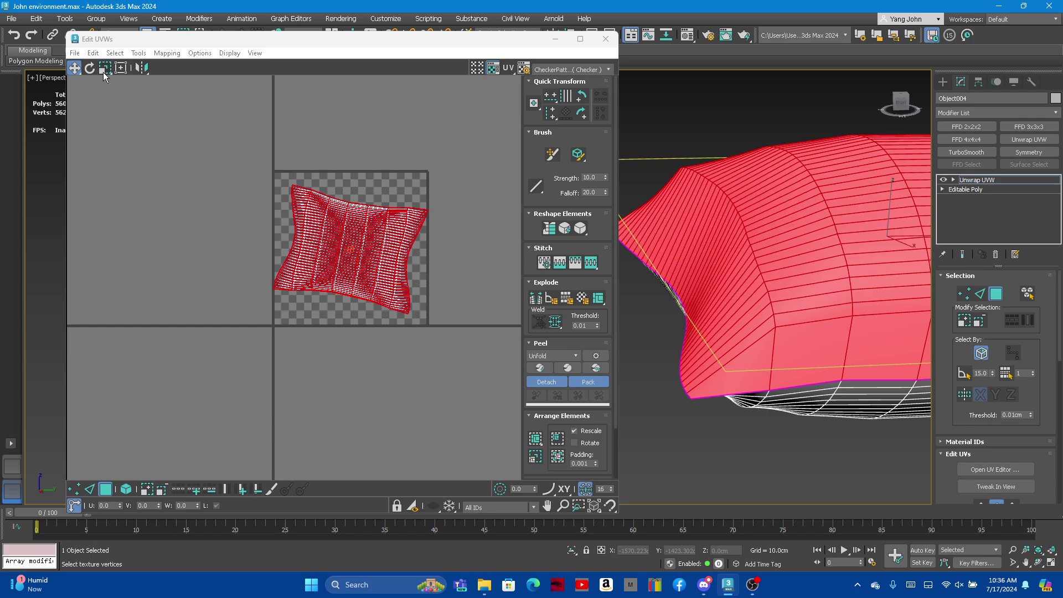
mouse_move(352, 253)
left_mouse_down()
mouse_move(278, 255)
mouse_move(185, 231)
left_mouse_up()
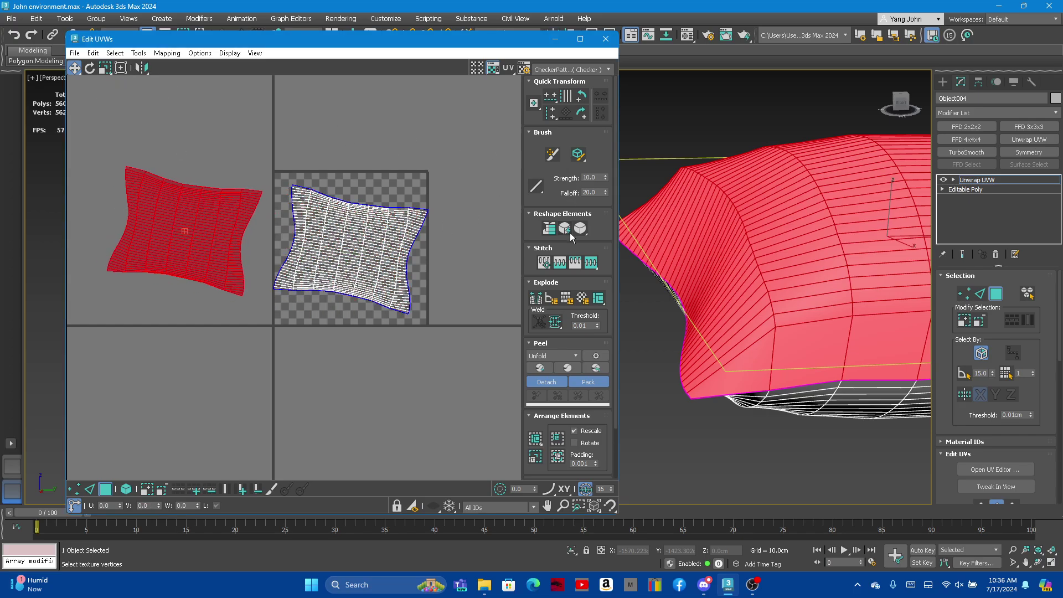
left_click(549, 231)
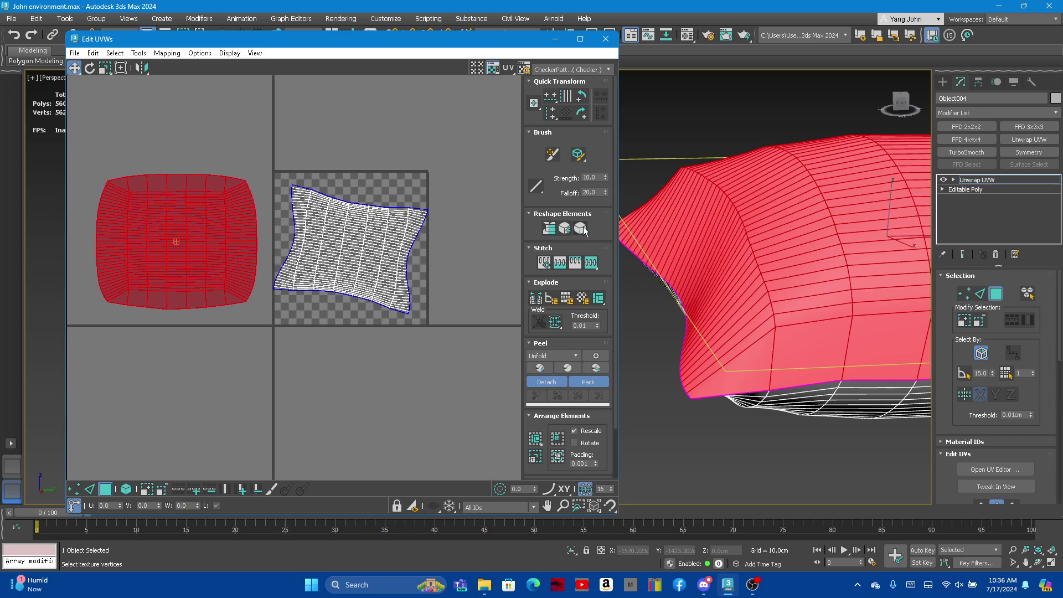
left_click_drag(584, 230, 580, 246)
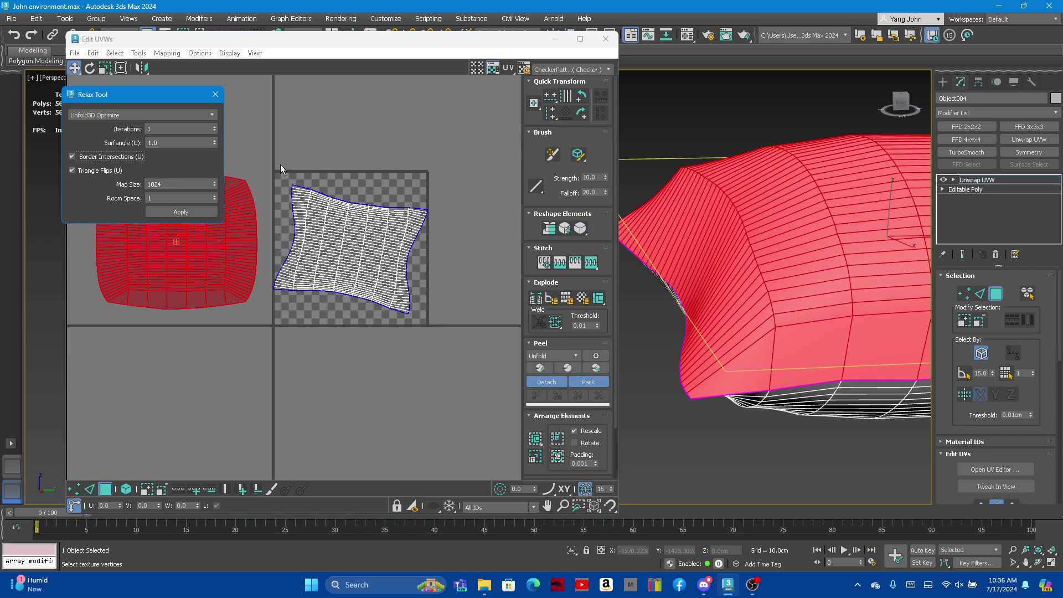
Relax the left shell with 100 iterations, then straighten the in-tile shell into a rectangle
left_click(183, 132)
type("00")
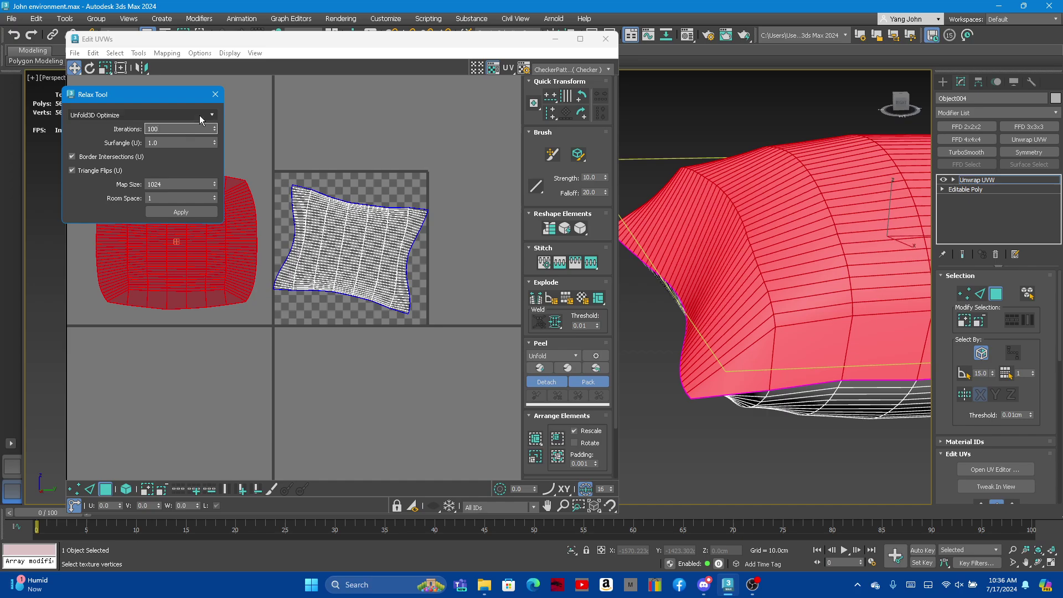
left_click(201, 211)
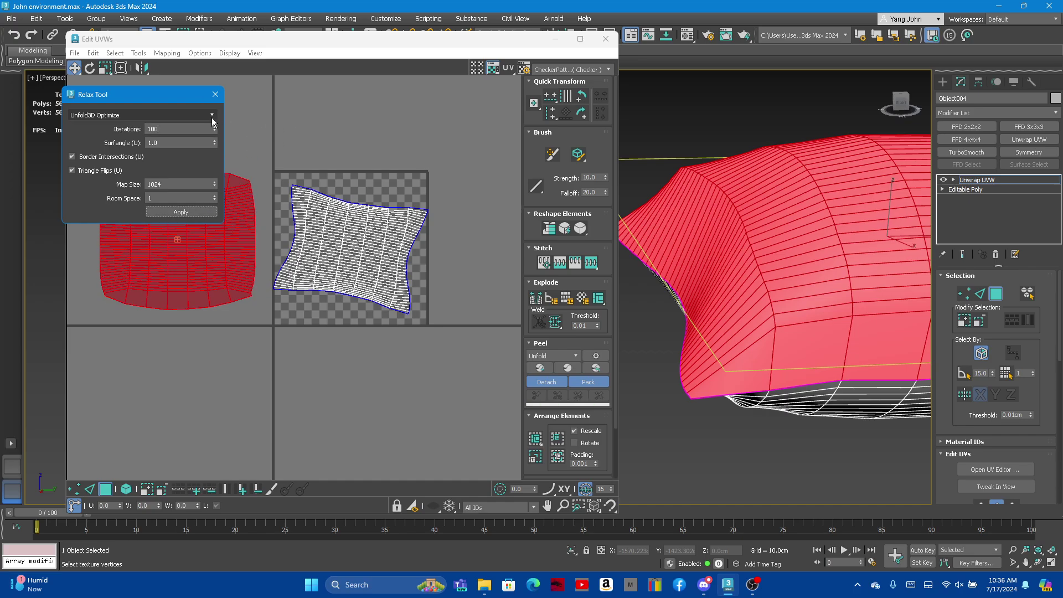
left_click(215, 94)
left_click(372, 229)
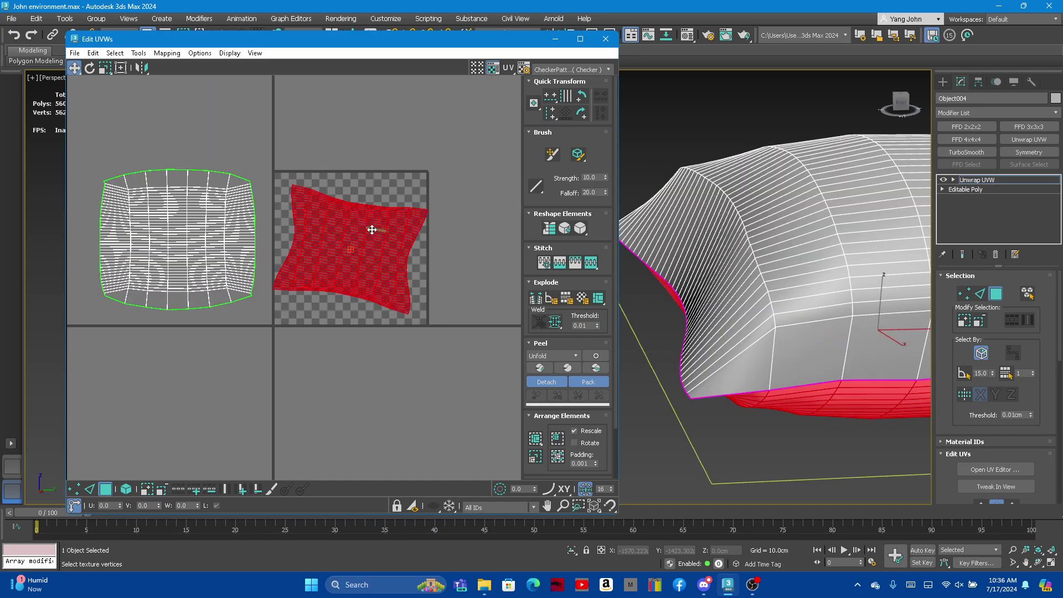
left_click(565, 231)
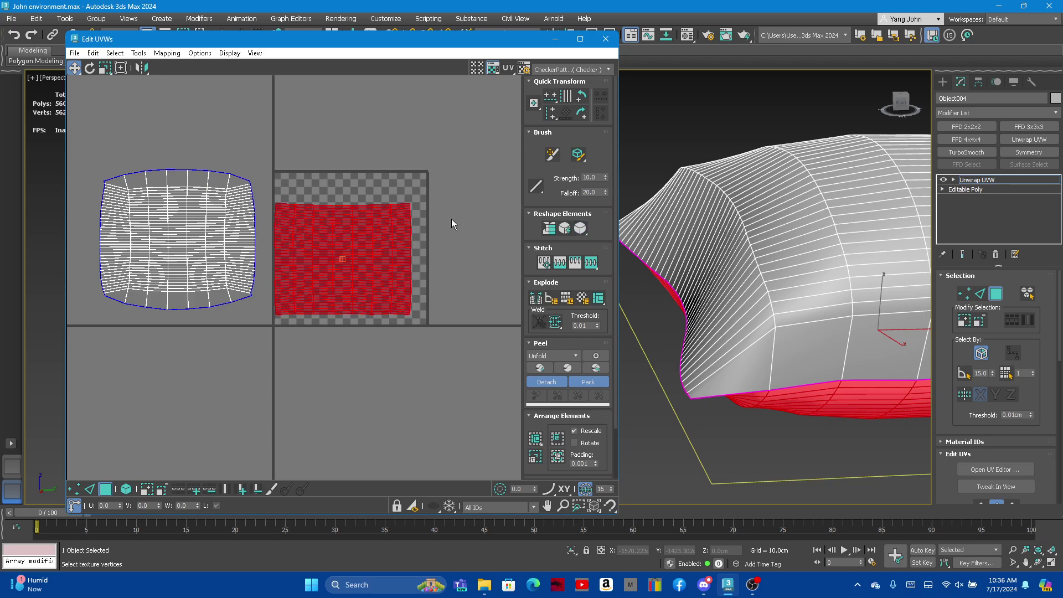
Select the right shell's left border edge and stitch both Object004 shells into one island
scroll(332, 222, "up", 1)
scroll(290, 228, "up", 2)
scroll(277, 185, "up", 2)
scroll(288, 189, "down", 4)
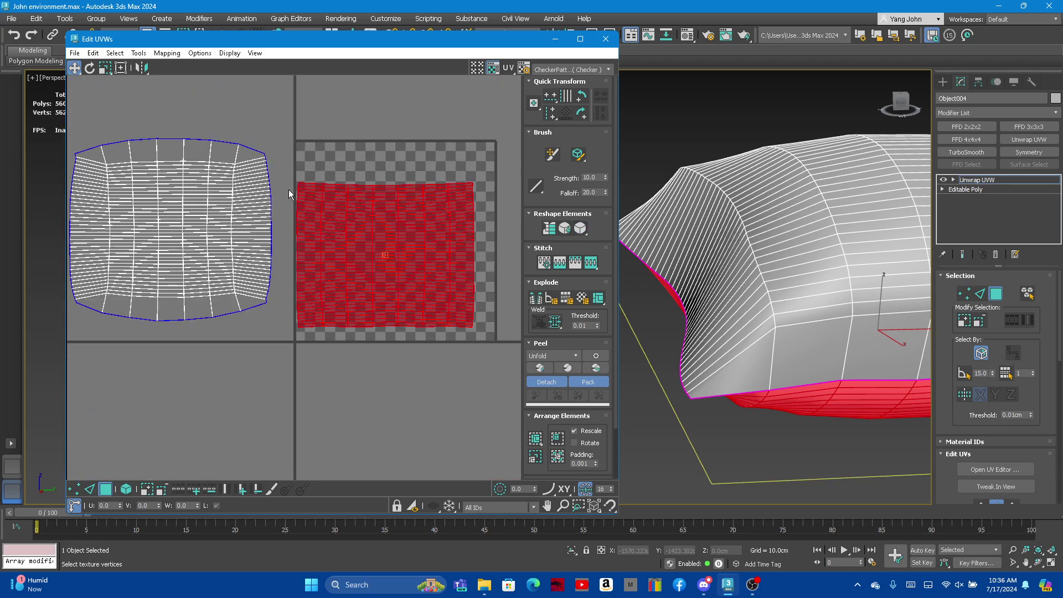
scroll(293, 188, "up", 3)
scroll(290, 178, "up", 4)
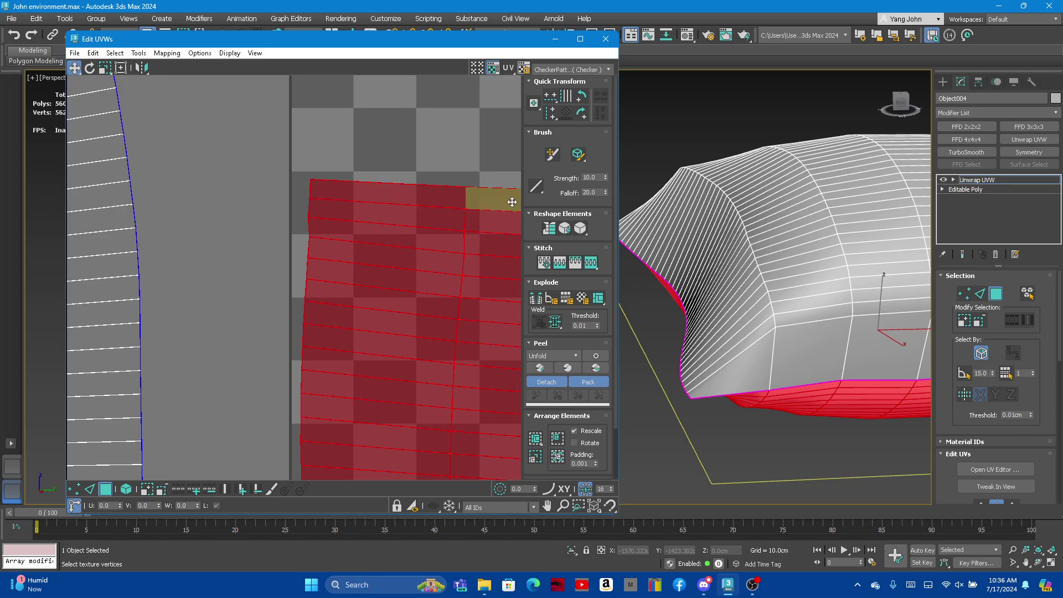
left_click(980, 293)
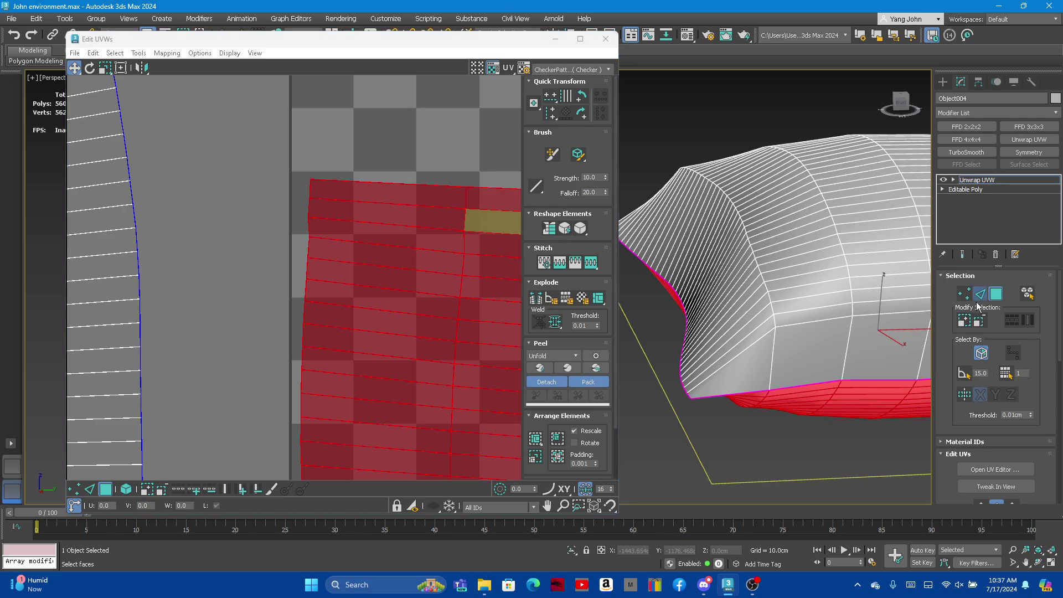
left_click(310, 188)
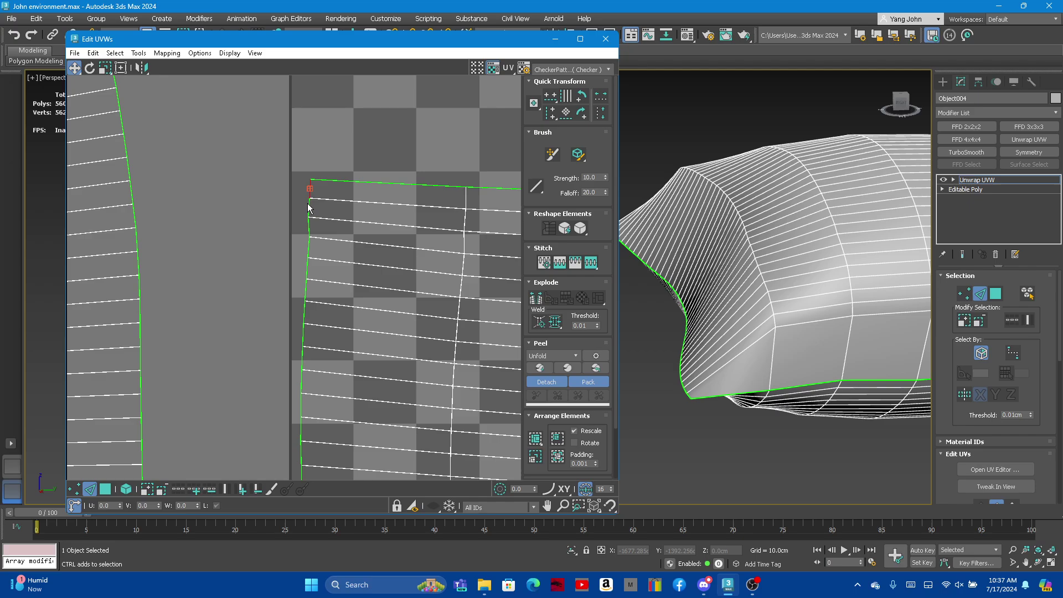
double_click(309, 205)
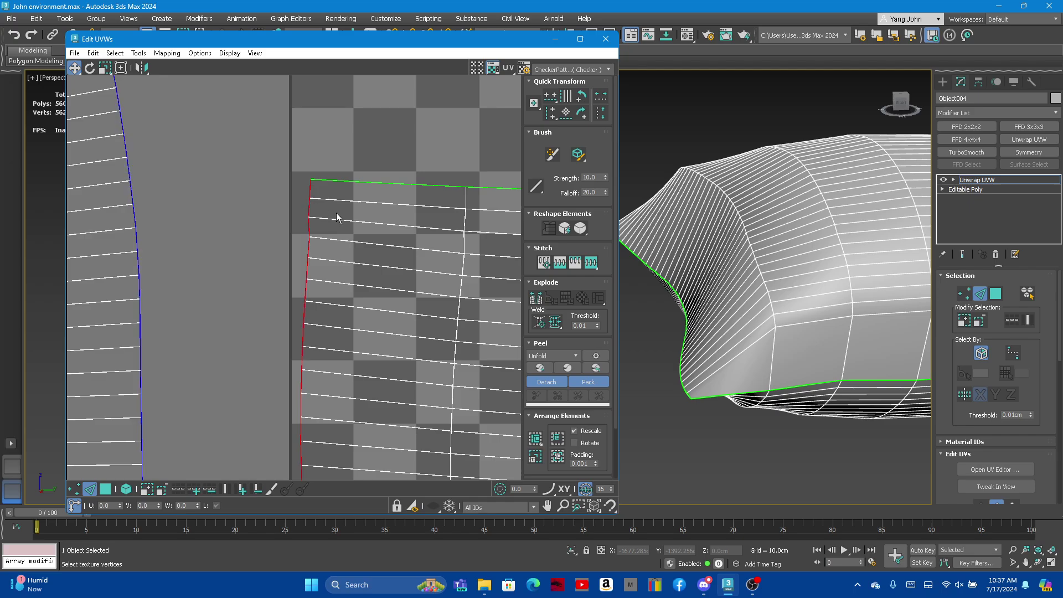
left_click(591, 262)
scroll(384, 300, "down", 3)
scroll(332, 233, "down", 3)
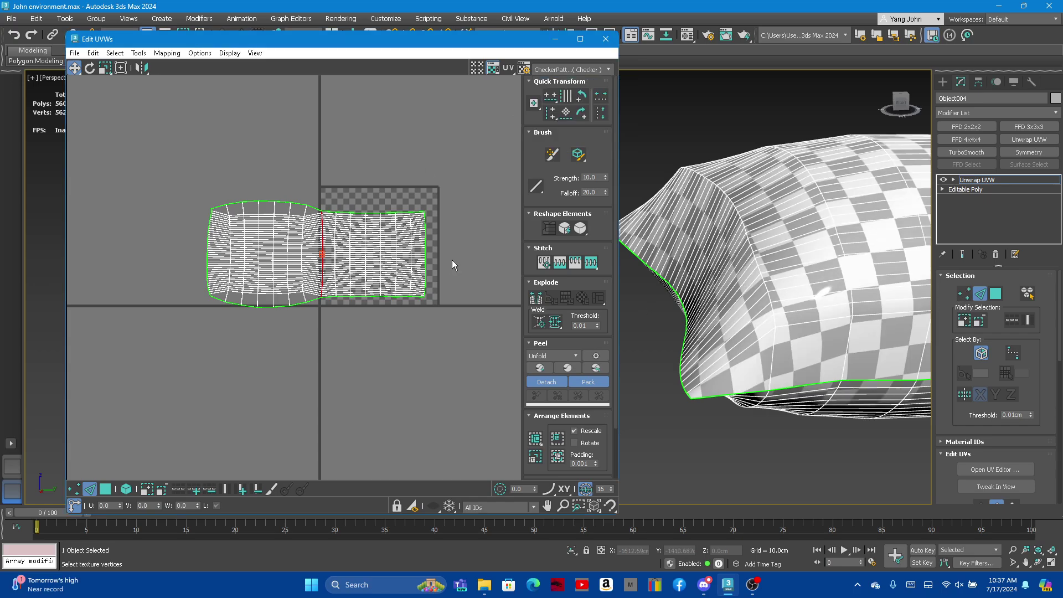
Select the whole stitched pillow shell, shrink it, rotate it 90° upright and move it onto the checker tile
left_click(994, 293)
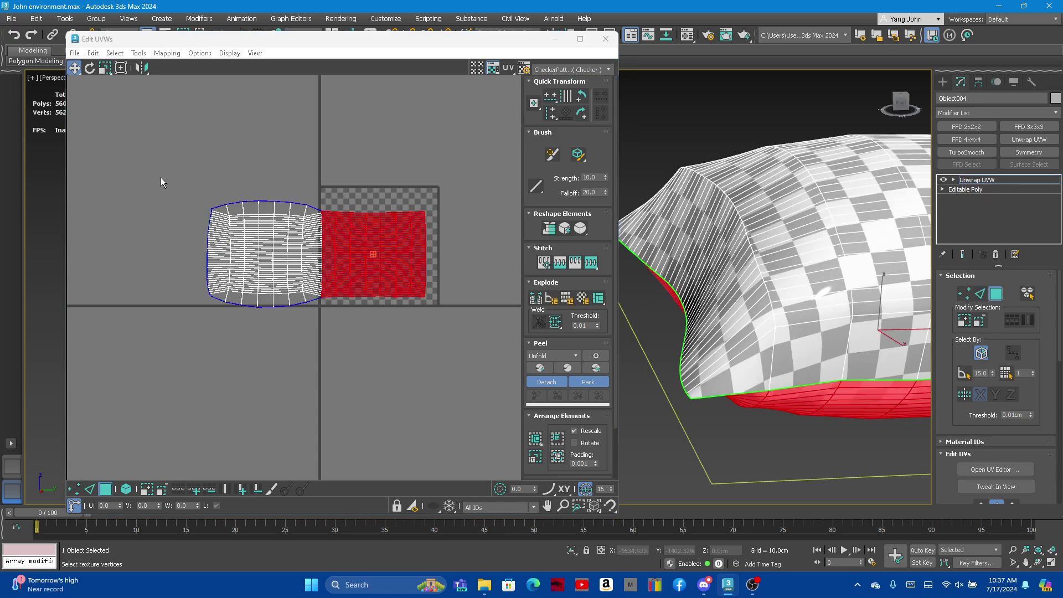
left_click_drag(165, 165, 490, 373)
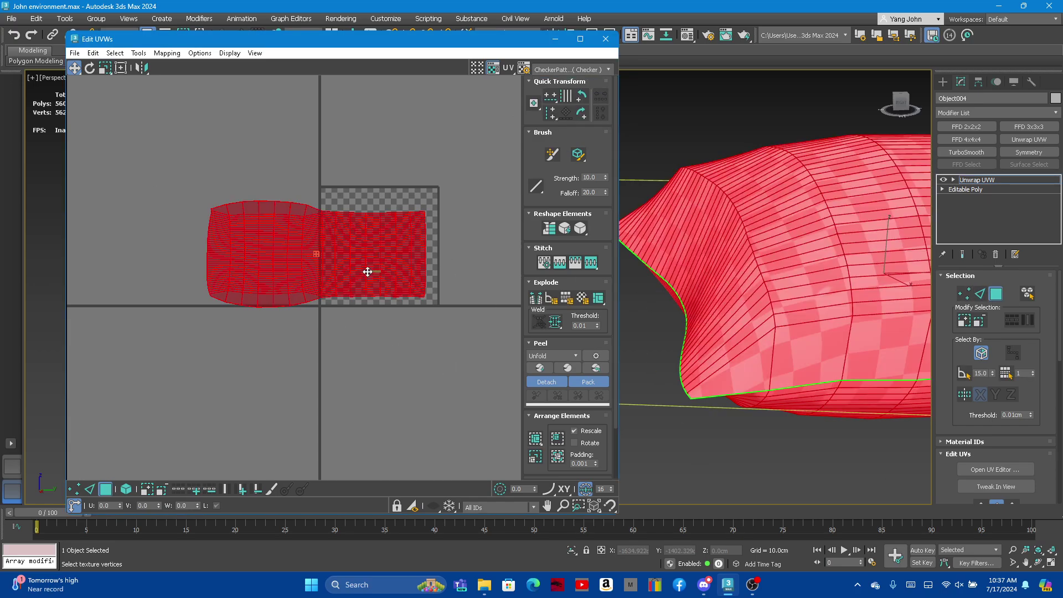
left_click(105, 67)
left_click_drag(273, 220, 318, 303)
left_click(90, 67)
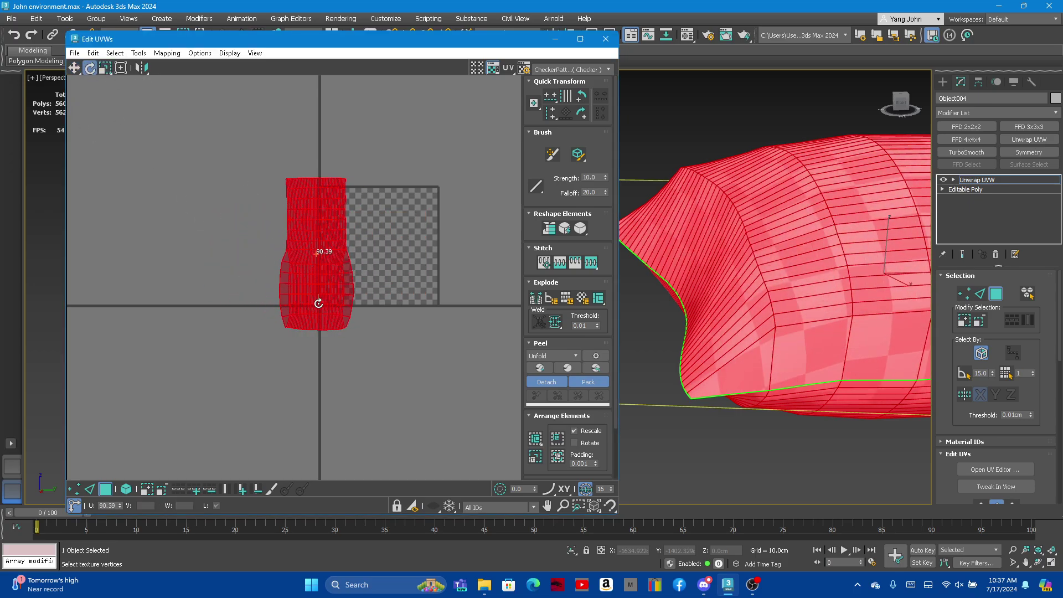
left_click(77, 66)
left_click_drag(304, 230, 372, 228)
Scale the shell down to fit inside the tile, nudge it right, and inspect the pillow from above
scroll(387, 221, "up", 2)
scroll(363, 240, "up", 4)
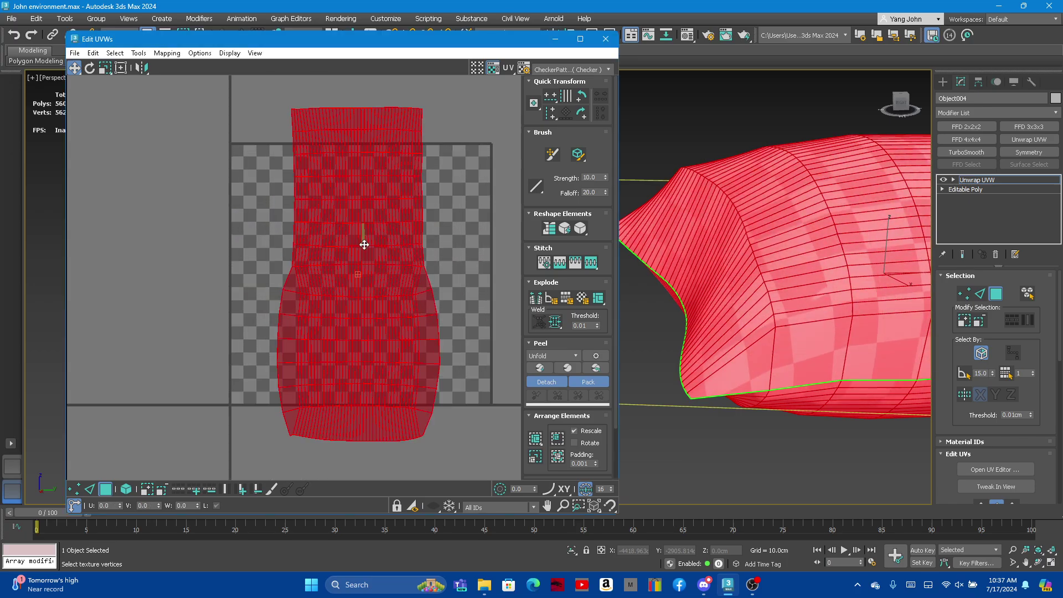
left_click(105, 67)
mouse_move(303, 167)
left_mouse_down()
mouse_move(327, 197)
mouse_move(334, 266)
mouse_move(364, 237)
left_mouse_up()
left_click(74, 68)
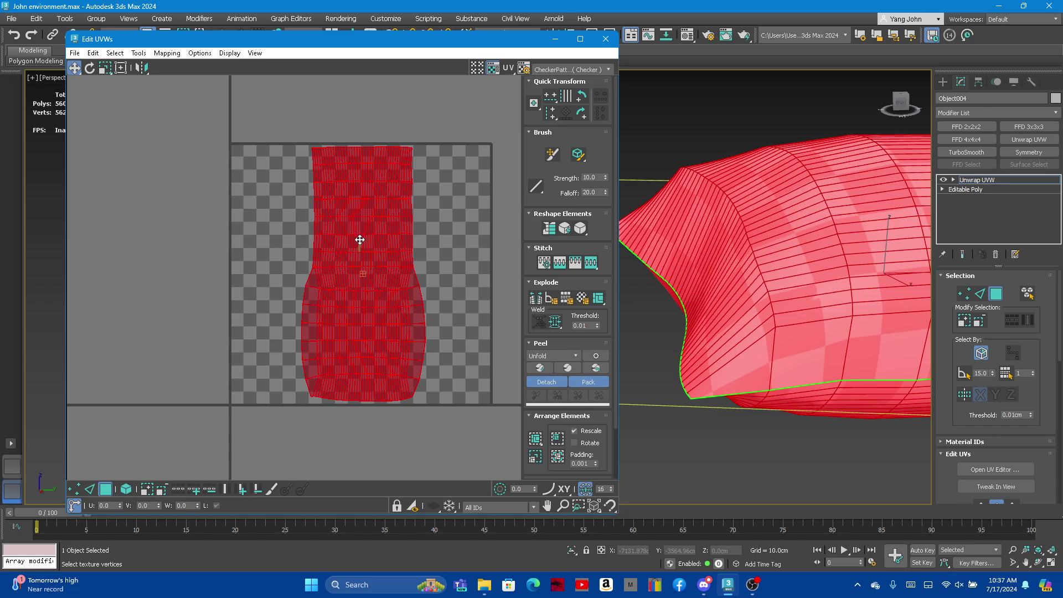
scroll(254, 228, "down", 1)
middle_click_drag(757, 287, 758, 321, "alt")
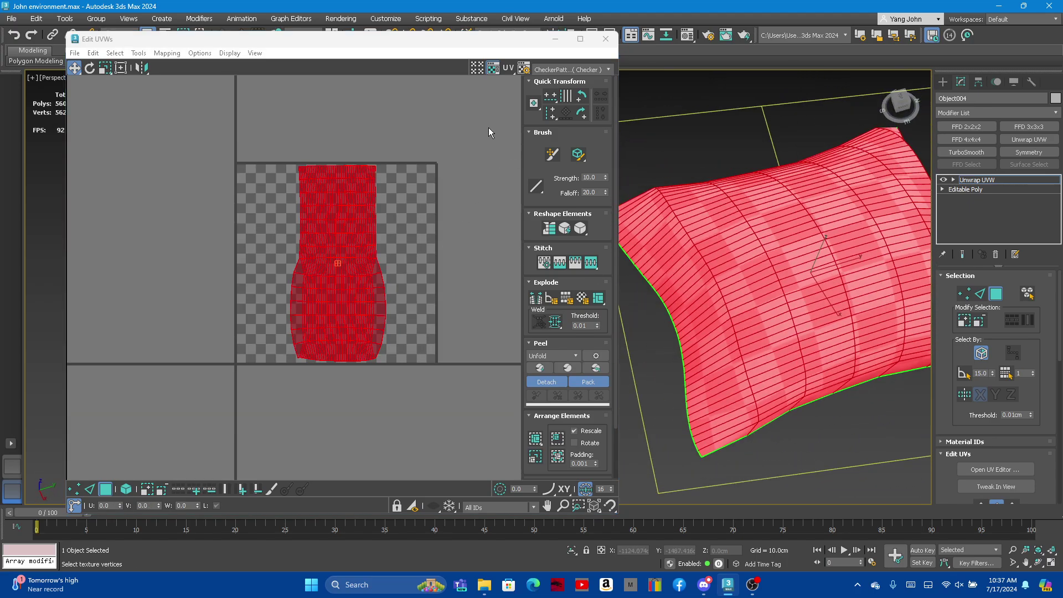
Close the Edit UVWs editor and save the 3ds Max scene
left_click(606, 40)
left_click(11, 20)
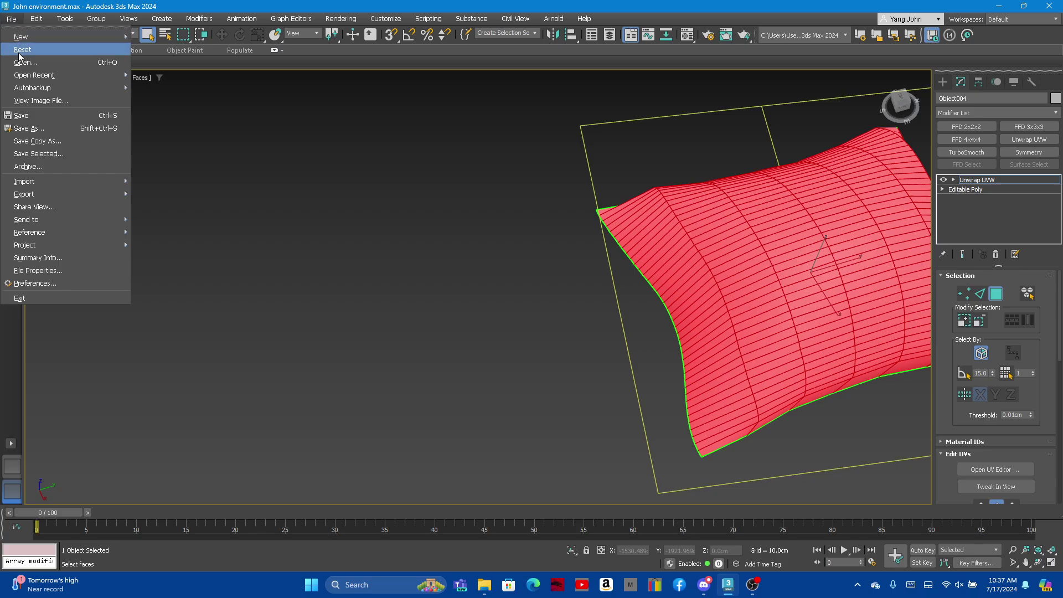
left_click(22, 115)
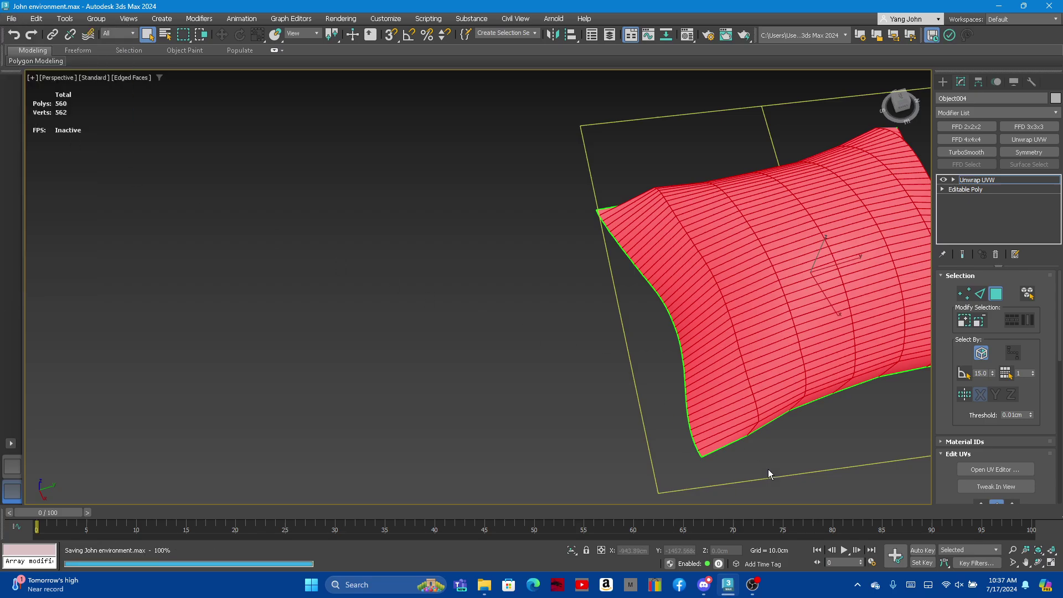